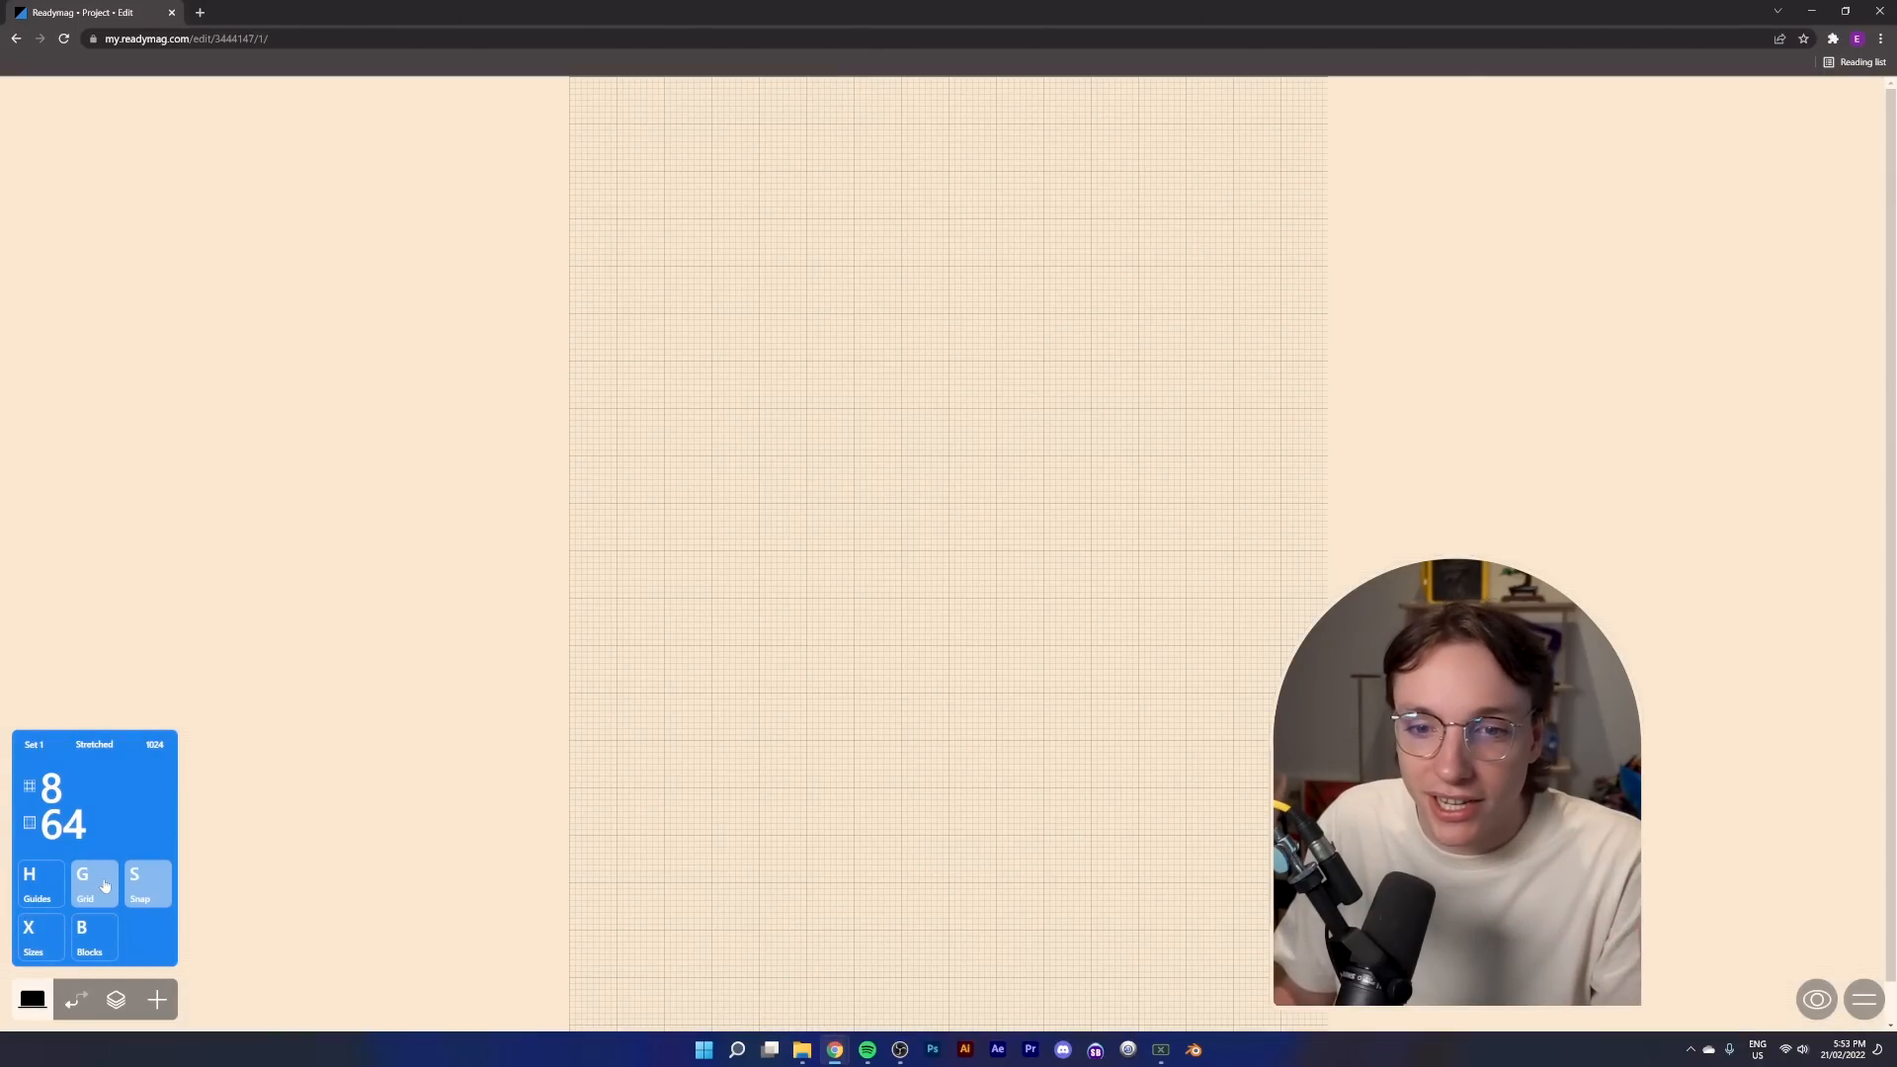
Hide the layout grid on the page
left_click(91, 891)
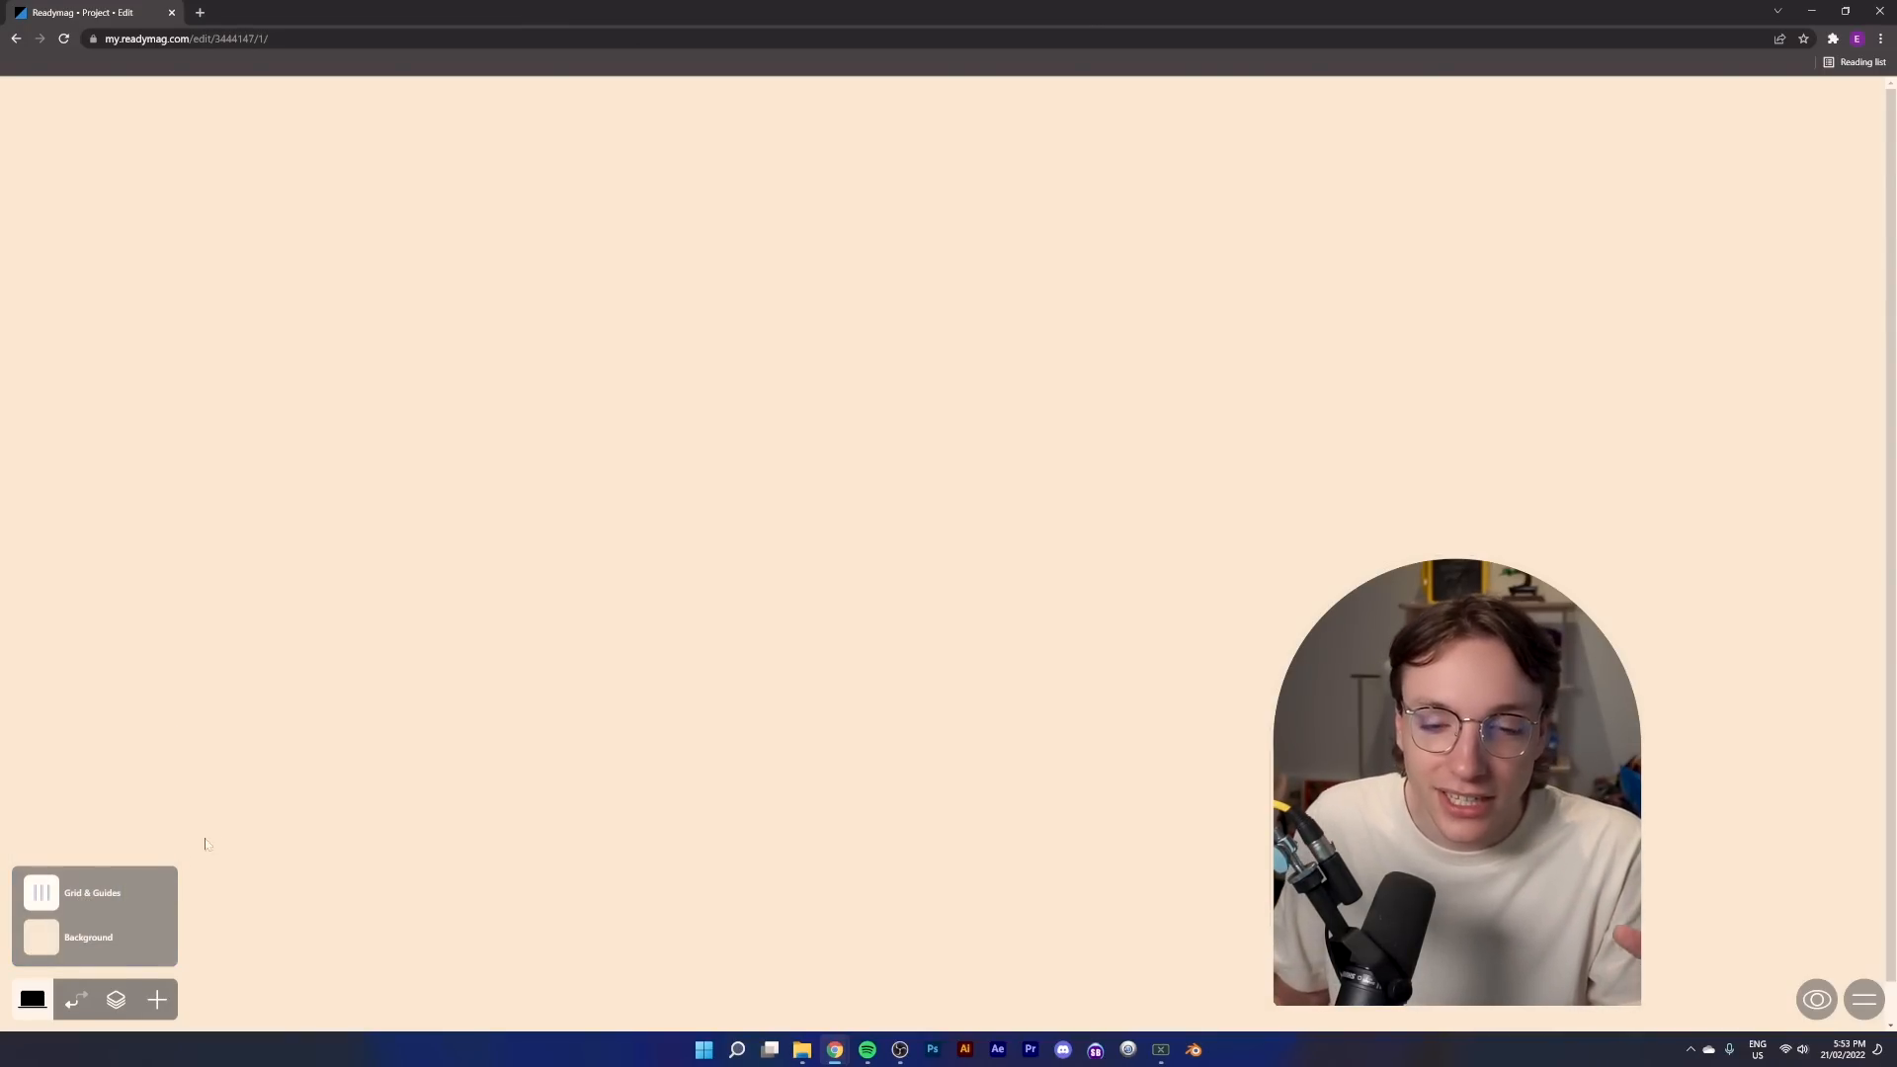
Try the global orange and red swatches as the page background and return to the cream swatch
left_click(49, 944)
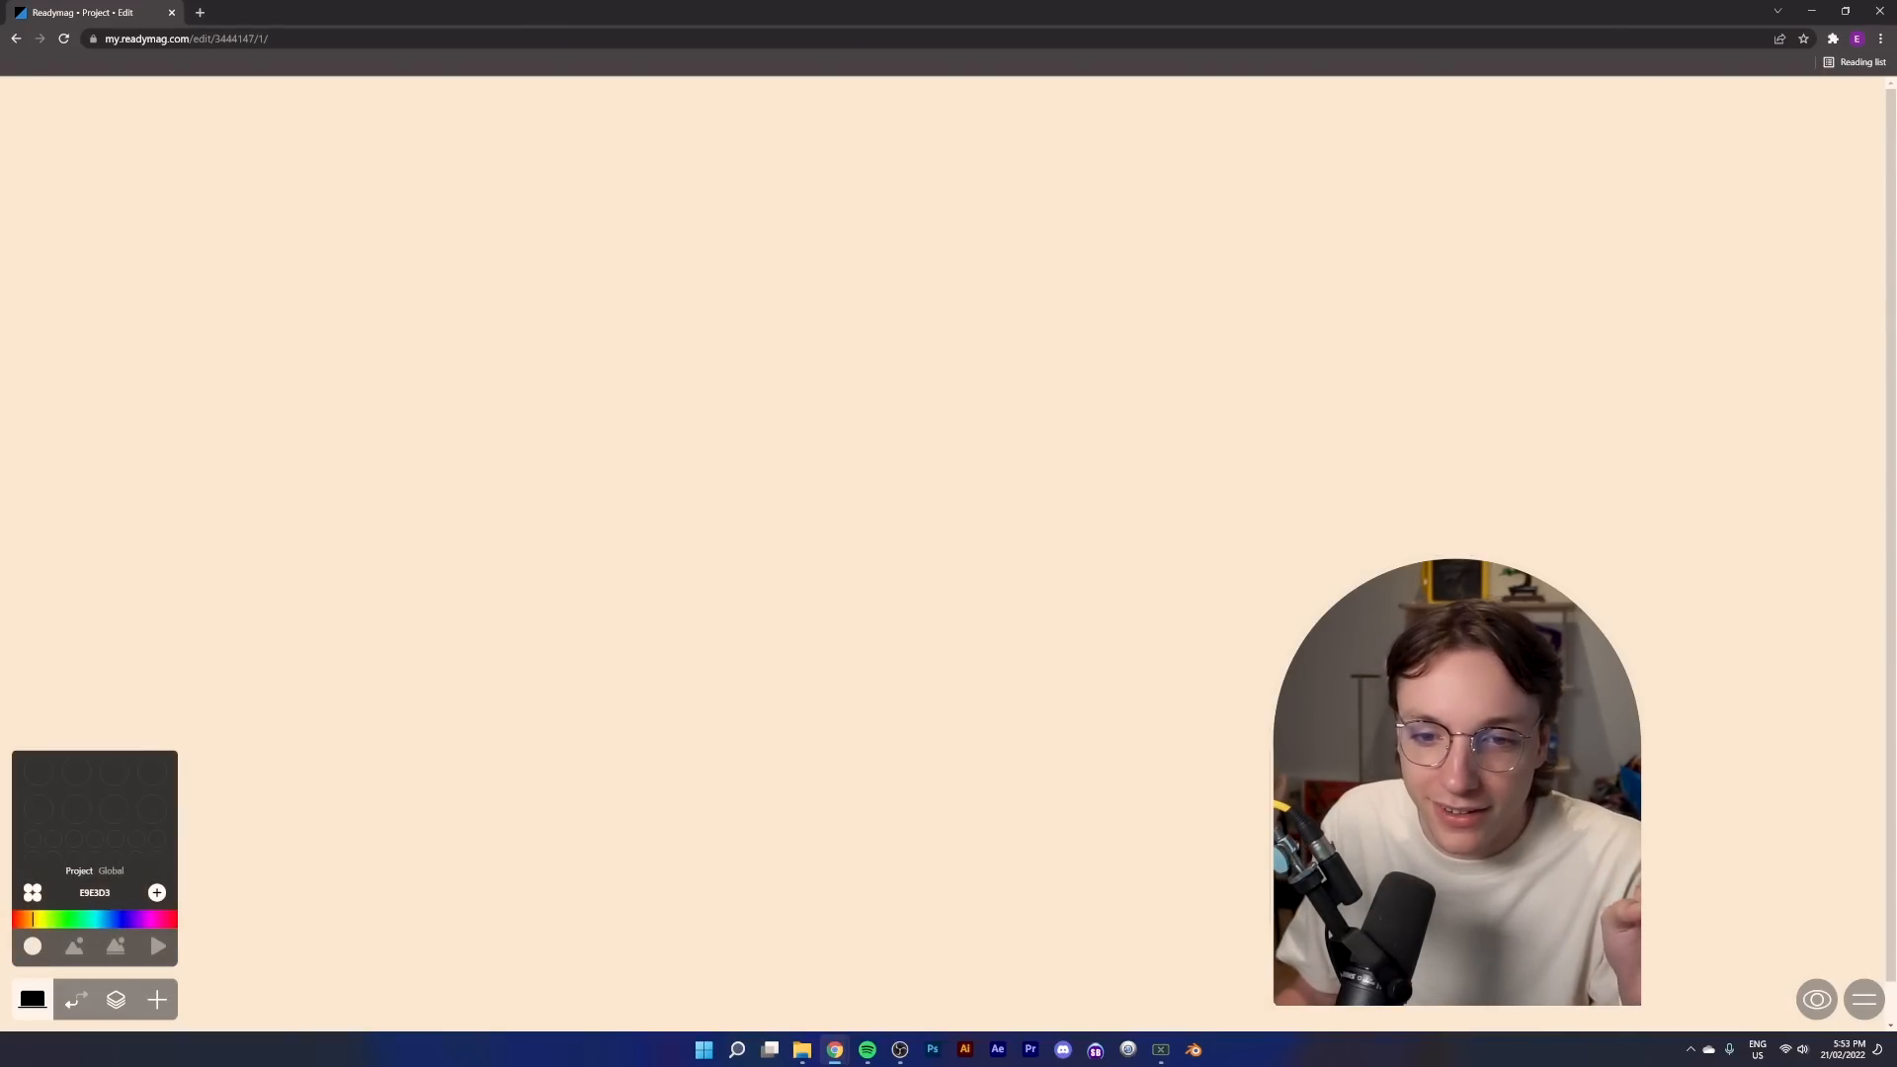
left_click(109, 871)
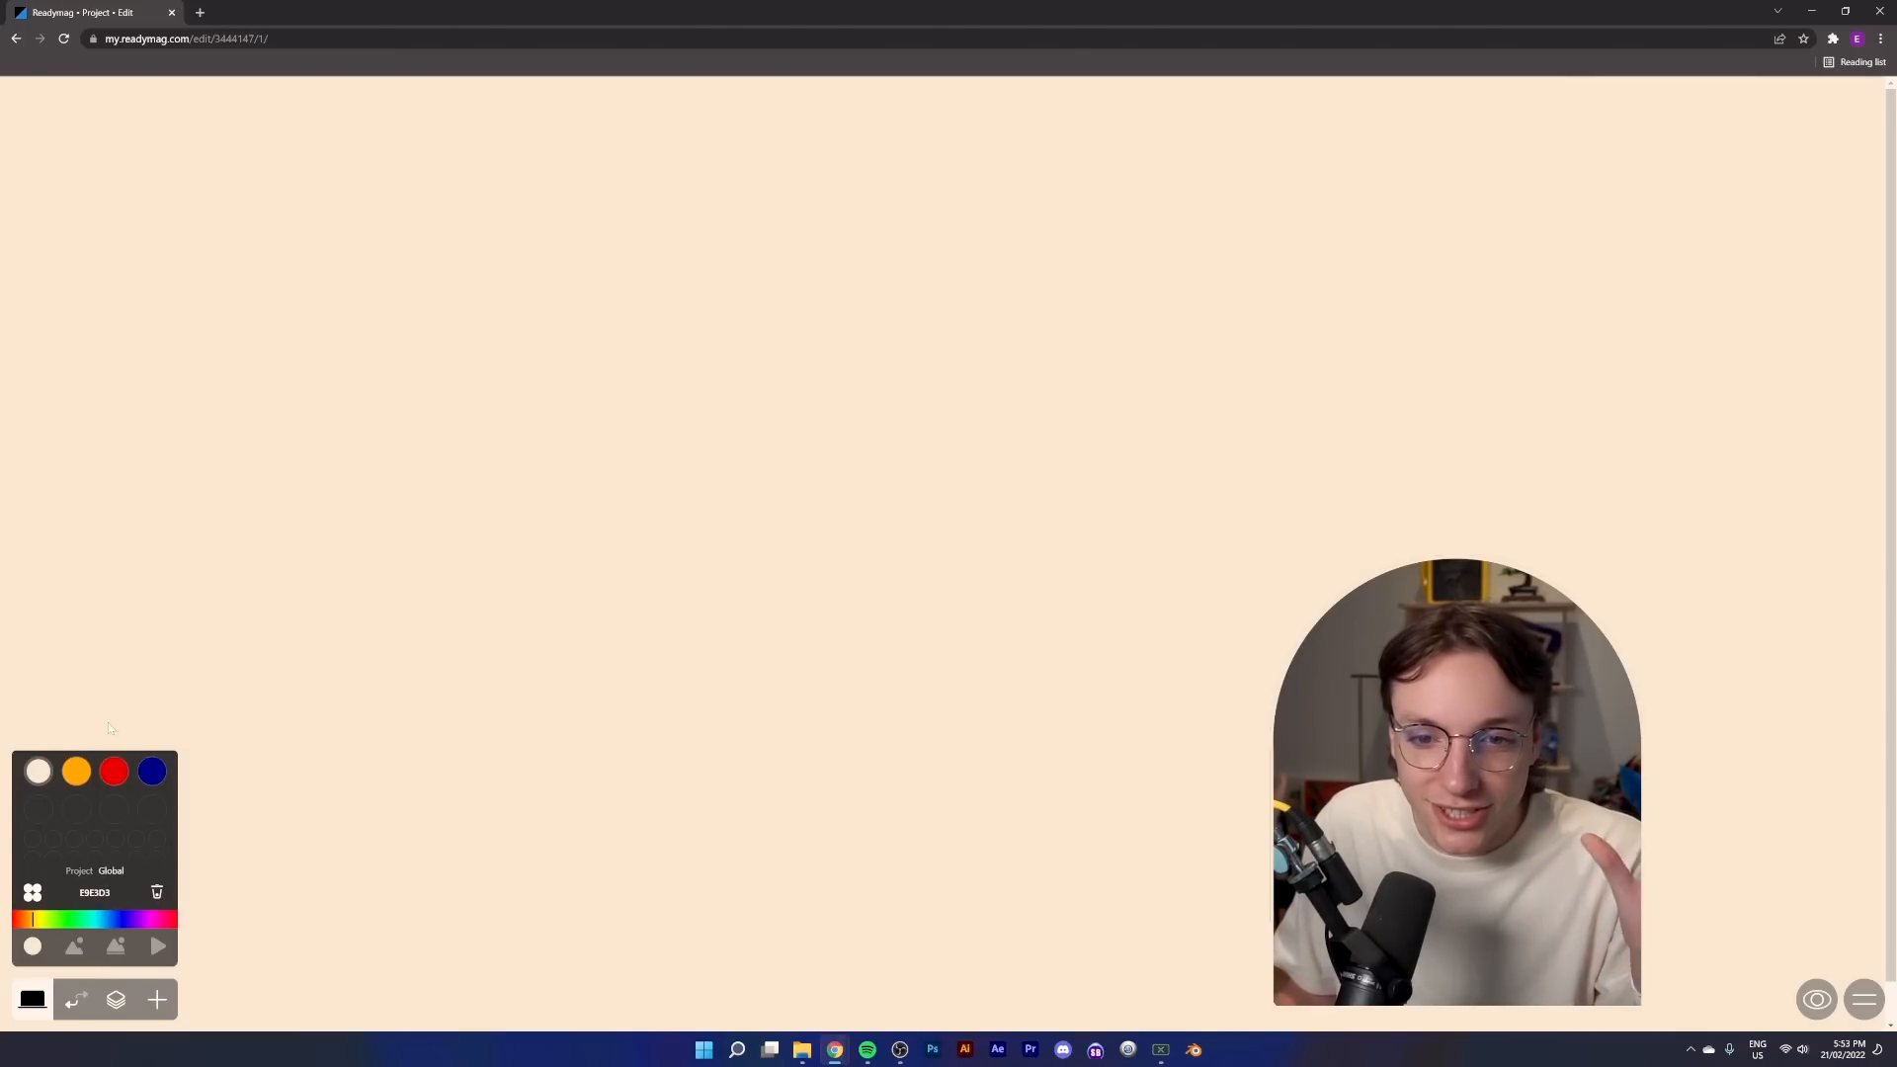
left_click(76, 770)
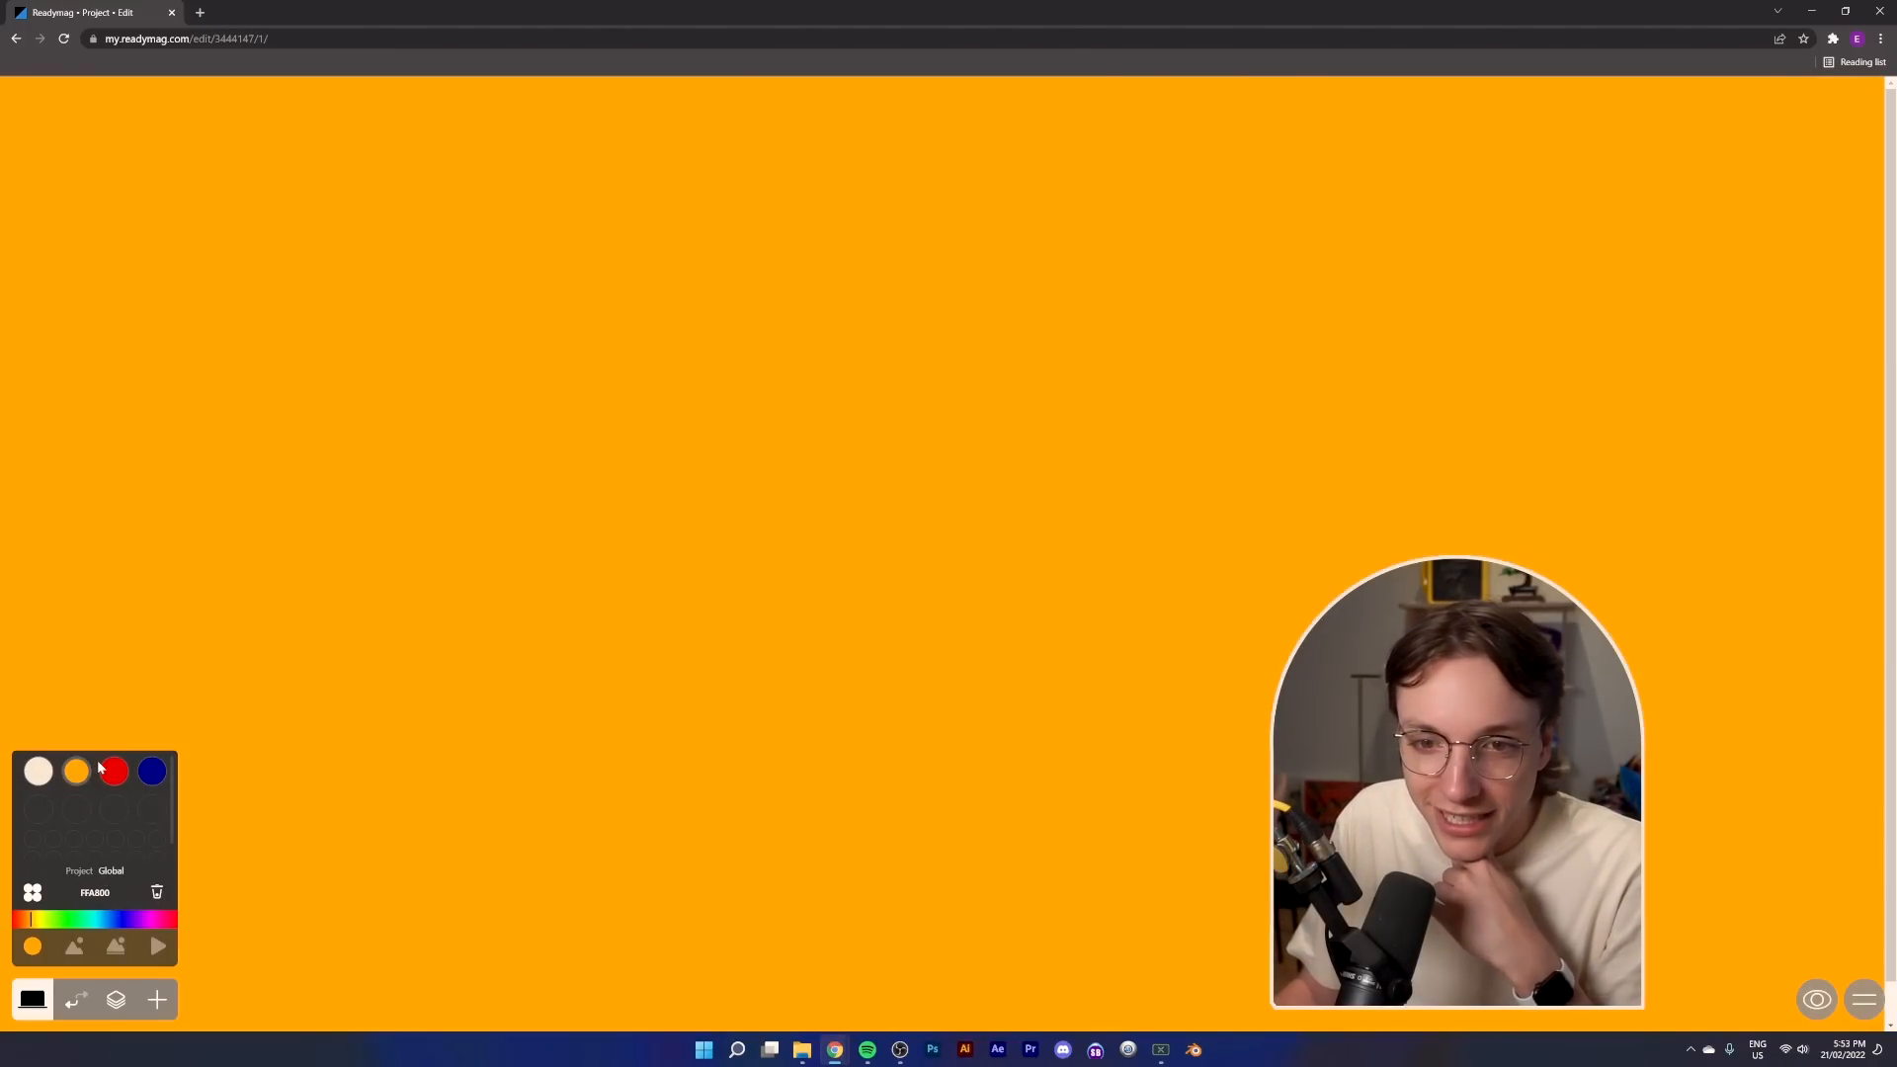
left_click(115, 771)
left_click(76, 770)
left_click(39, 771)
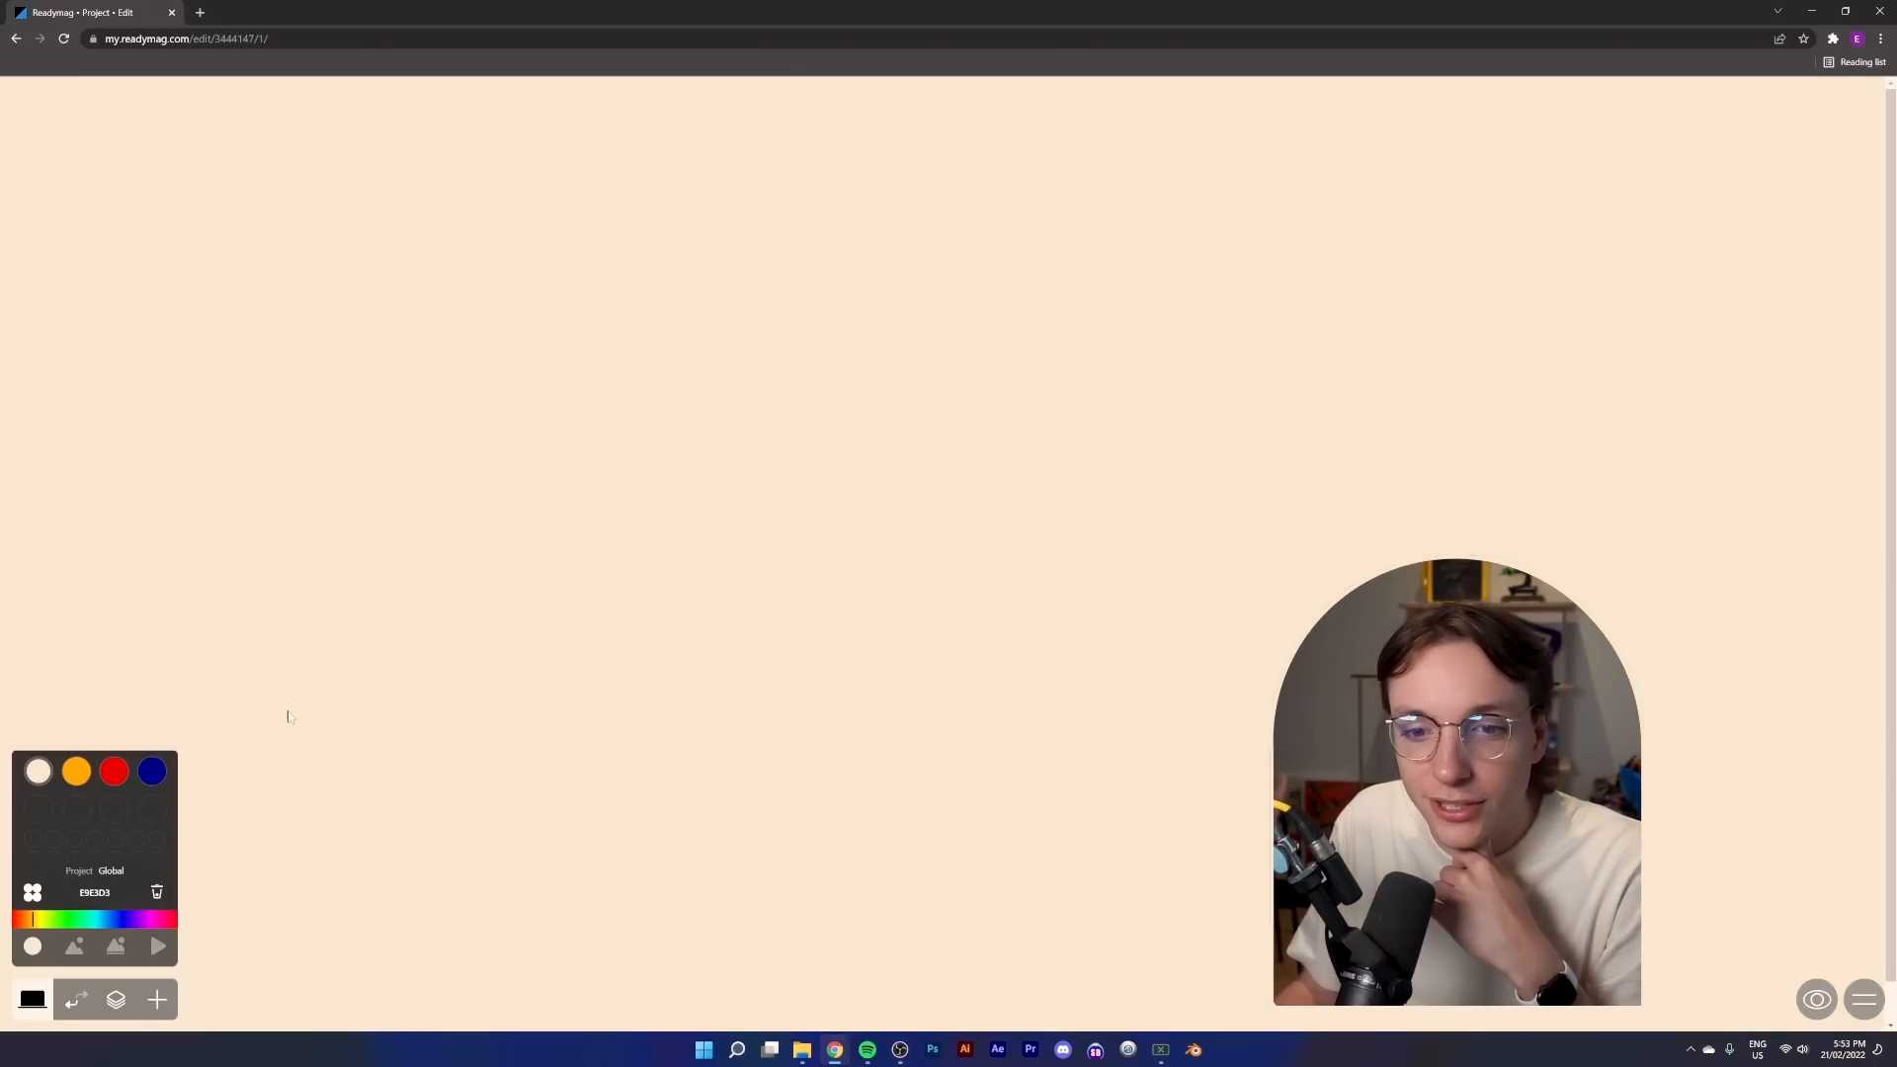
left_click(333, 679)
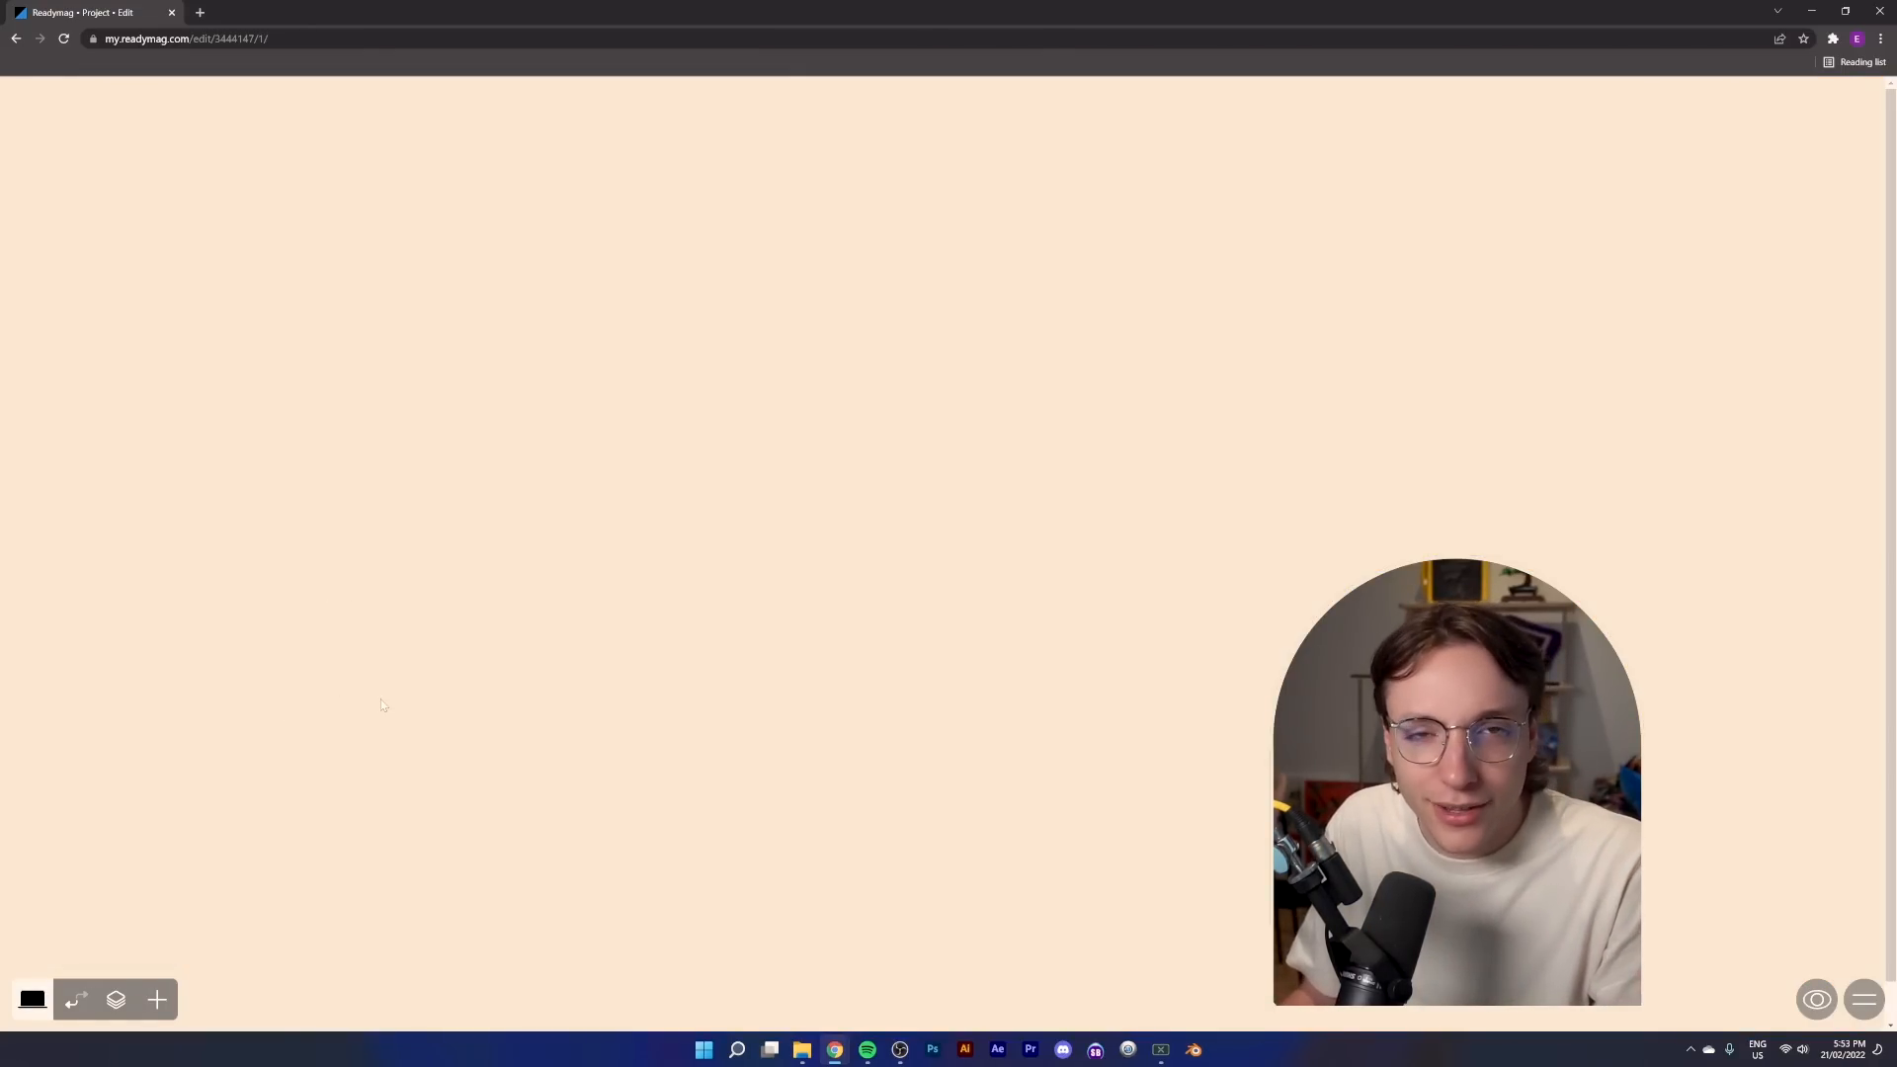
Add instagramcard.jpg, storecard.jpg and youtubecard.jpg from the WEBSITE folder to the page and spread the three cards apart
left_click(801, 1049)
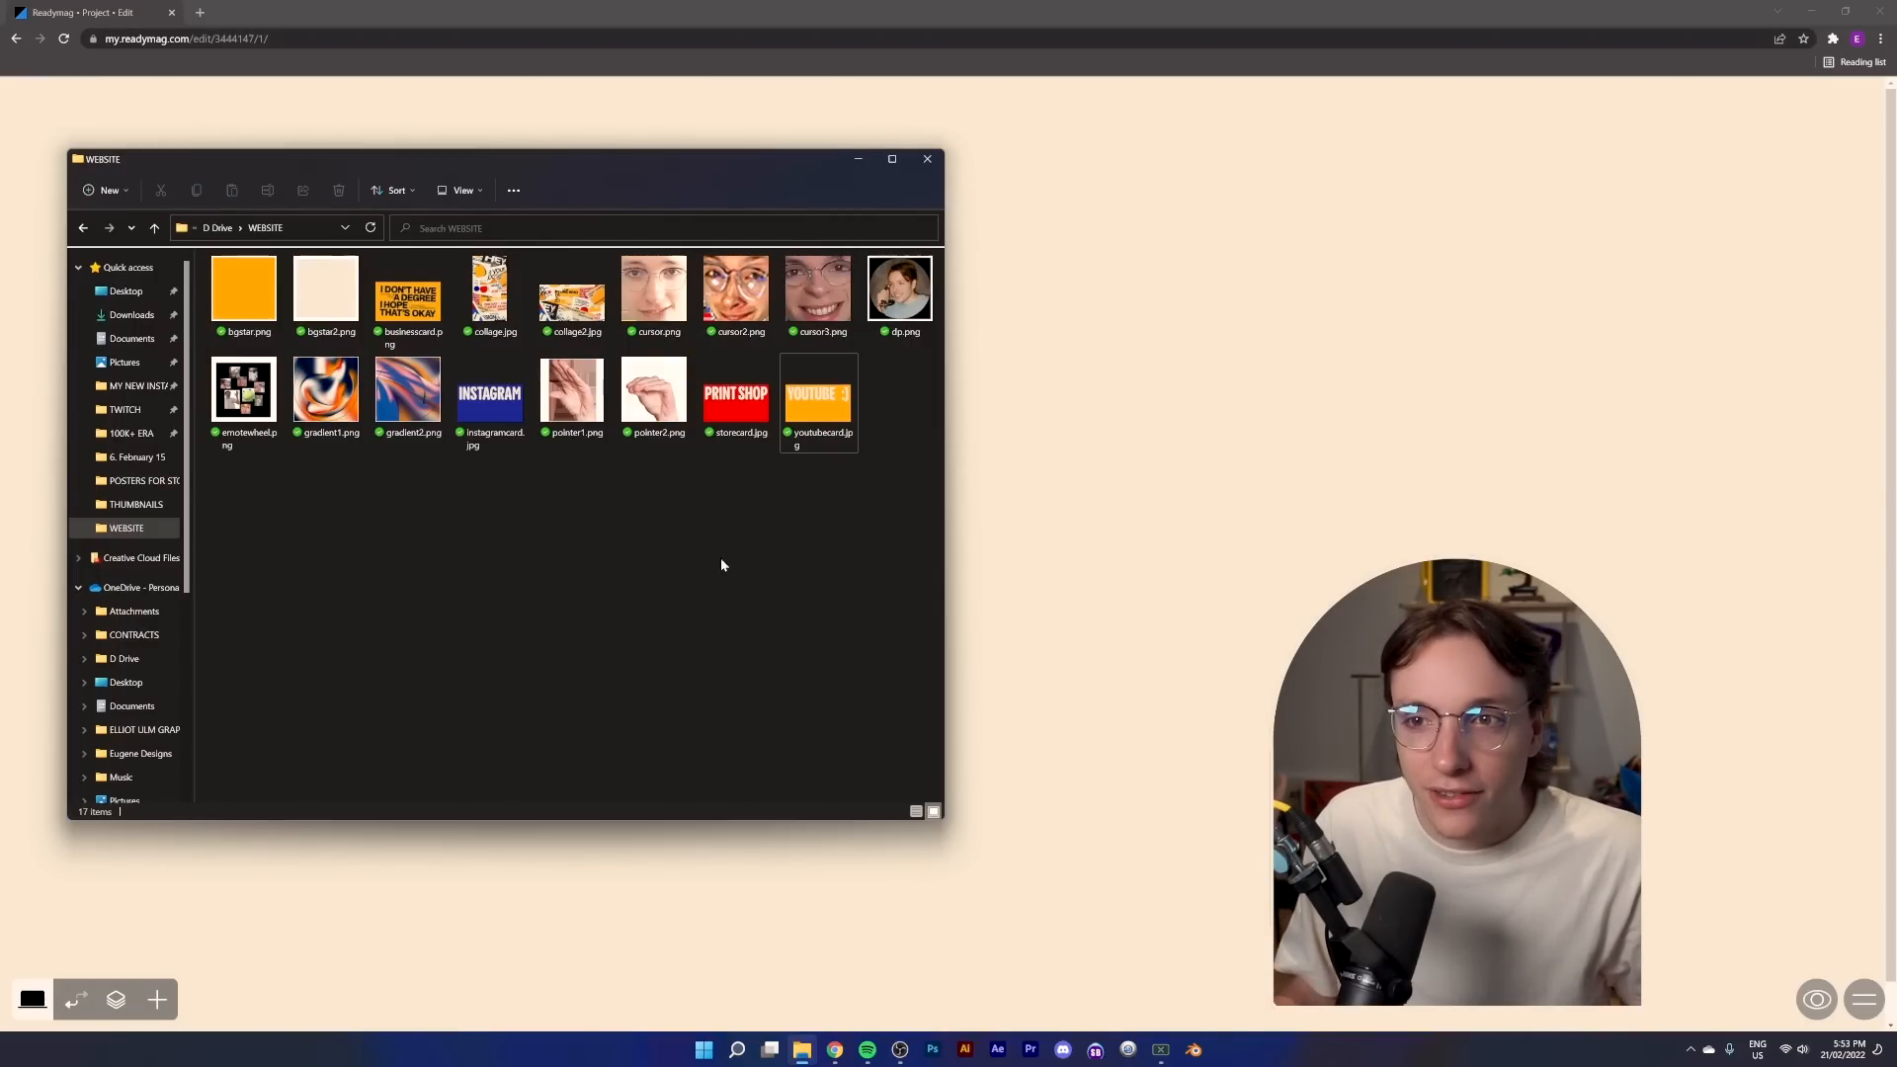
left_click(491, 395)
left_click(818, 400)
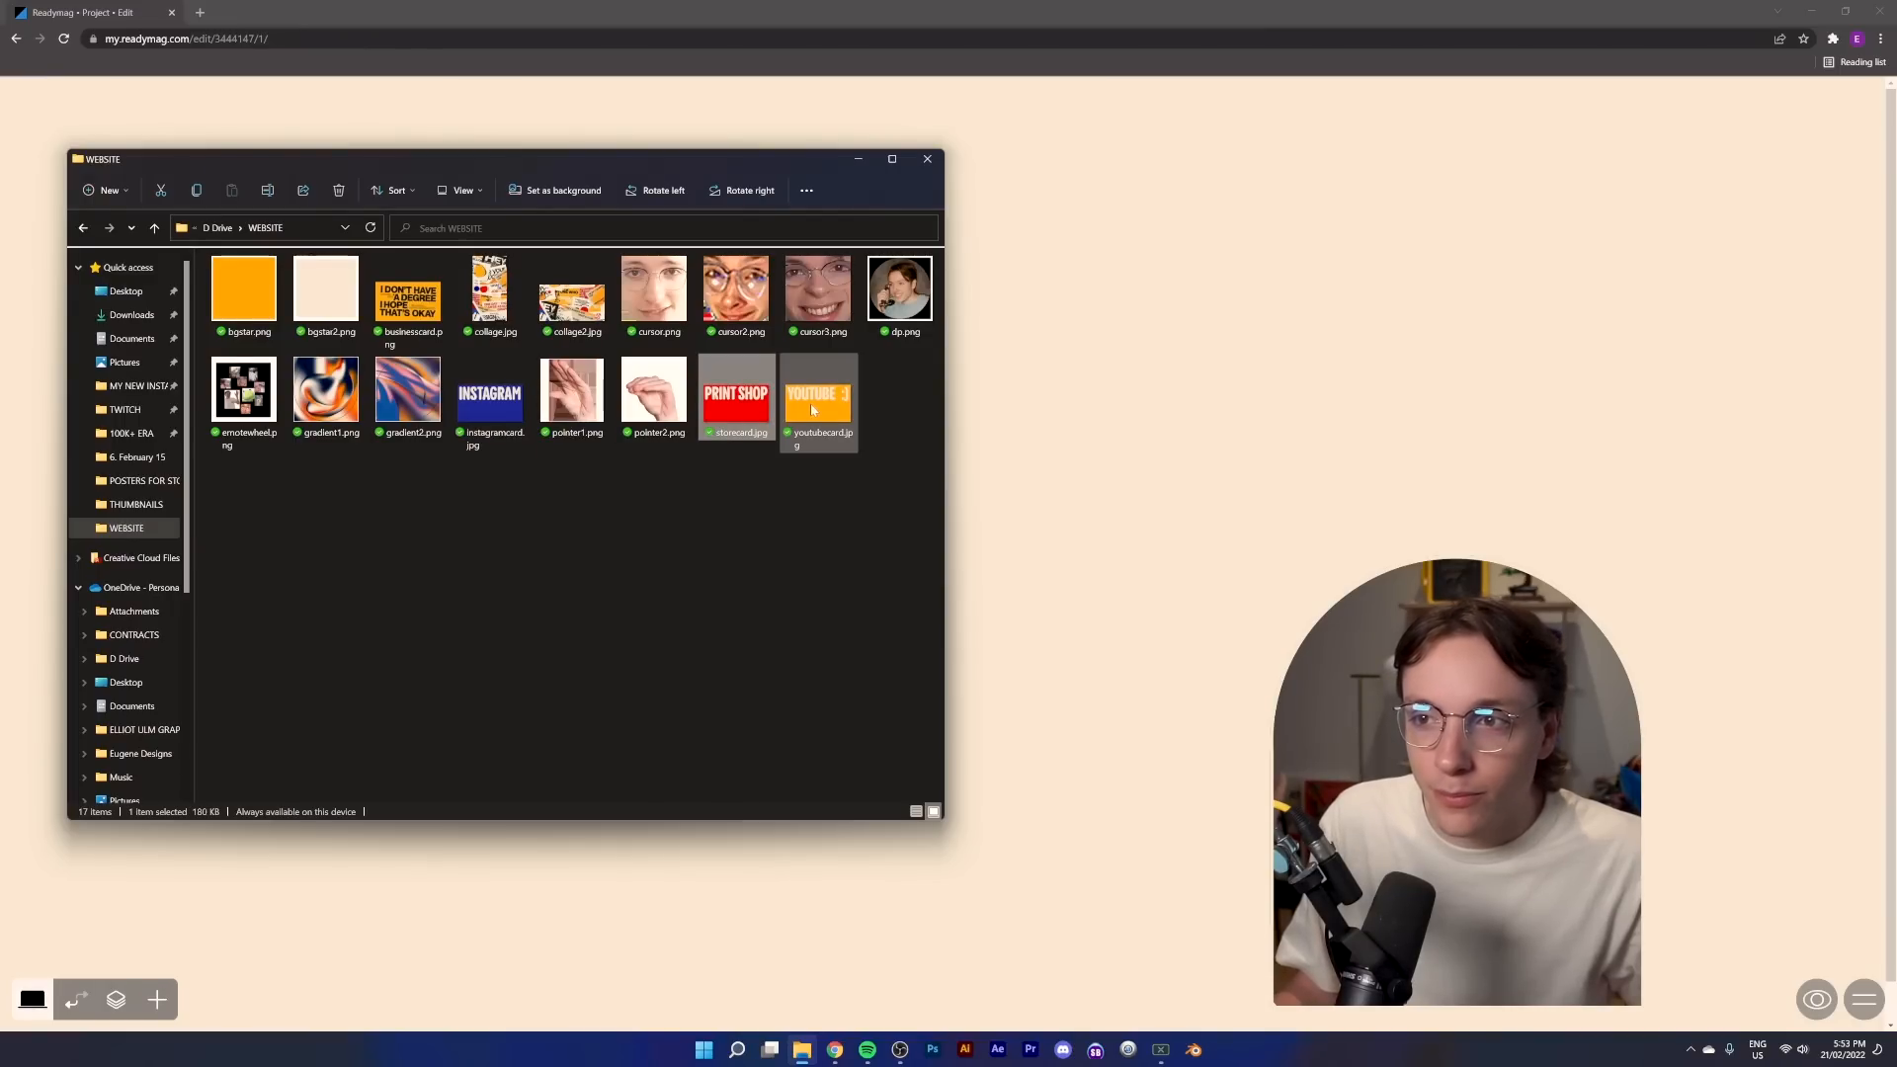
left_click(761, 551)
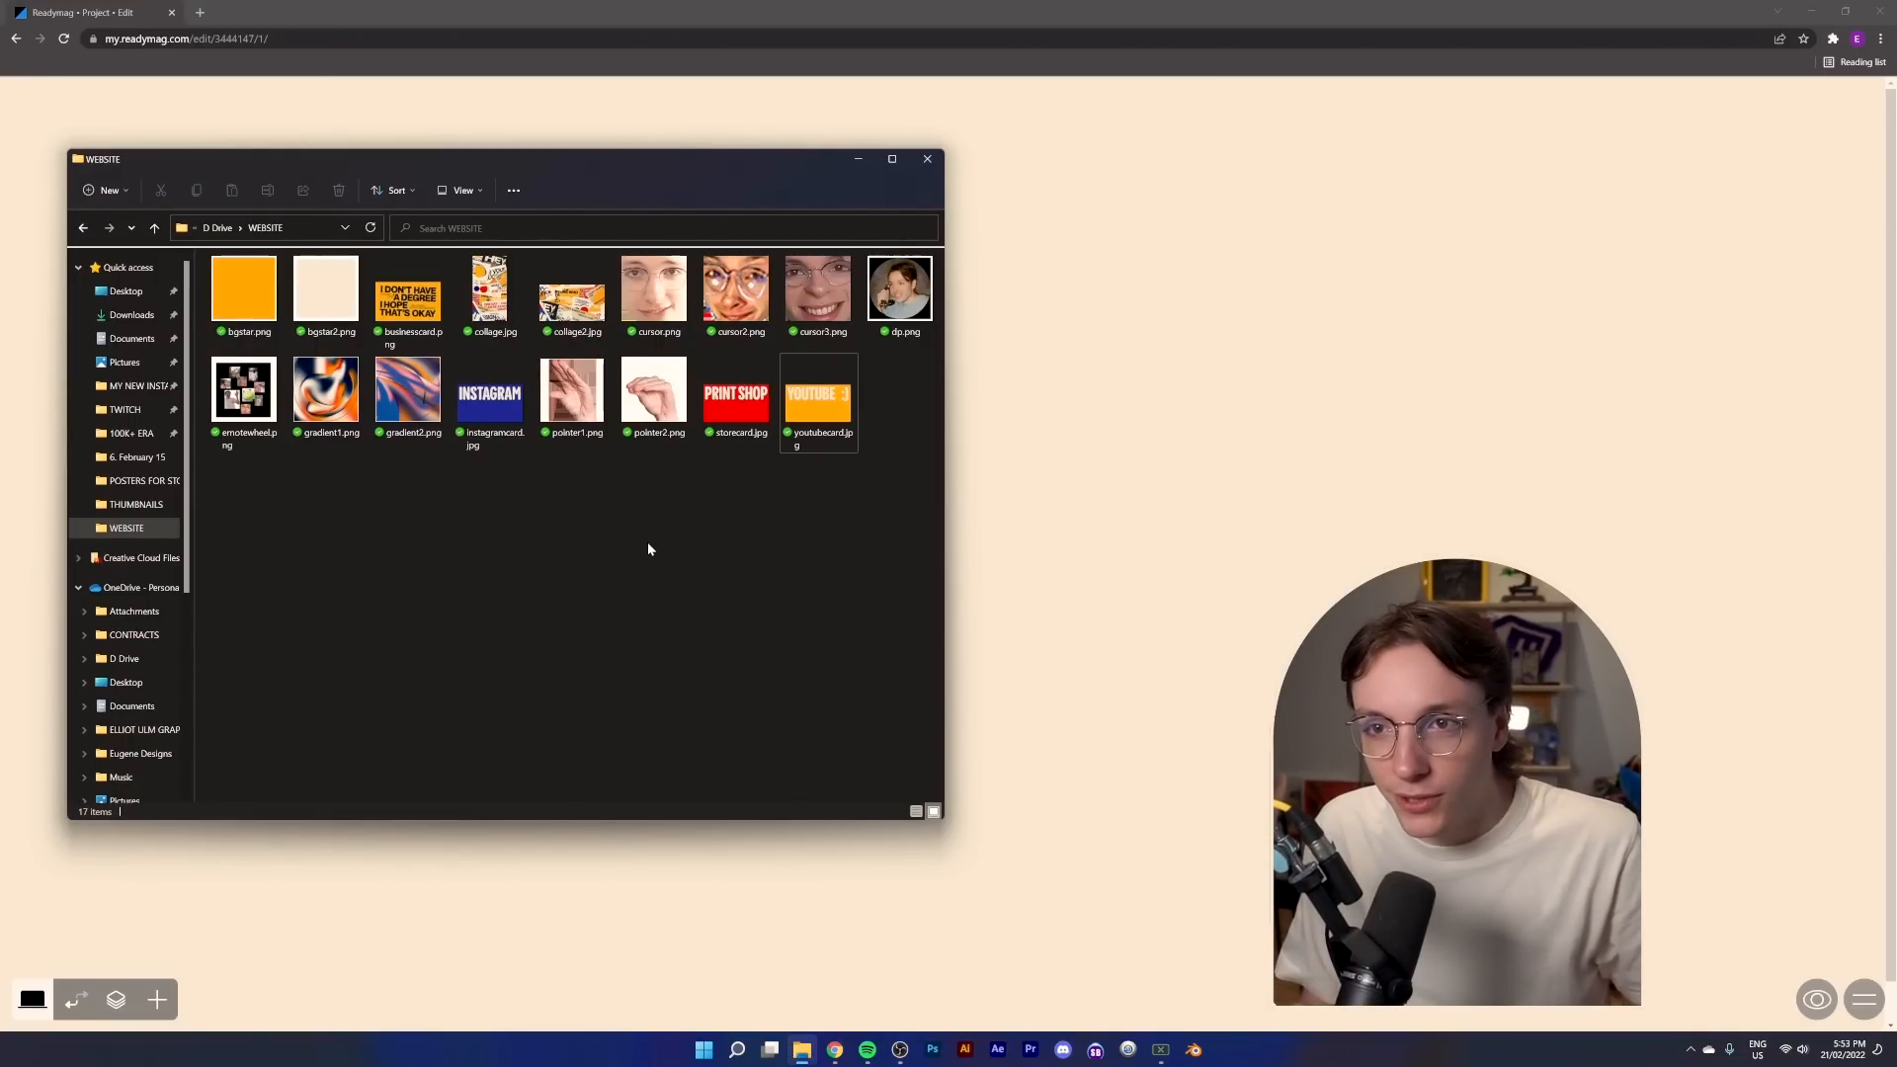
left_click(491, 397)
left_click(736, 395, "ctrl")
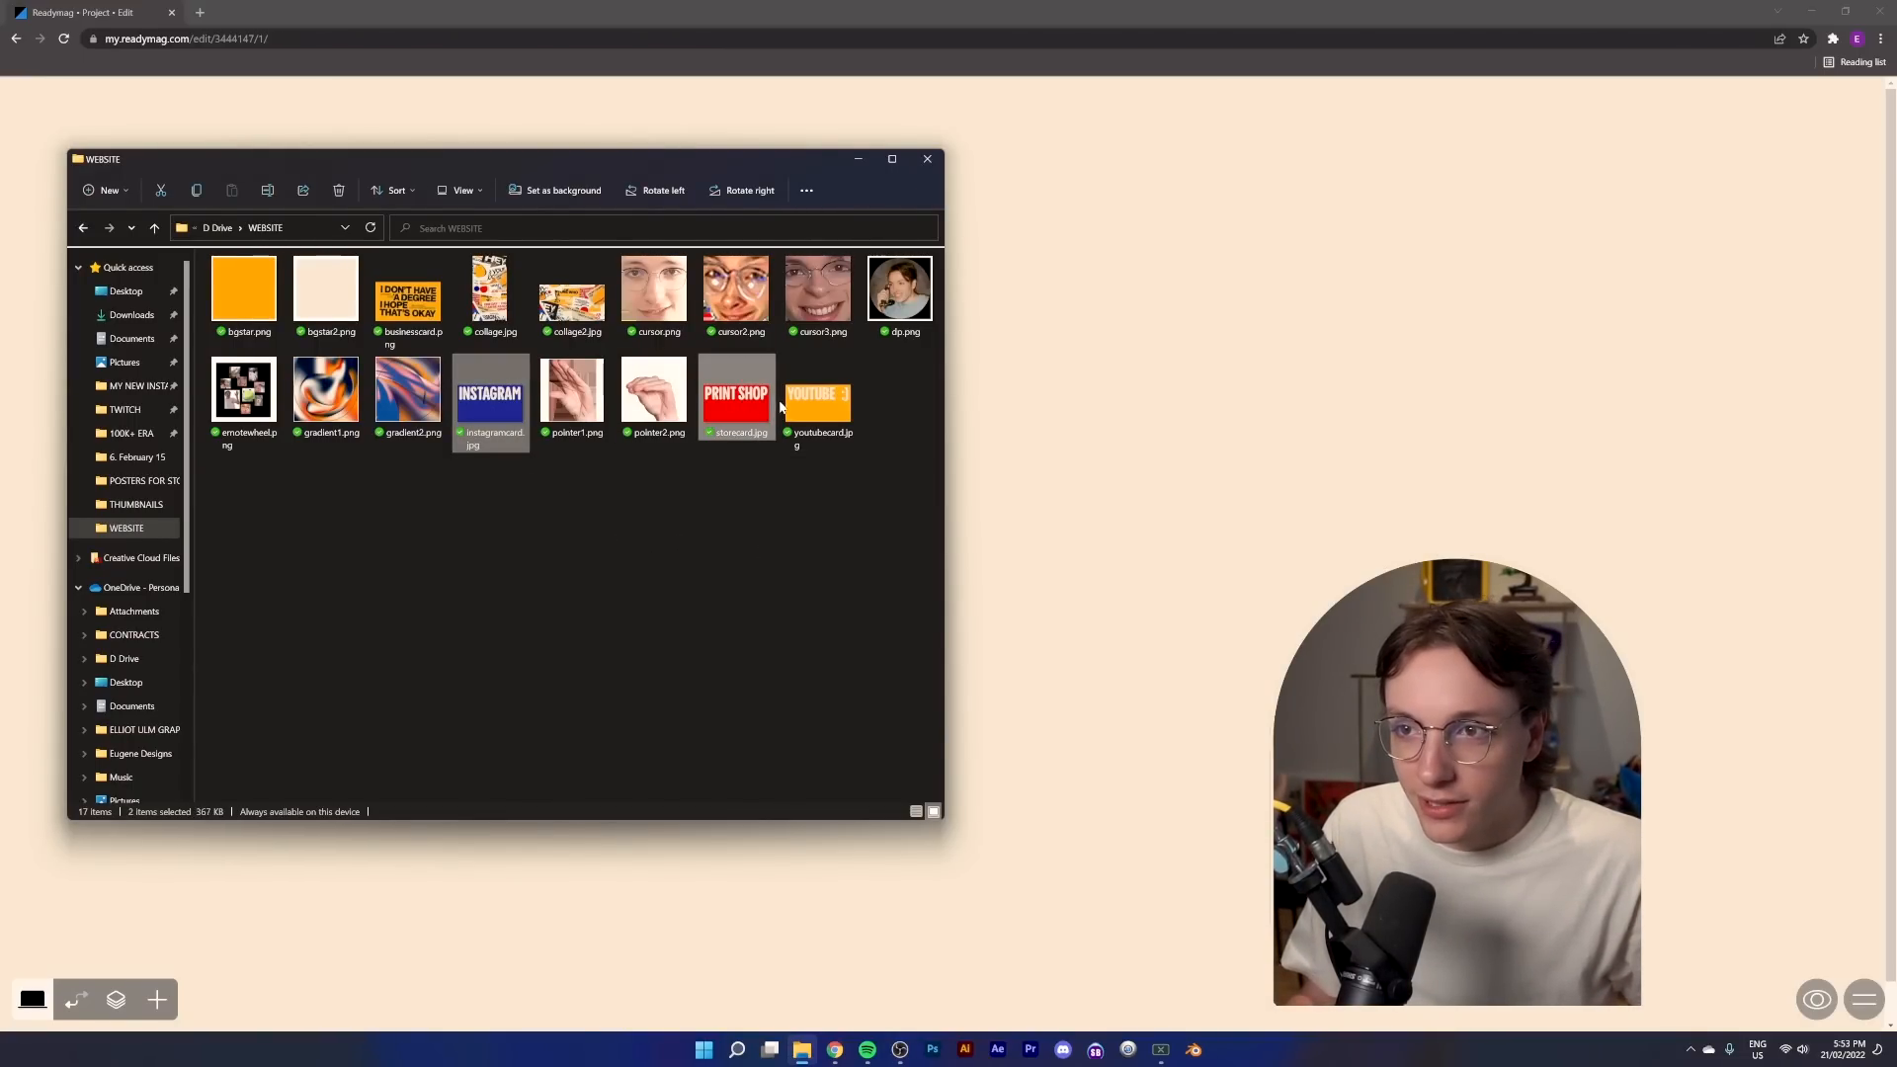
left_click(818, 397, "ctrl")
left_click_drag(818, 397, 1042, 373)
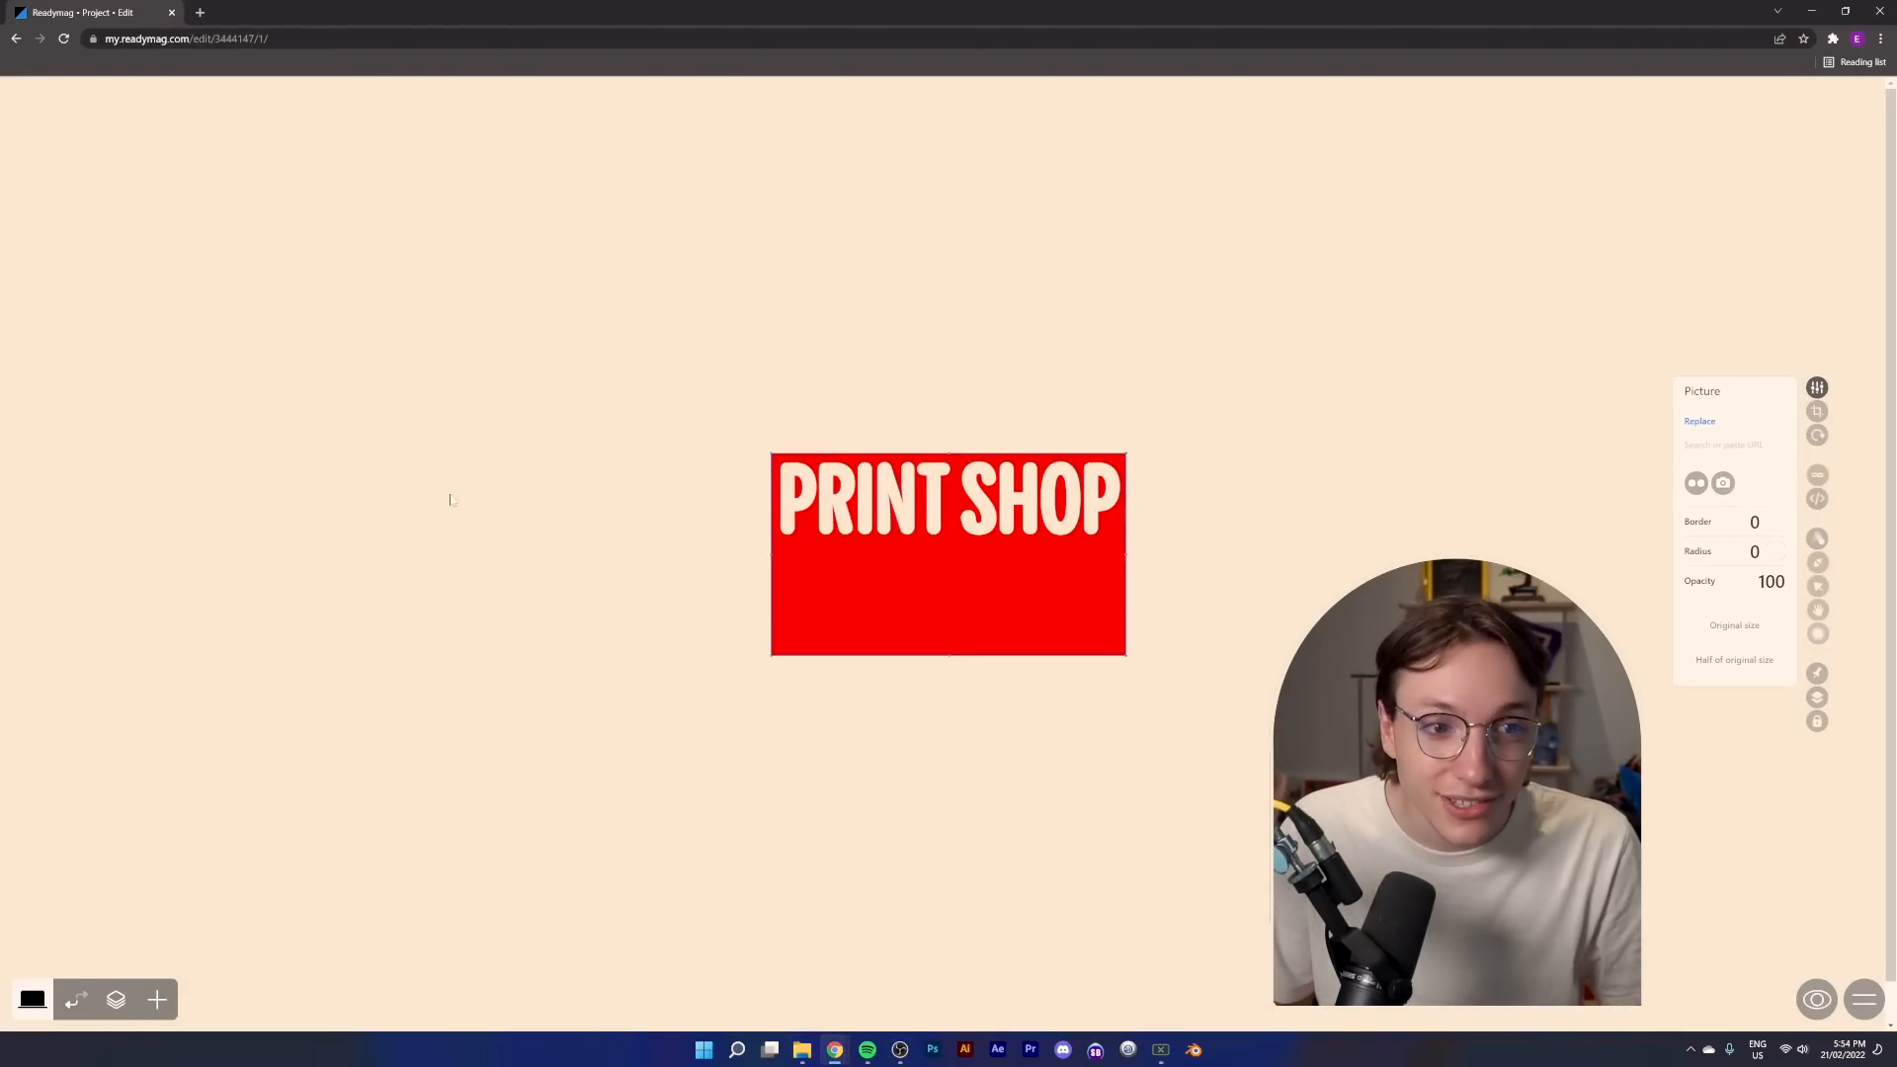
left_click_drag(1027, 543, 619, 291)
left_click_drag(1000, 620, 687, 774)
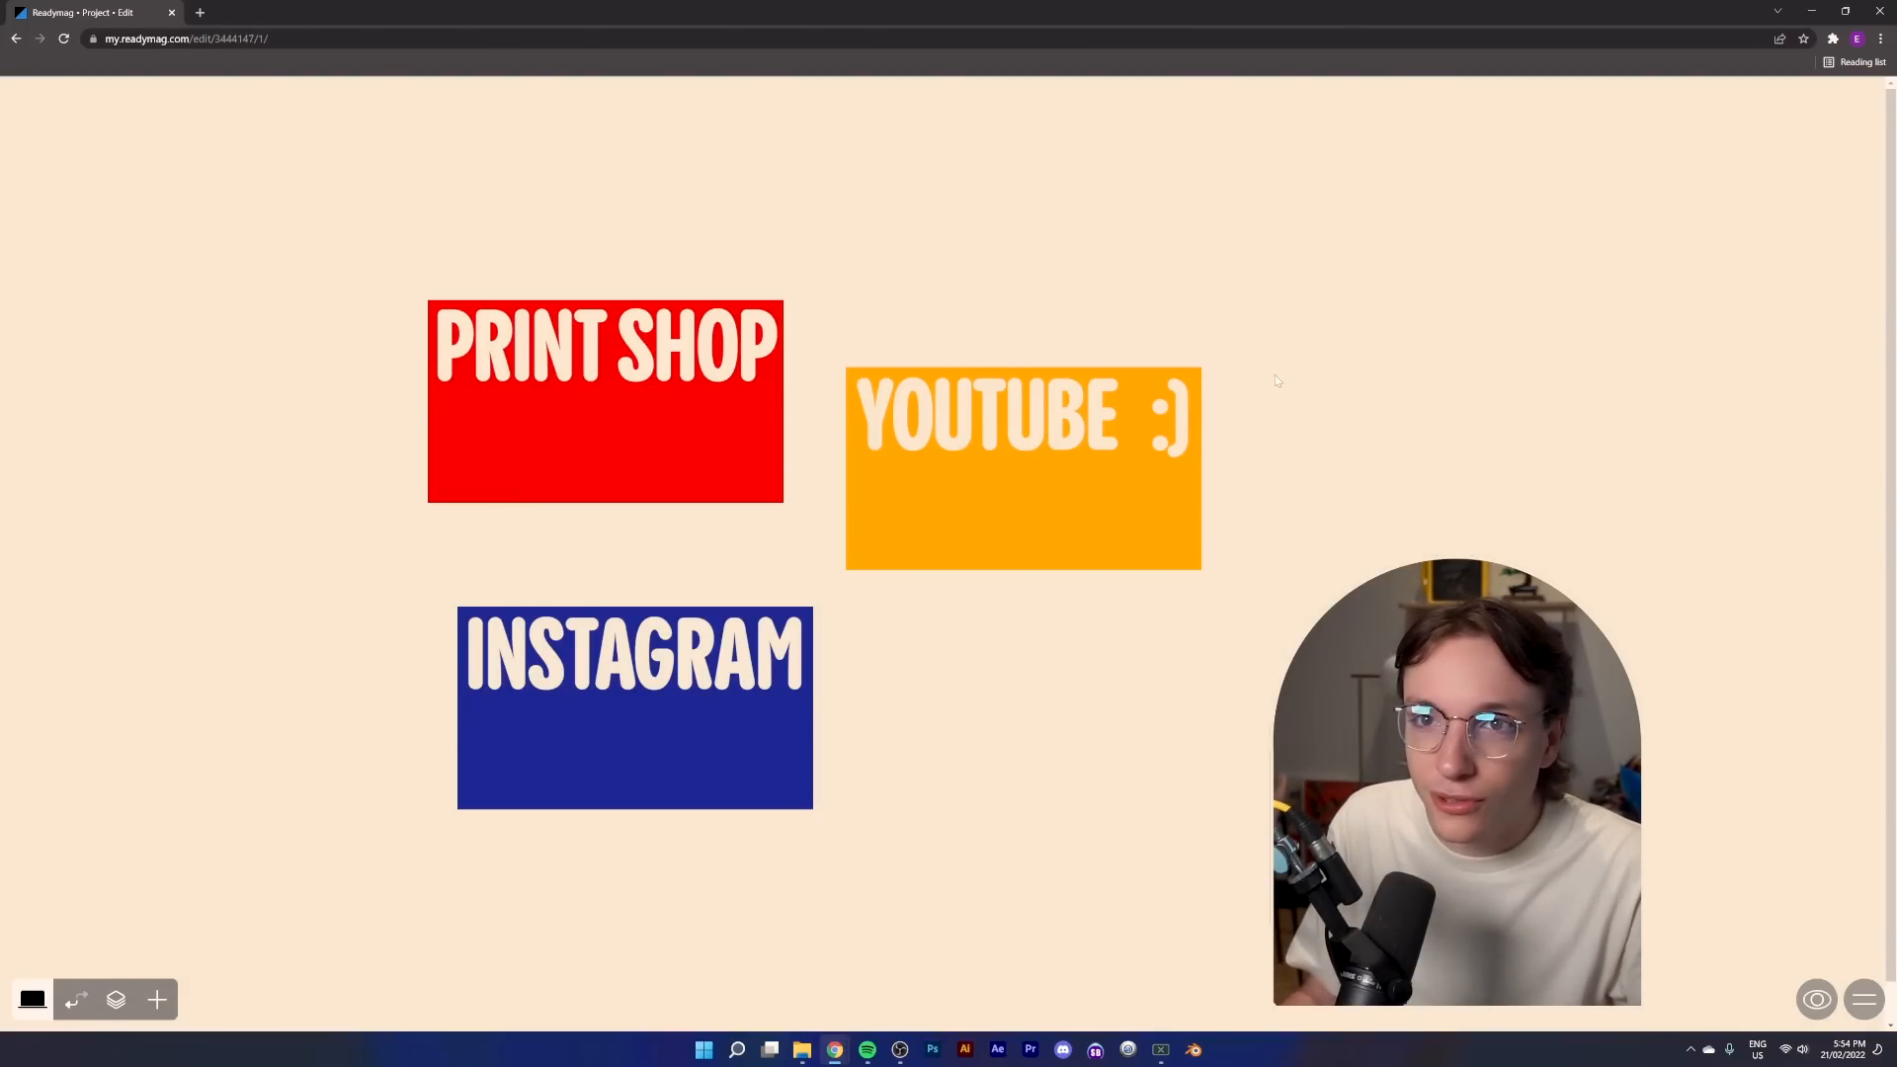
Make the PRINT SHOP, YOUTUBE and INSTAGRAM cards draggable for visitors
left_click(544, 378)
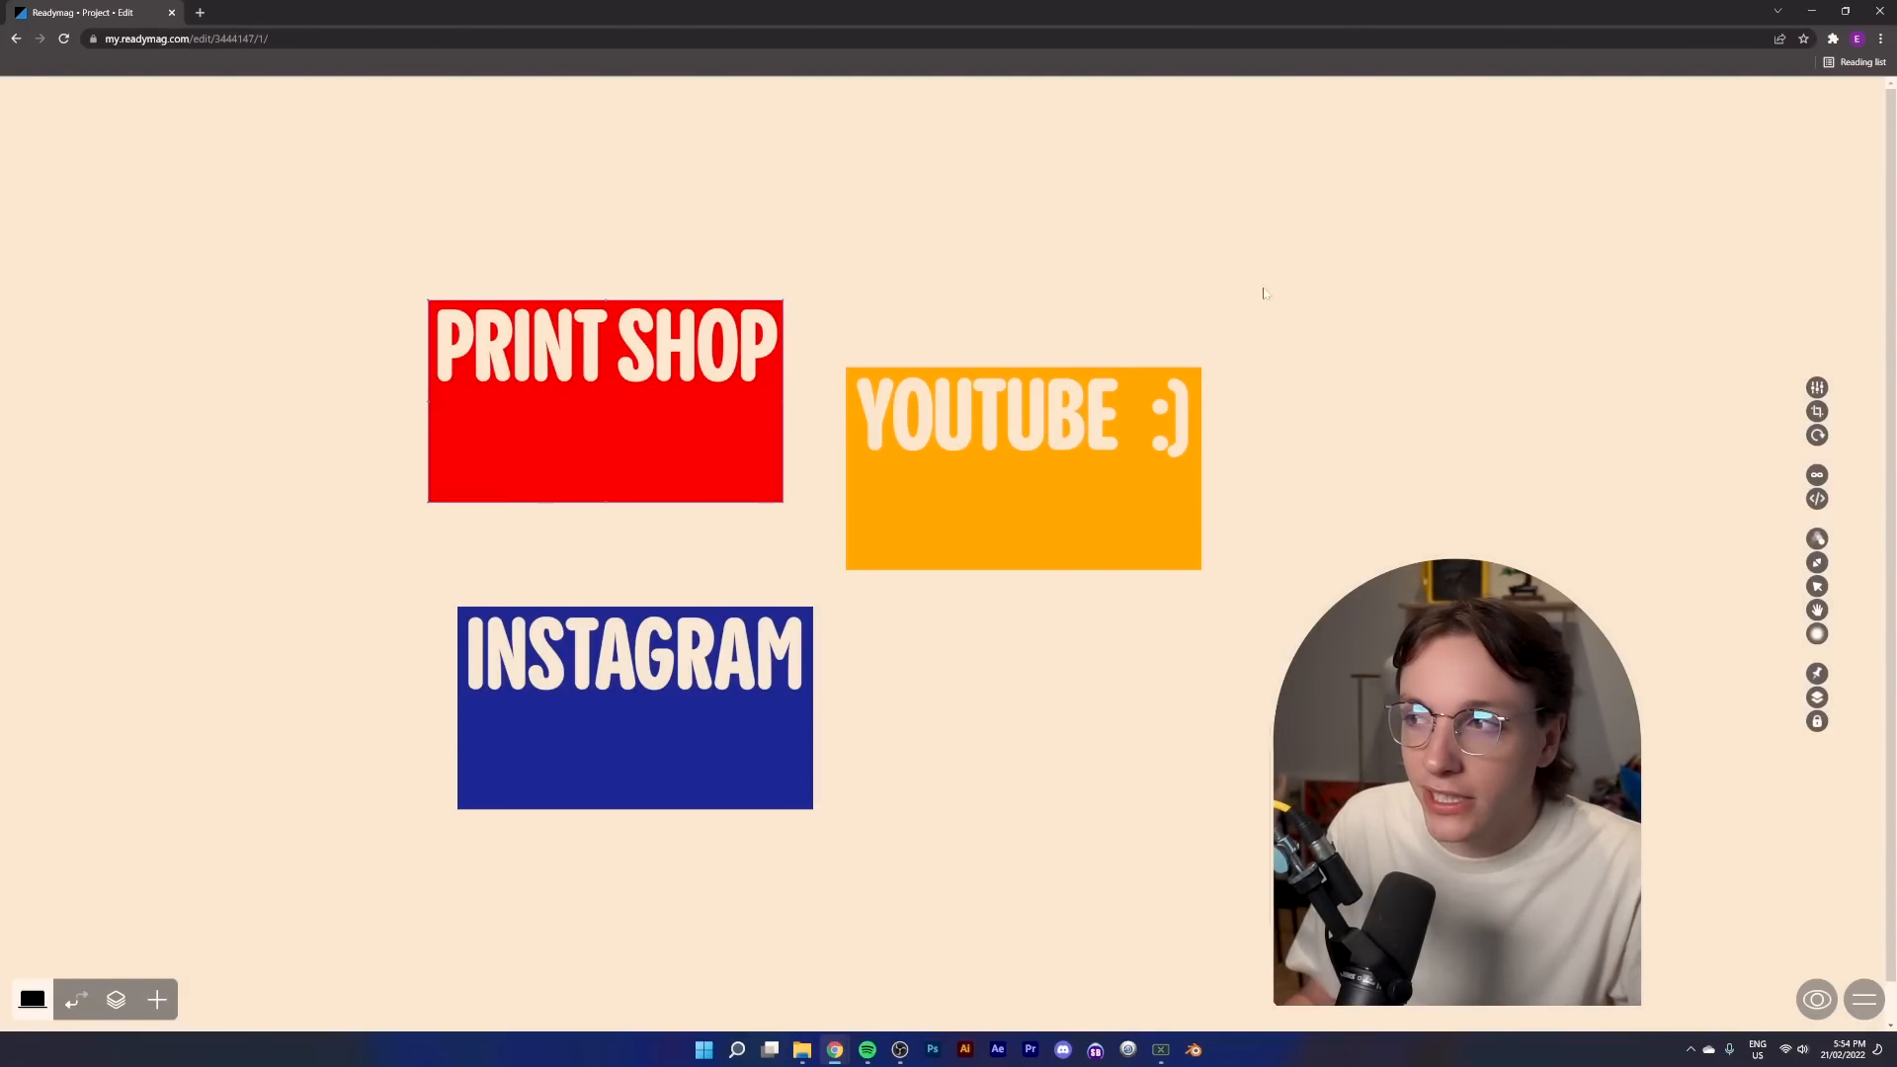
left_click(1815, 609)
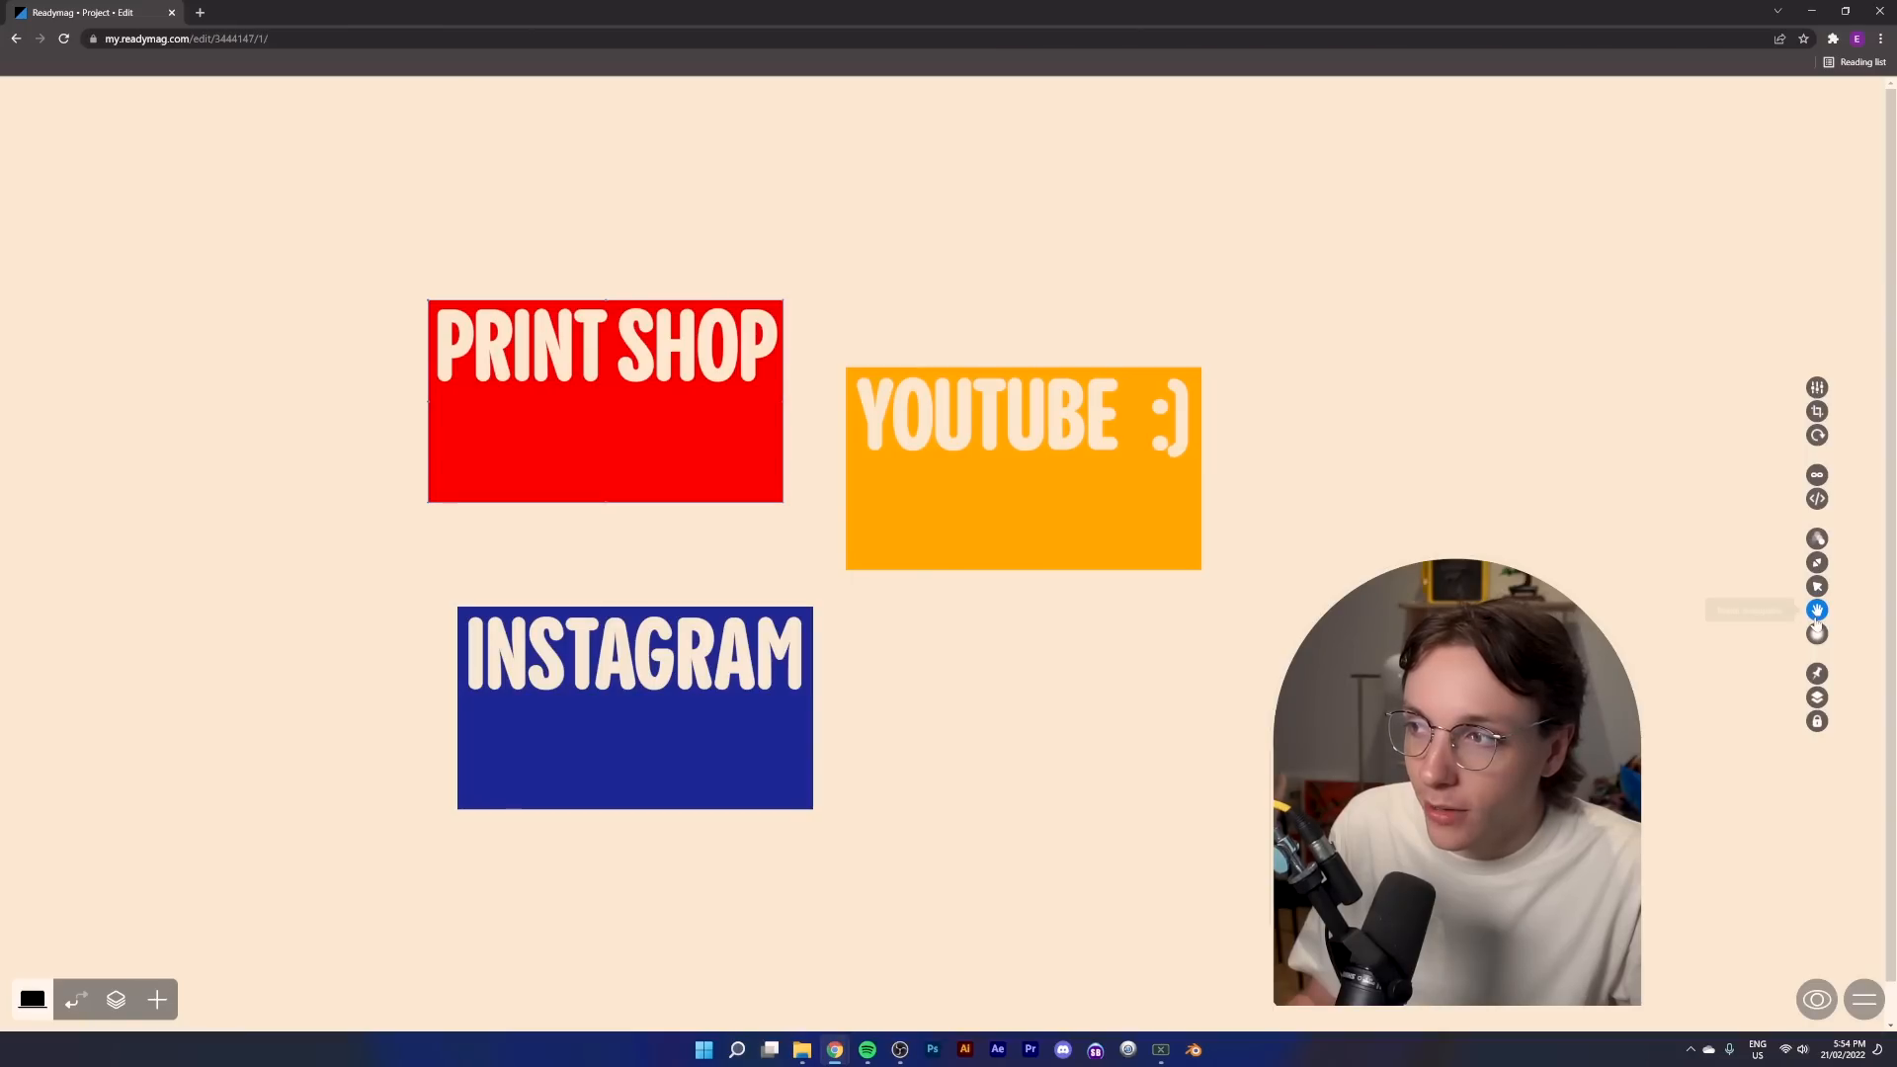
left_click(1138, 484)
left_click(1816, 609)
left_click(775, 712)
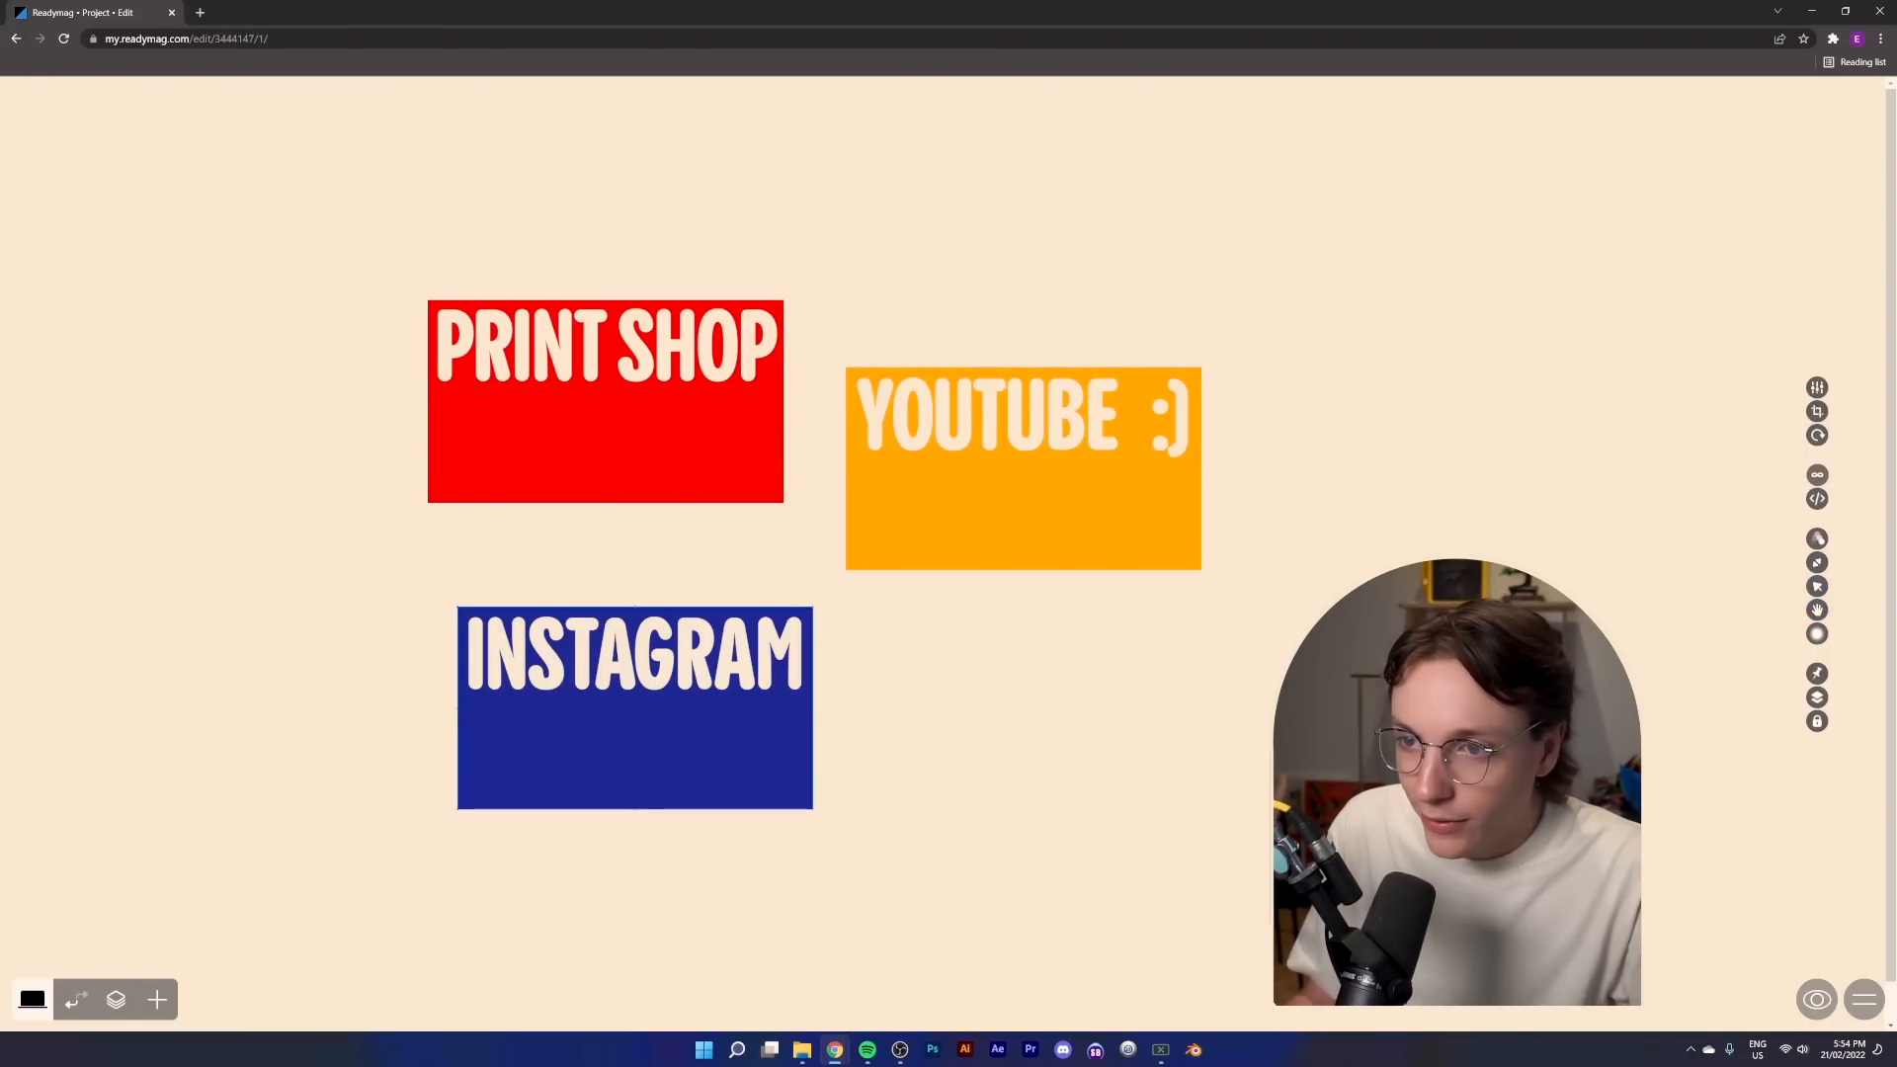
left_click(1816, 609)
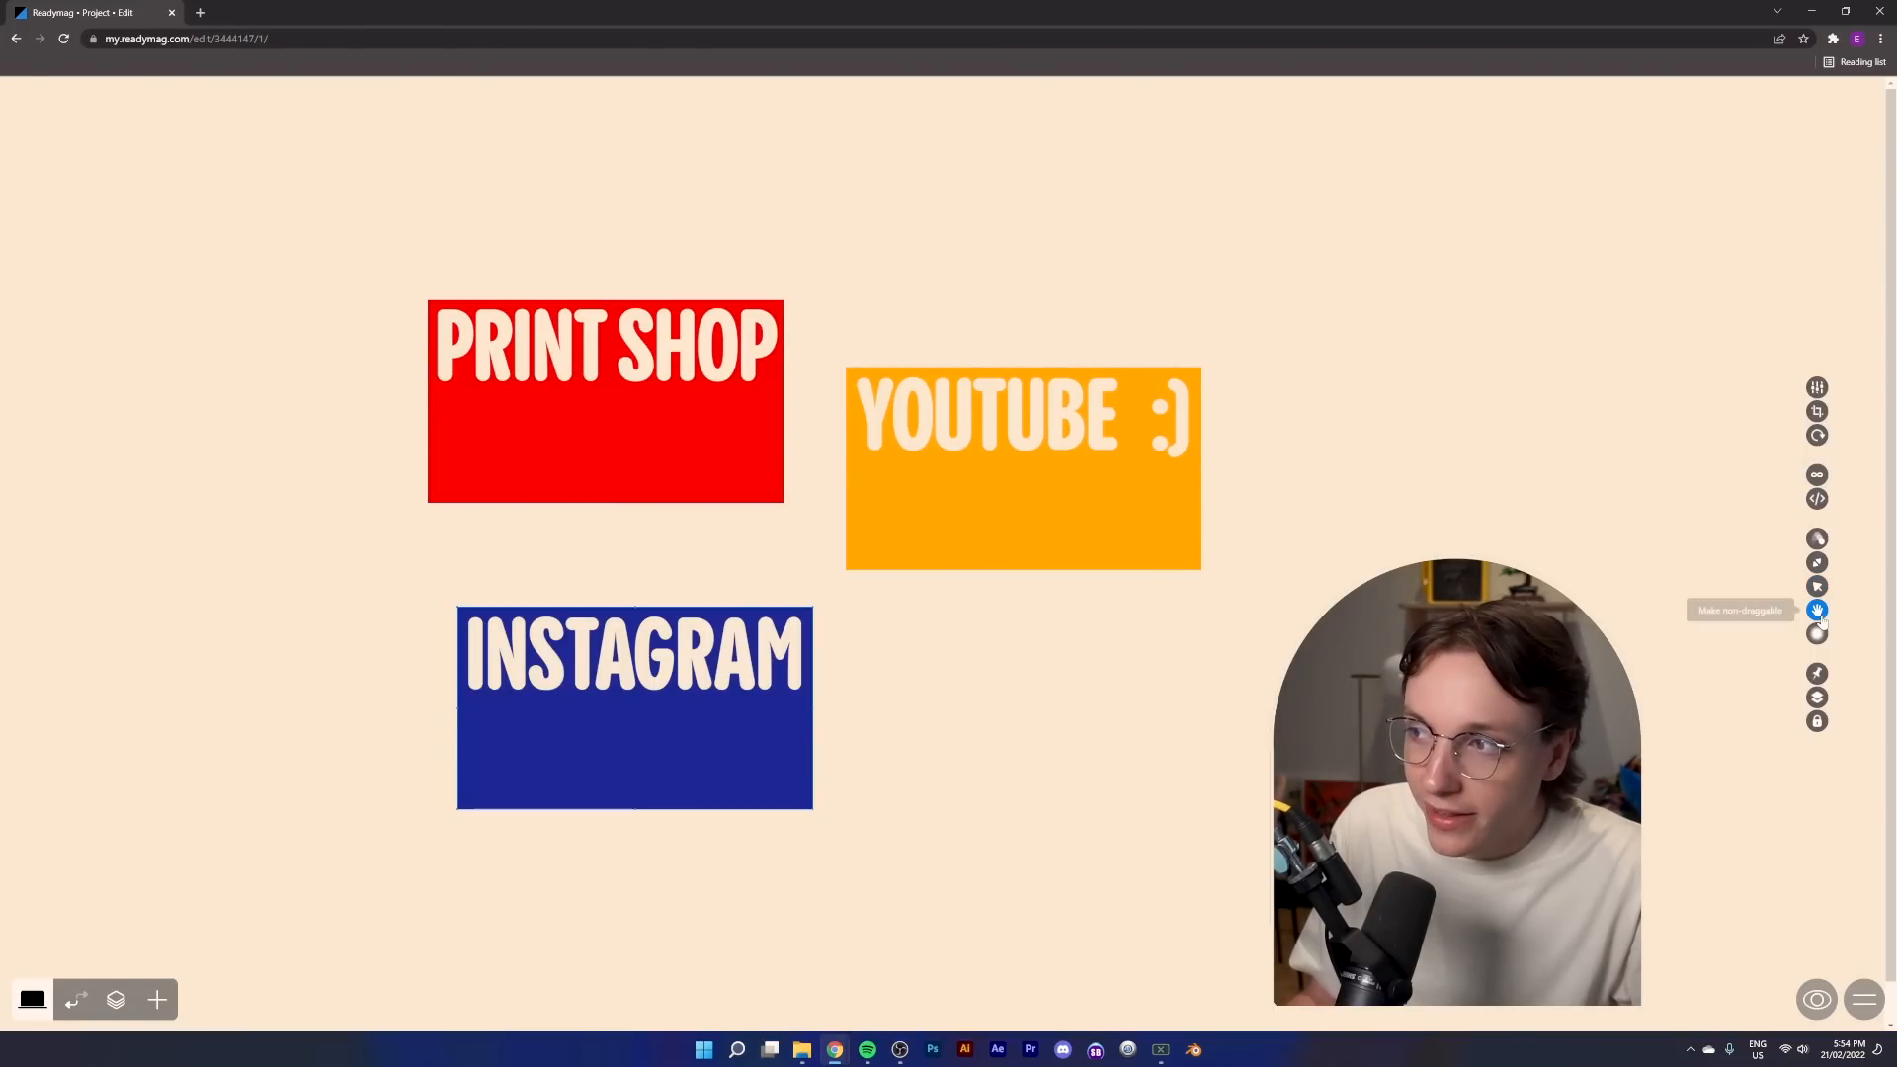
Preview the page, test moving all three cards around, and return to the editor
left_click(1825, 1000)
left_click(699, 709)
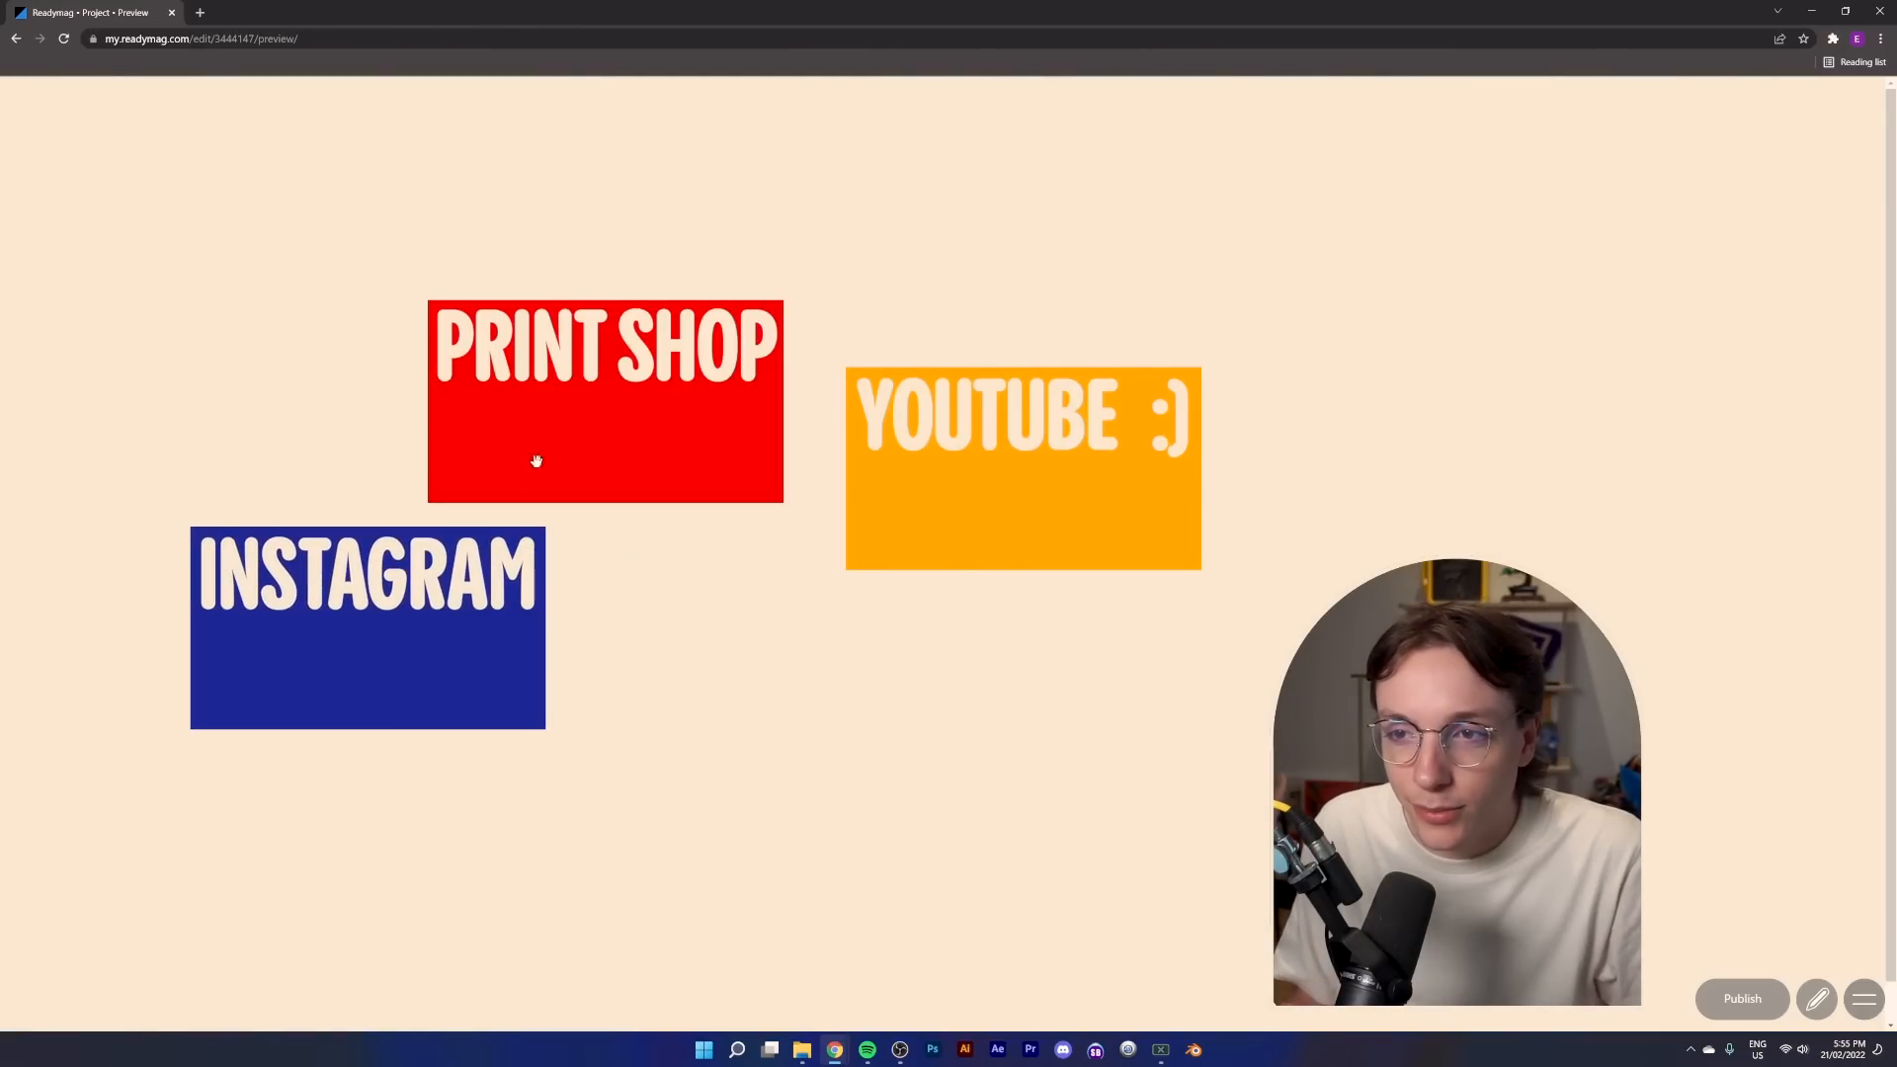
left_click_drag(537, 461, 485, 315)
left_click_drag(905, 433, 1243, 635)
left_click_drag(571, 279, 999, 379)
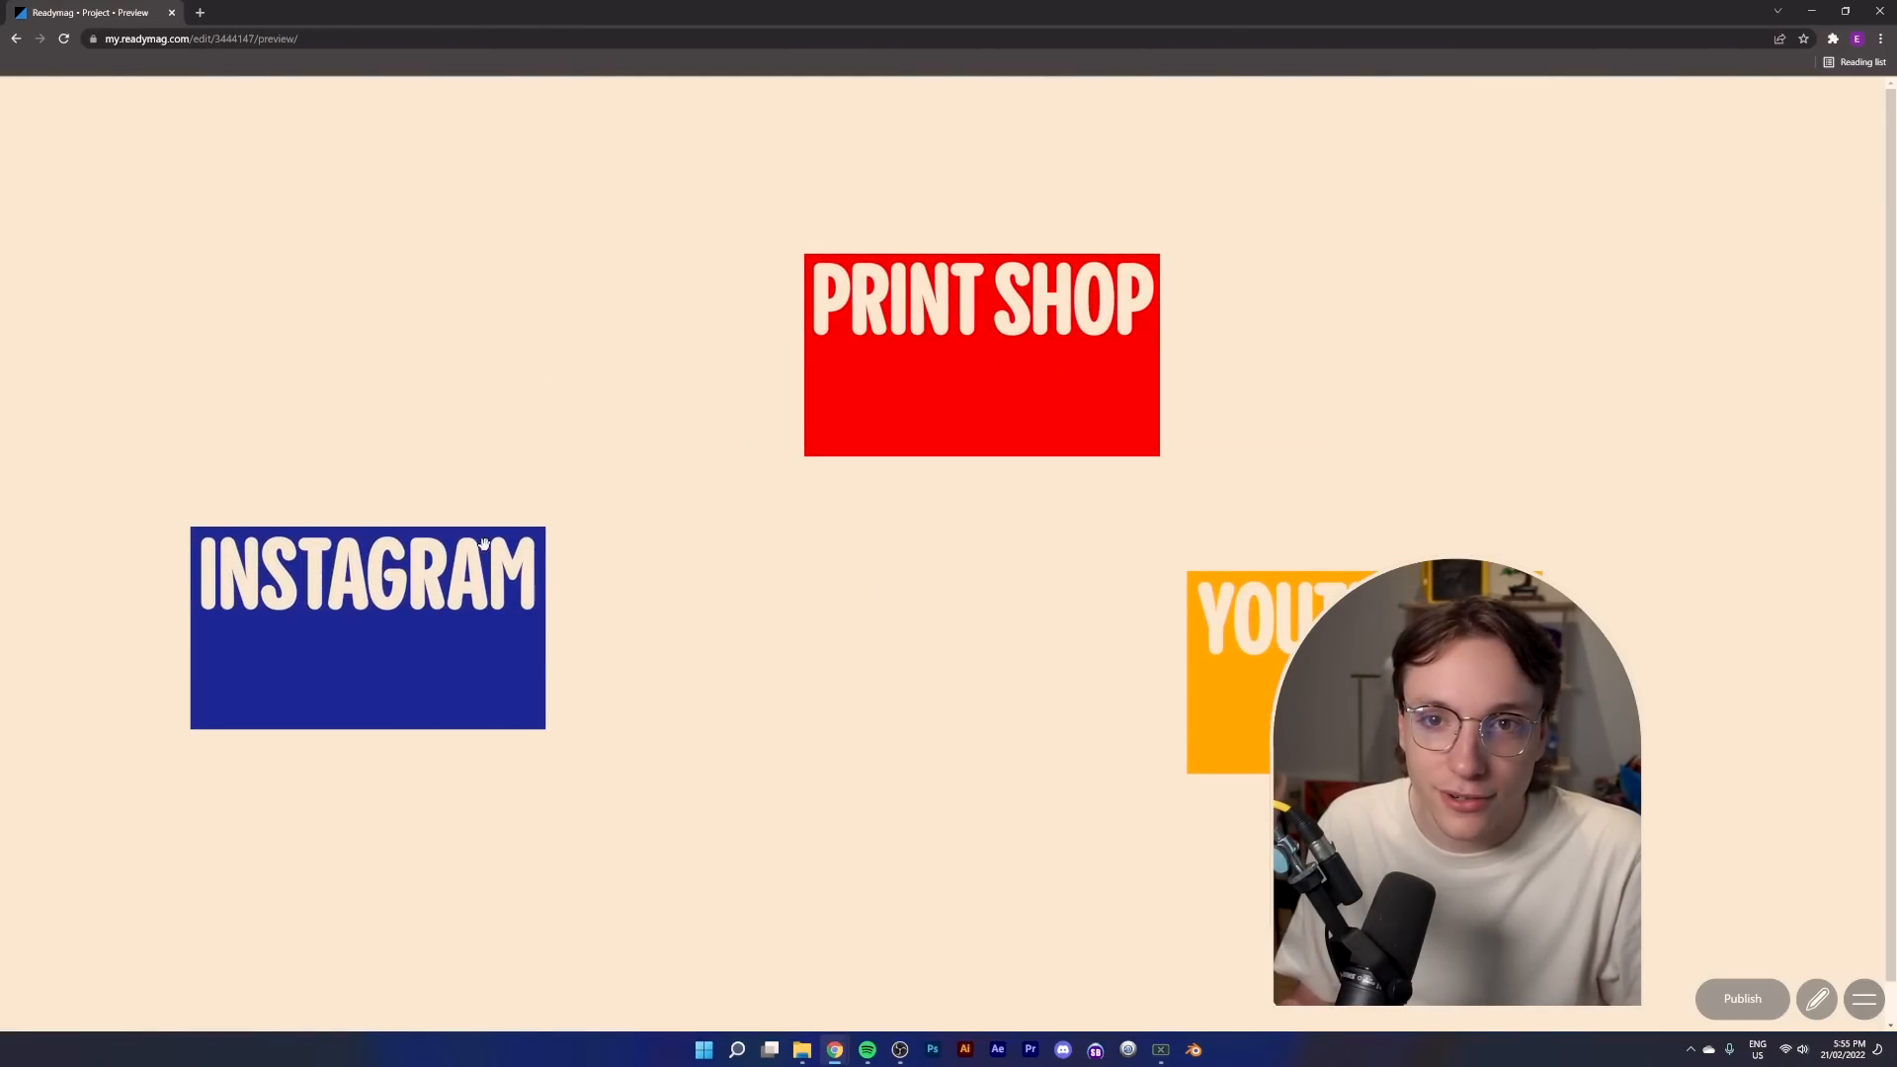
left_click_drag(416, 576, 756, 683)
left_click_drag(900, 410, 706, 452)
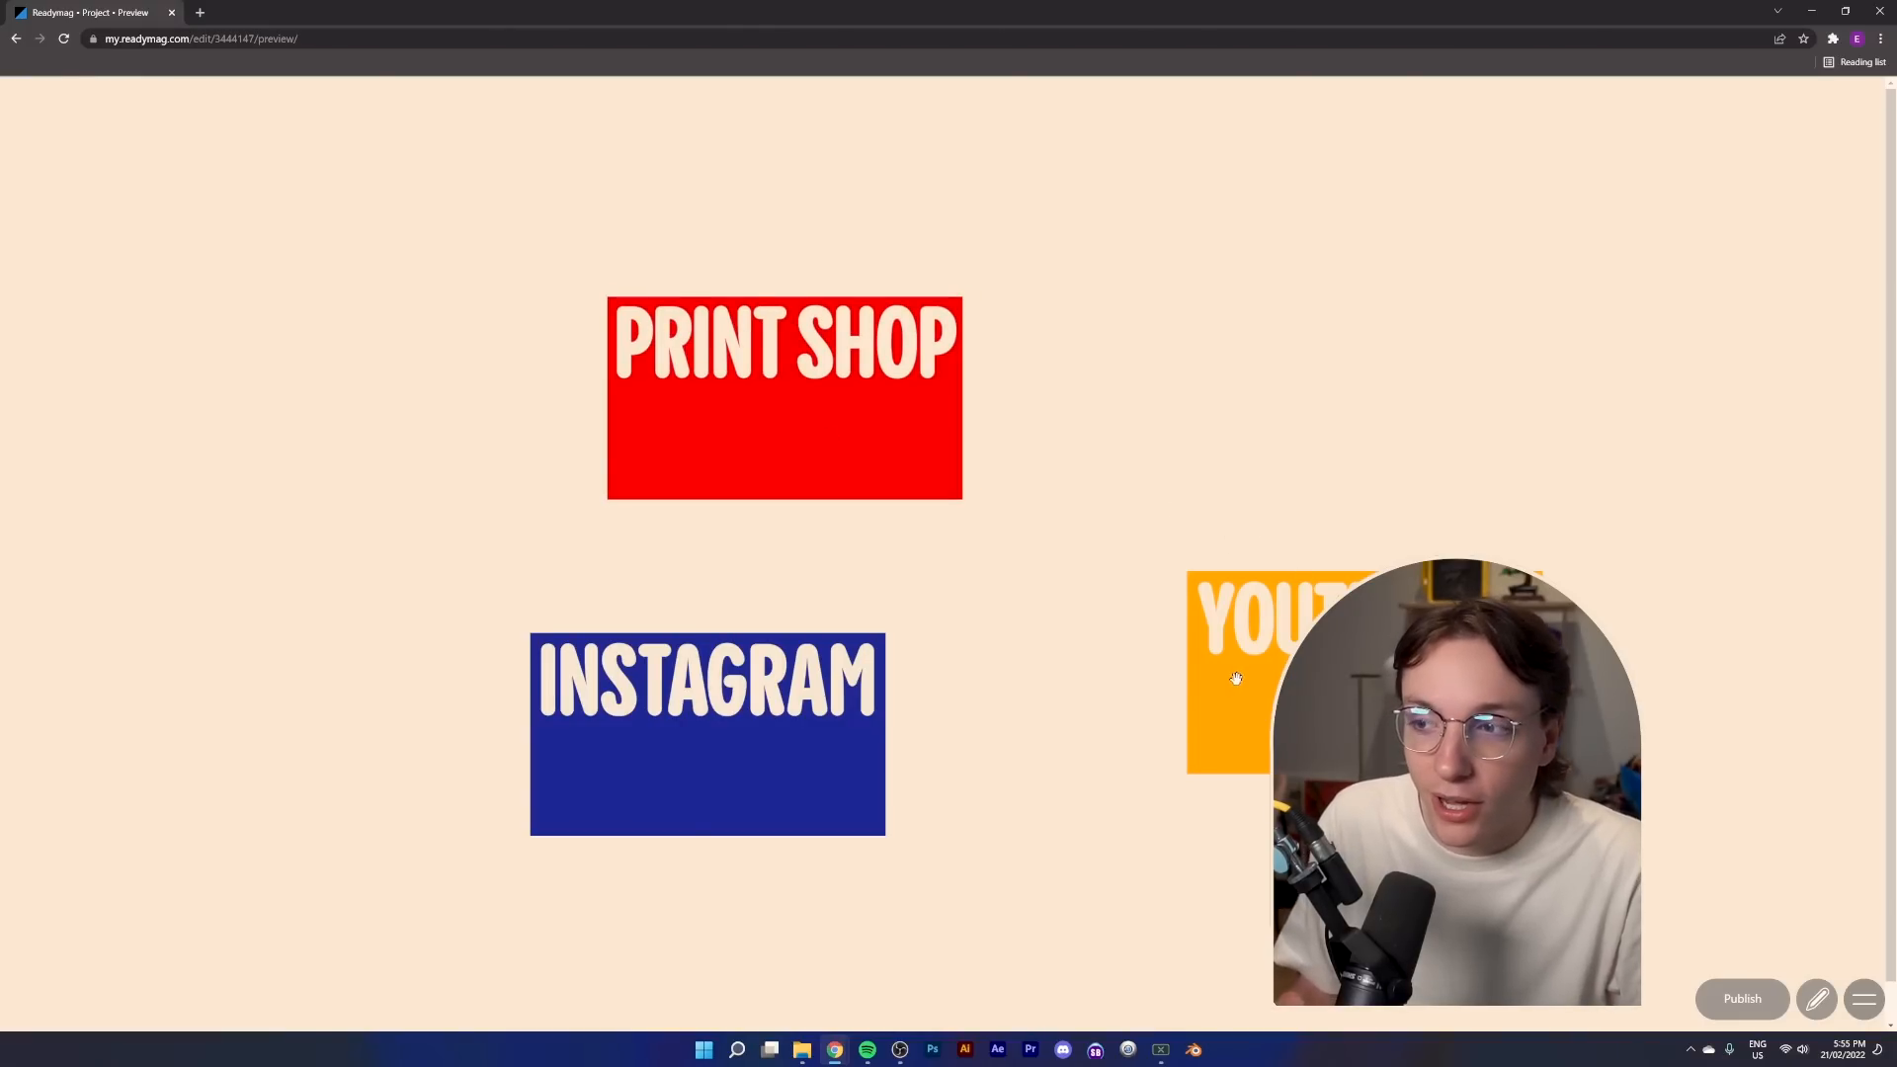
left_click_drag(1236, 678, 978, 643)
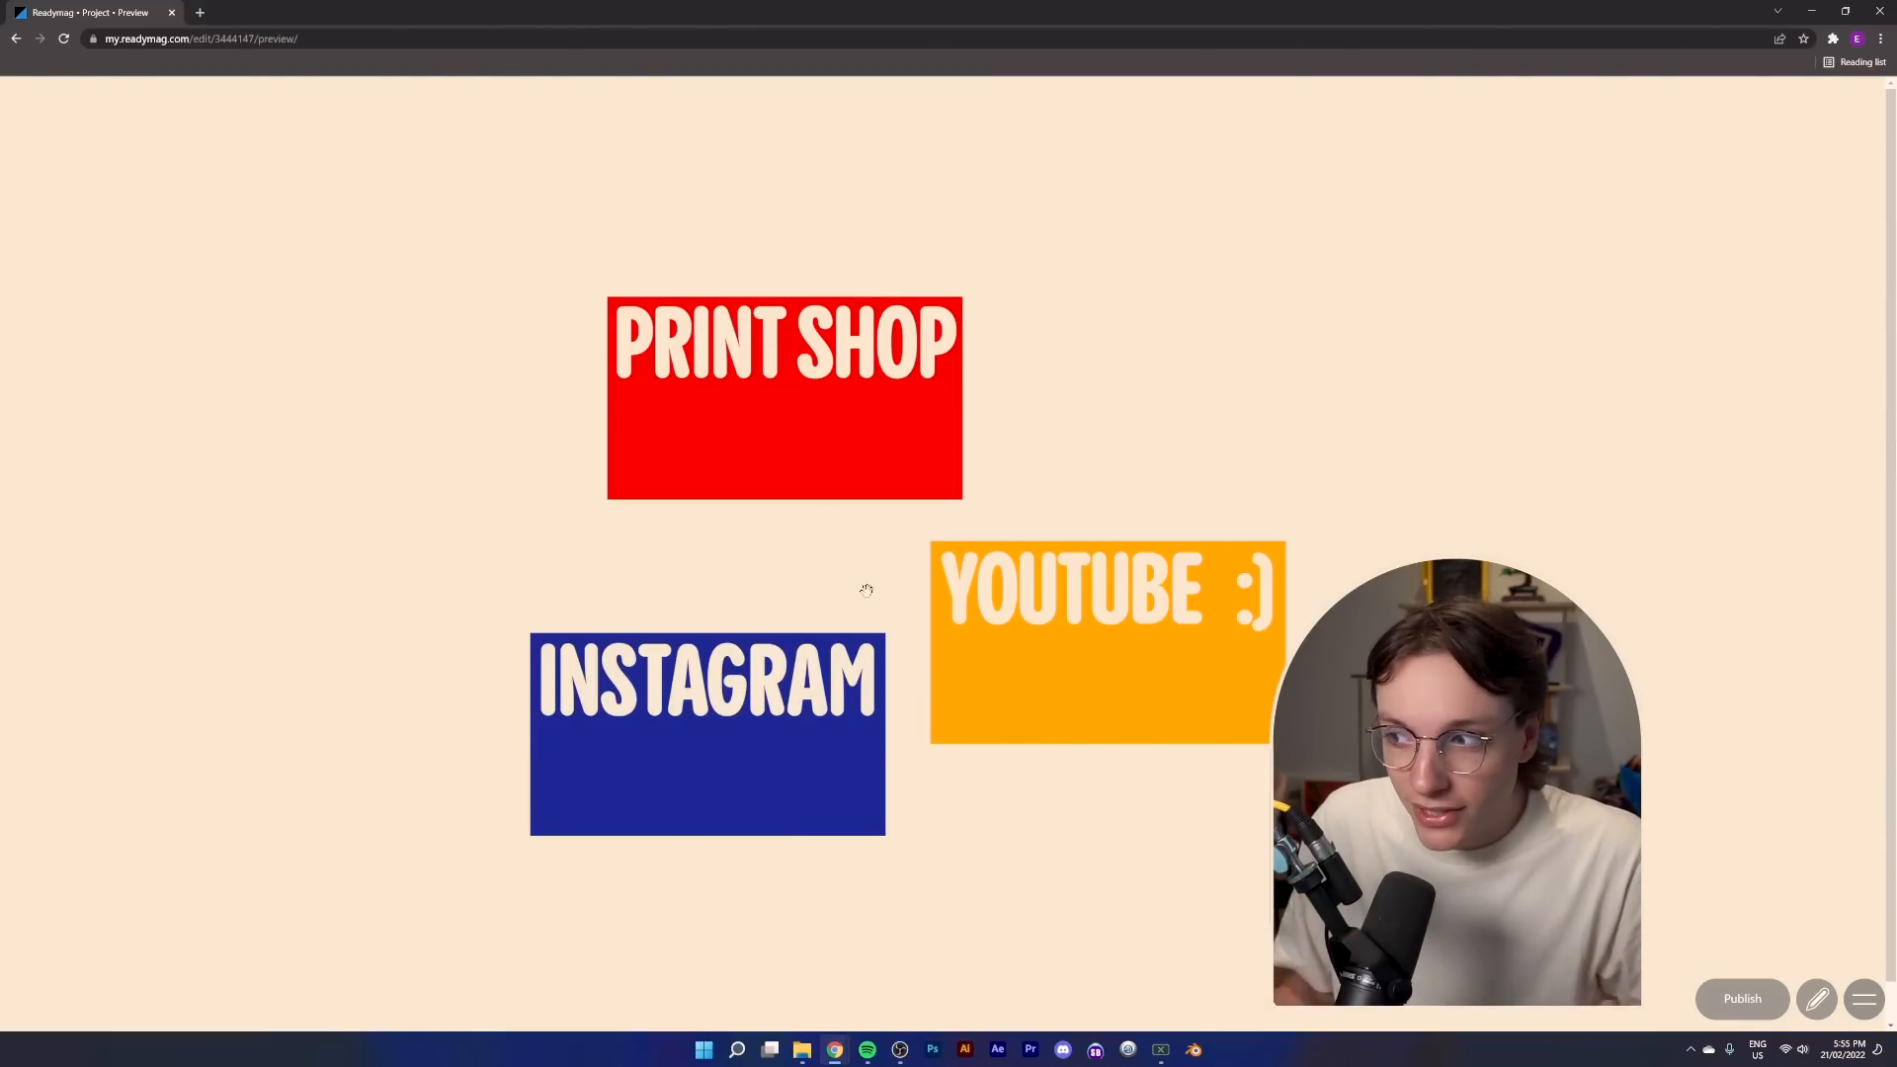
left_click(1815, 999)
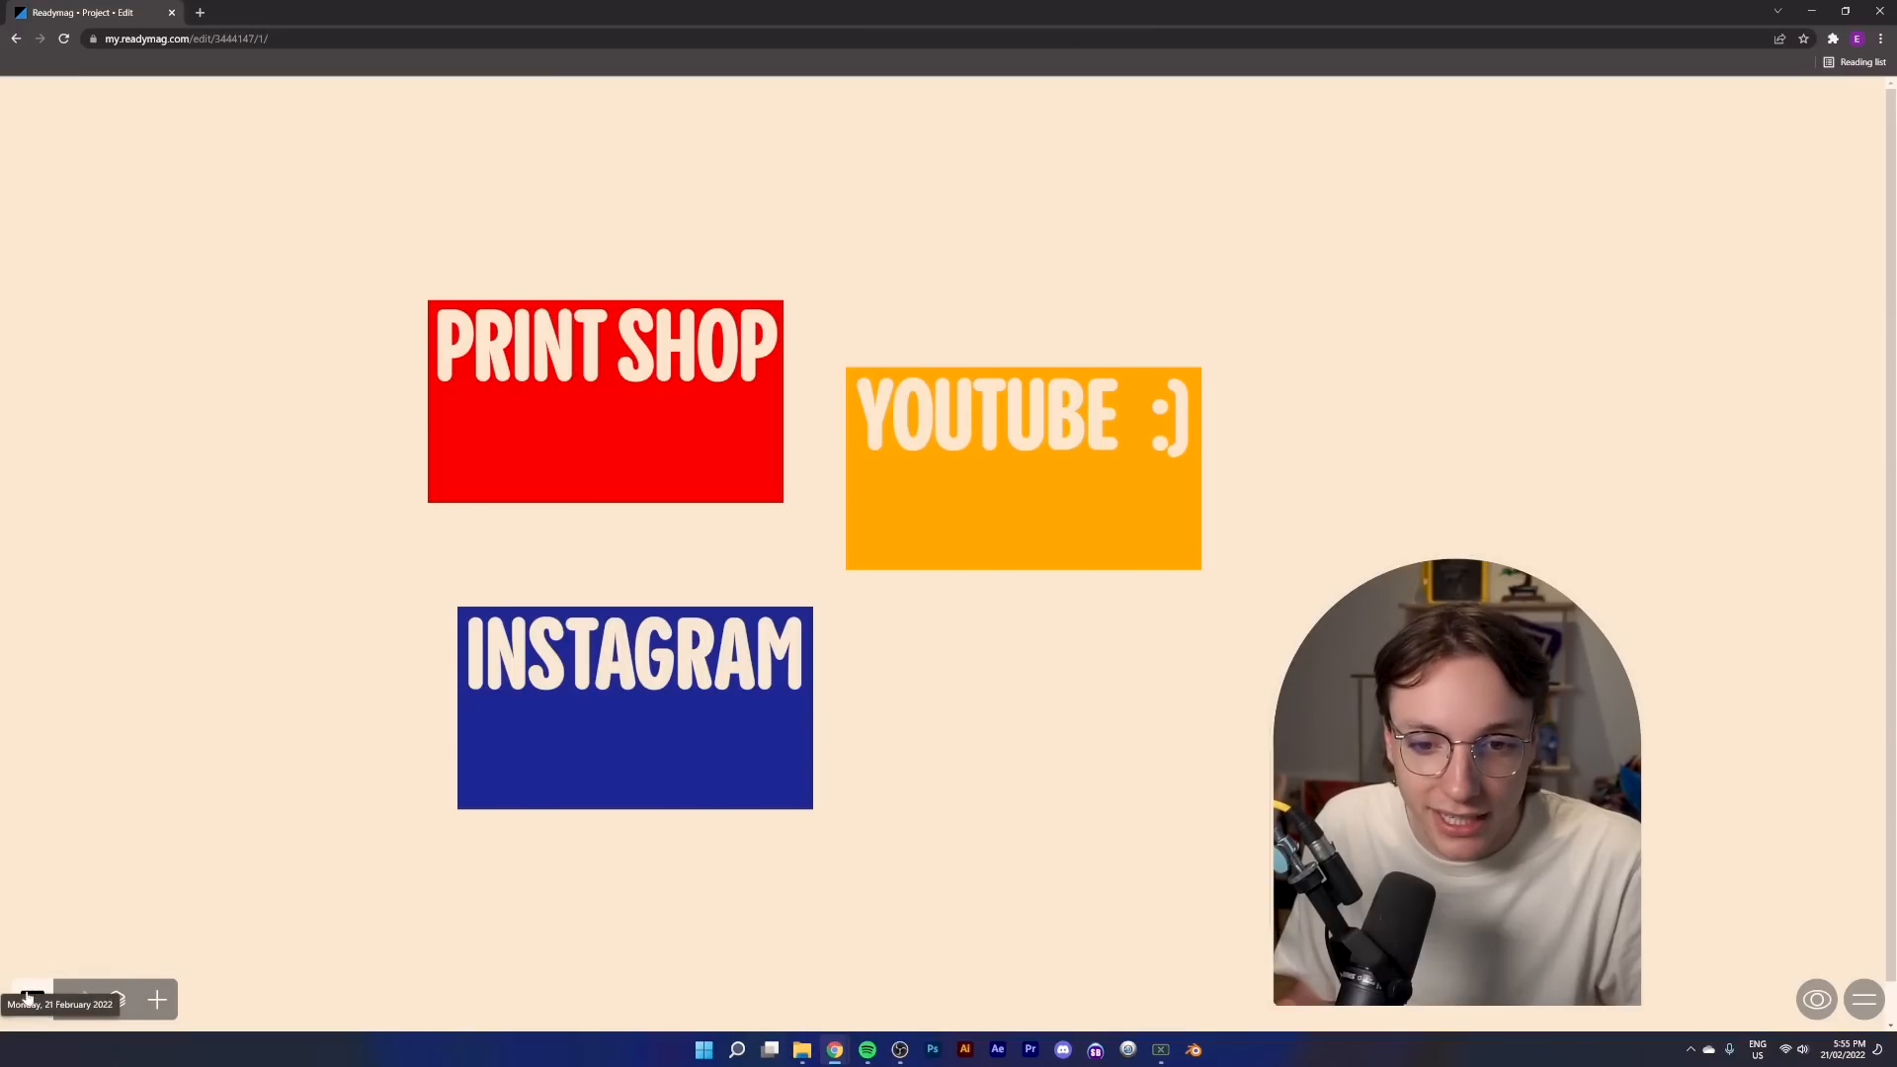
Toggle the Mobile layout in the project's device layout options
left_click(30, 997)
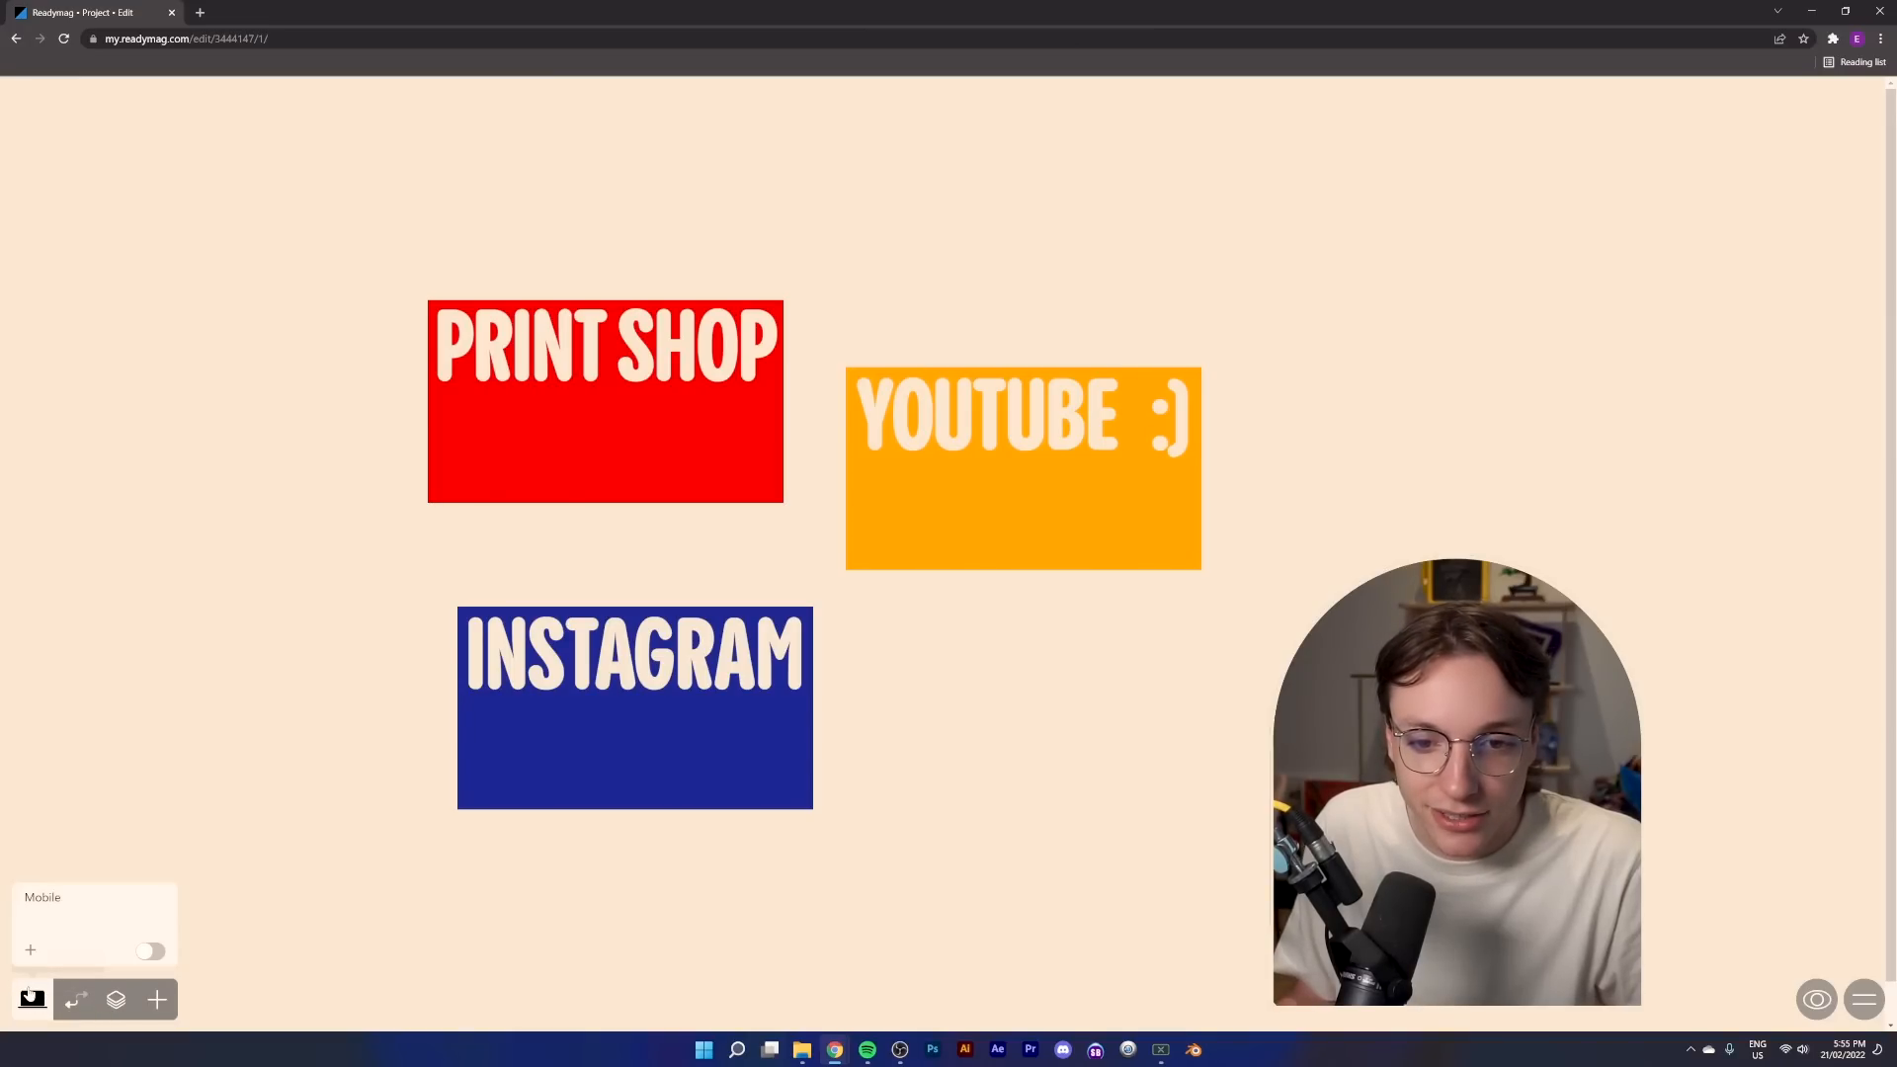
left_click(149, 951)
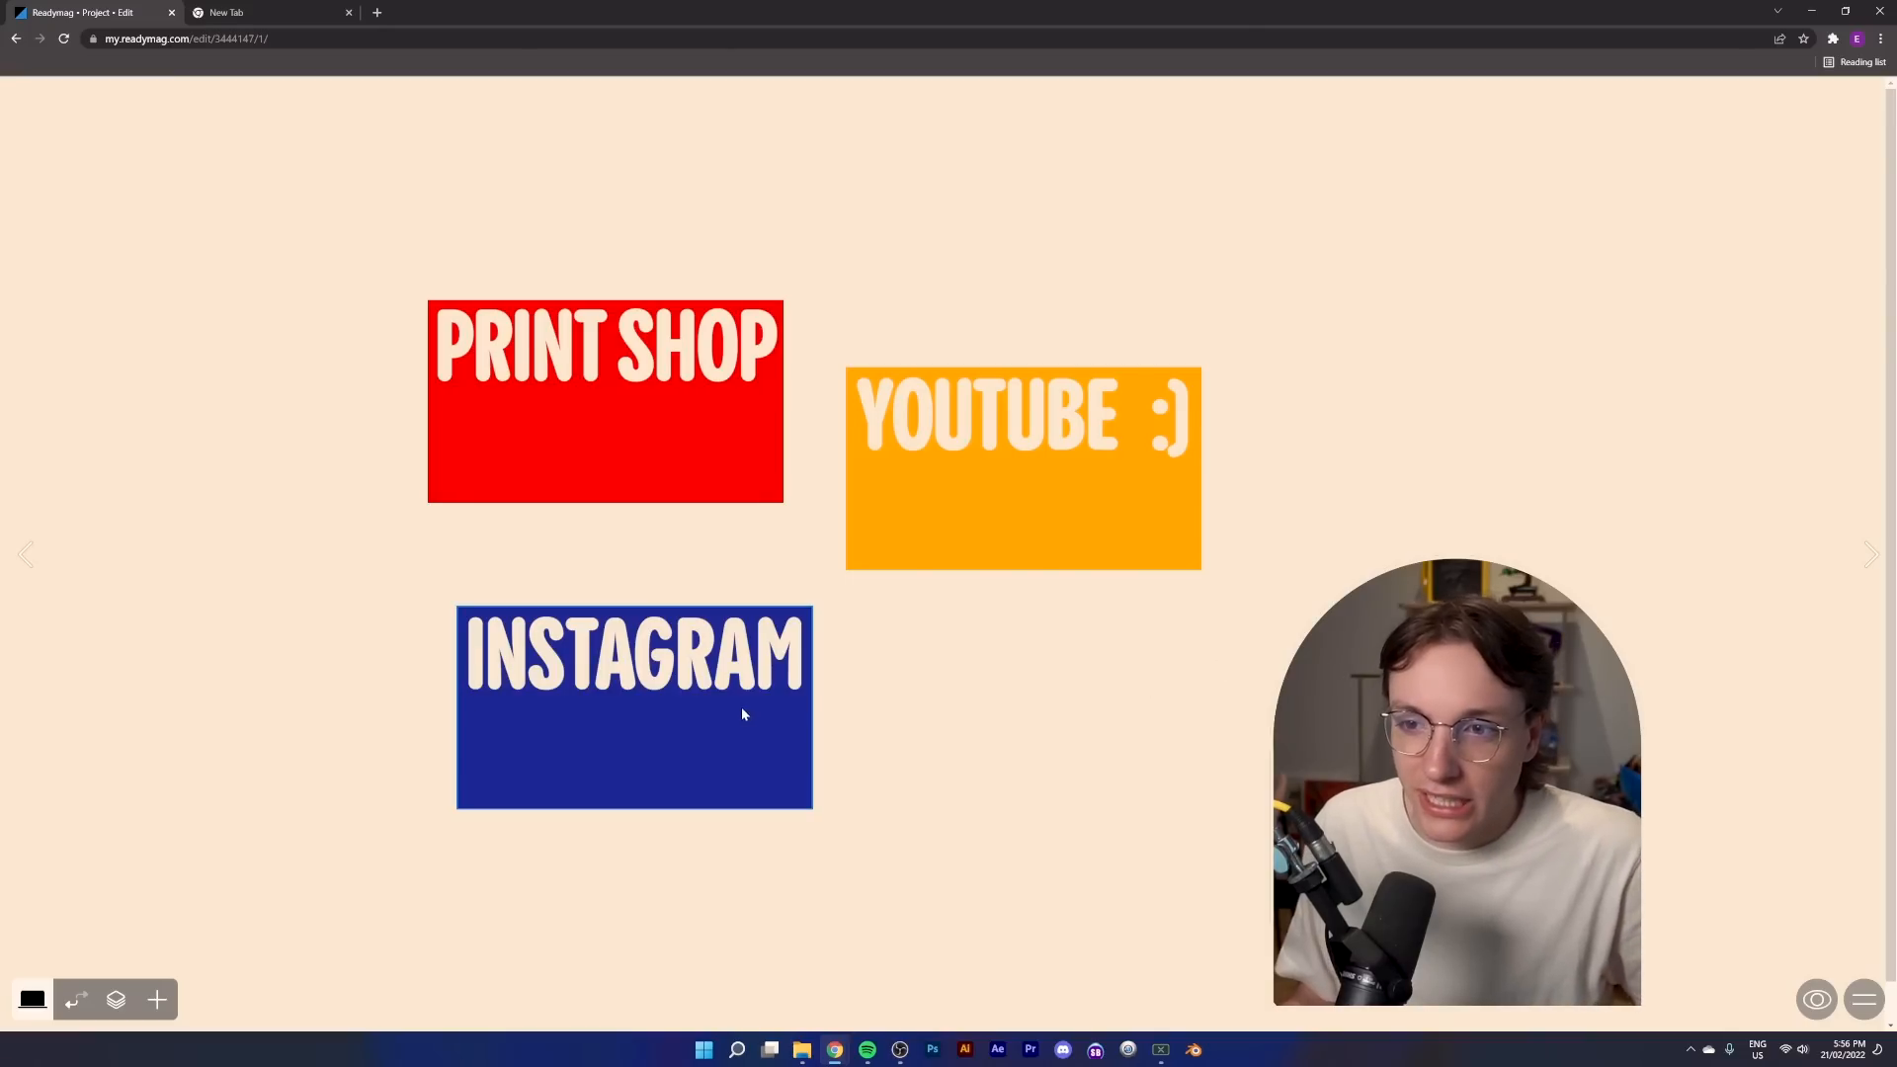
Link the INSTAGRAM card to the copied Instagram profile URL, set it to open in a new tab, and test it in preview
left_click(637, 696)
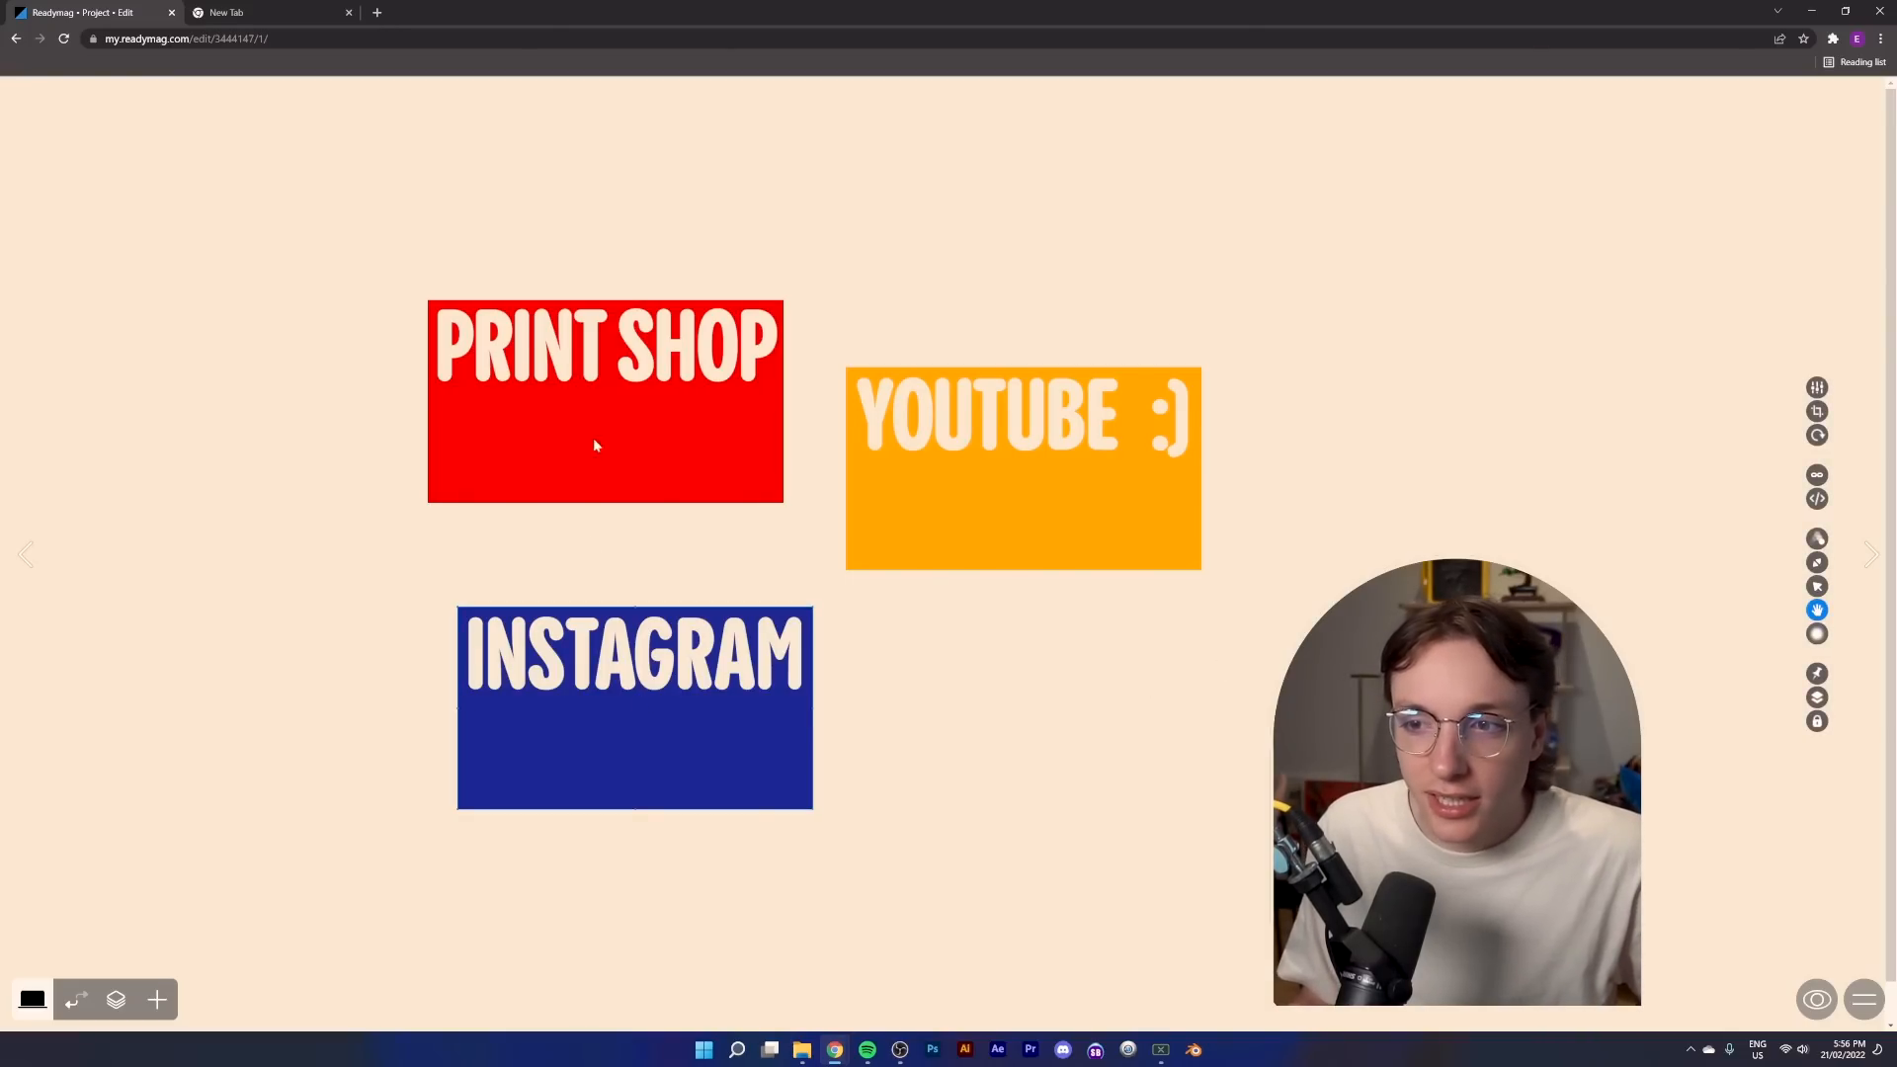
left_click(1816, 477)
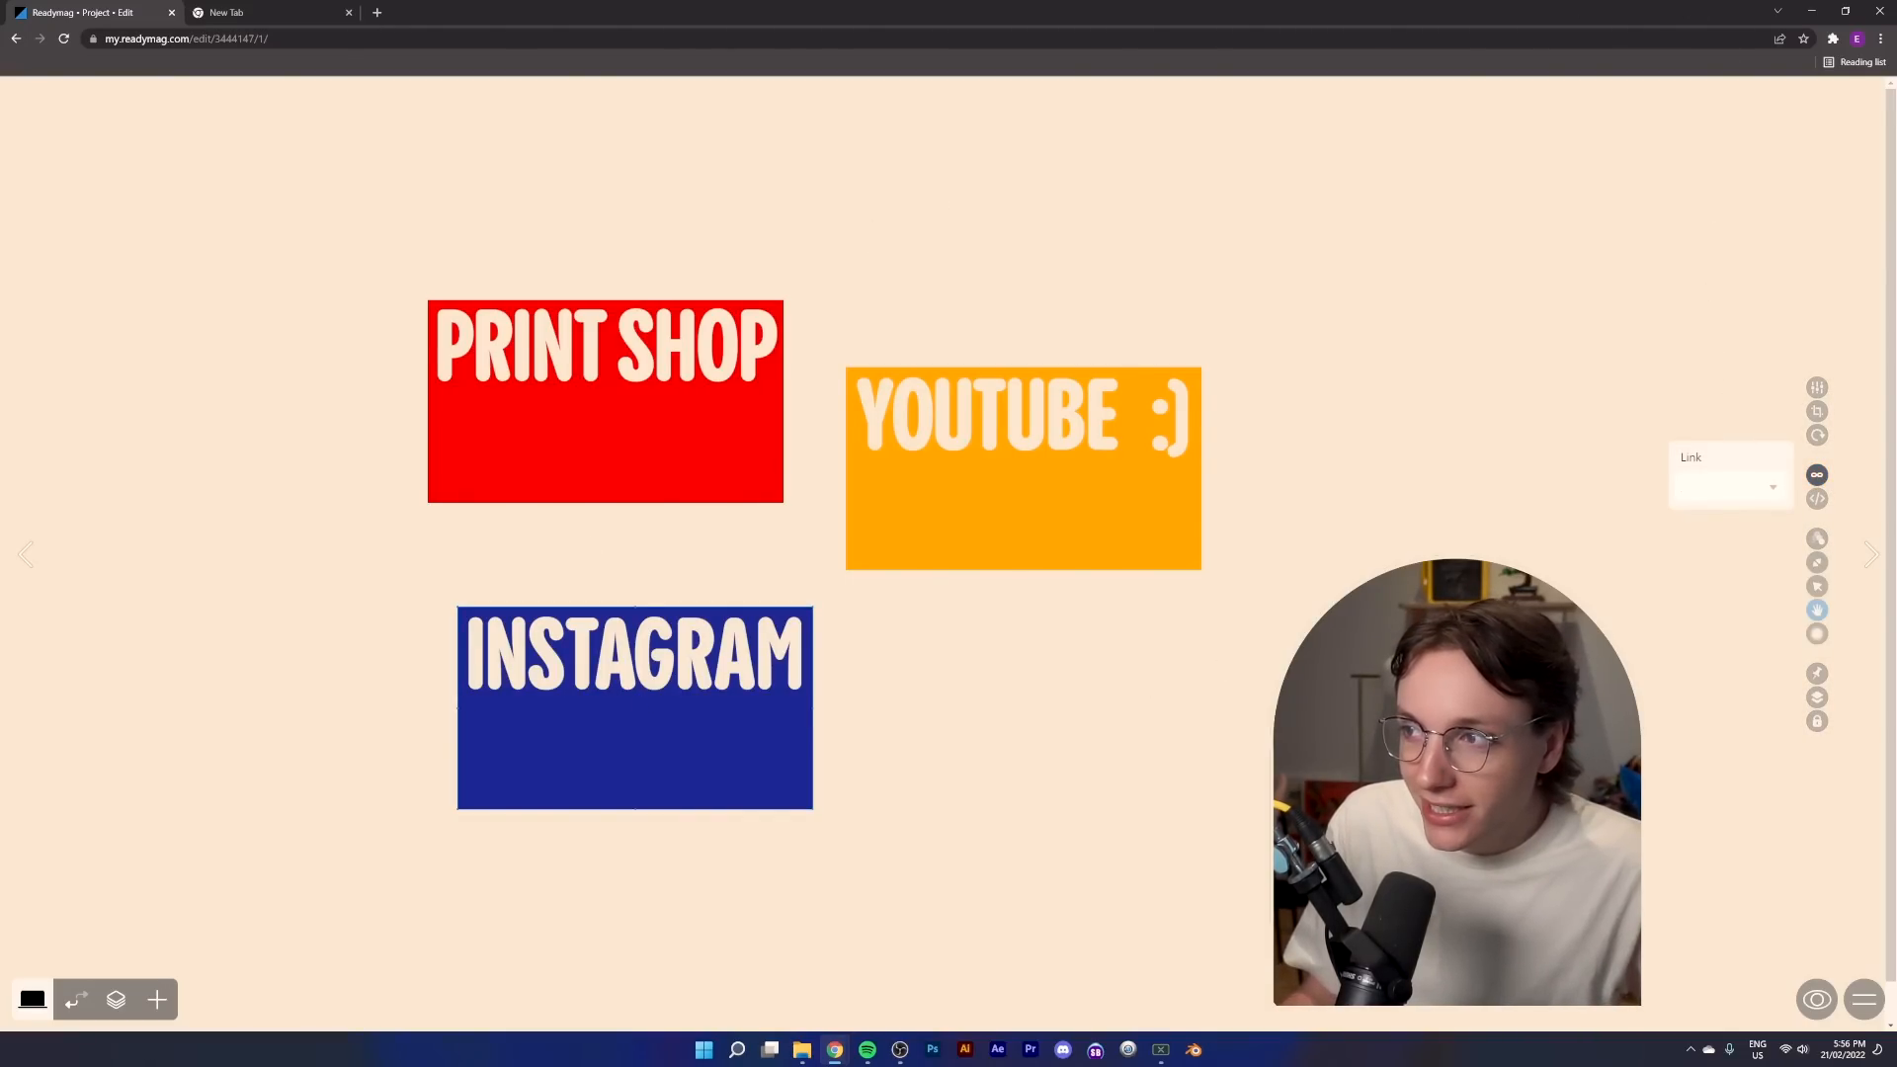
key("ctrl+v")
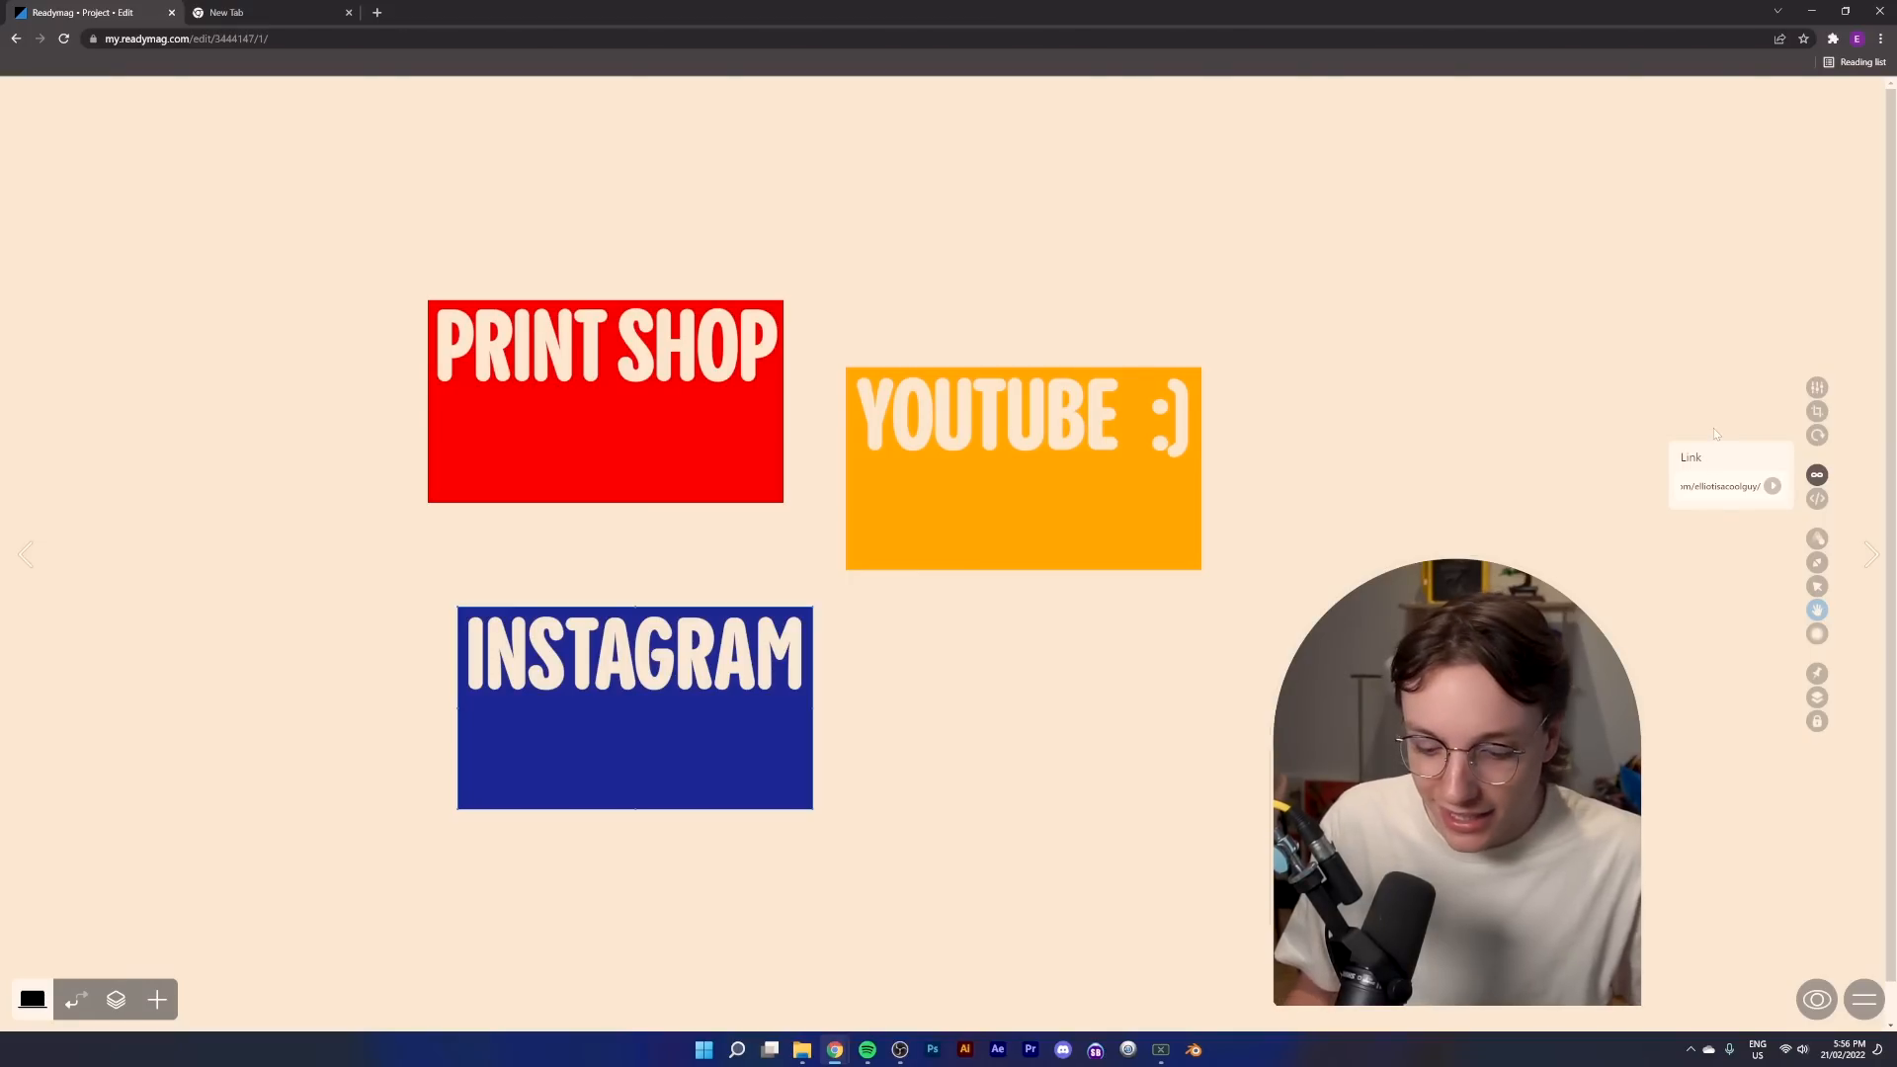
key("Return")
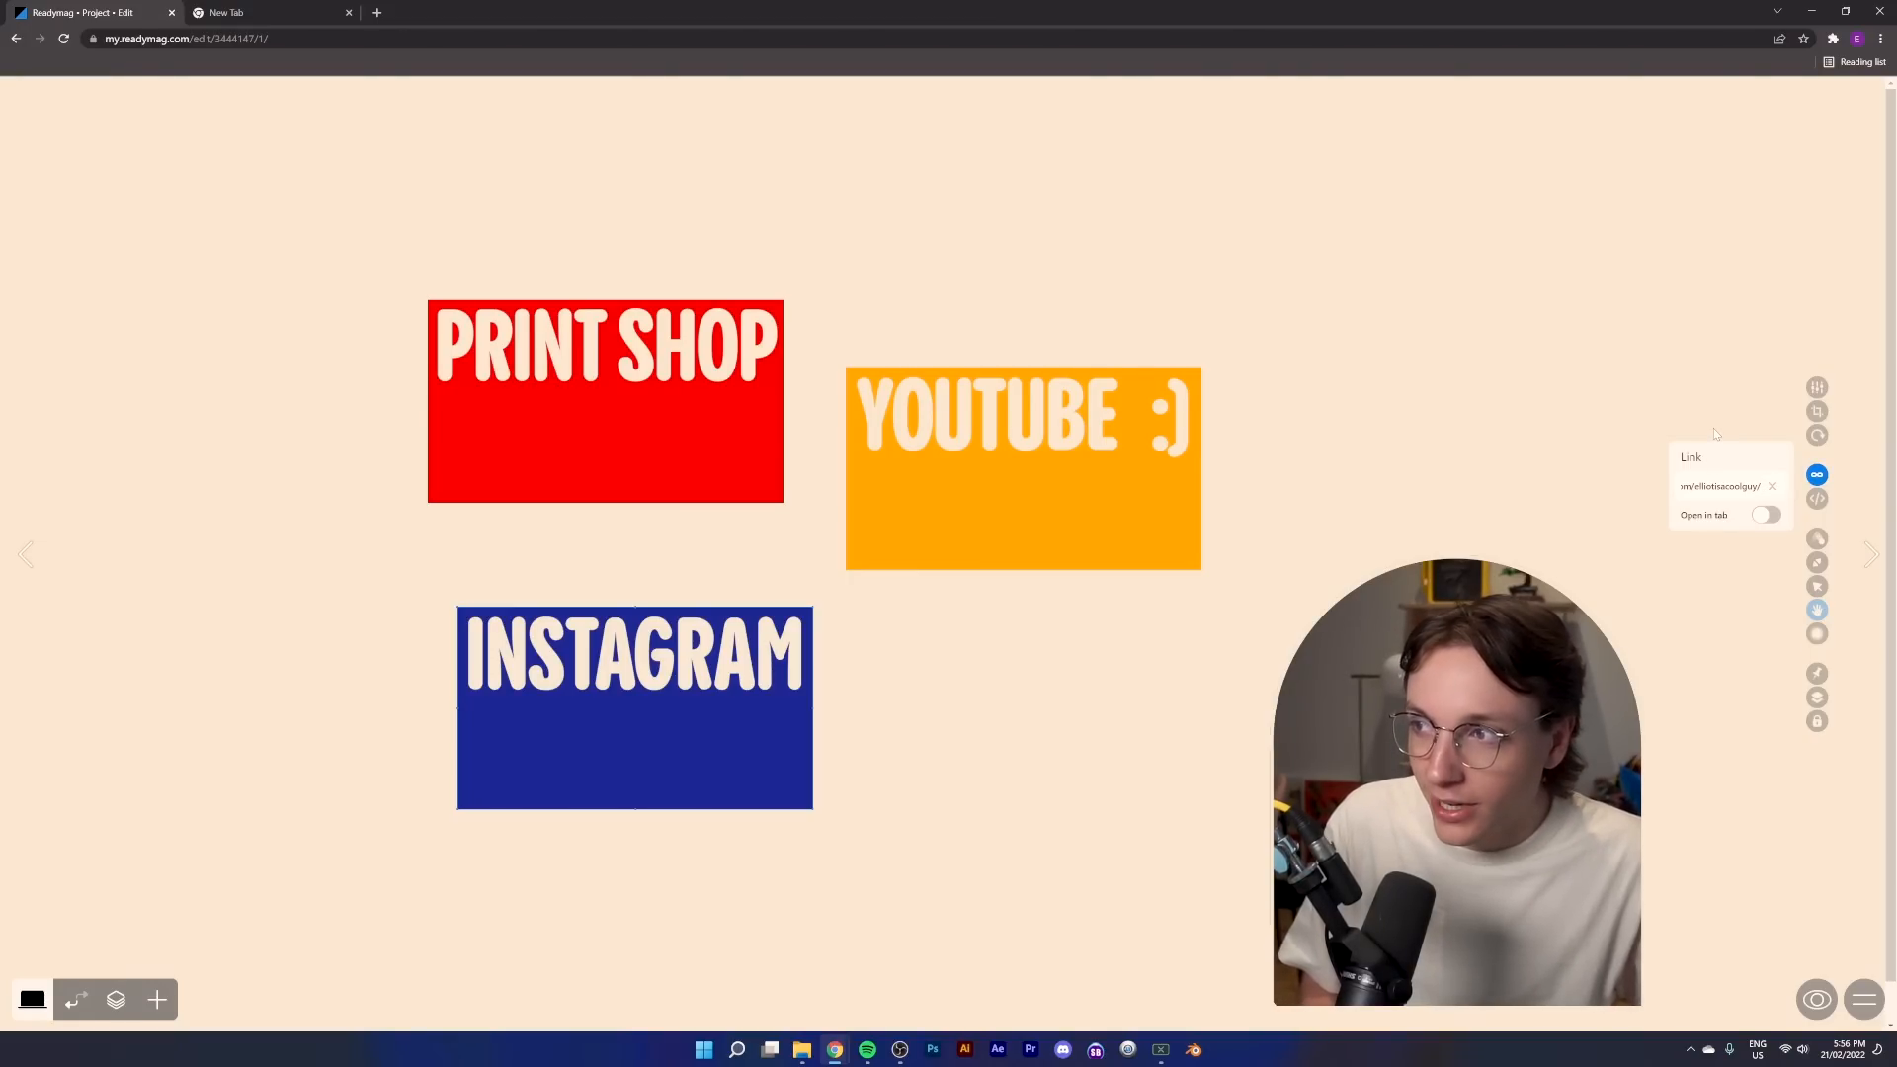
left_click(1765, 515)
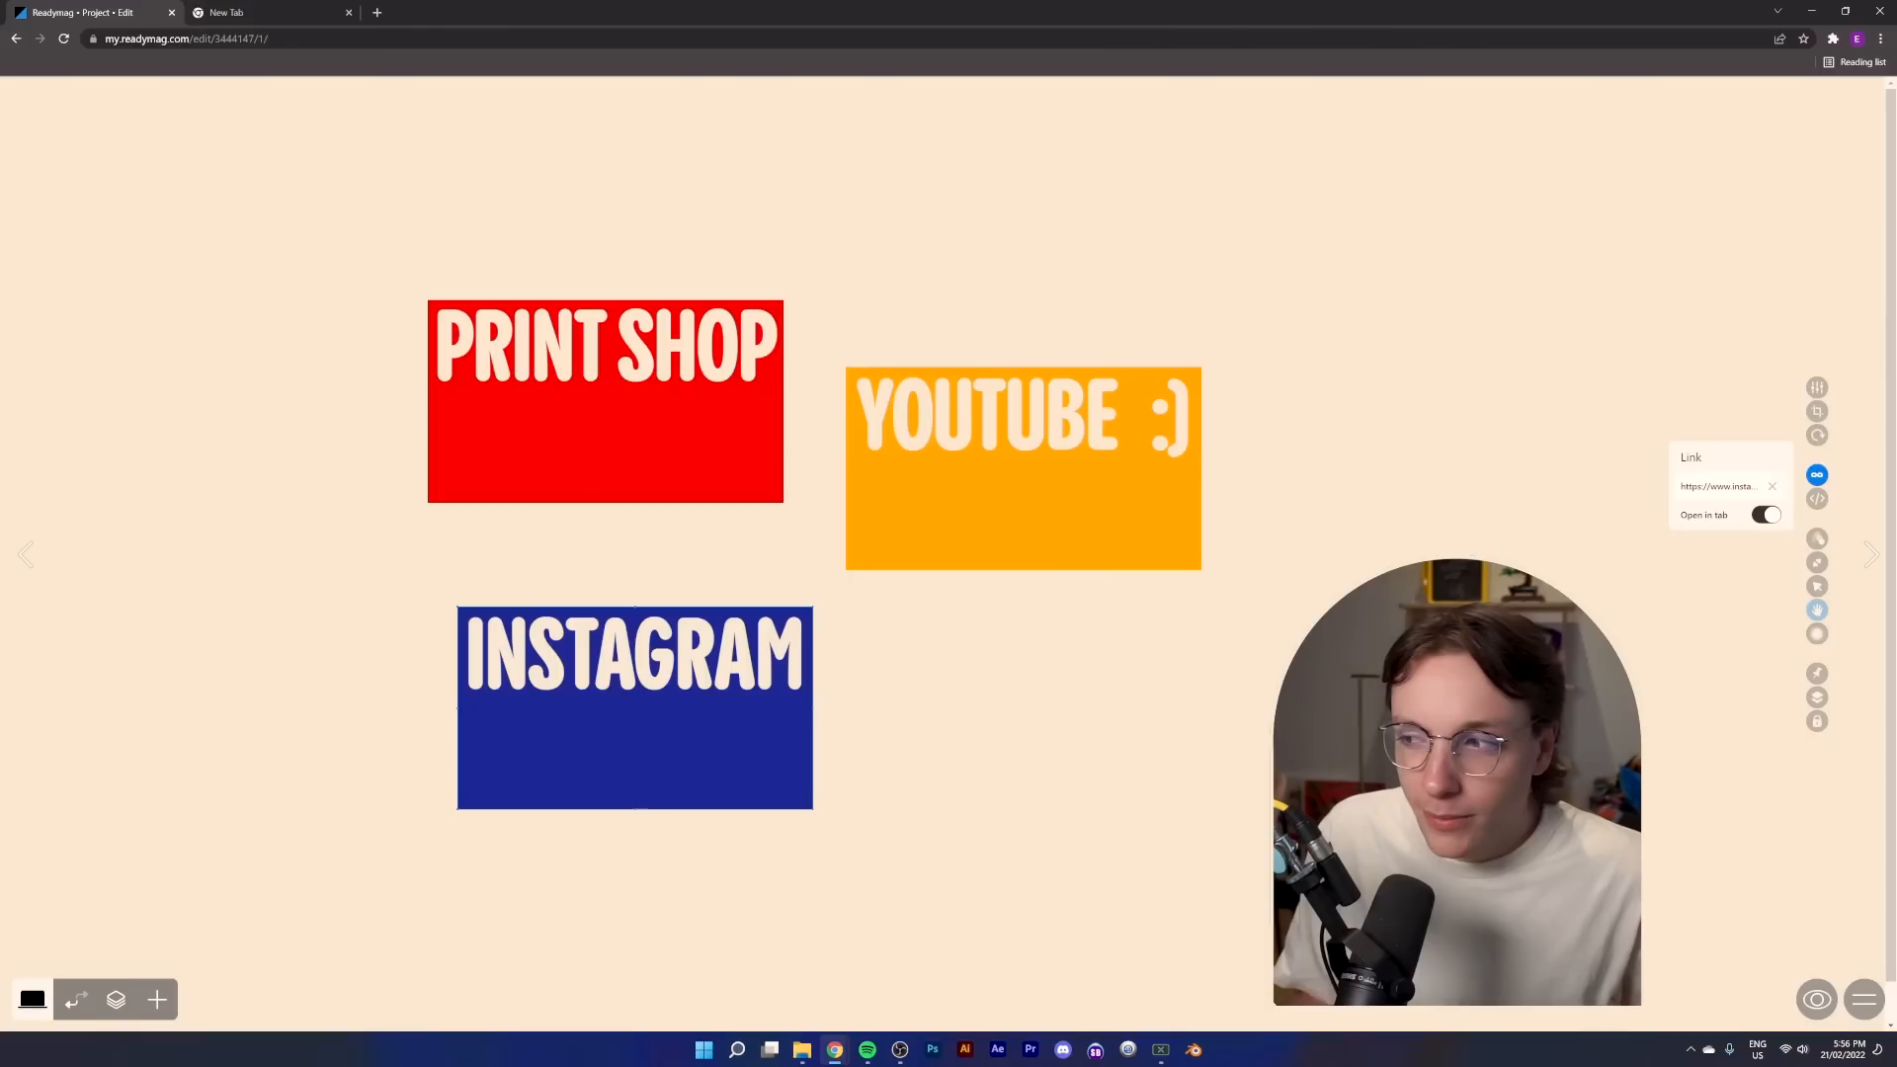
left_click(1812, 1012)
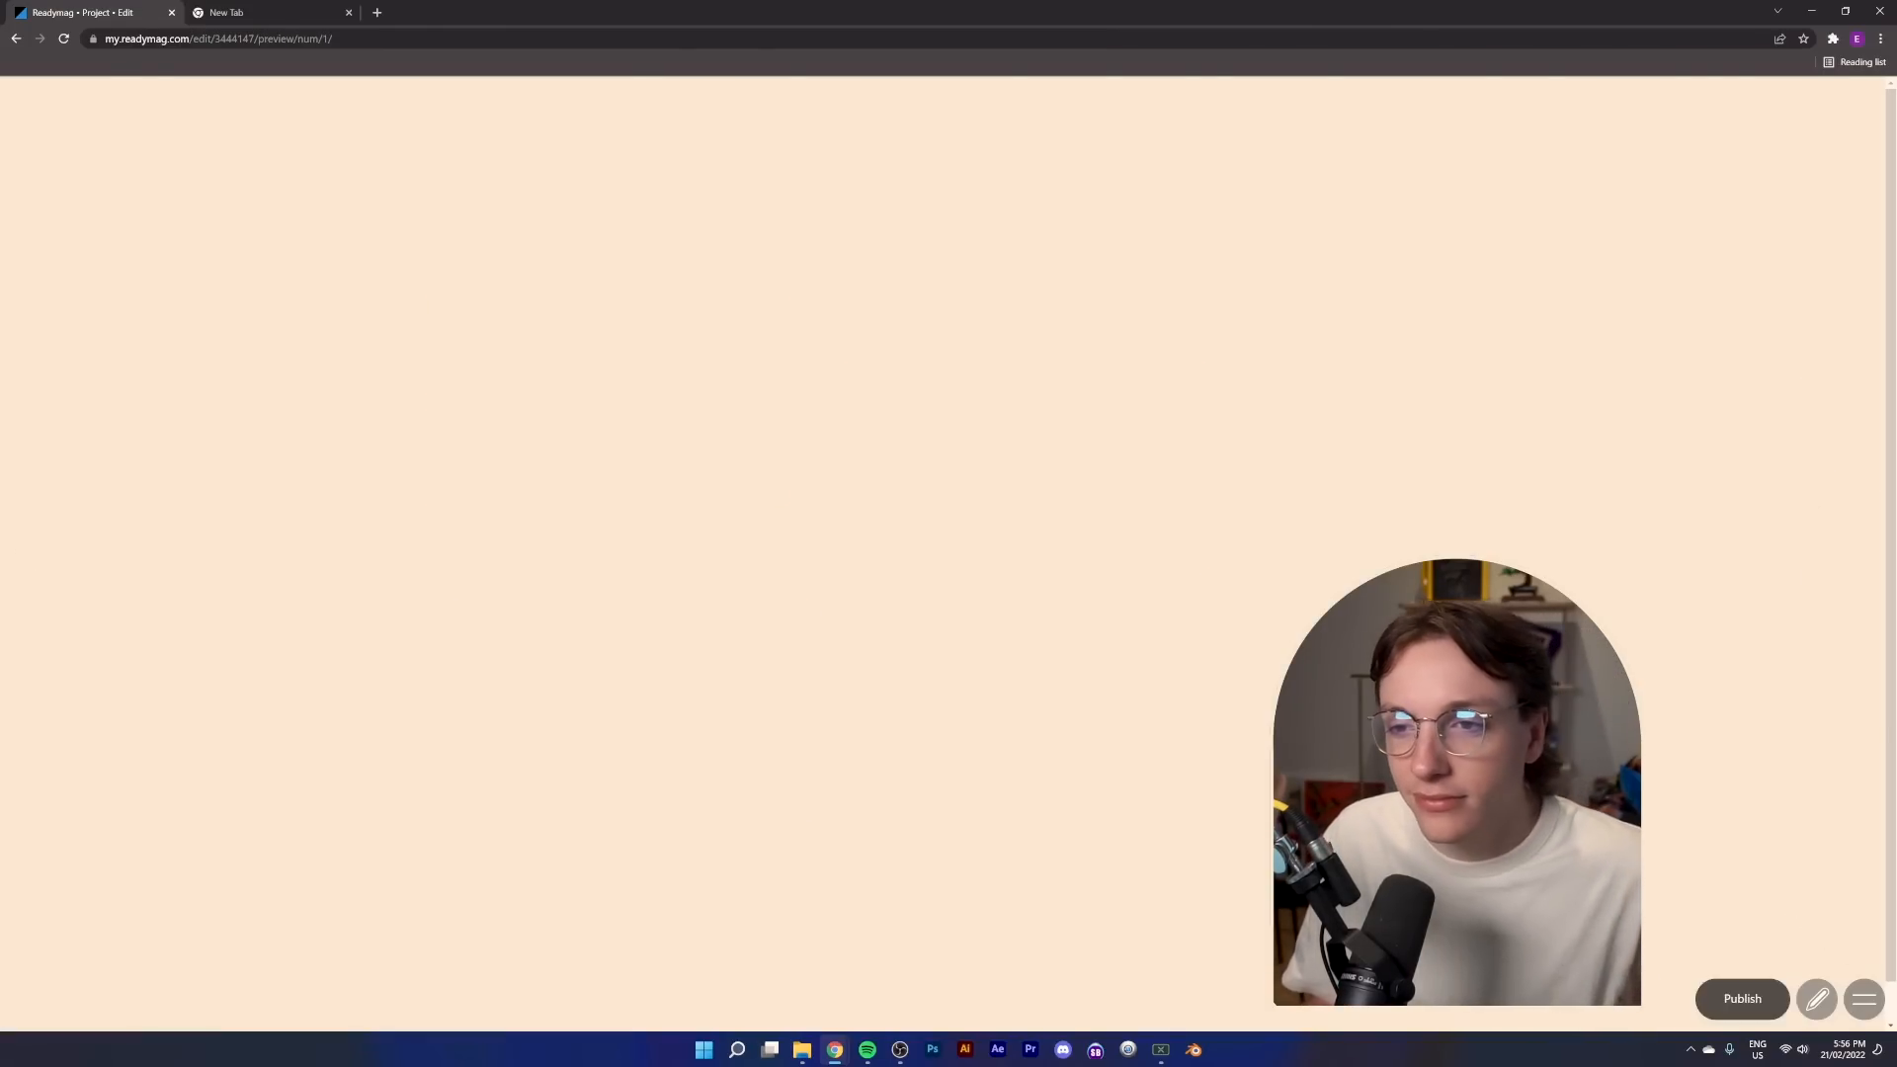
left_click(613, 655)
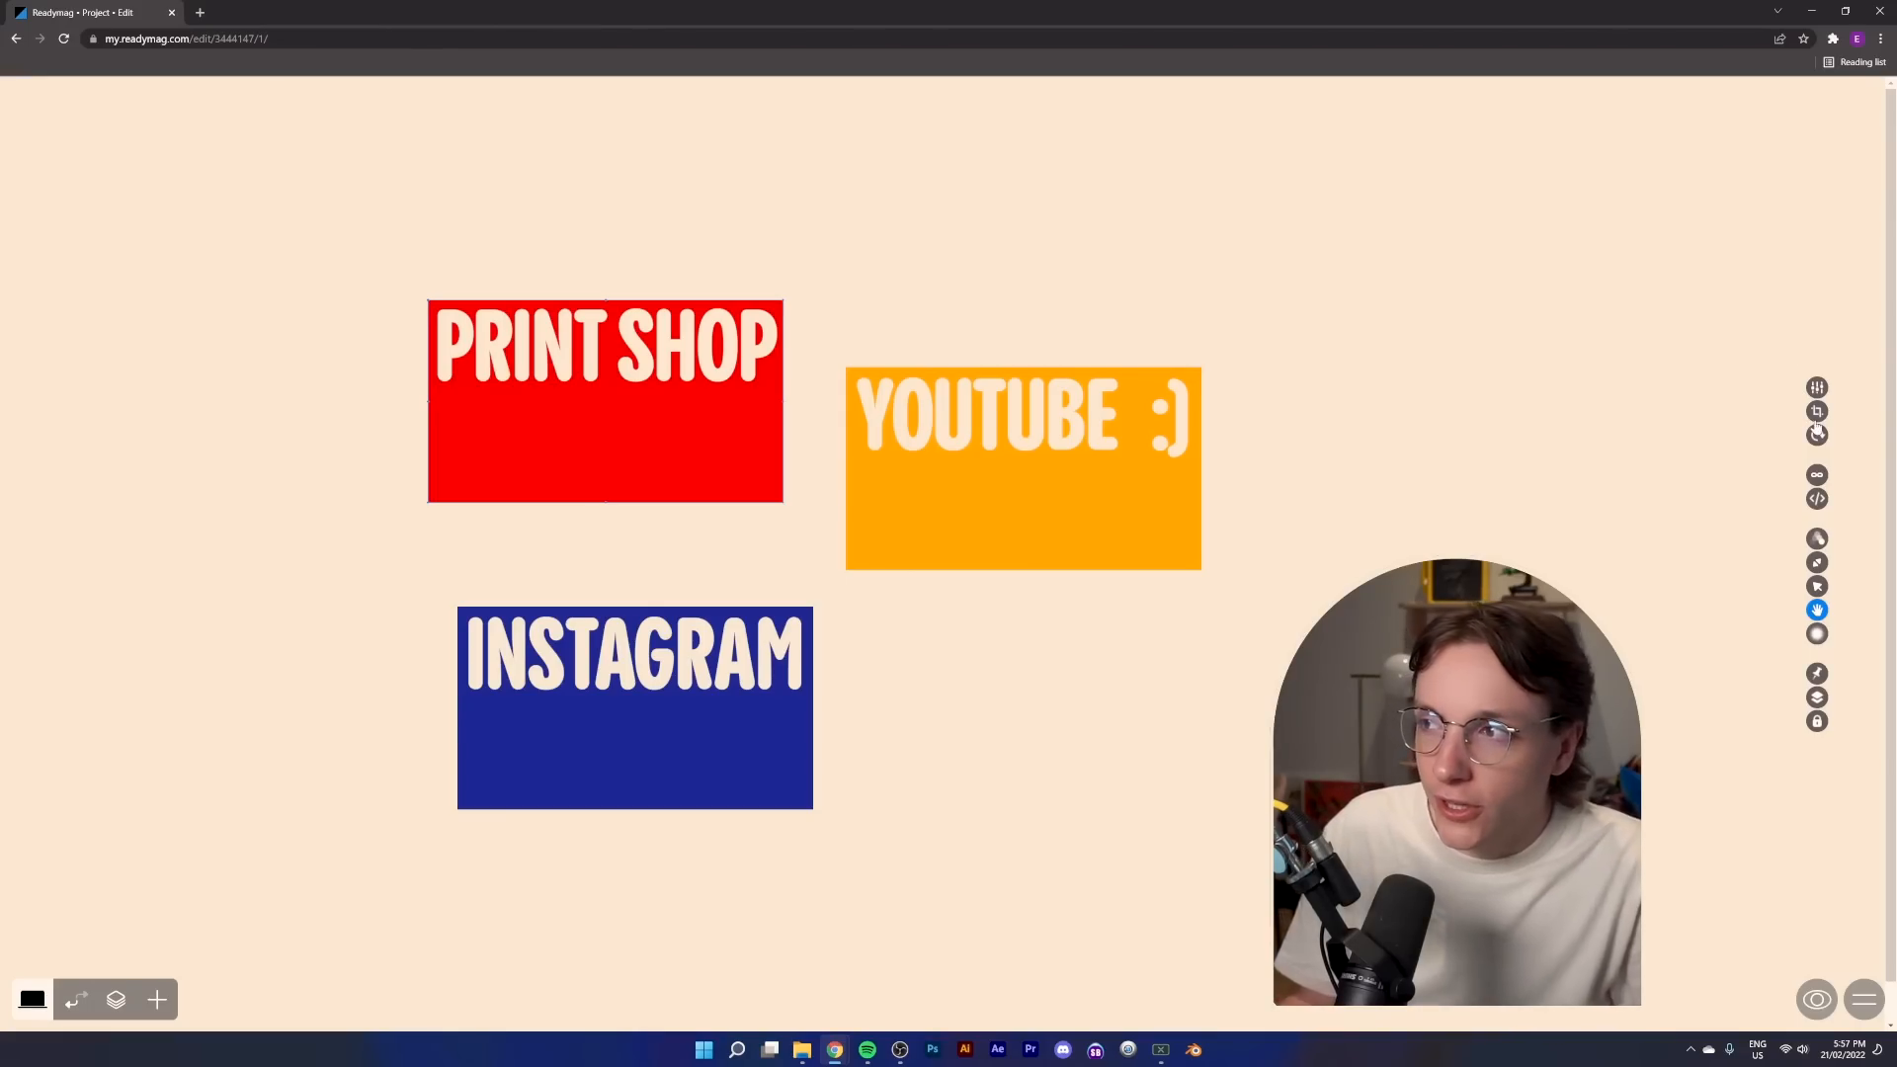
Rotate the PRINT SHOP card to -6° and the YOUTUBE card to 5°
left_click(1817, 434)
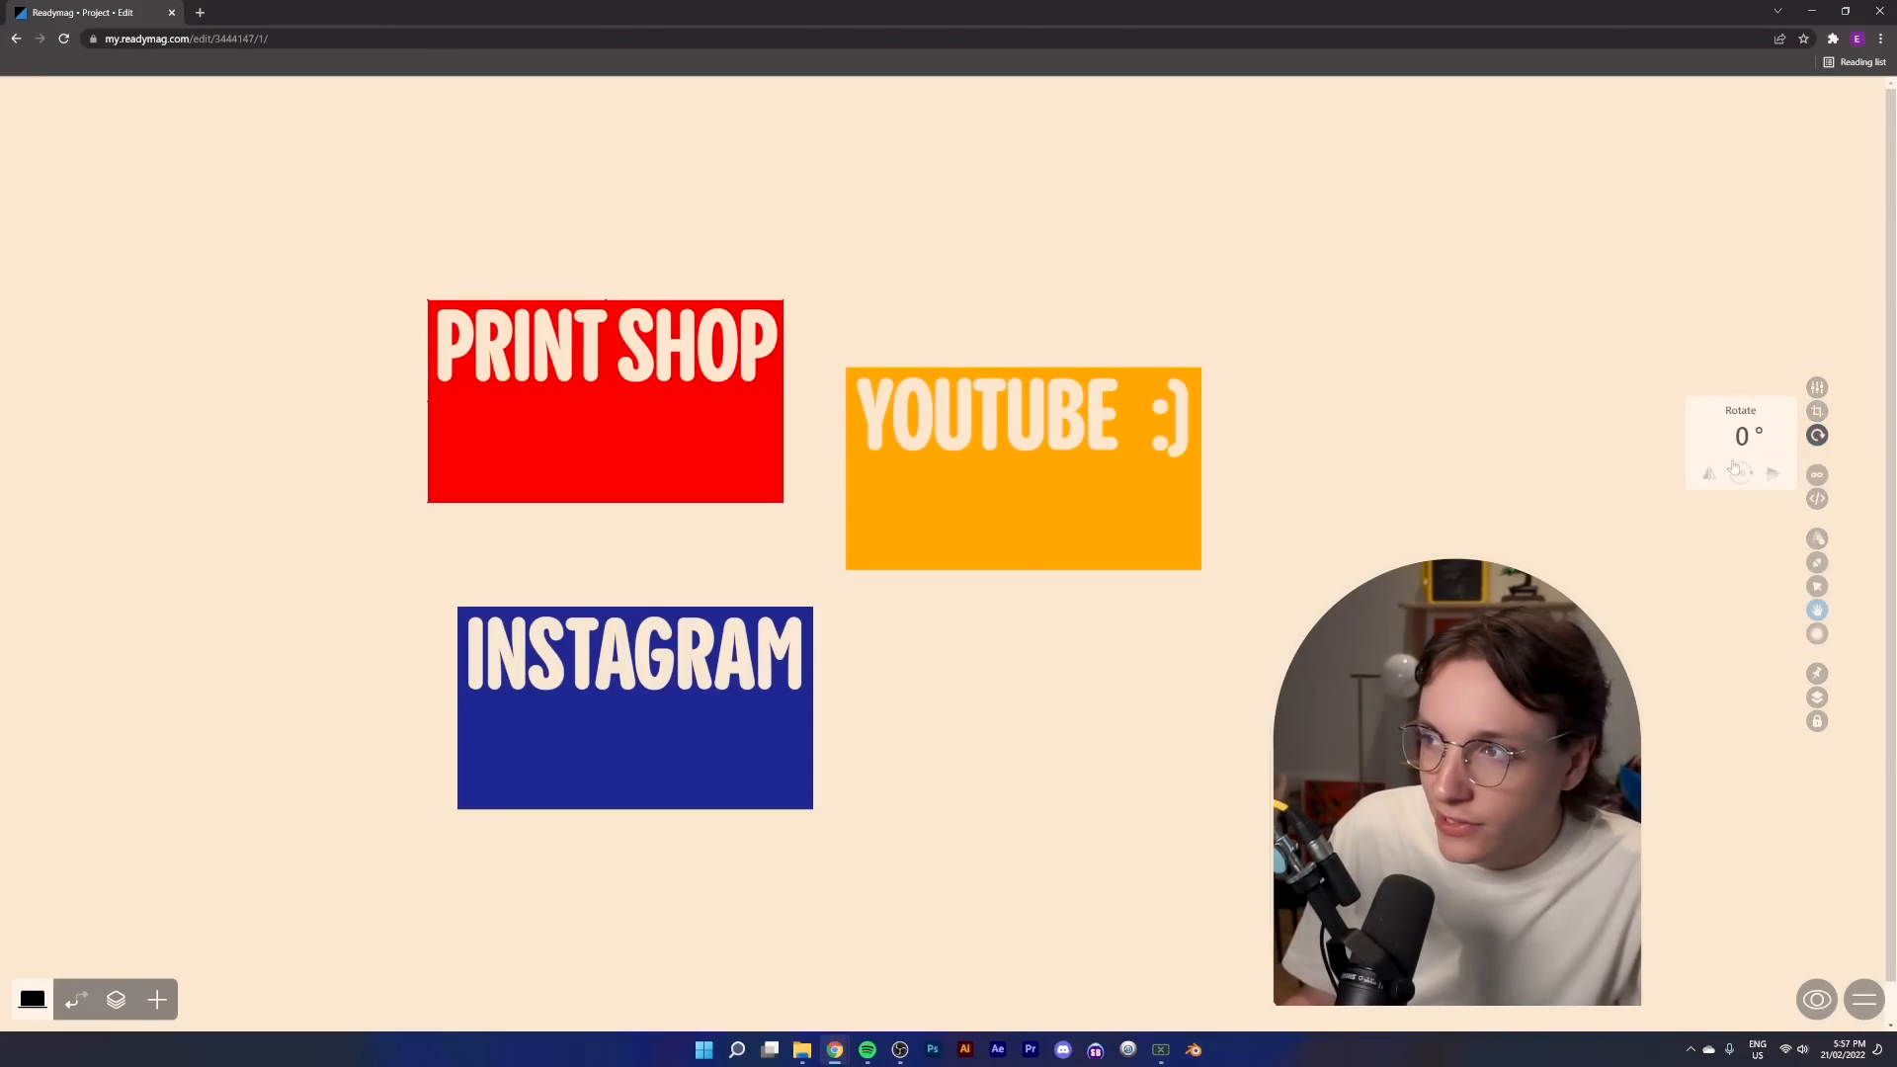
left_click_drag(1744, 435, 1744, 452)
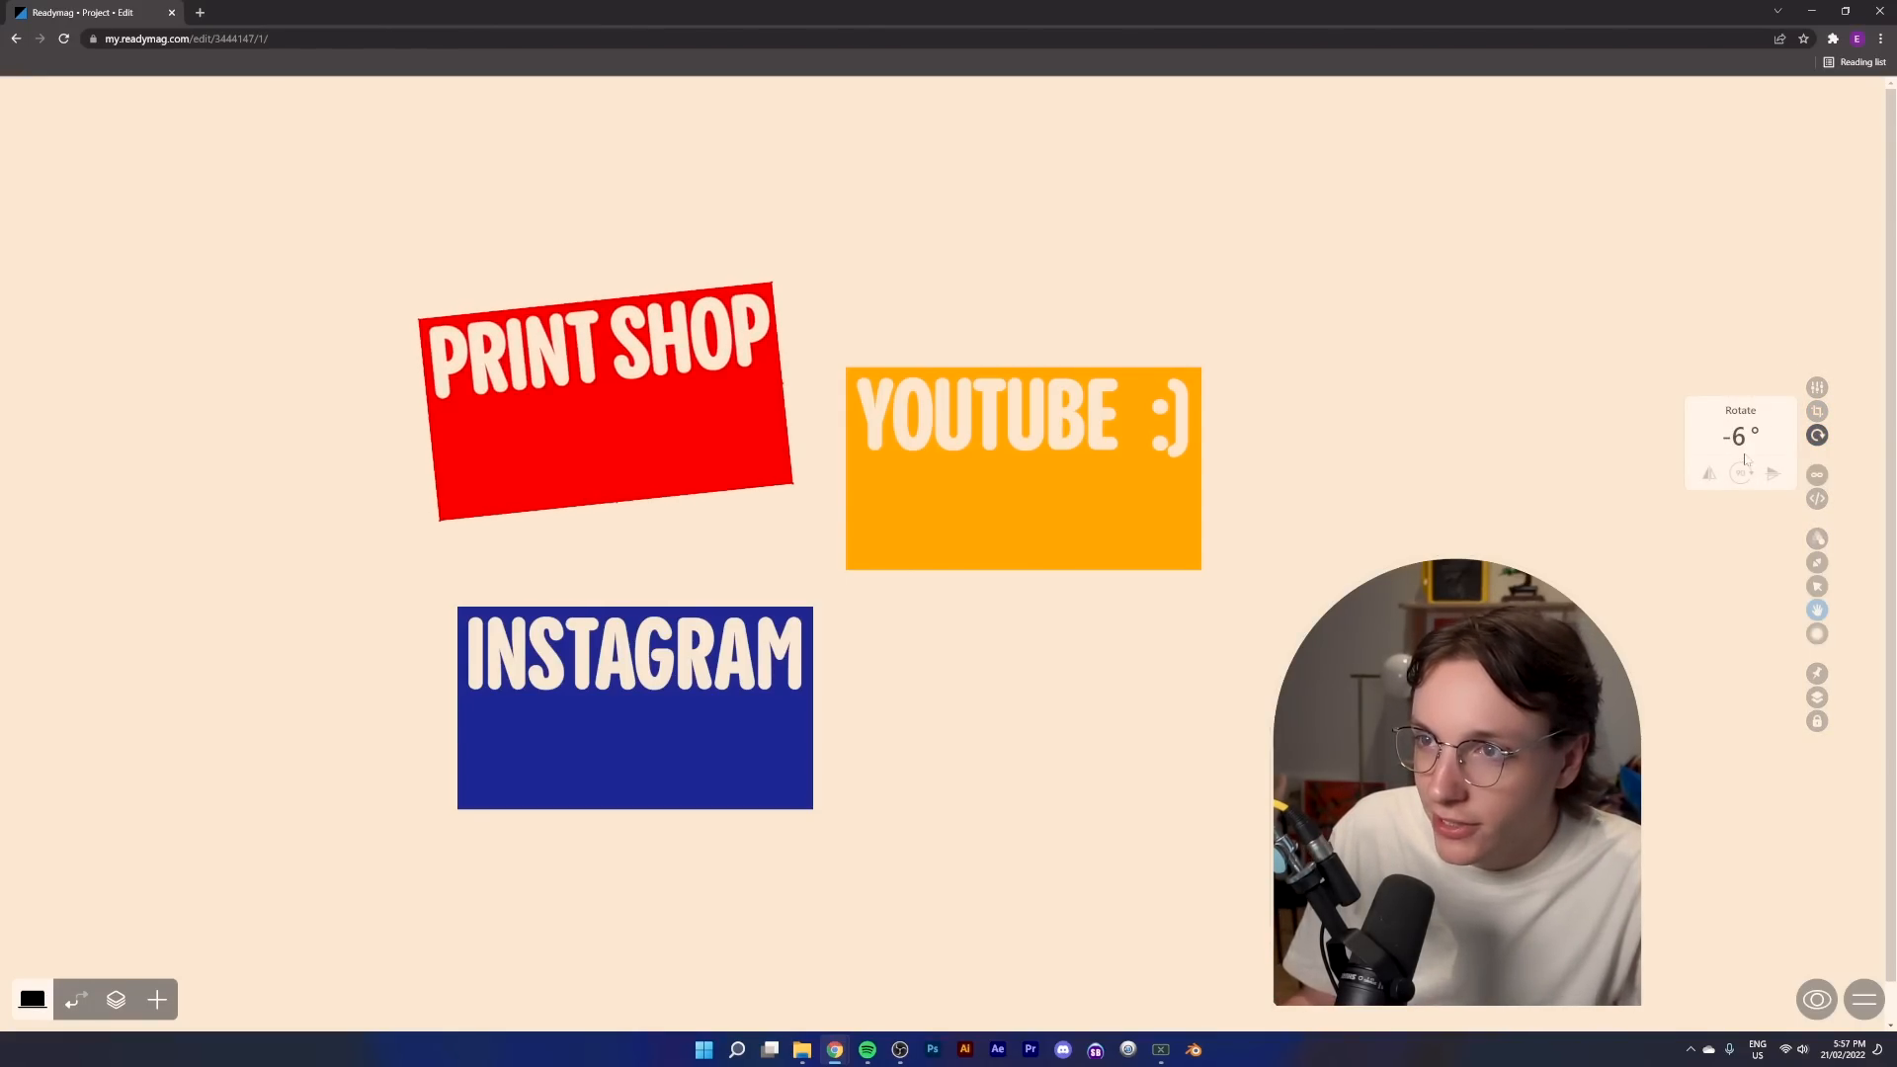
left_click(1817, 435)
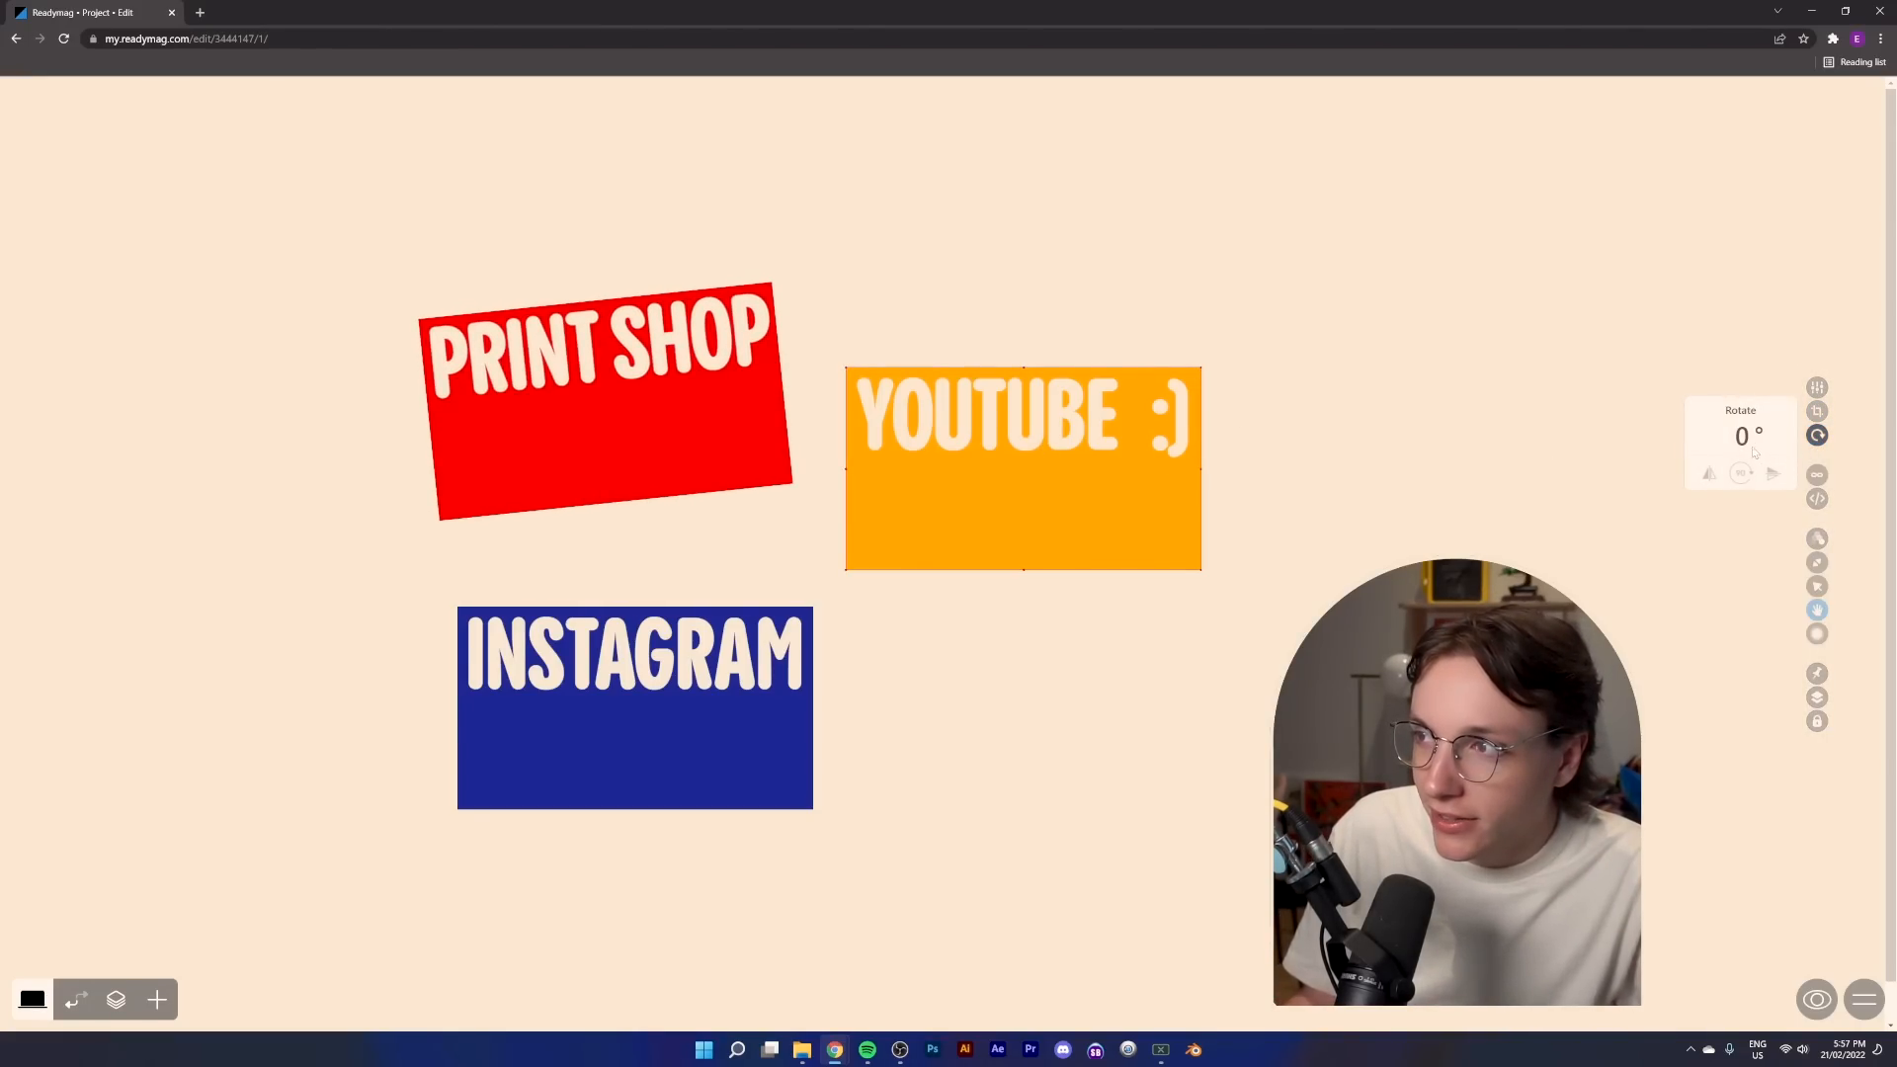
left_click_drag(1745, 441, 1735, 423)
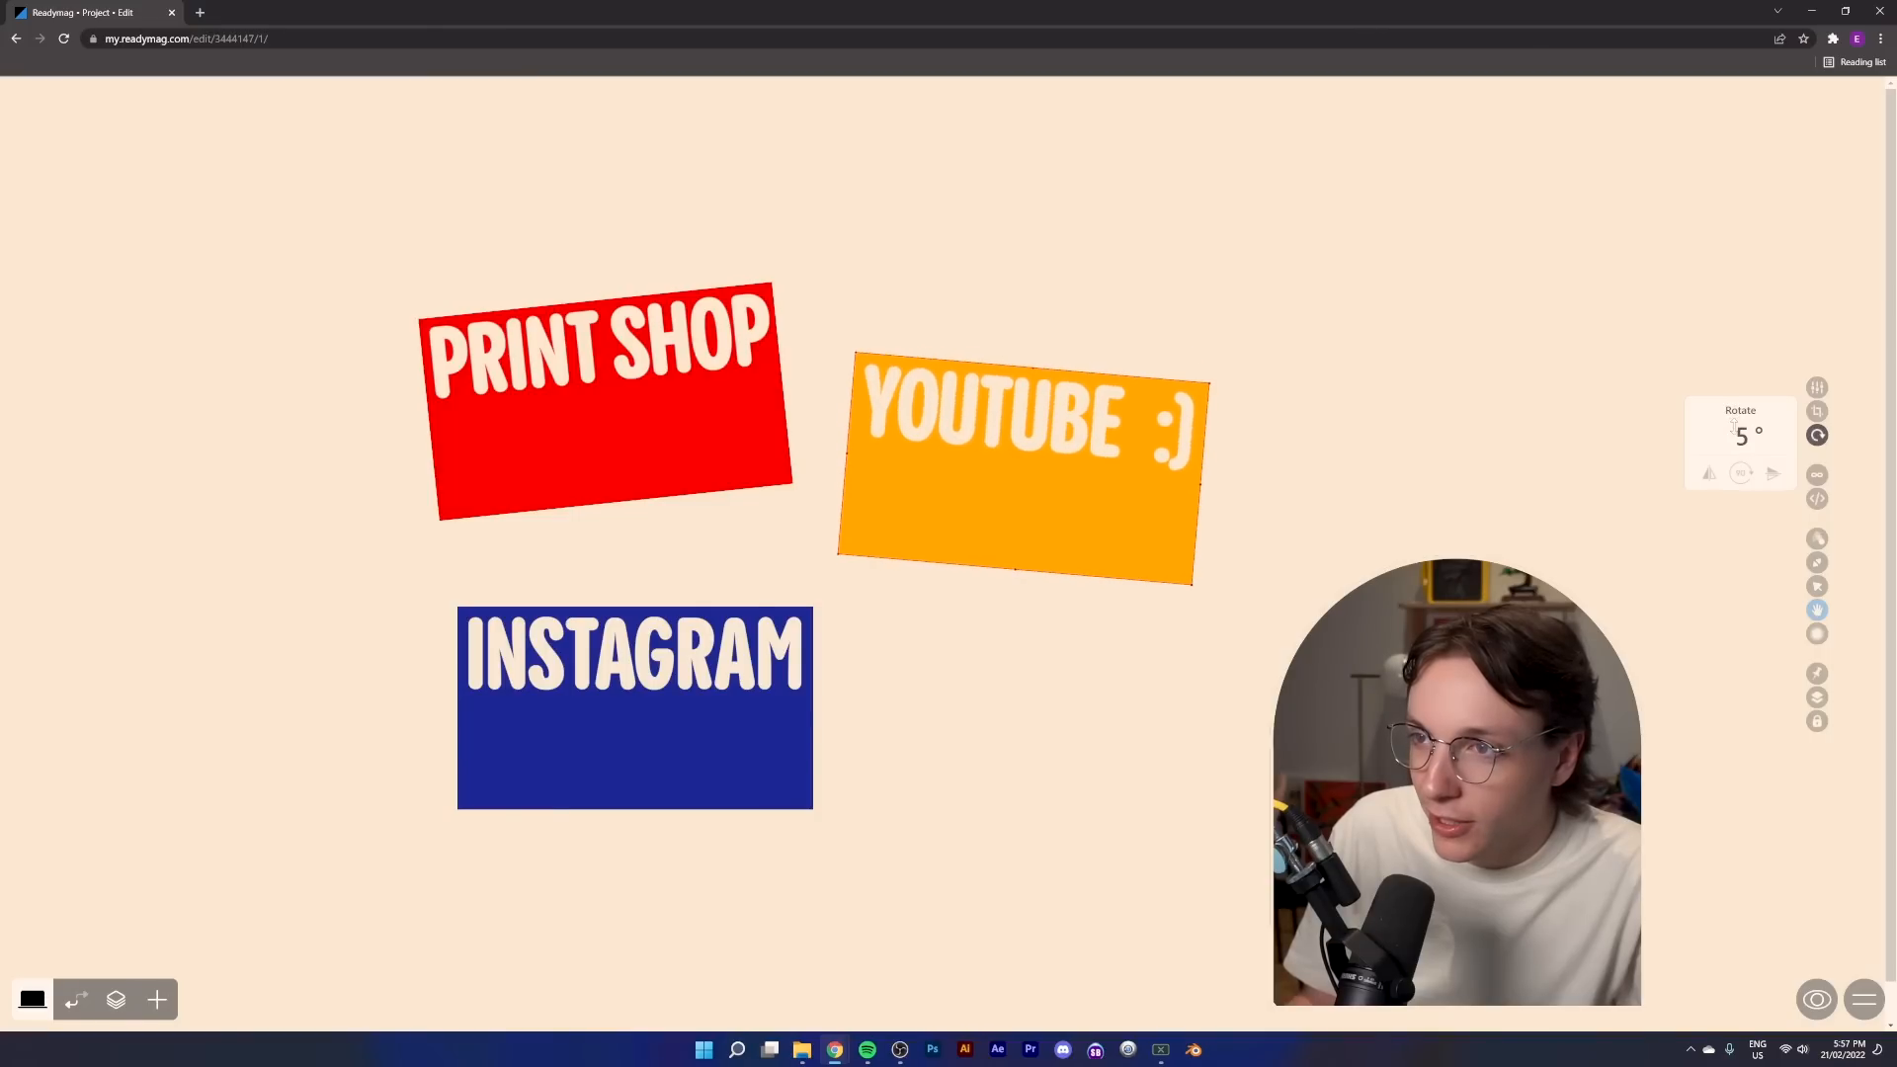
Move the tilted PRINT SHOP and YOUTUBE cards slightly closer together
left_click_drag(853, 388, 678, 424)
left_click_drag(950, 562, 1129, 549)
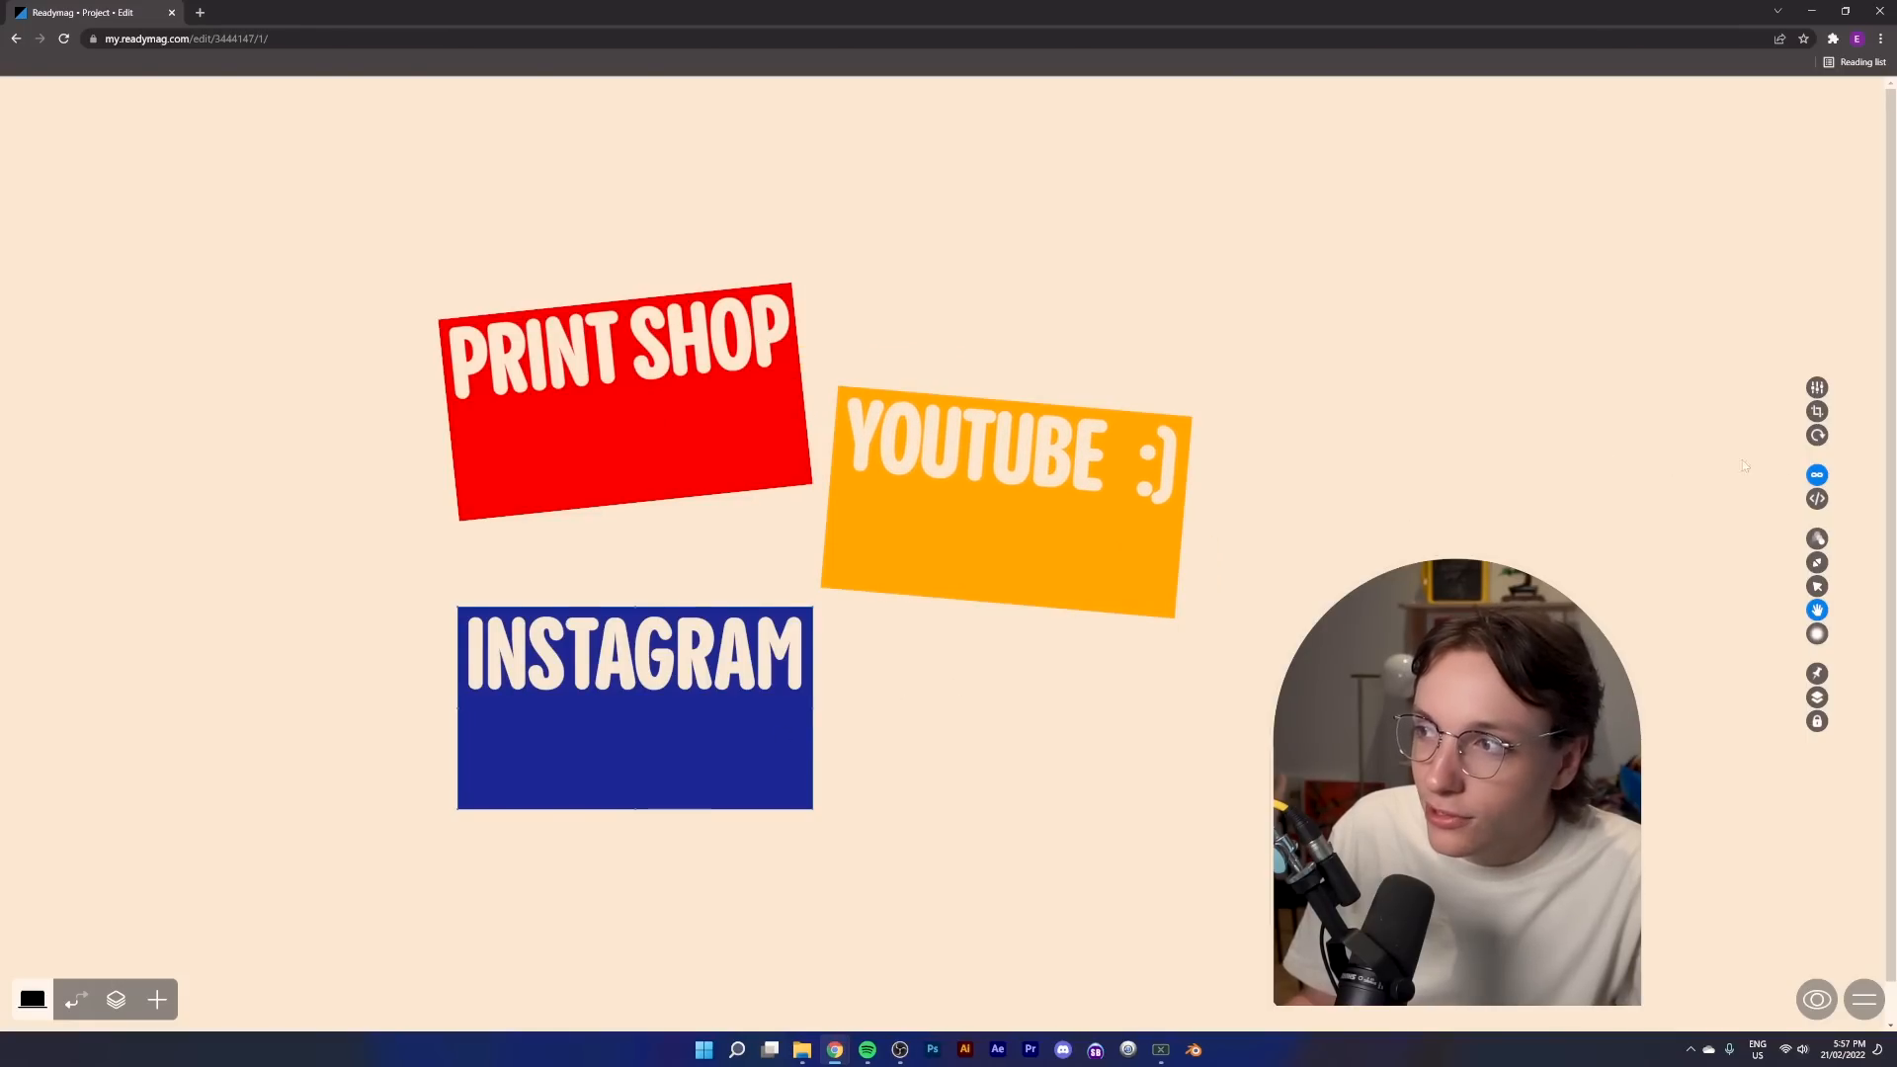
Rotate the INSTAGRAM card to -4° and move it up so it overlaps the lower corner of the YOUTUBE card
left_click(1817, 436)
left_click_drag(1746, 438, 1734, 452)
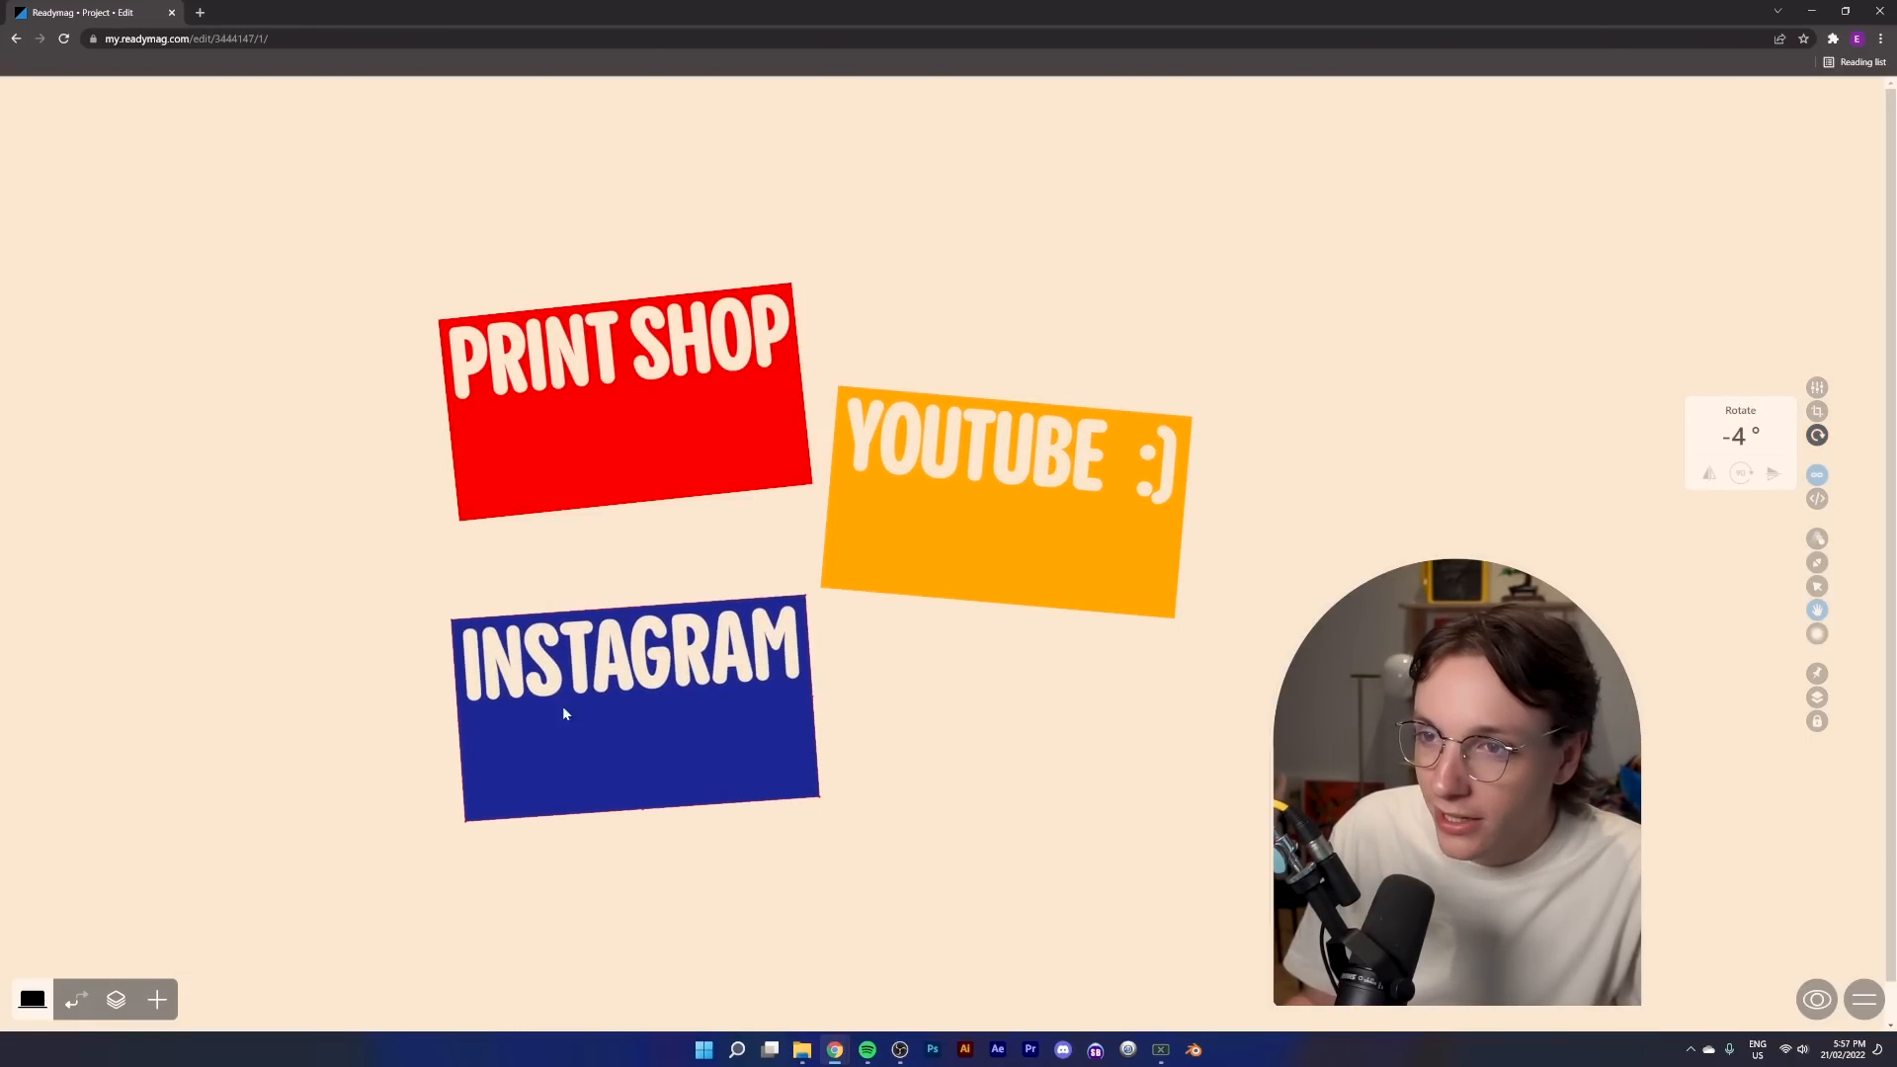
left_click_drag(571, 739, 733, 656)
left_click(935, 263)
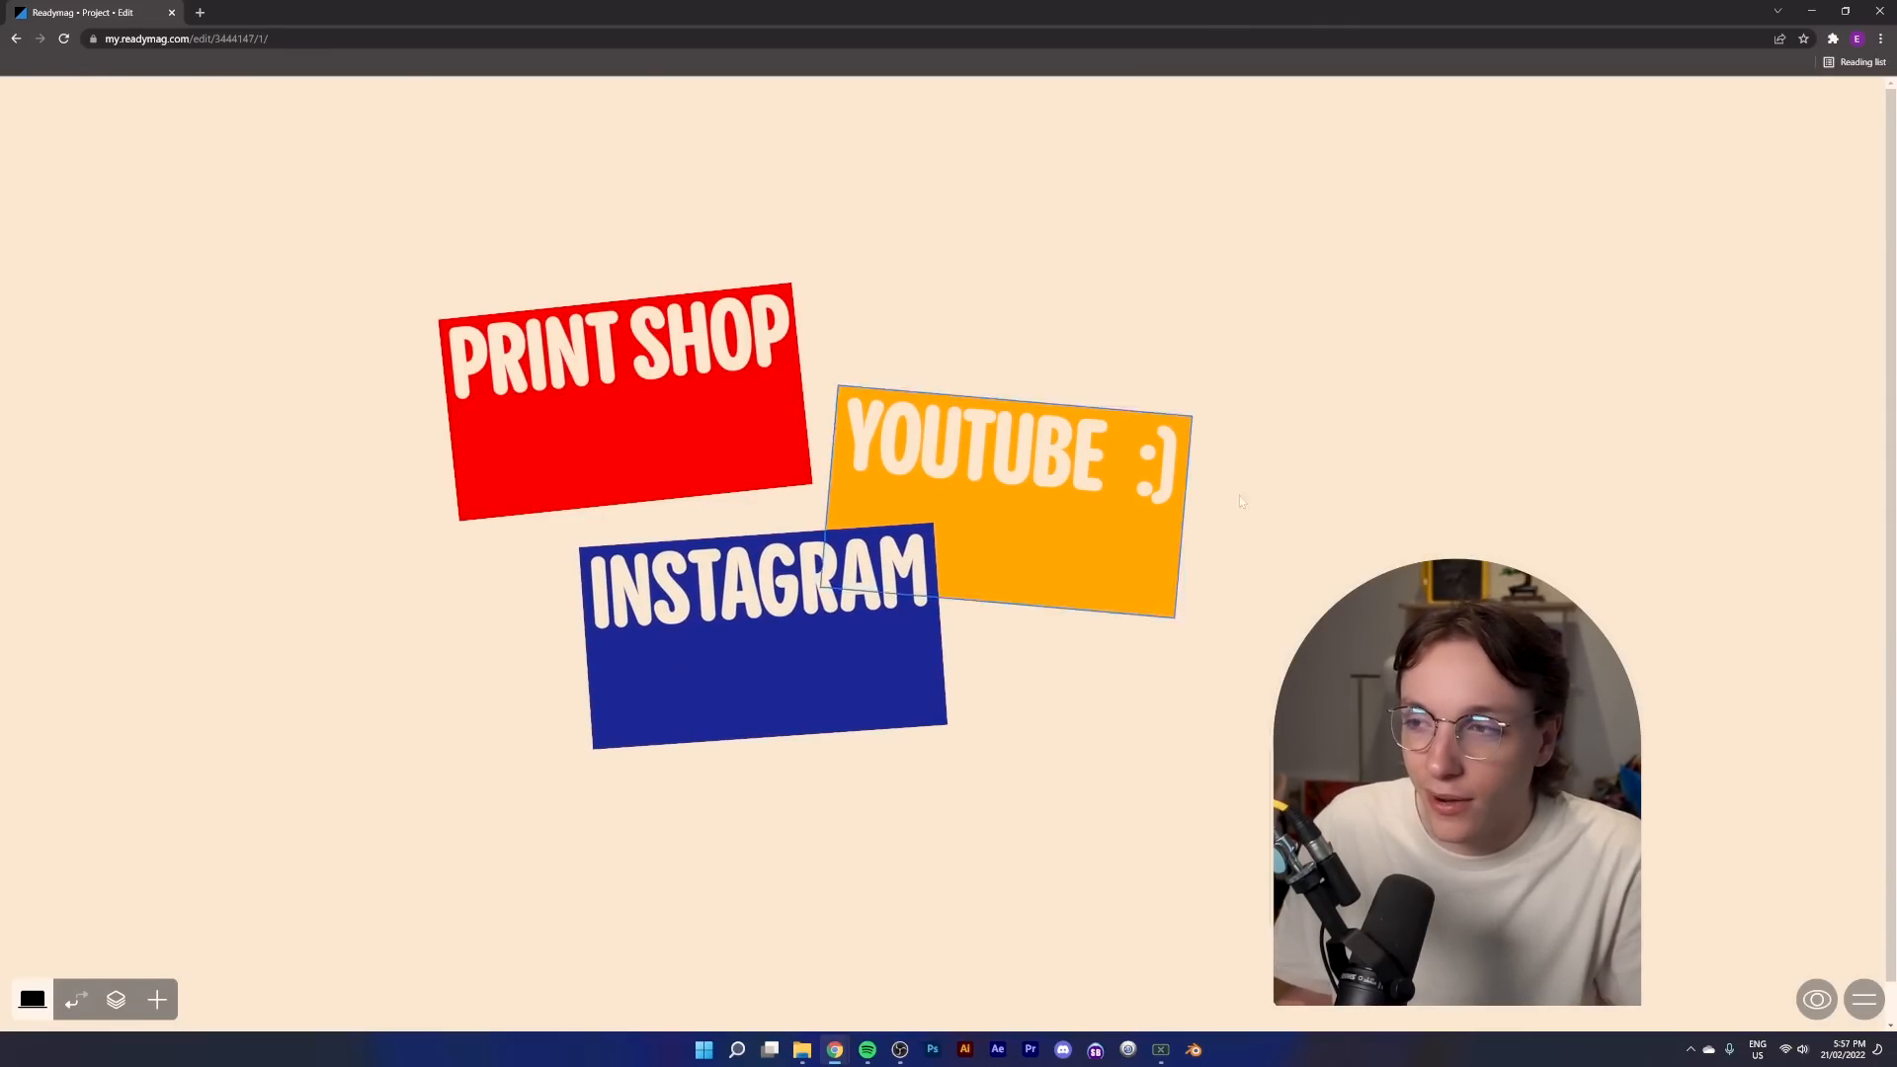
Preview the page and move the PRINT SHOP, YOUTUBE and INSTAGRAM cards around to test their draggability
left_click(1818, 999)
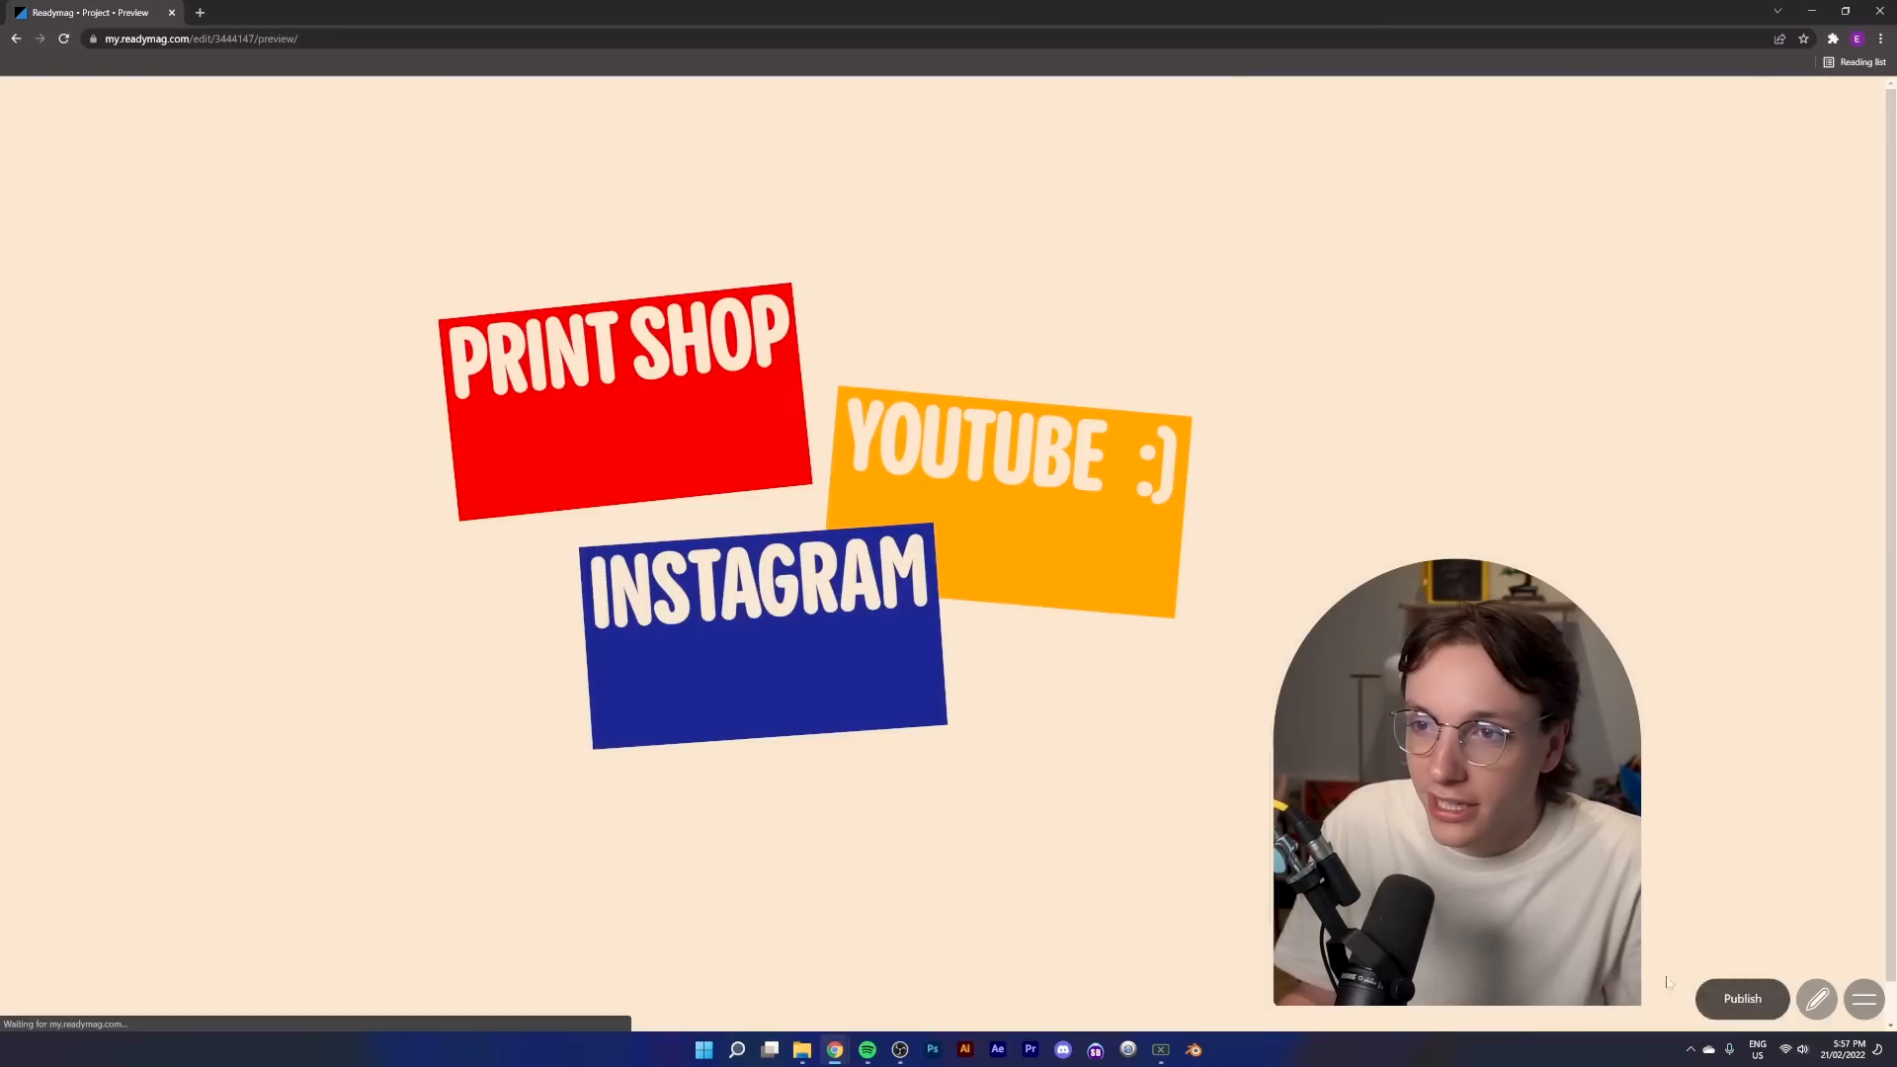
left_click_drag(634, 448, 633, 595)
left_click_drag(899, 510, 797, 690)
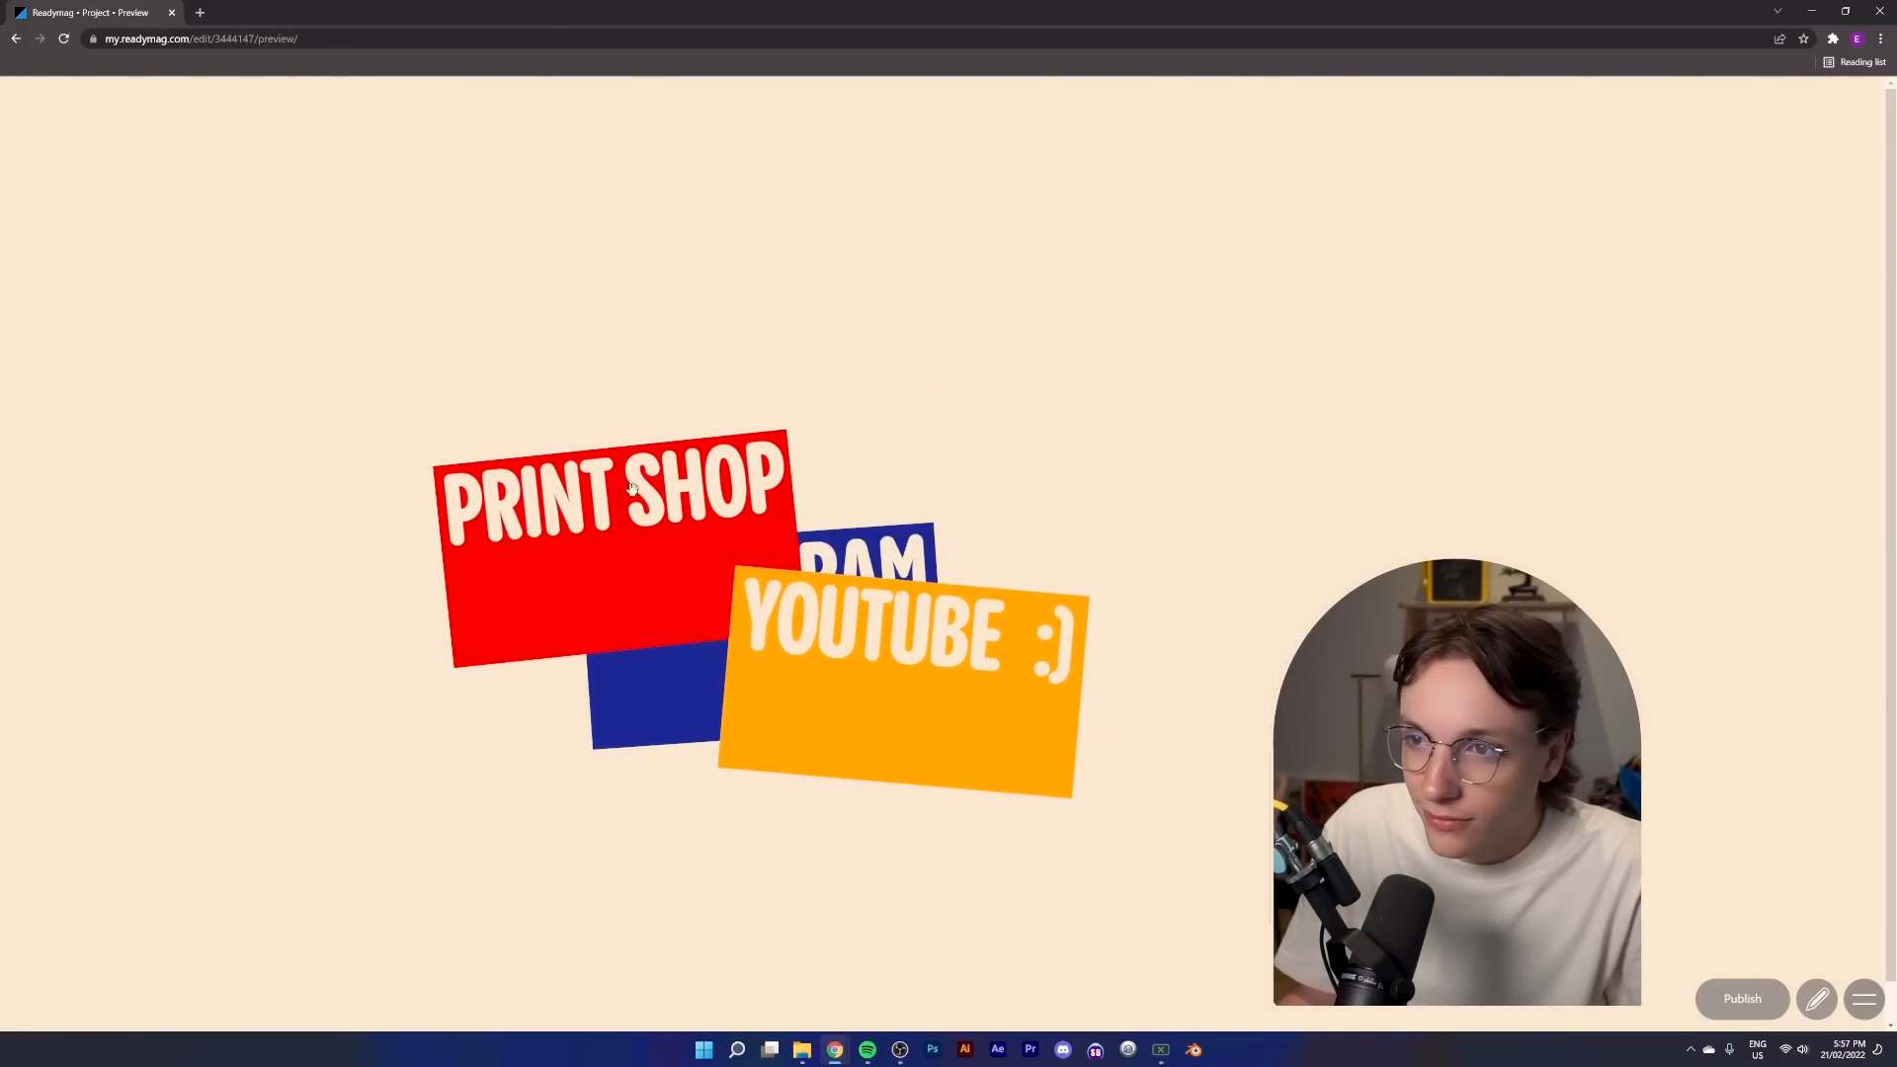
left_click_drag(637, 492, 797, 306)
left_click_drag(897, 637, 689, 646)
left_click_drag(692, 372, 532, 505)
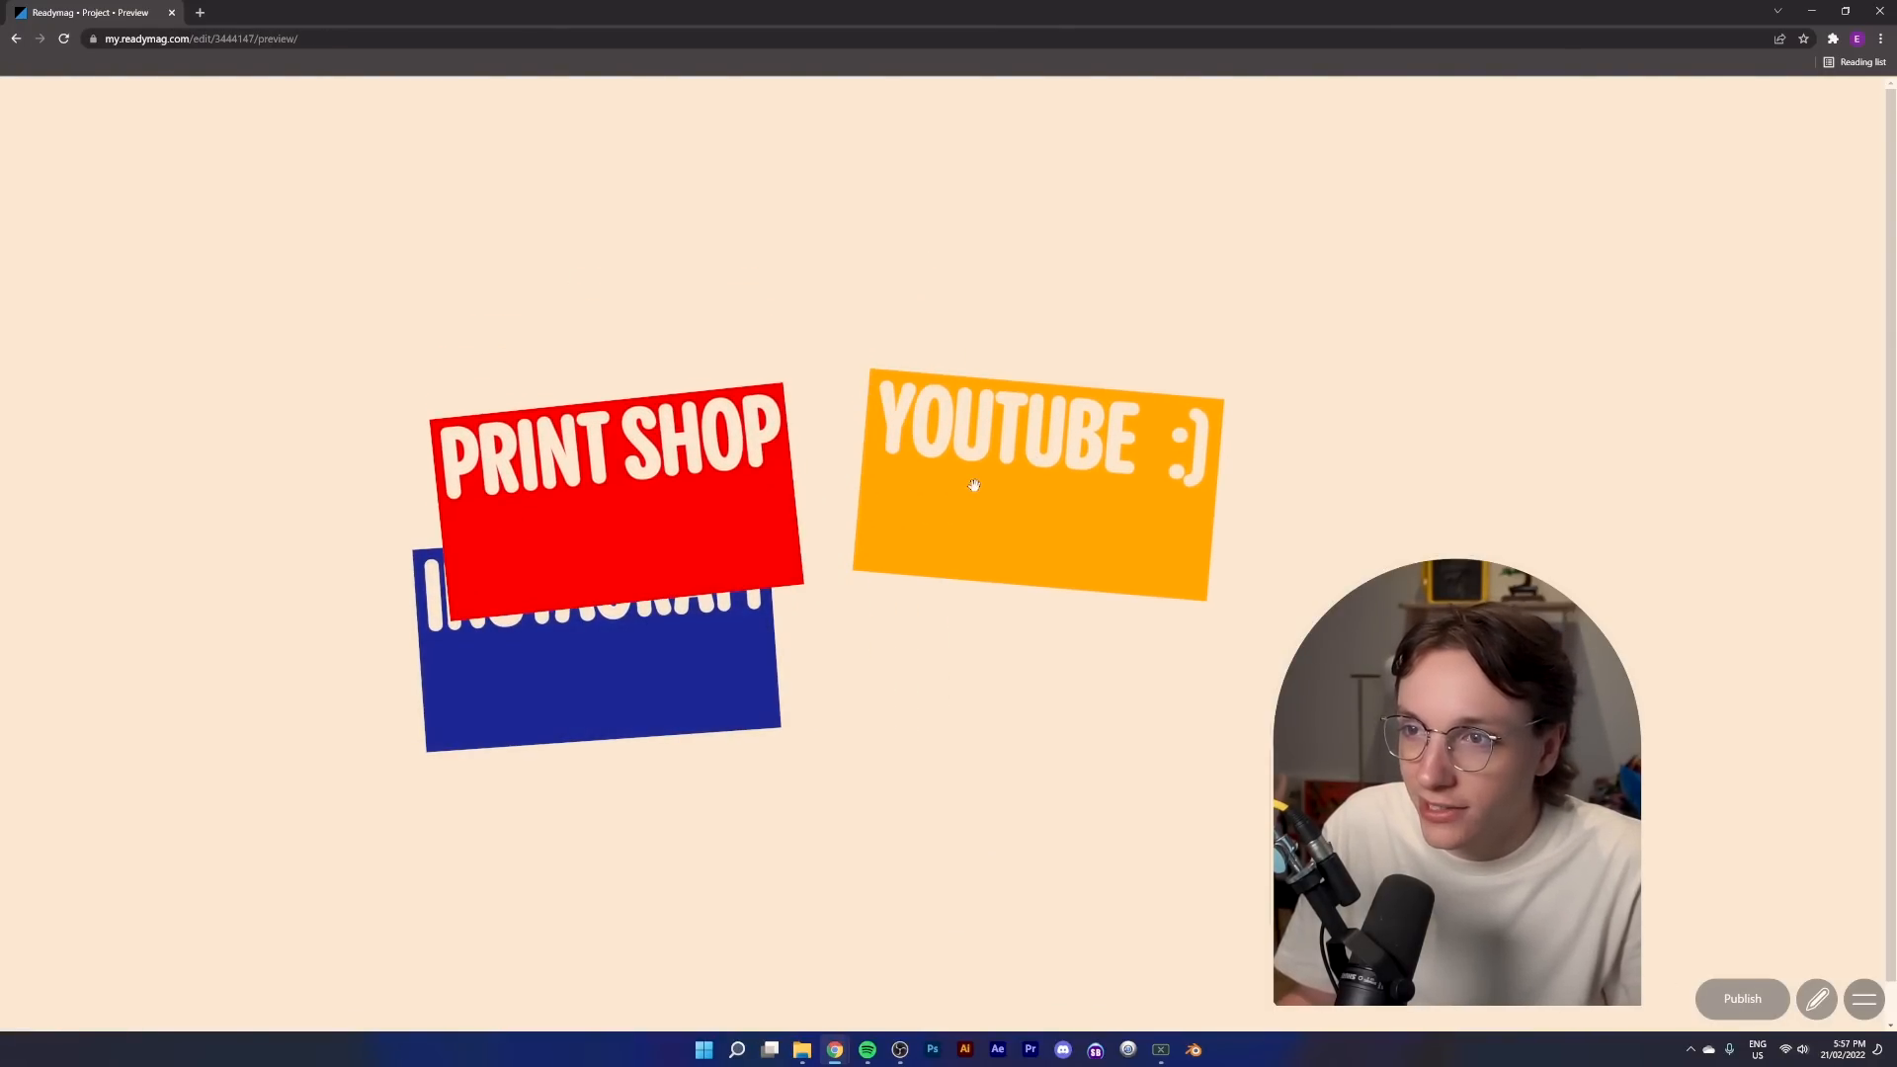
left_click_drag(974, 483, 782, 415)
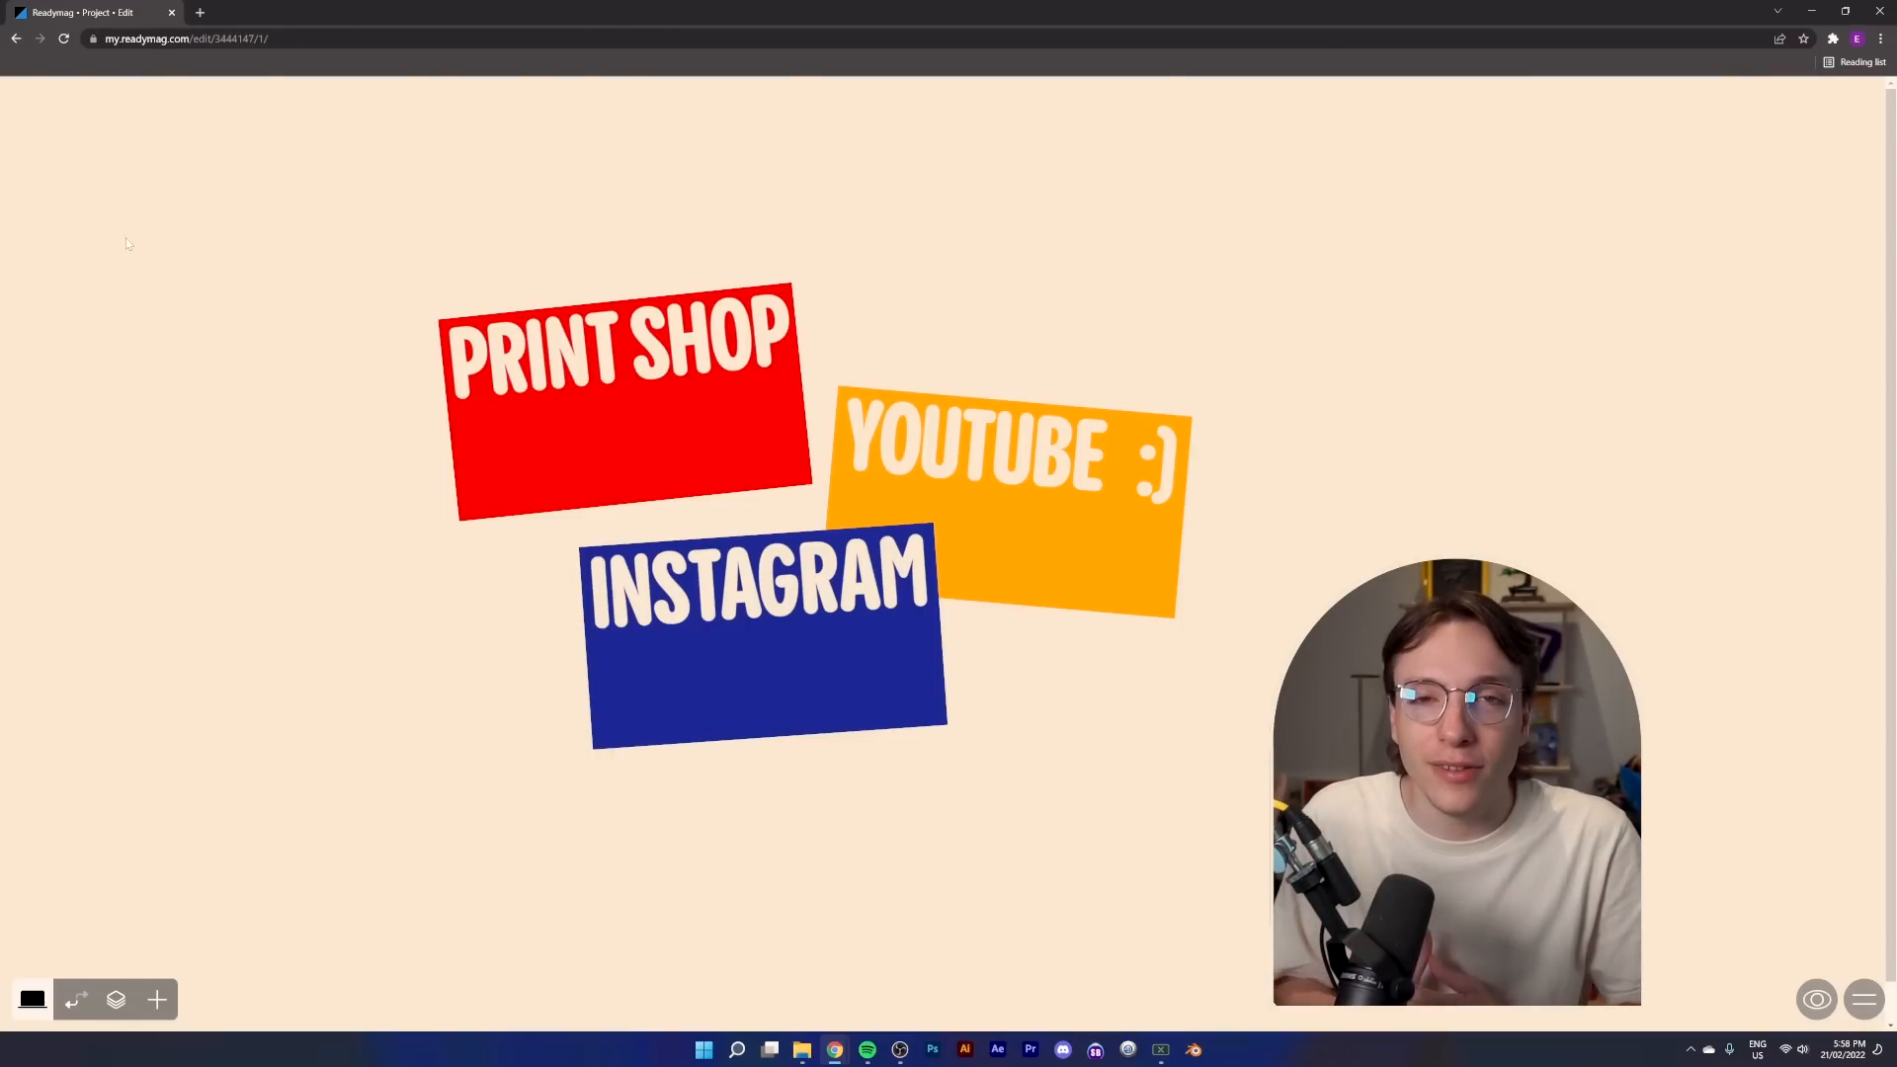
Add a text block and place it in the upper-left corner of the page, clear of the cards
left_click(156, 999)
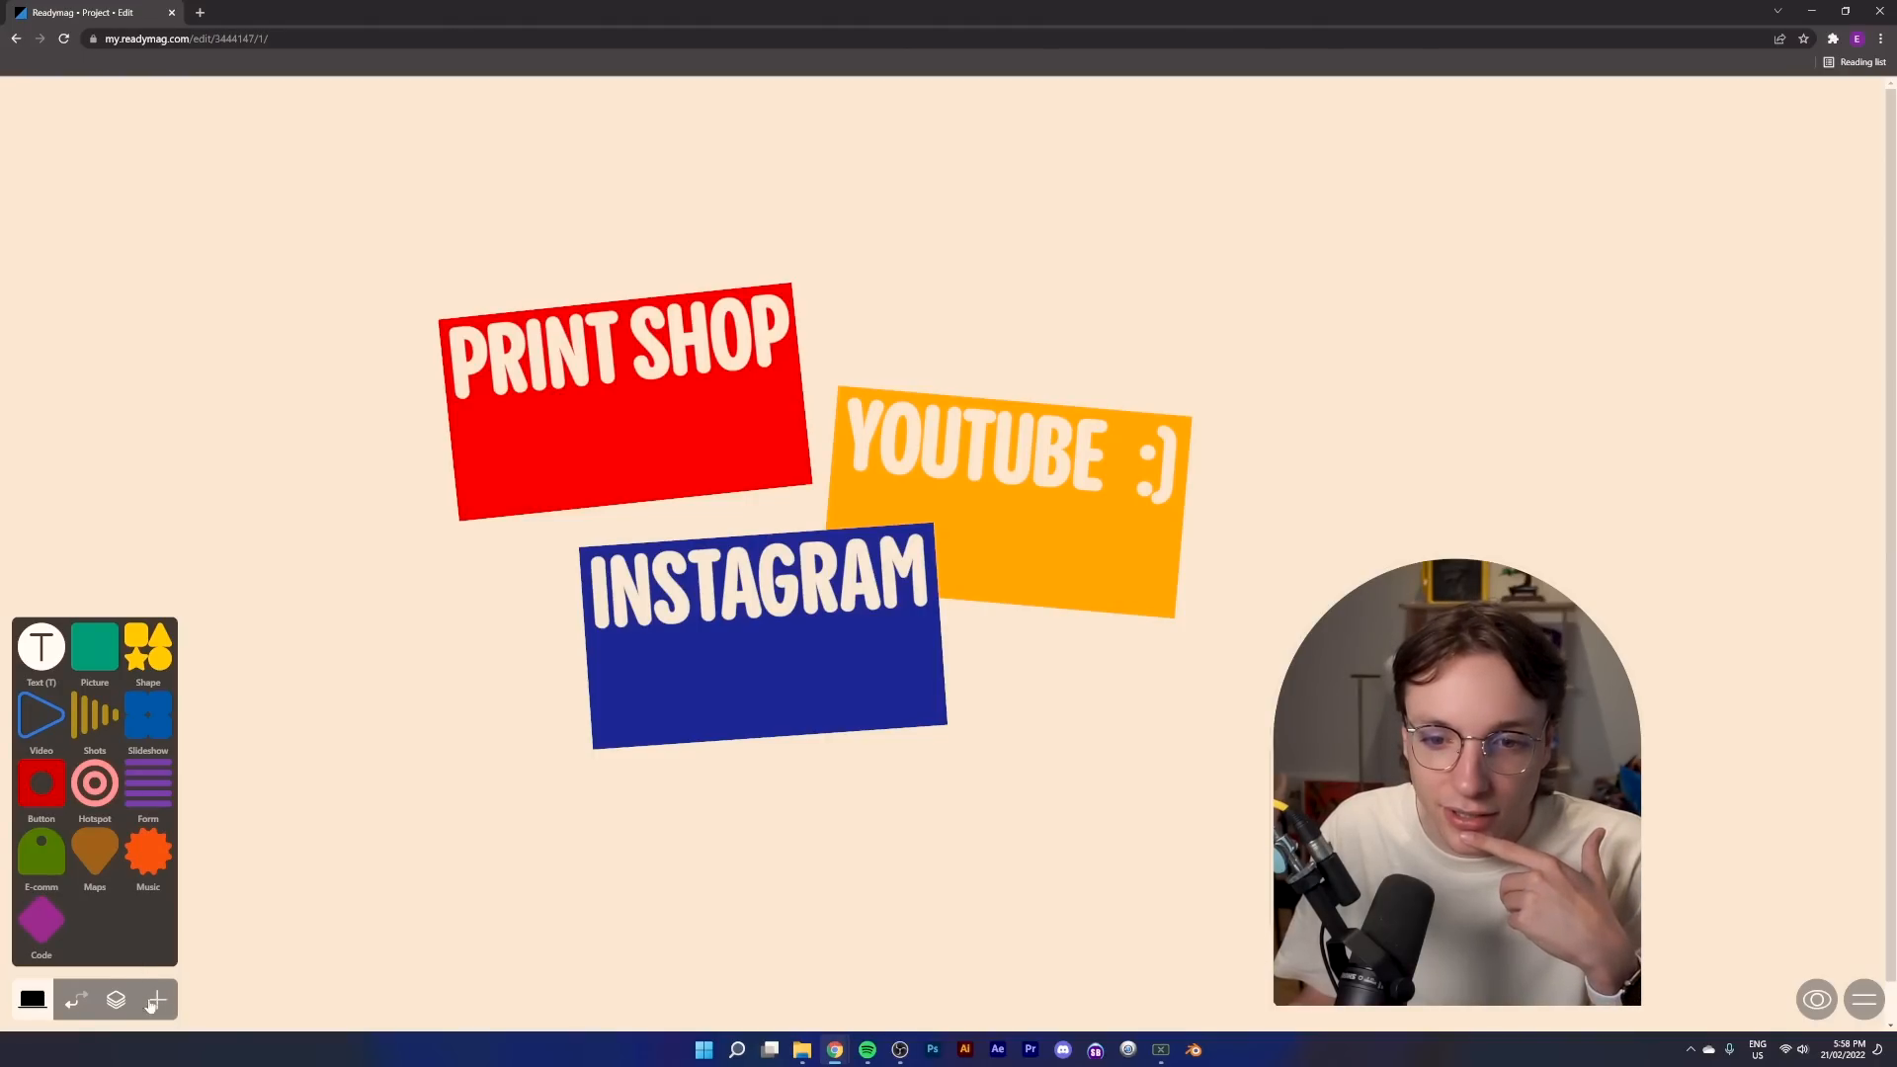
left_click(42, 647)
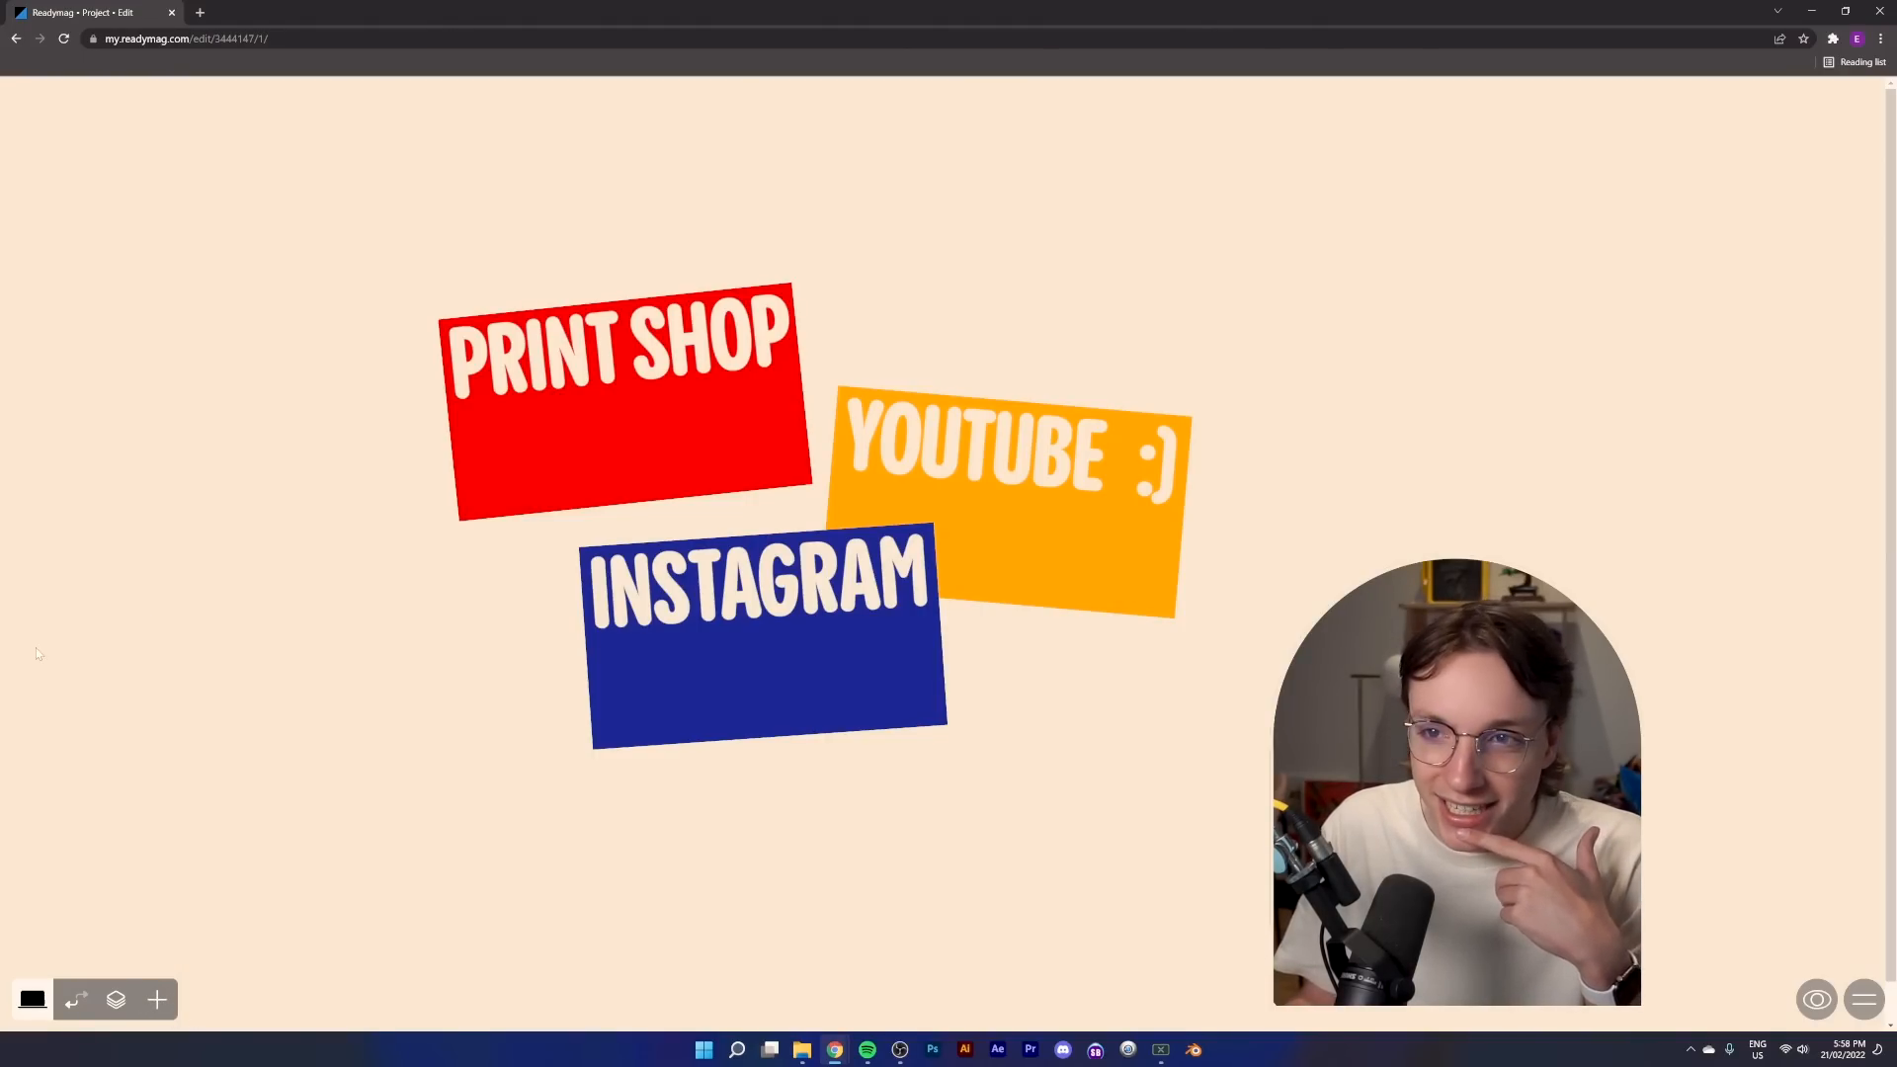
left_click(825, 450)
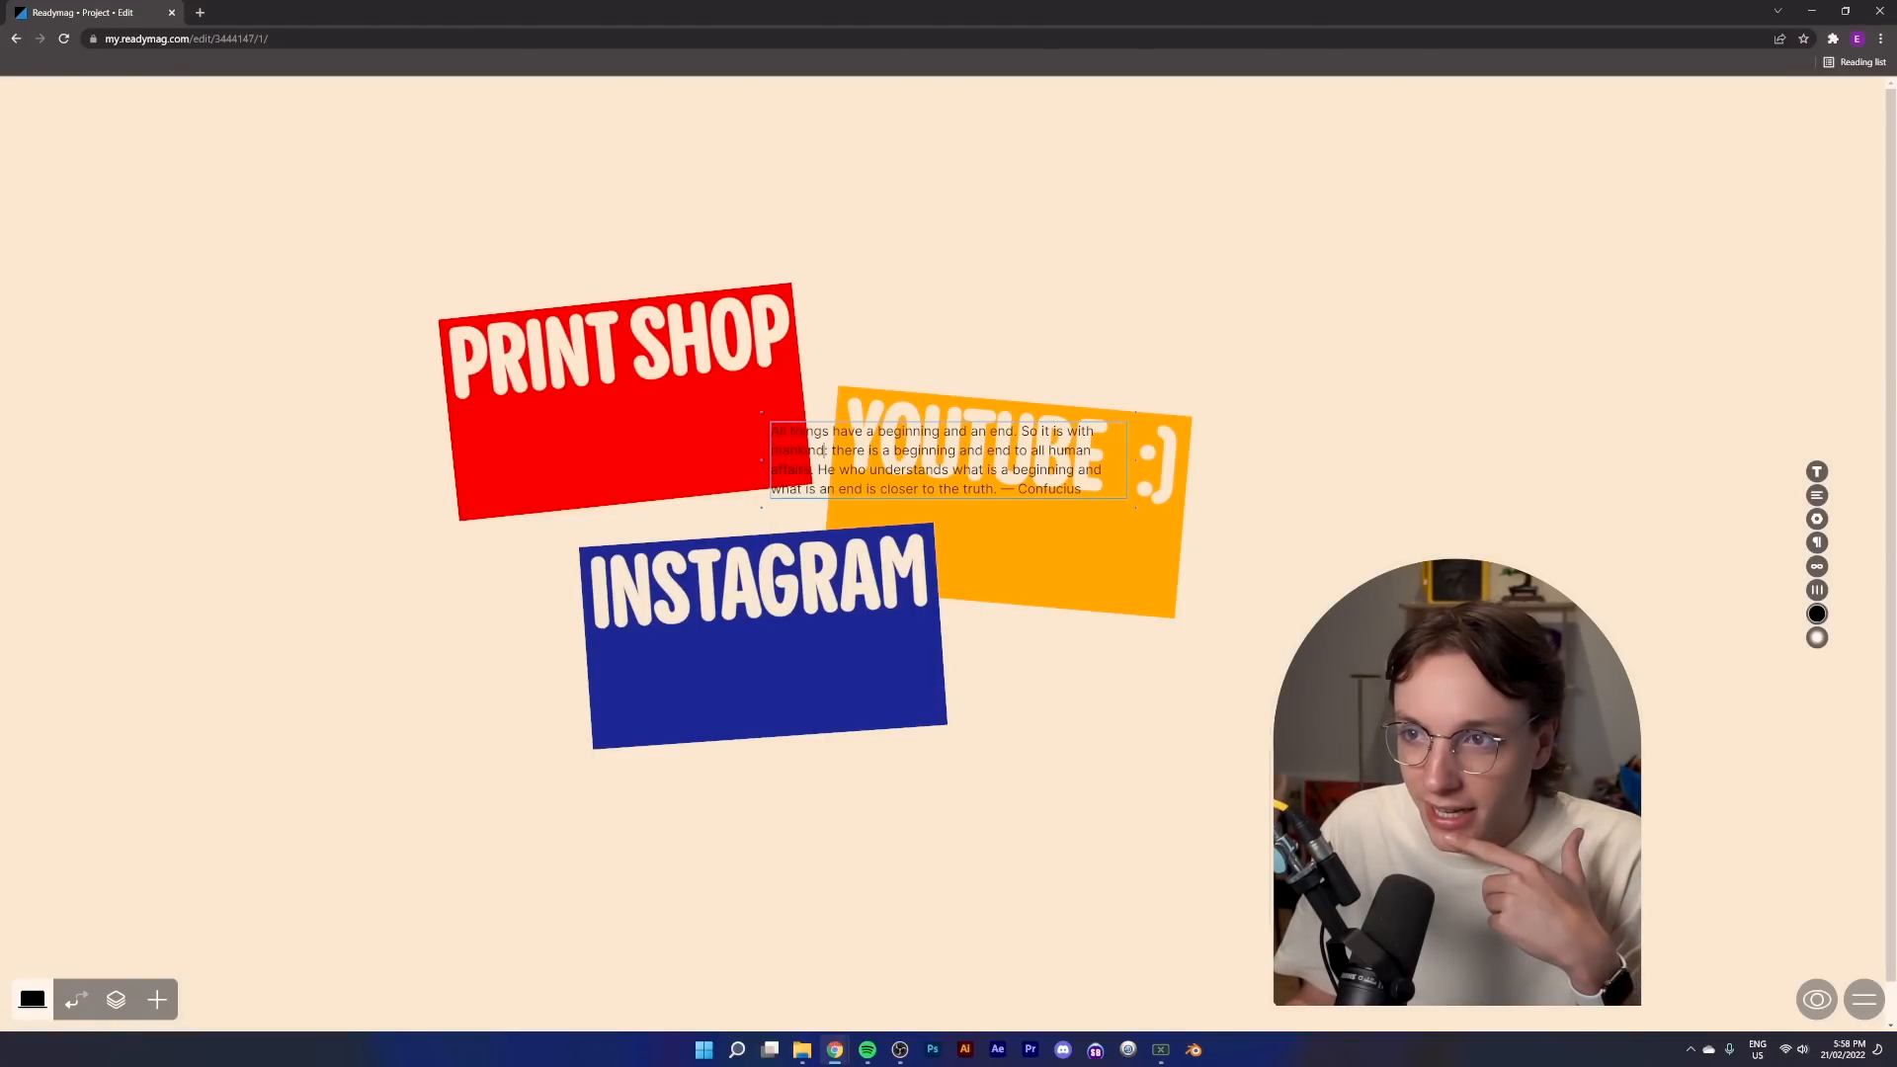
key("Escape")
left_click_drag(938, 454, 219, 157)
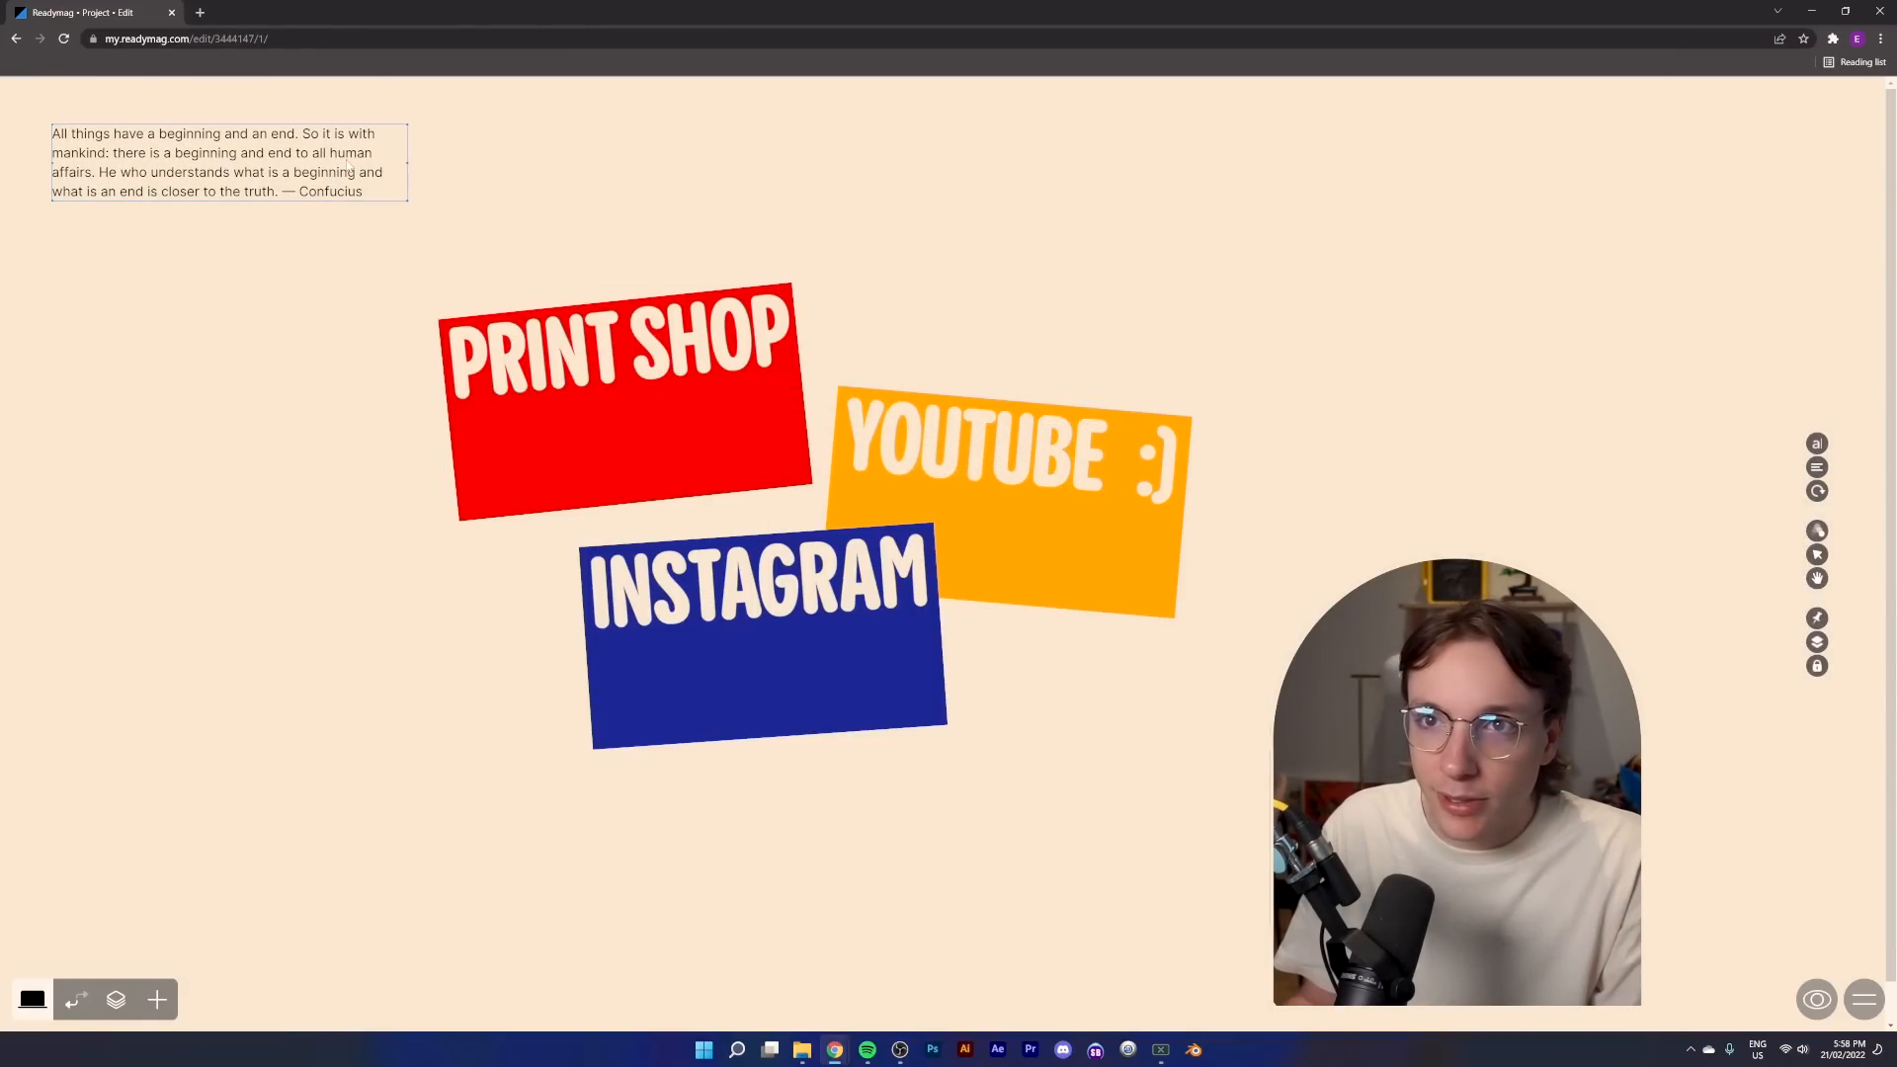
Set the text block's font size to 25 and line height to 29, and open the font library
left_click(1817, 443)
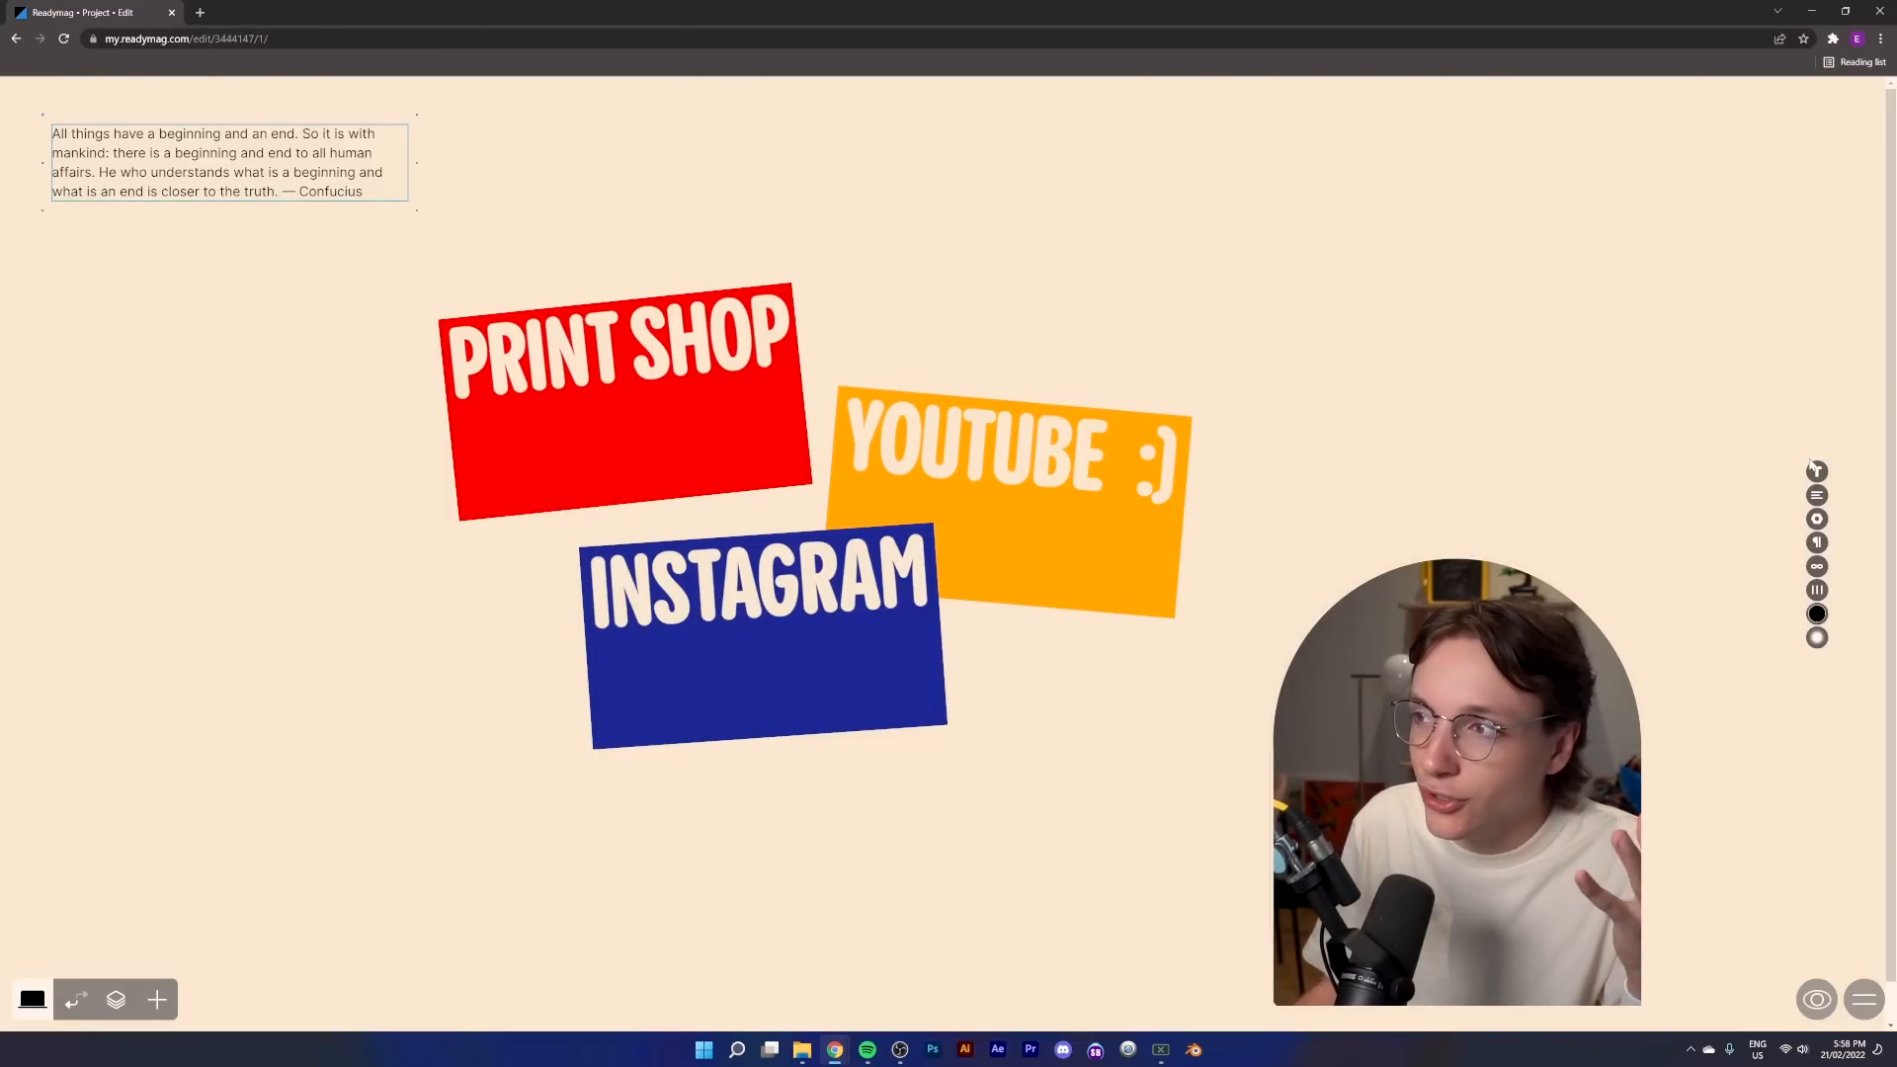
left_click(1818, 473)
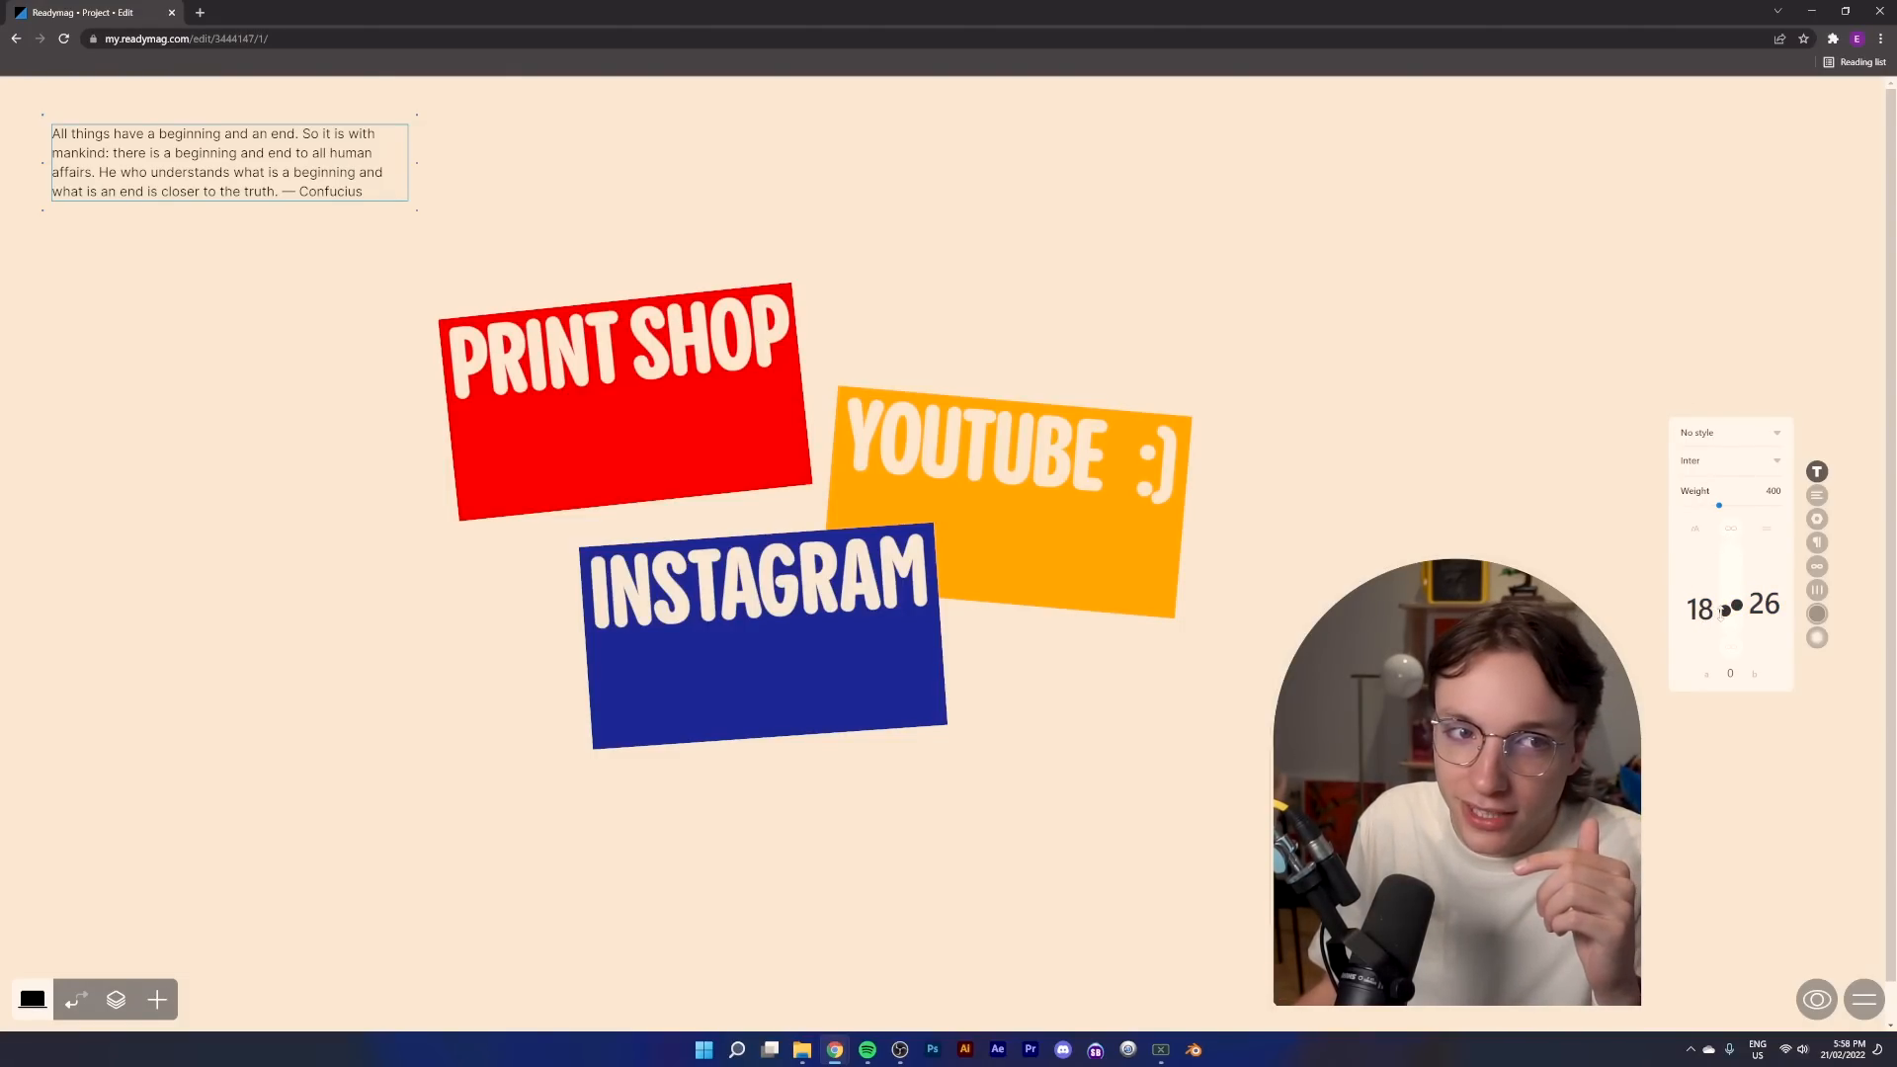
left_click_drag(1721, 611, 1740, 574)
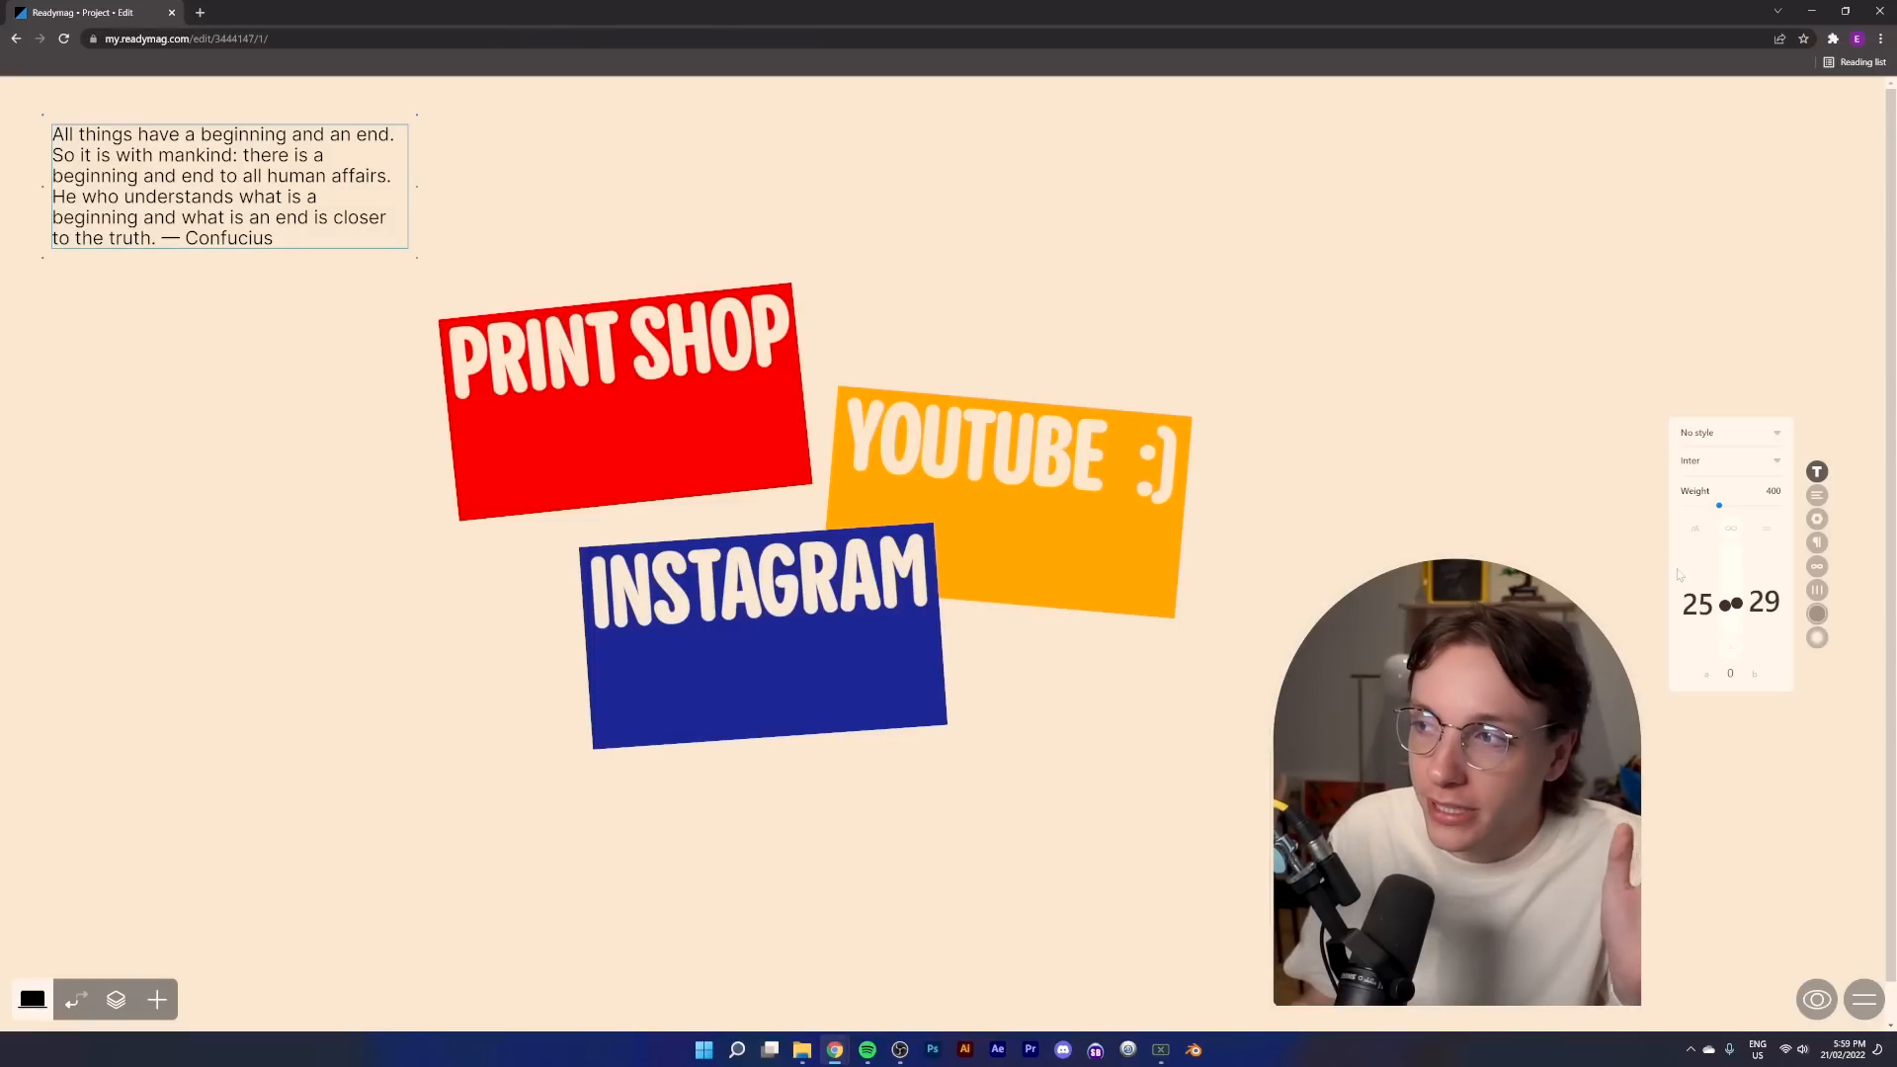
left_click(1729, 541)
mouse_move(1731, 603)
left_mouse_down()
mouse_move(1718, 575)
mouse_move(1701, 610)
left_mouse_up()
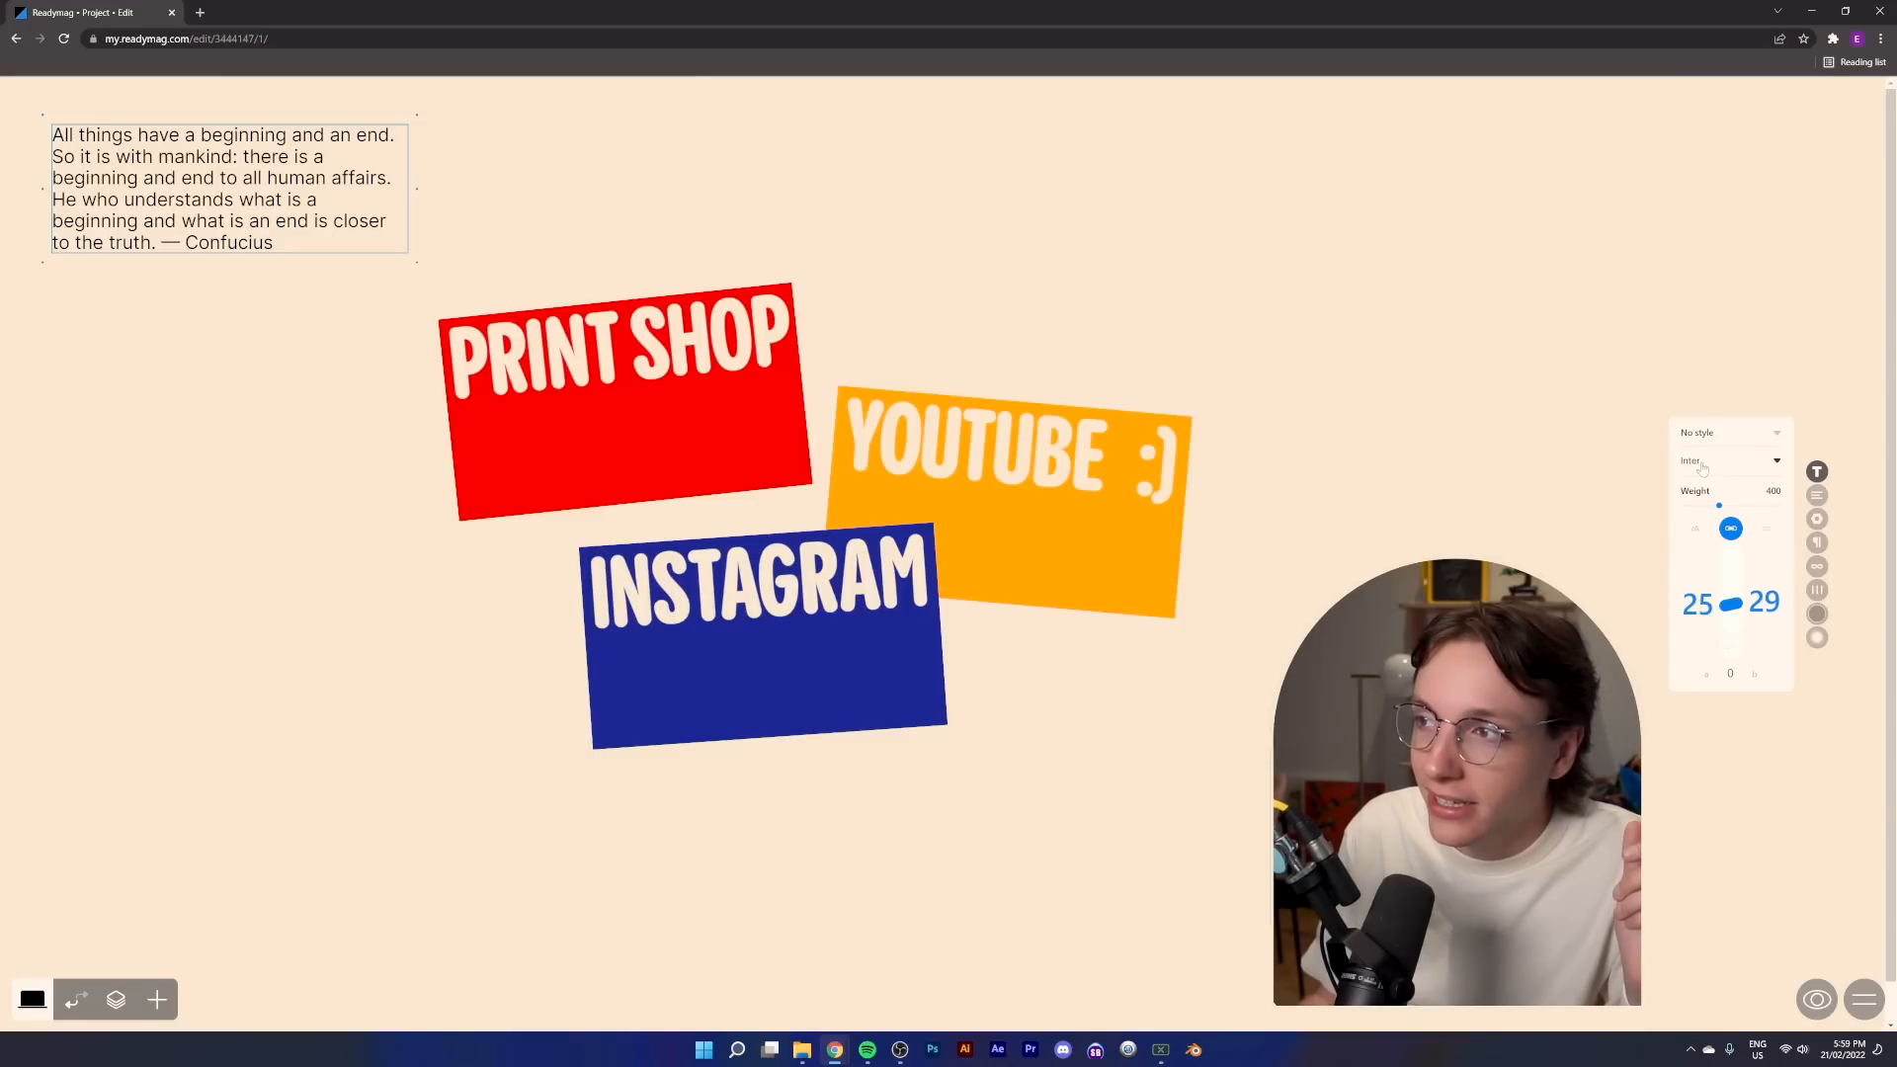
left_click(1773, 462)
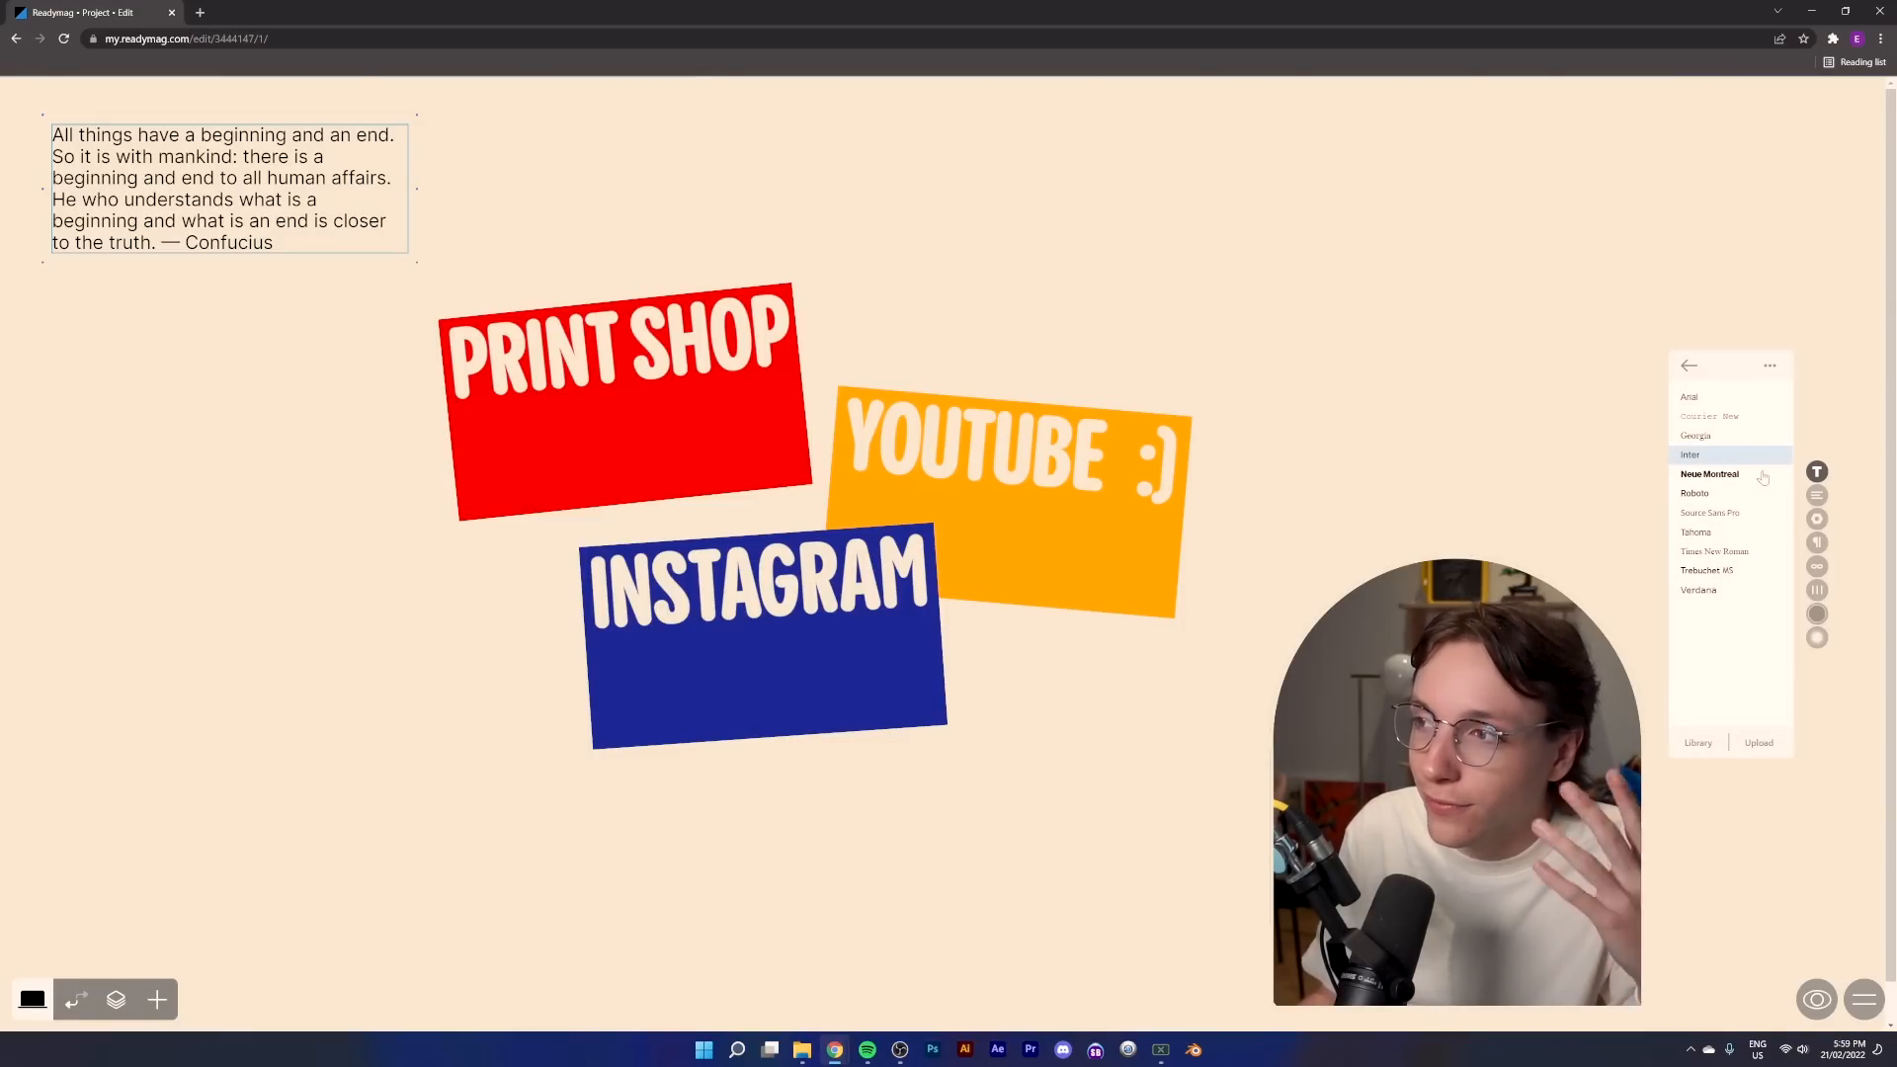
left_click(1698, 743)
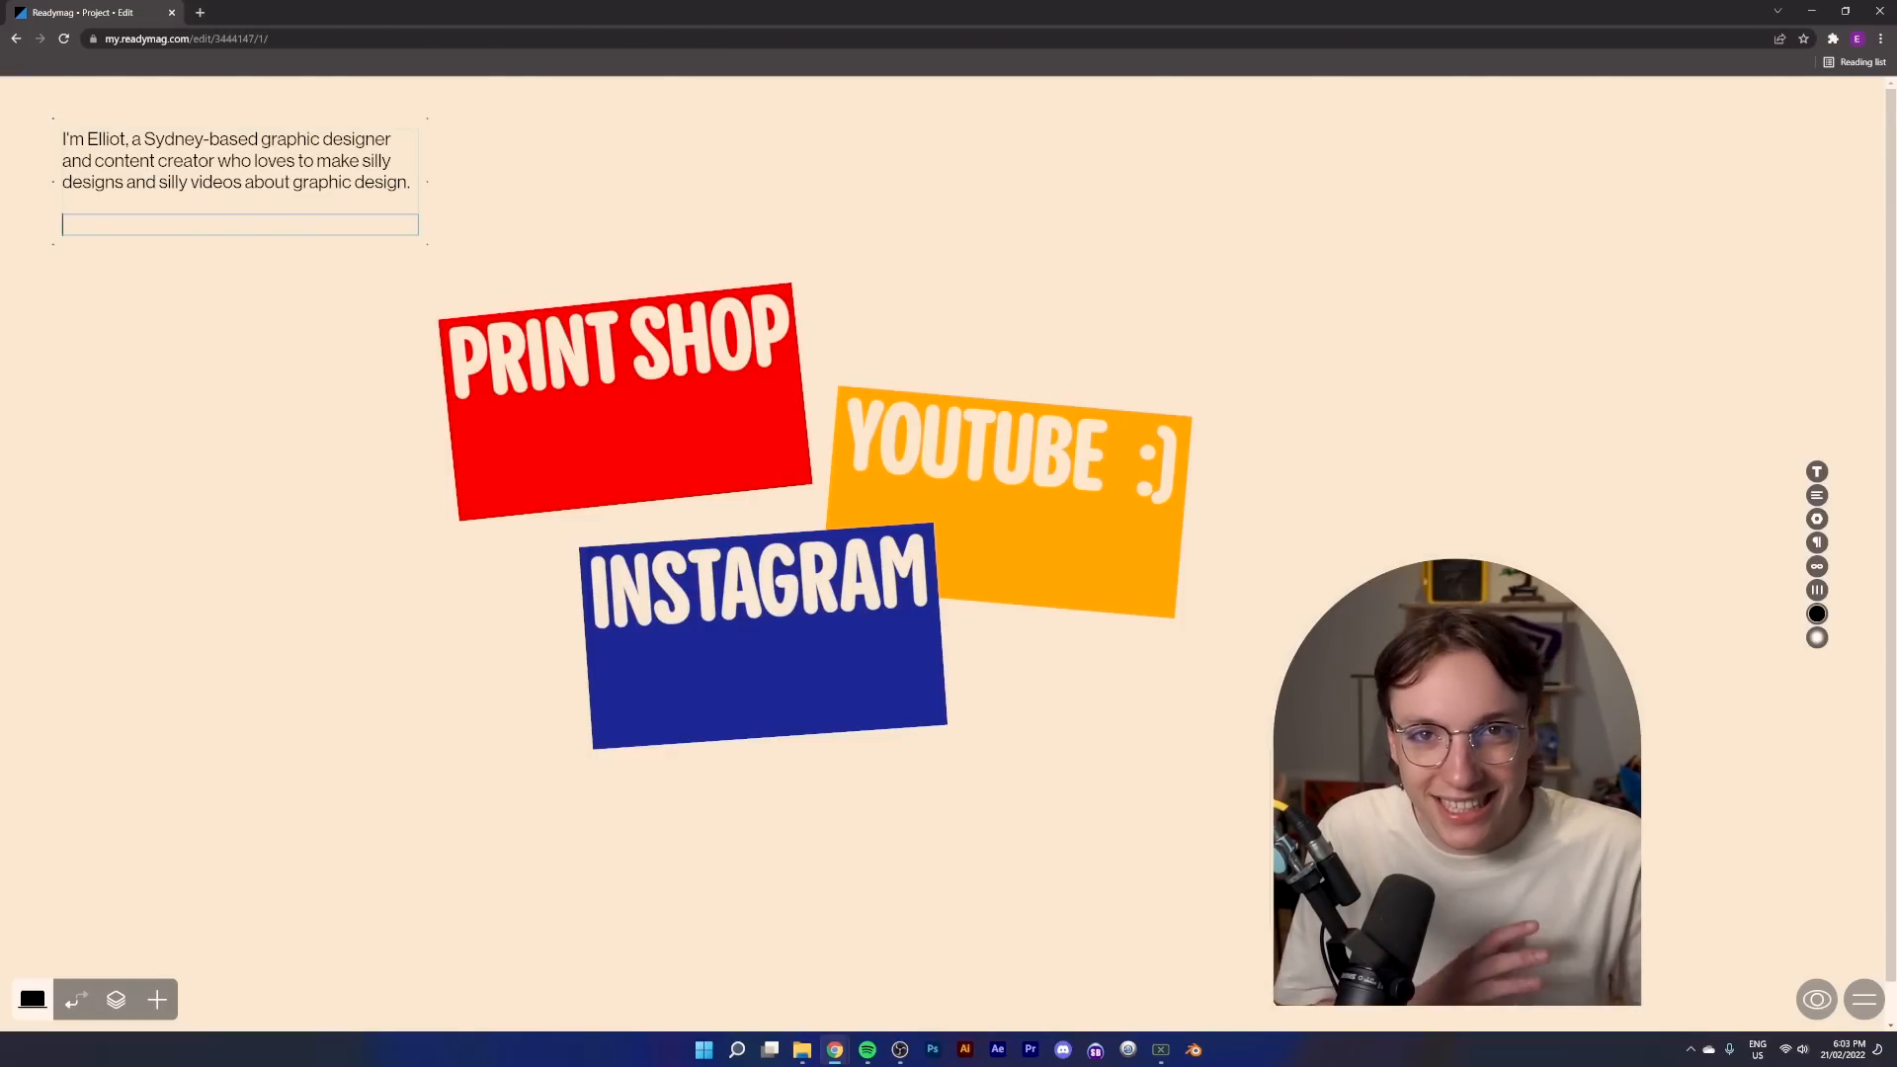
Add a second bio paragraph: "I have worked with big dog clients before. I can't really remember who, but, trust me, they were "big dog clients""
type("I ha")
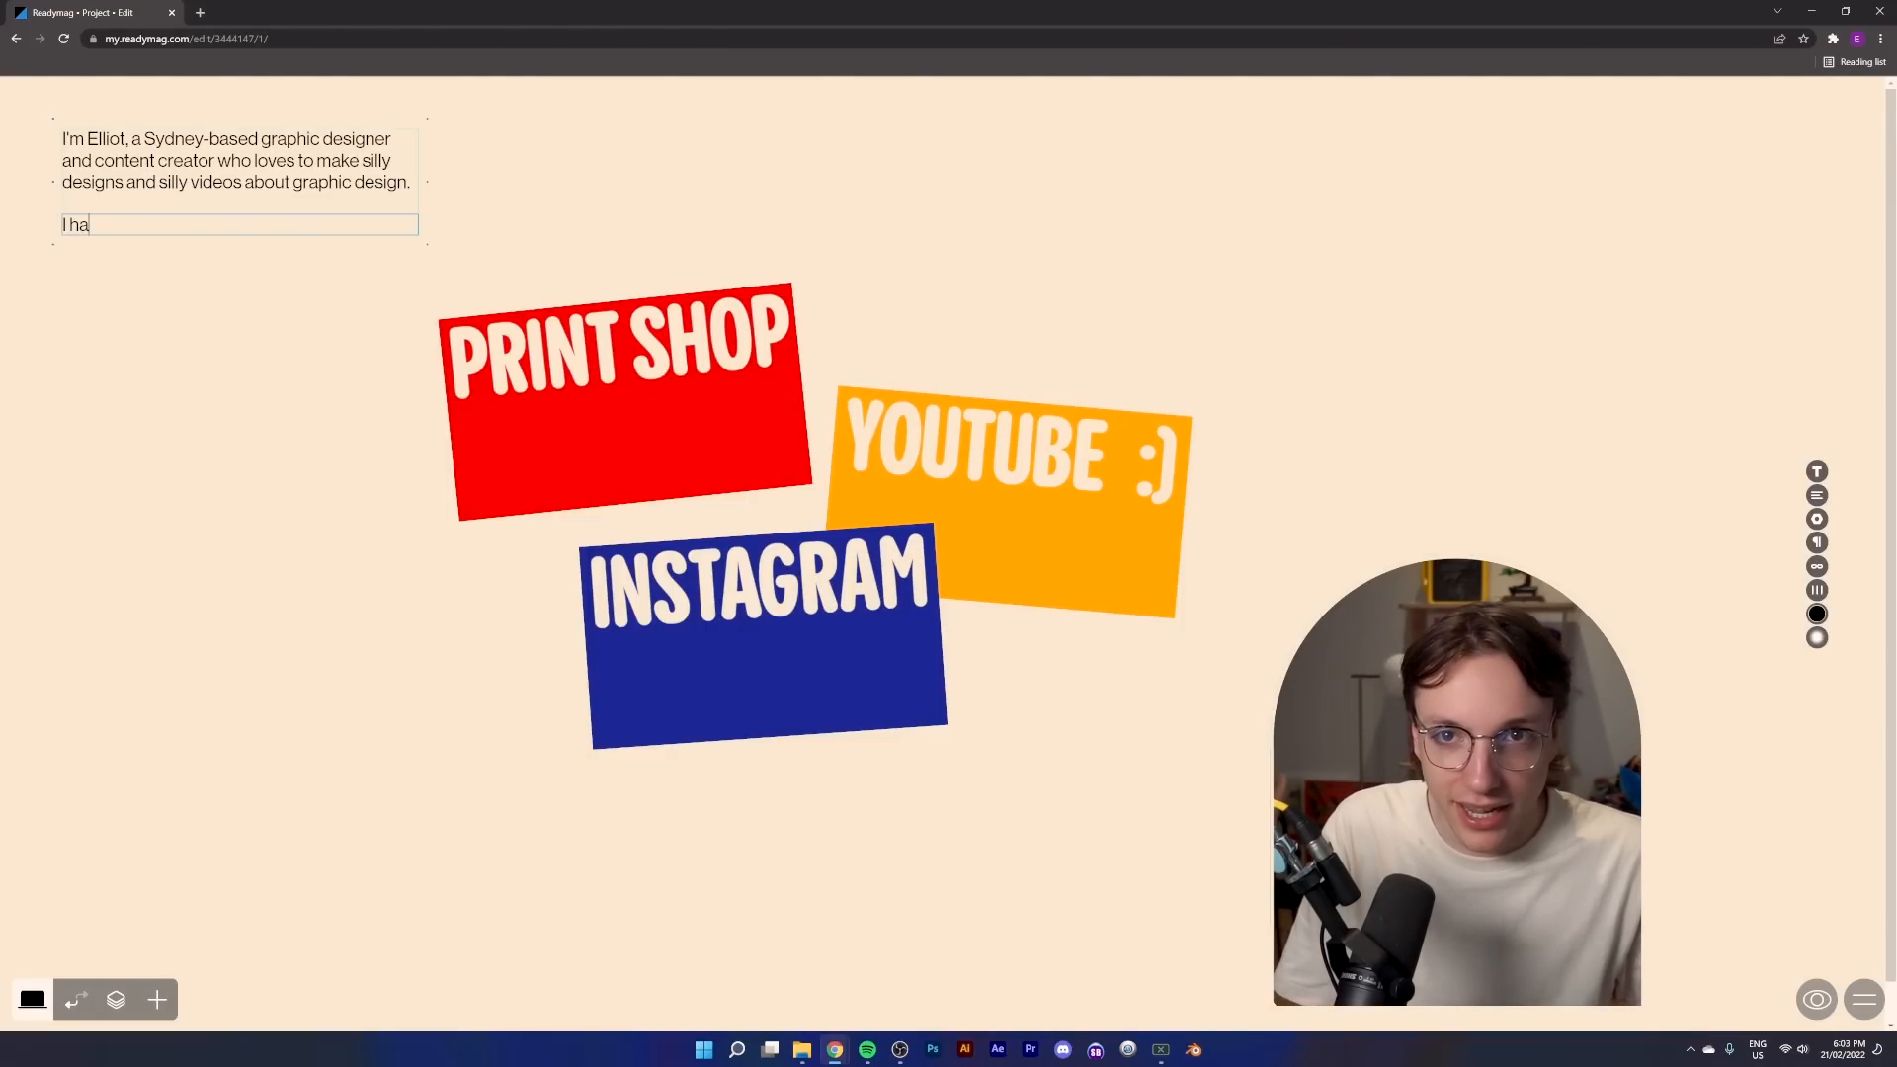
type("ve worked with")
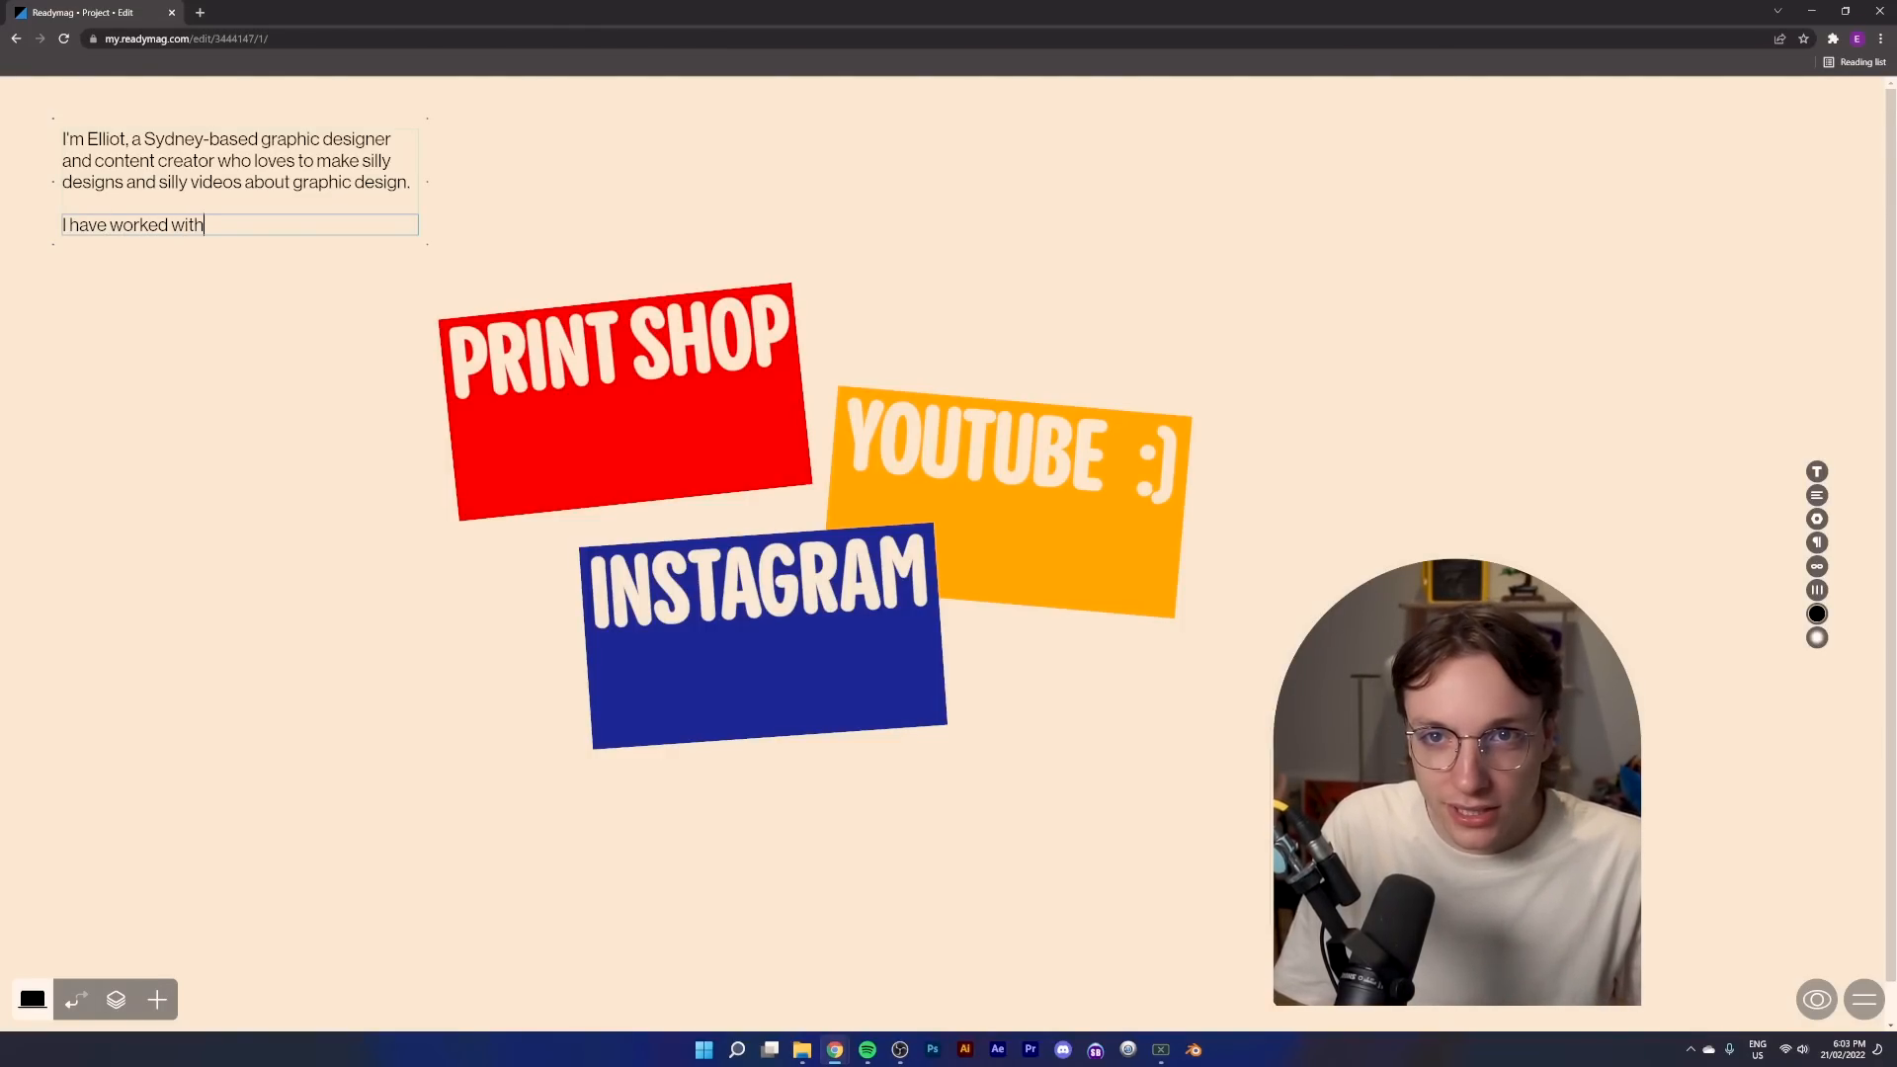
type(" big dog clients before. I can")
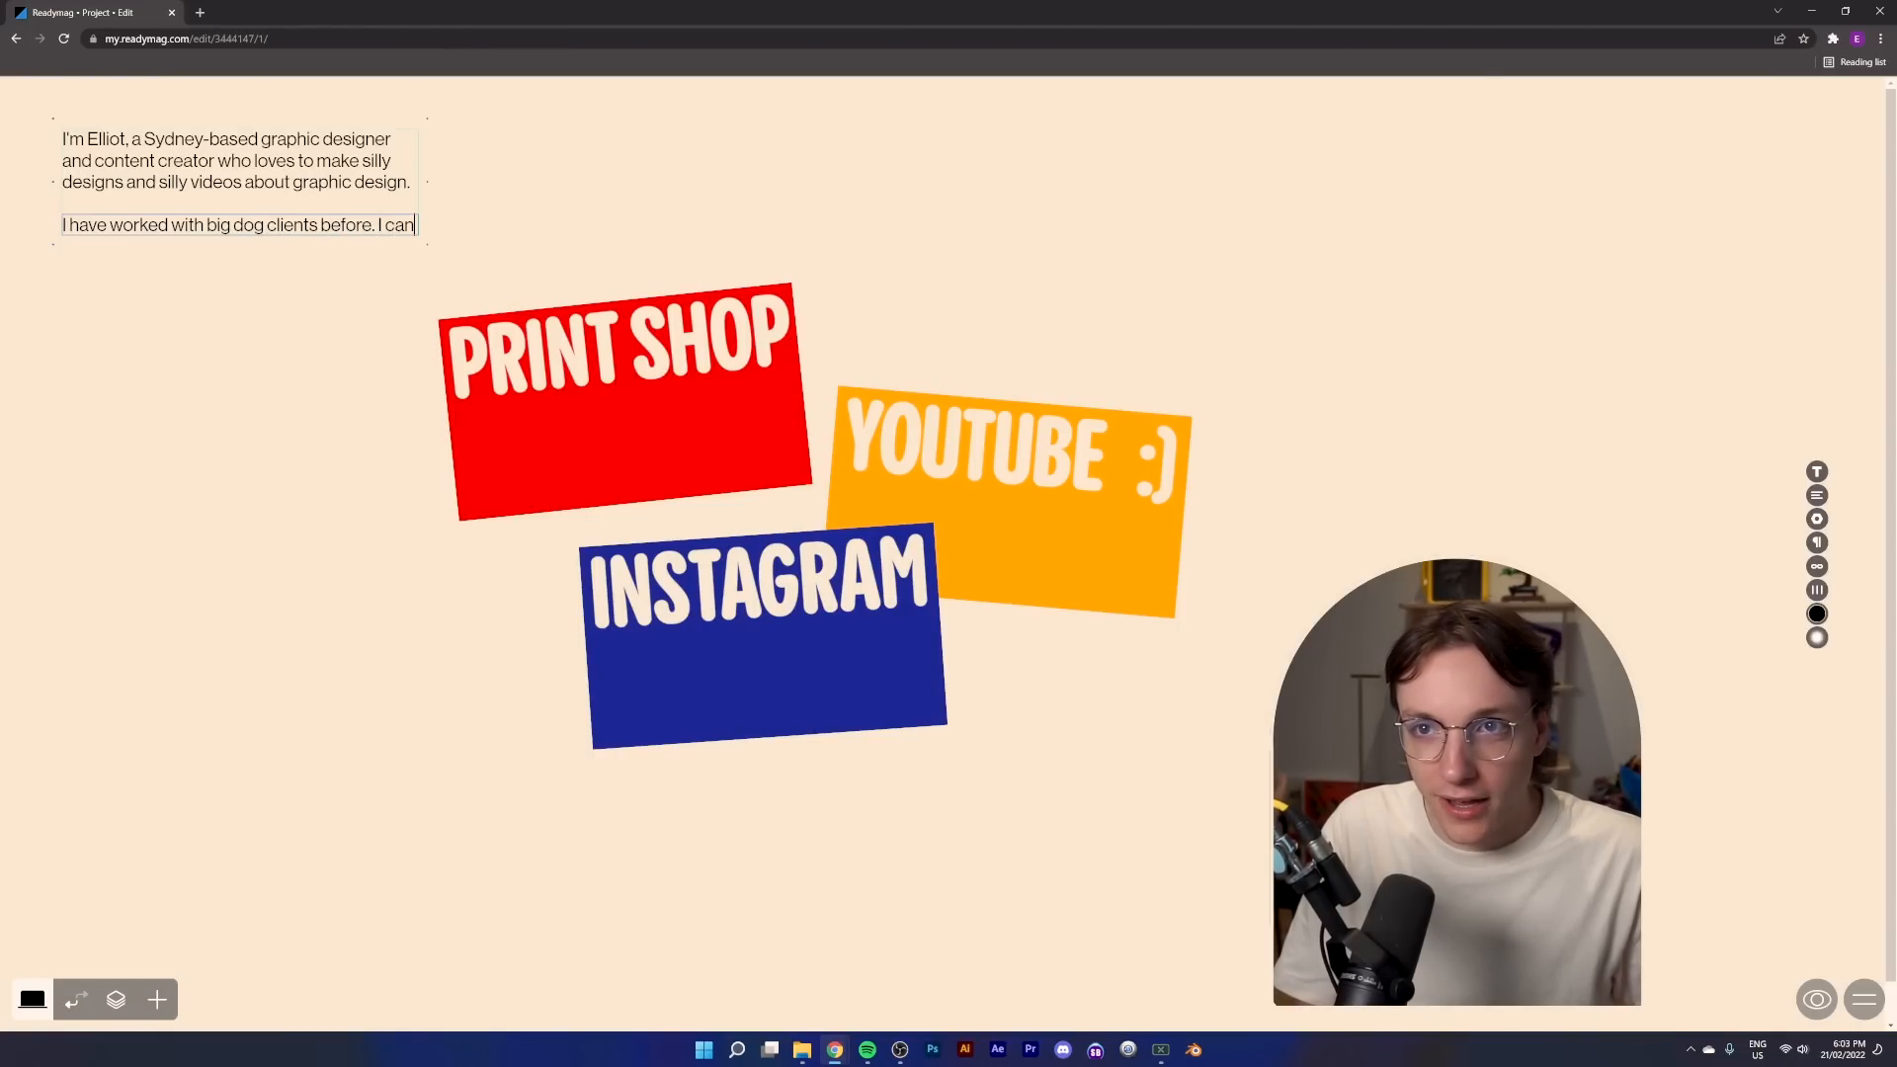
type("'t really remember")
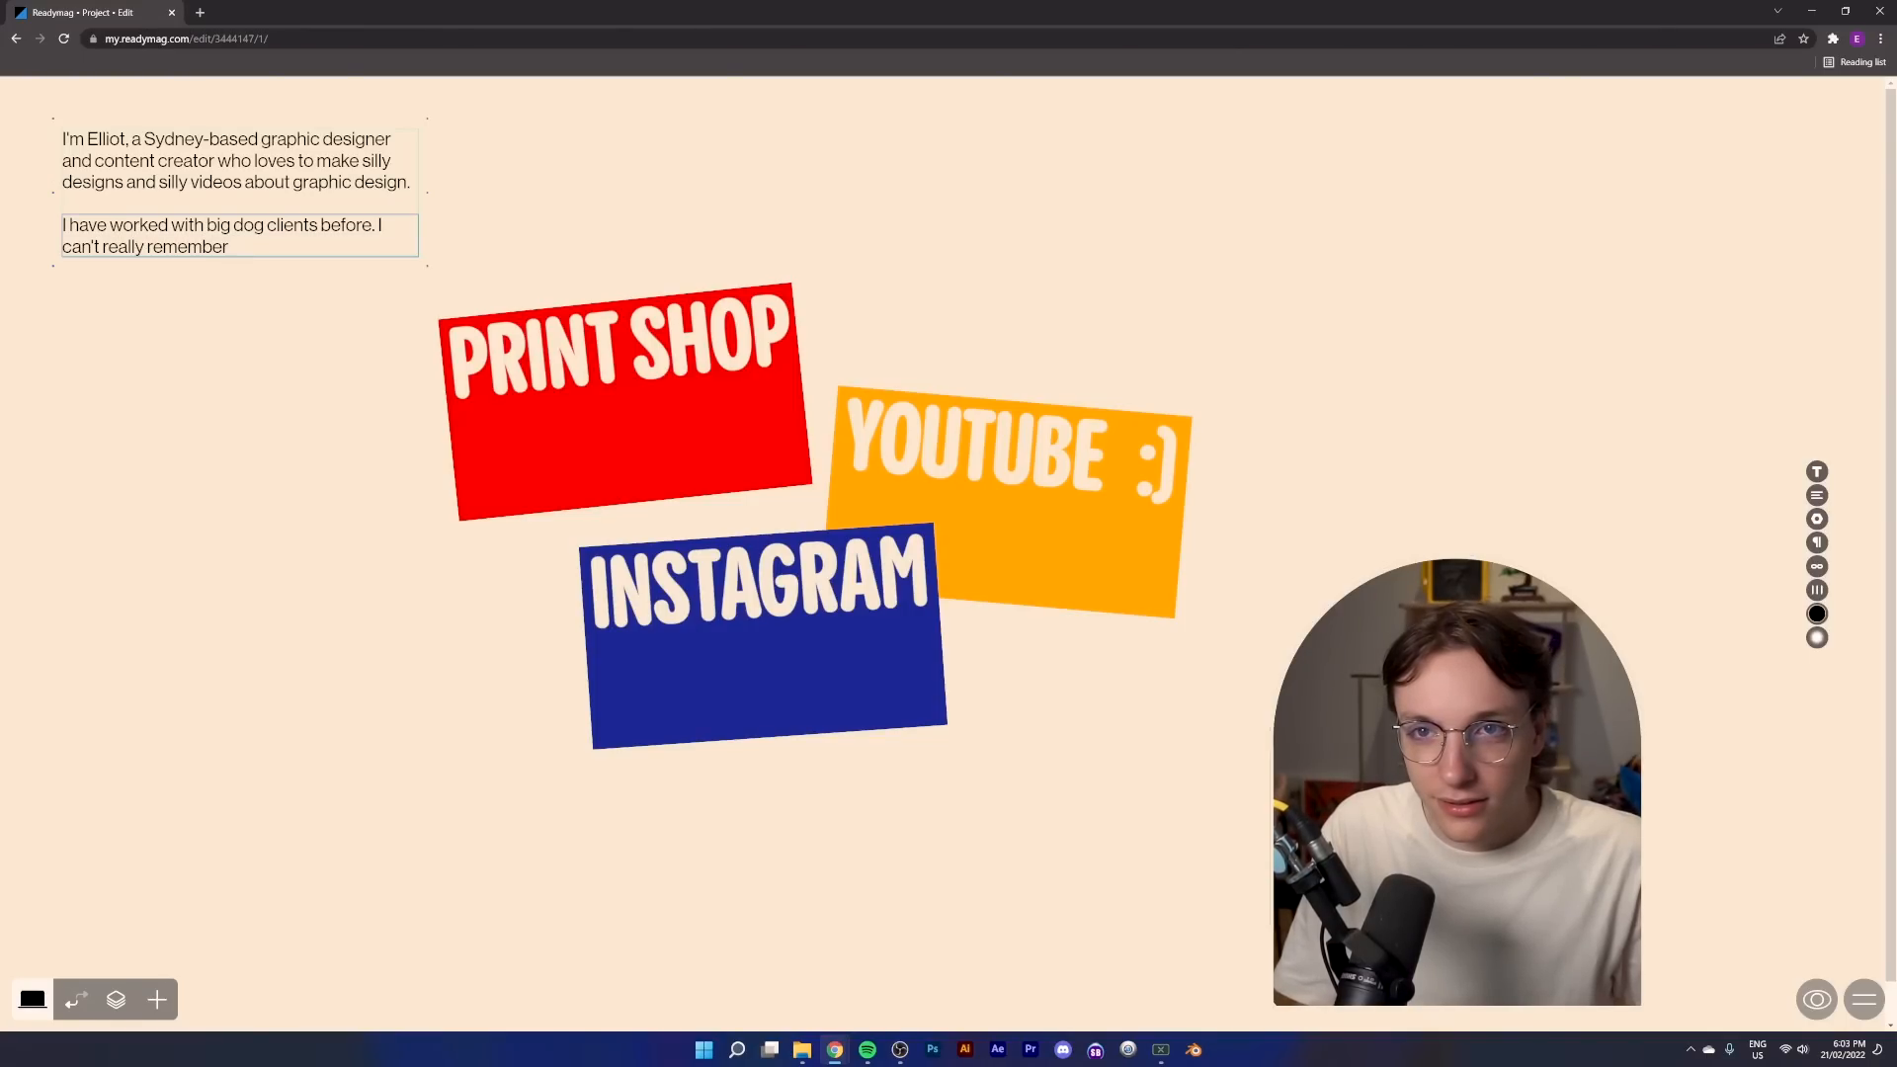
type(" who")
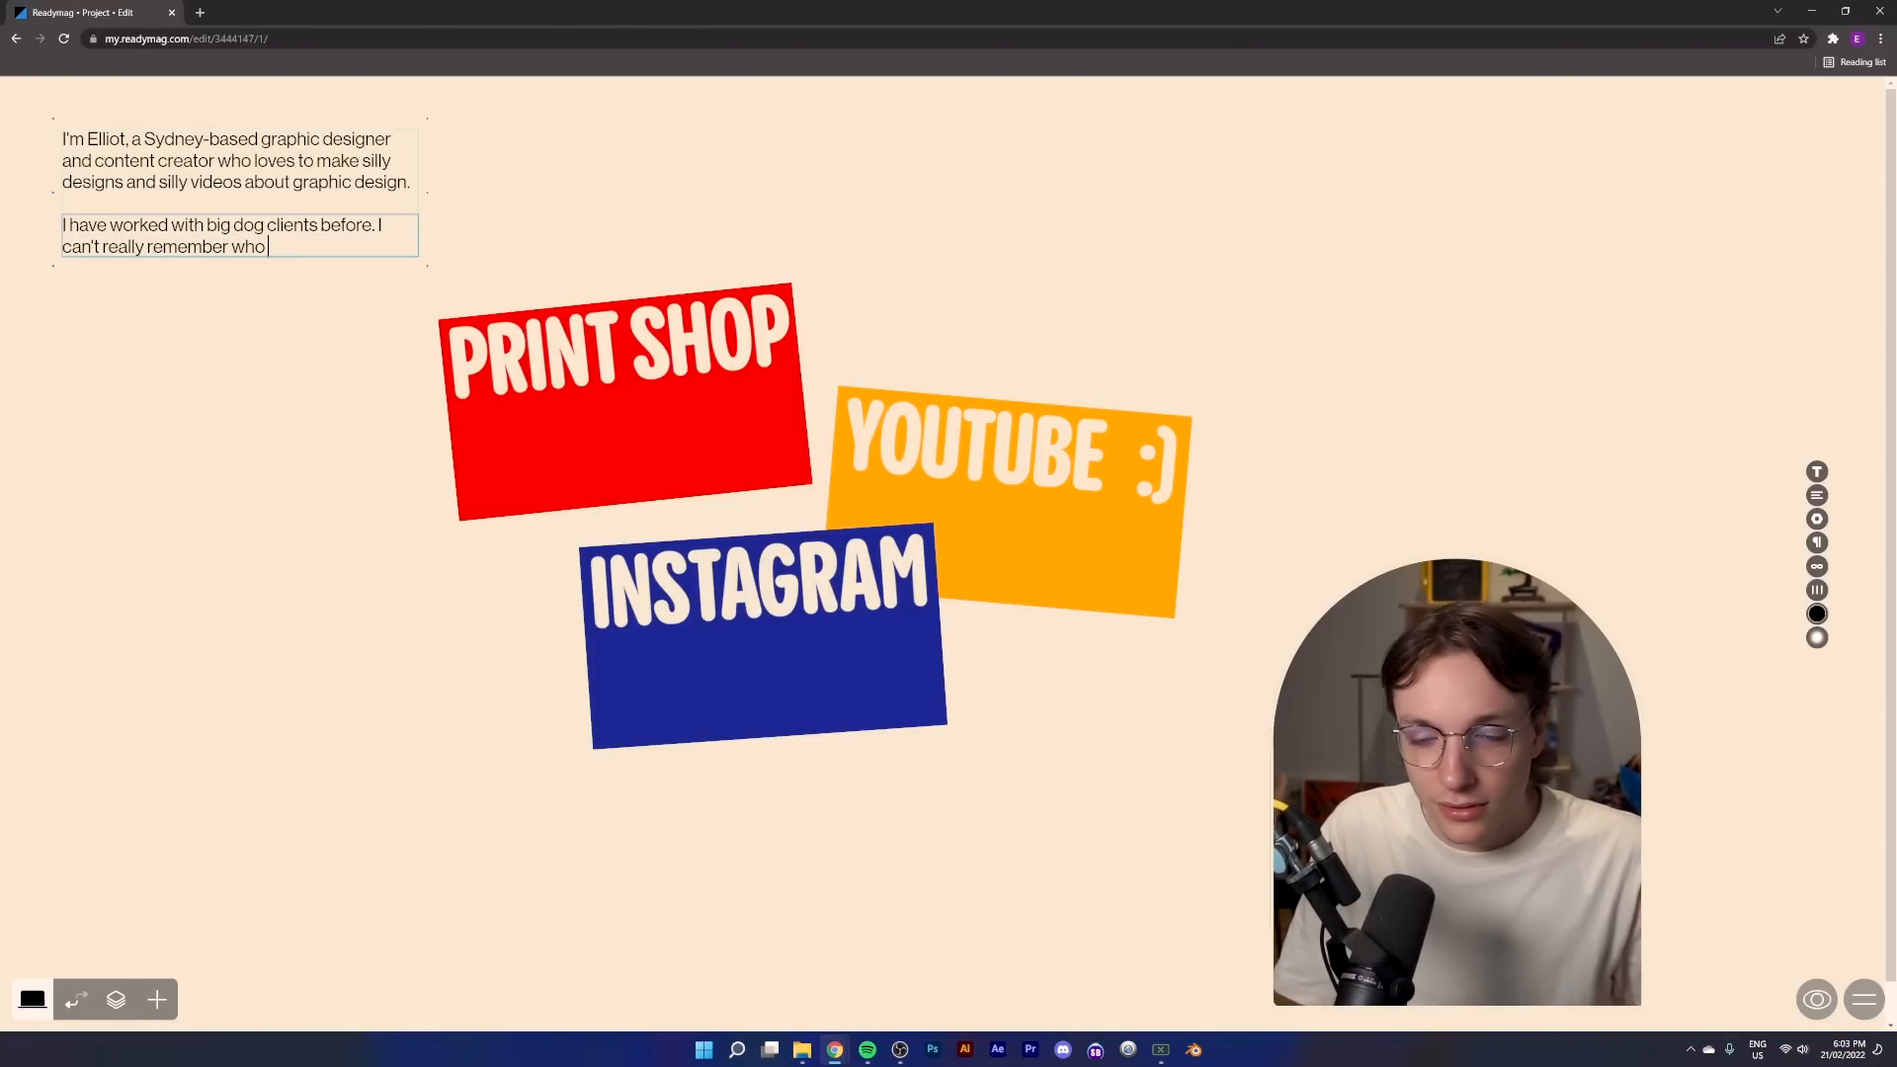
type(", but")
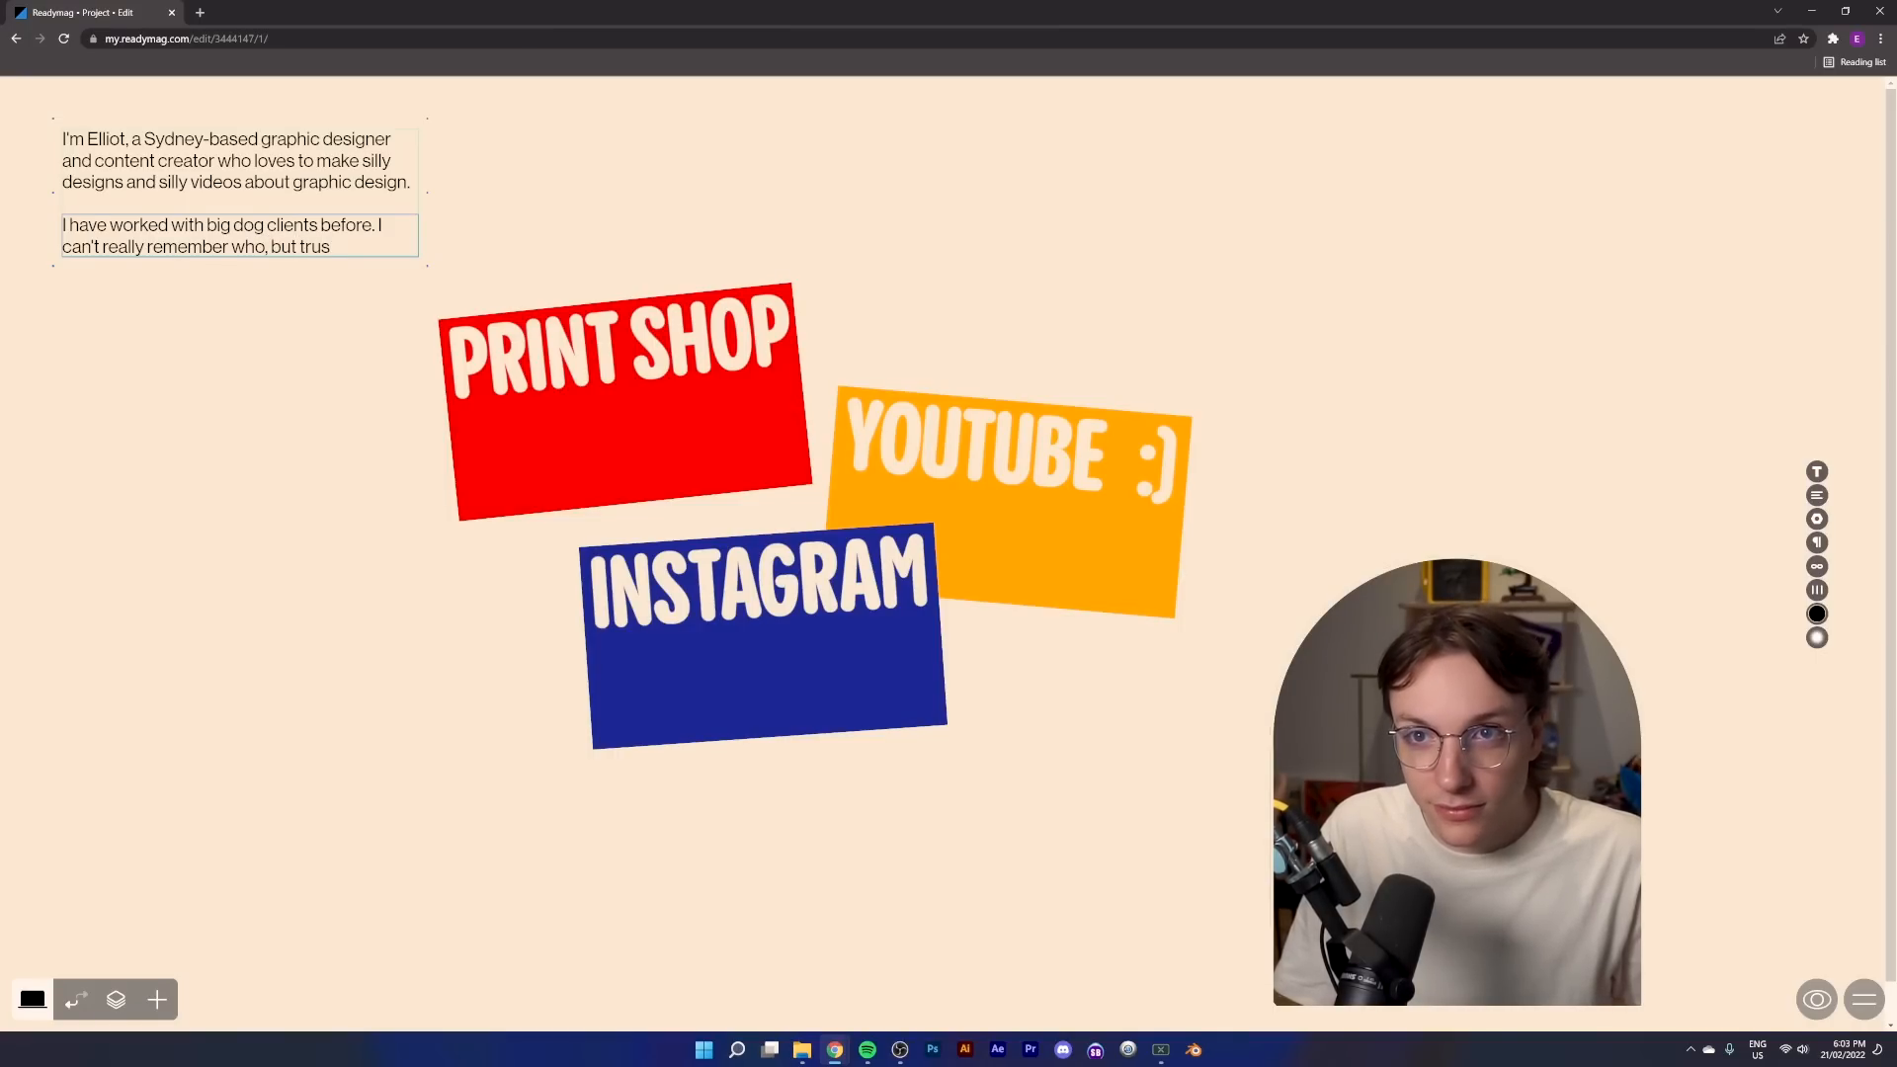
type(", ")
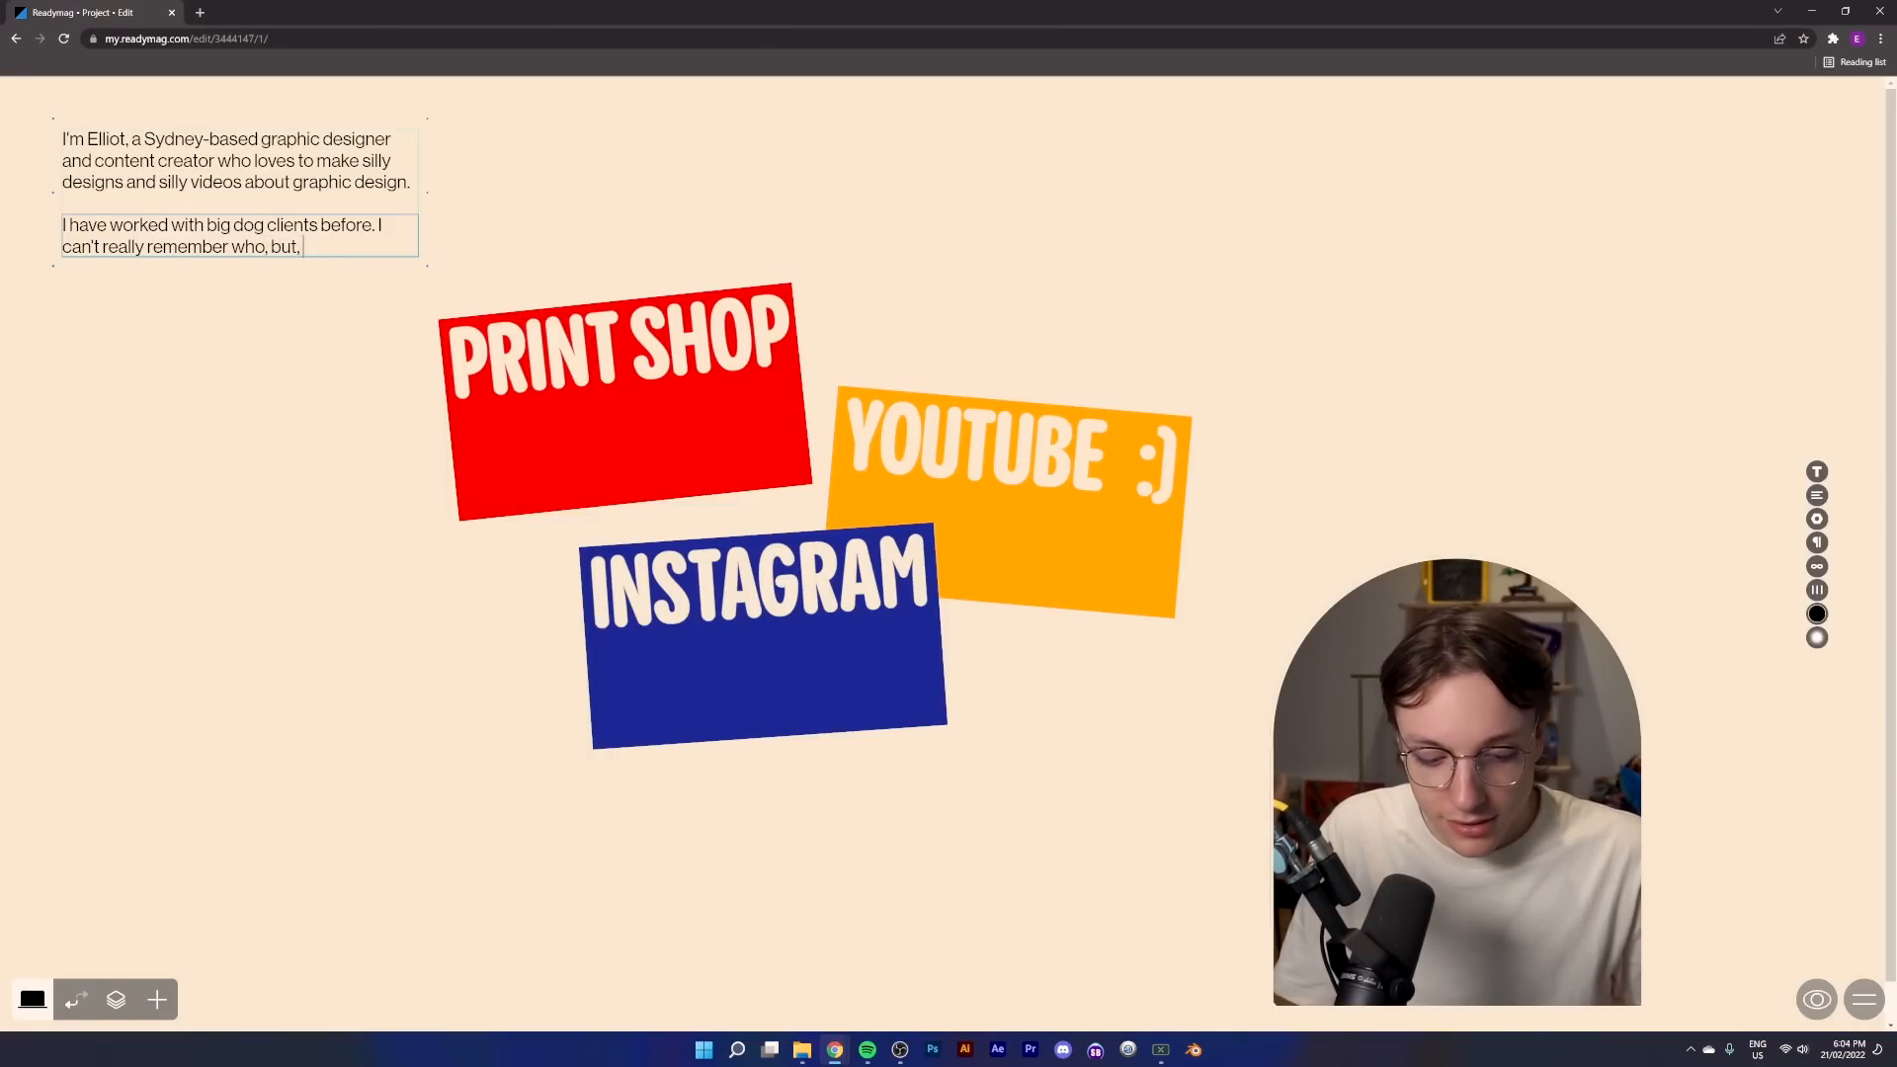
type("trust me, they were \"")
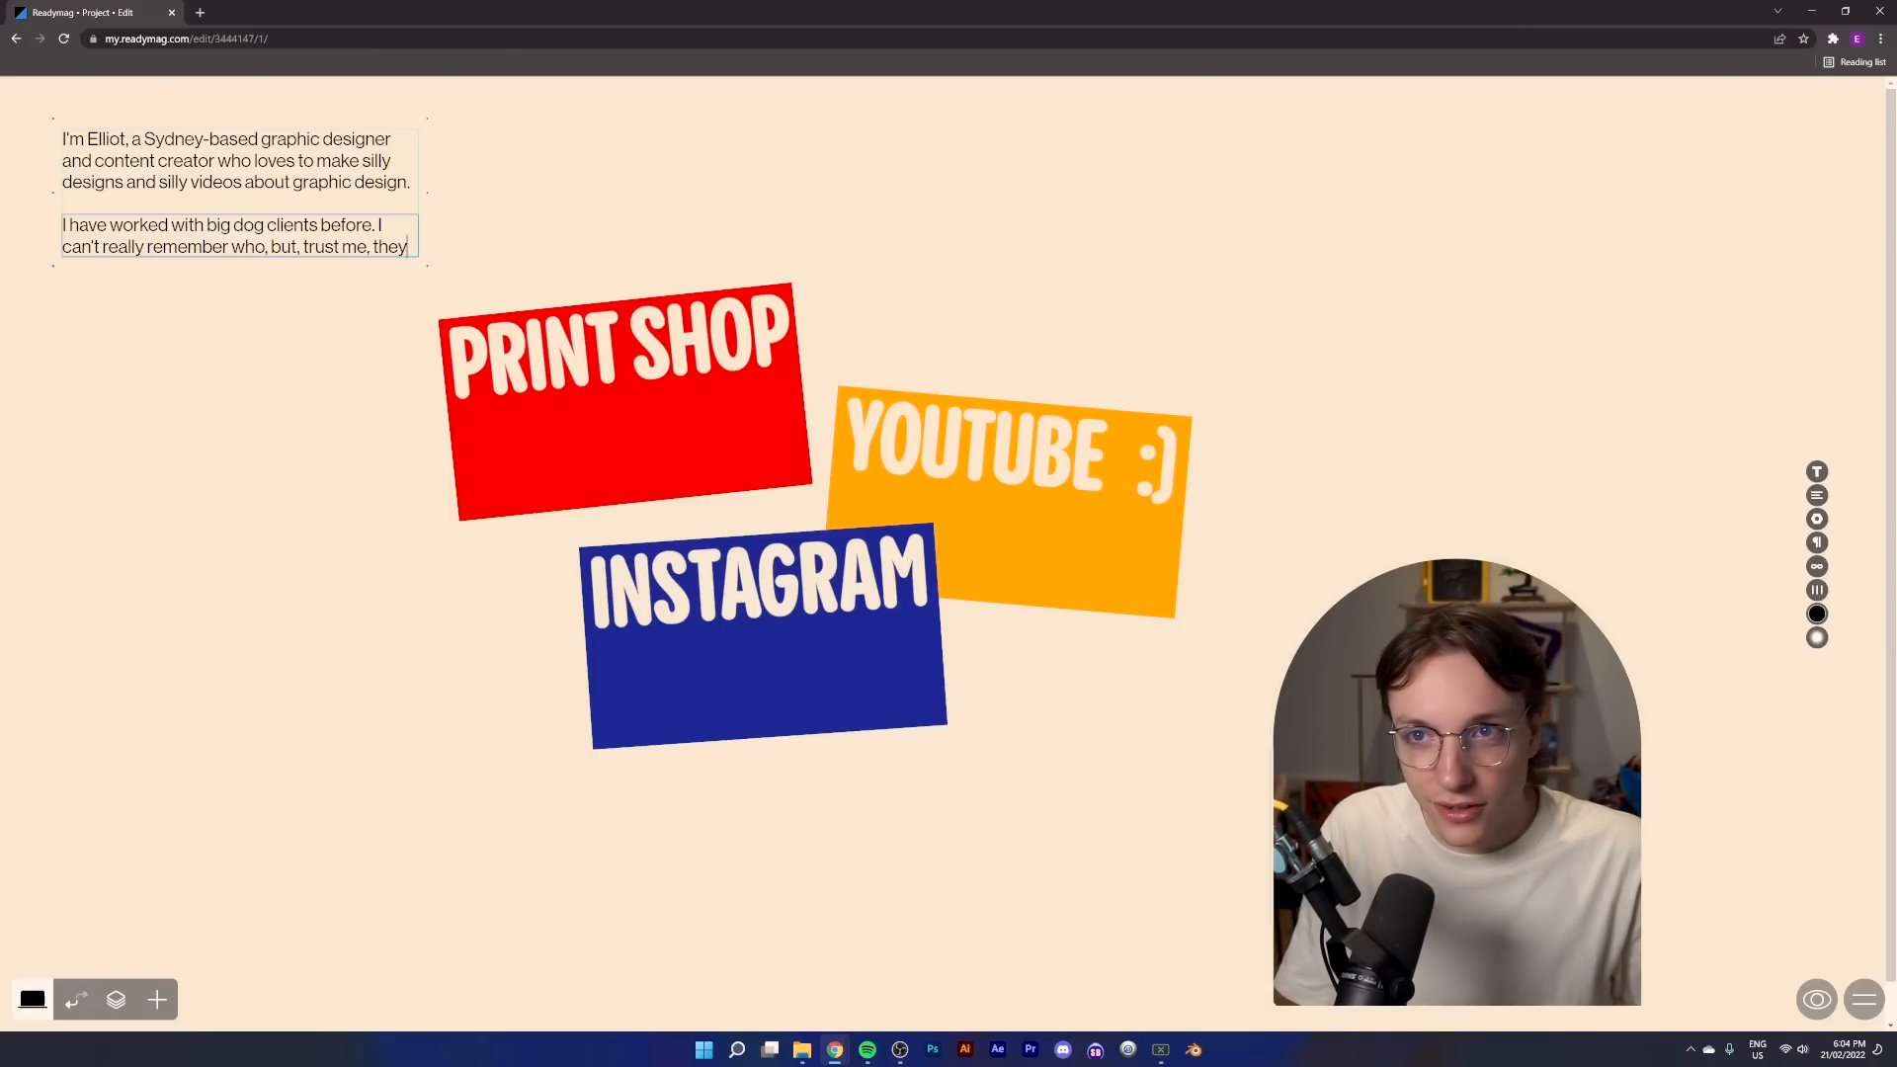
type("big dog clients")
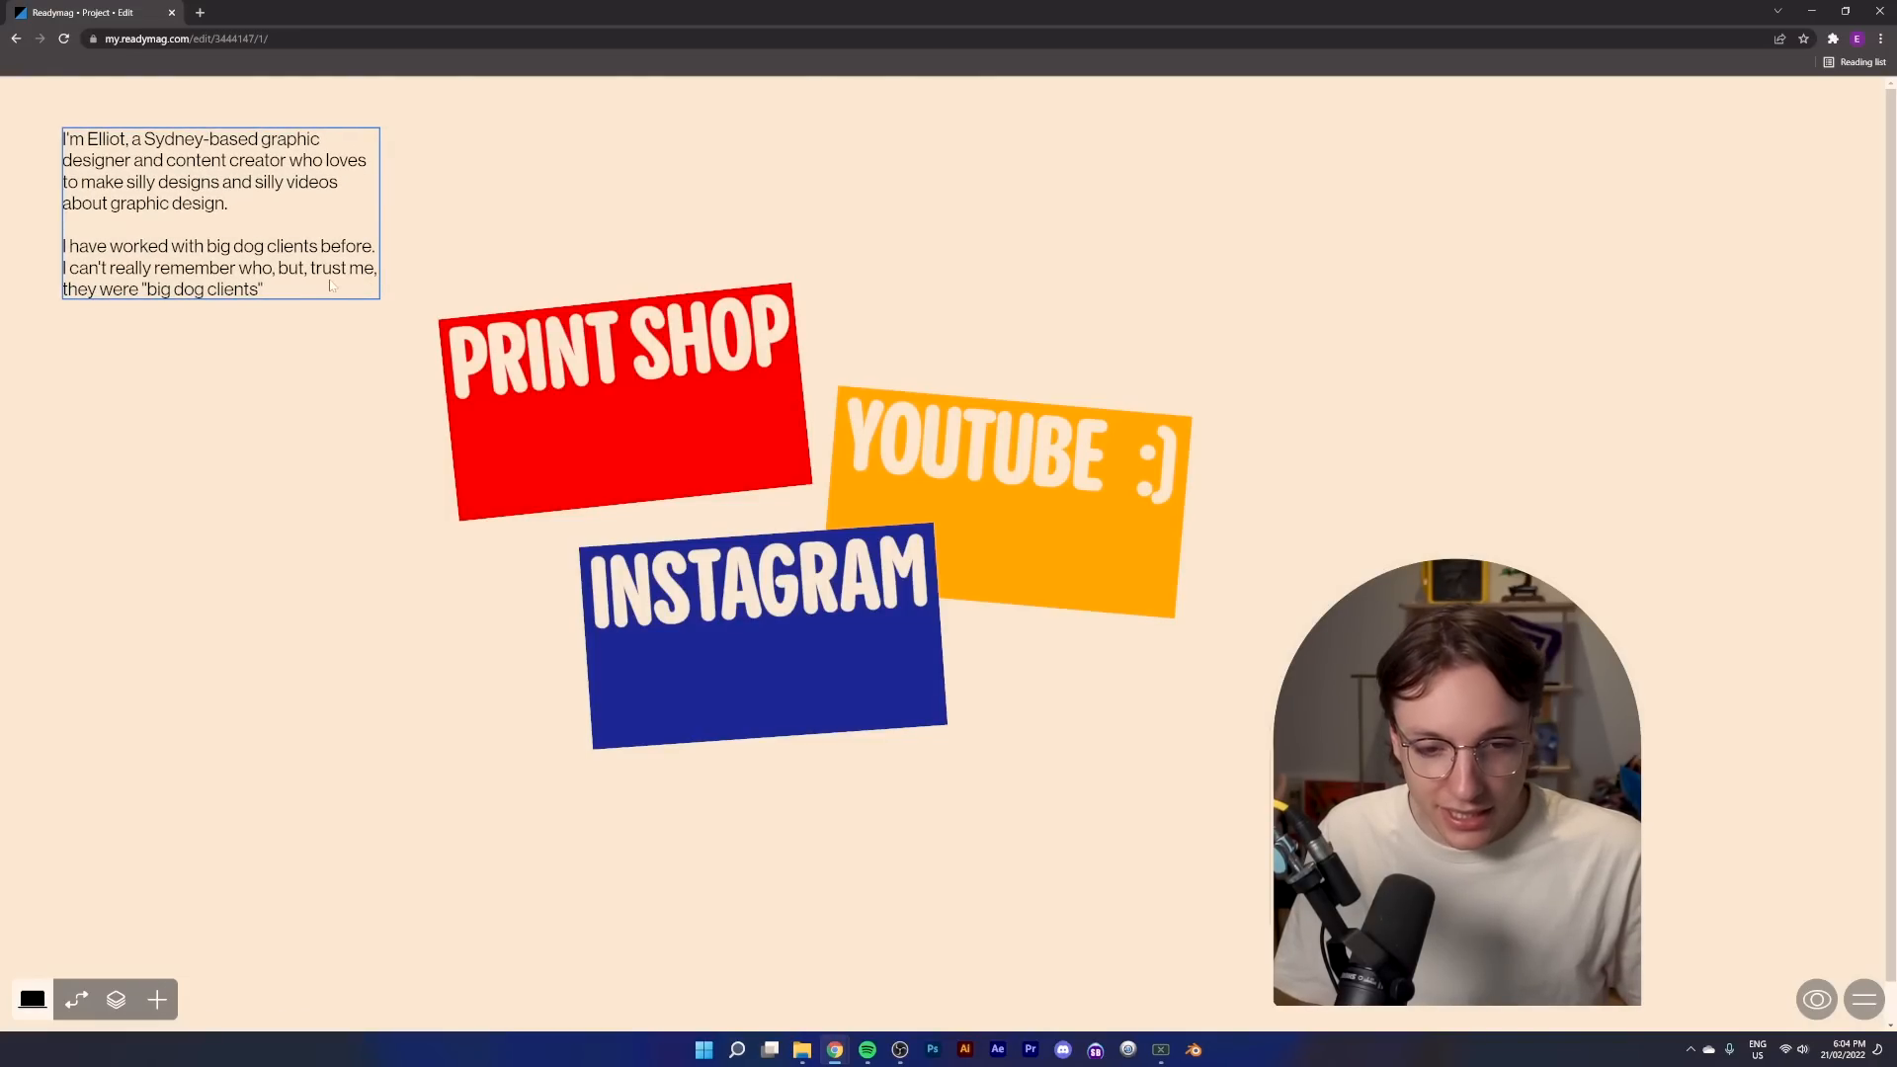
Paste the copied Instagram profile URL as a new text block and move it to the page's lower-left corner
type("https://www.instagram.com/elliotisacoolguy/")
left_click(897, 348)
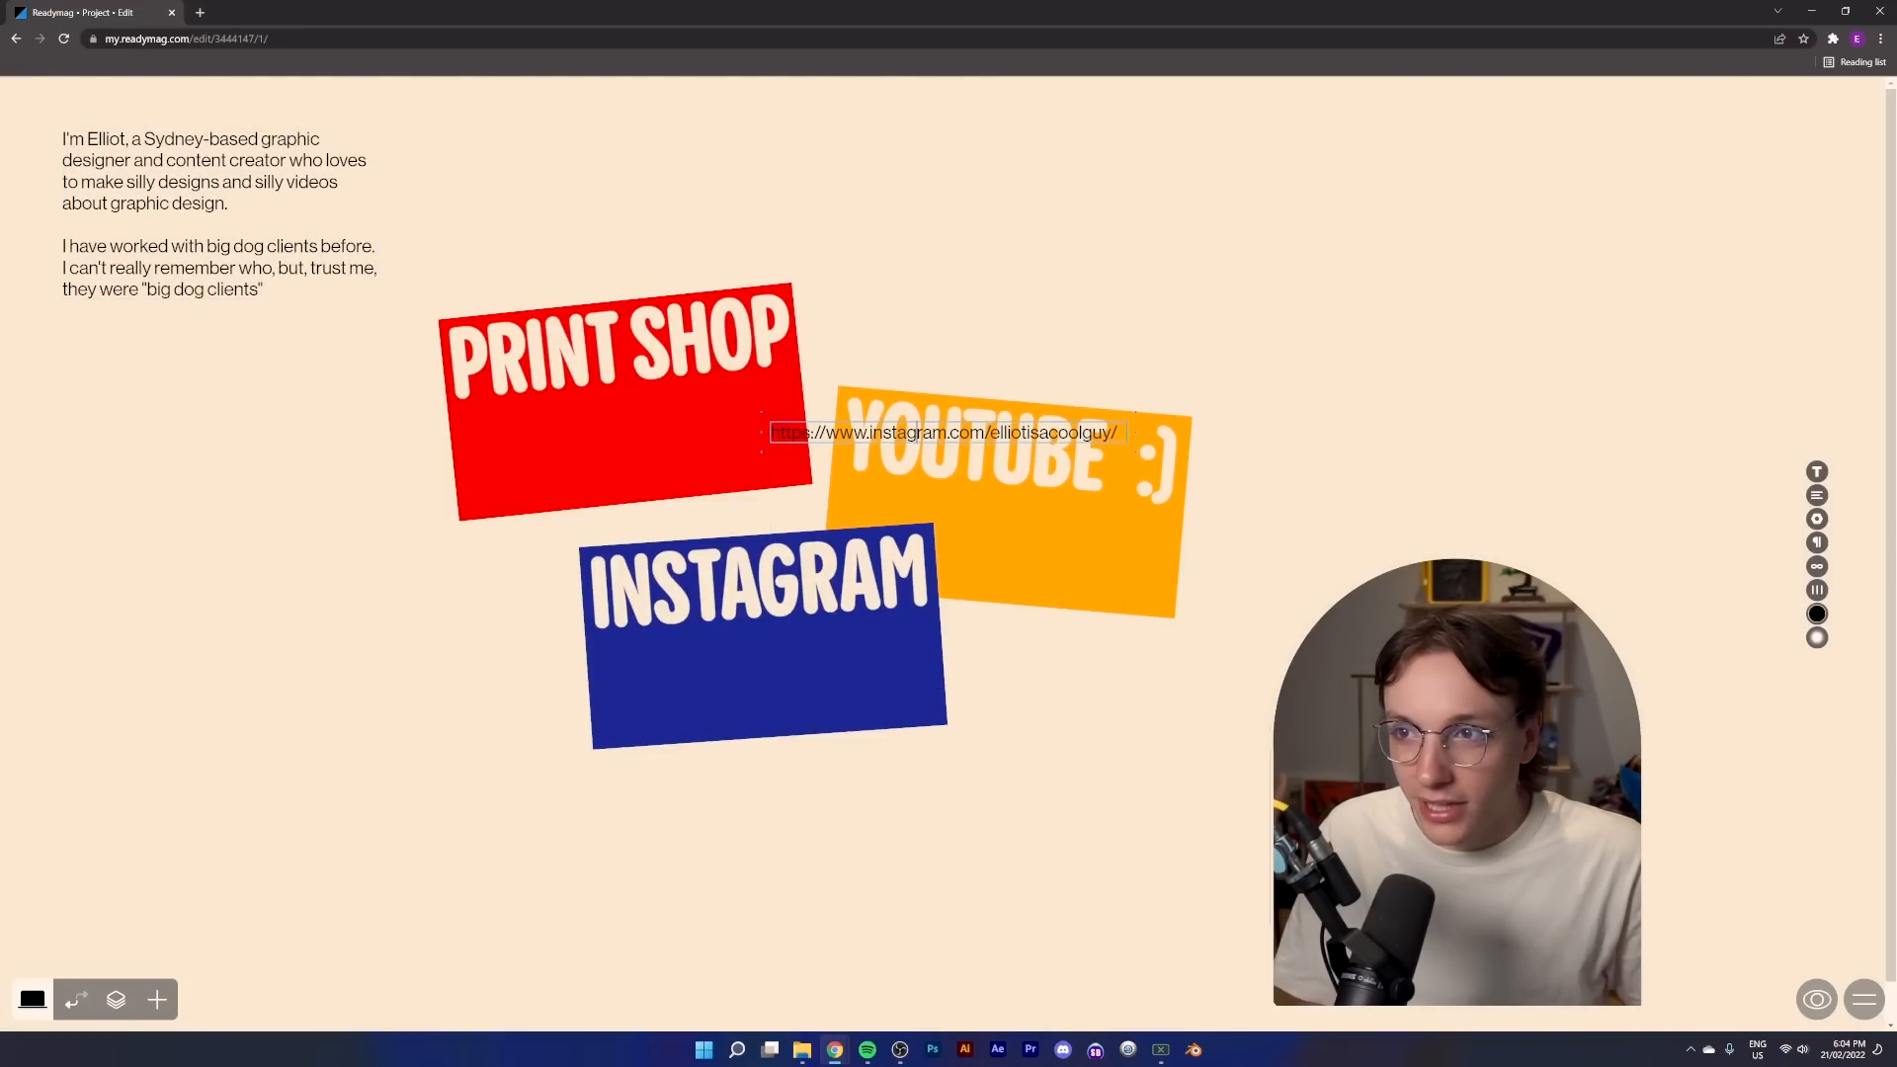
left_click(897, 347)
left_click_drag(832, 425, 146, 921)
double_click(146, 922)
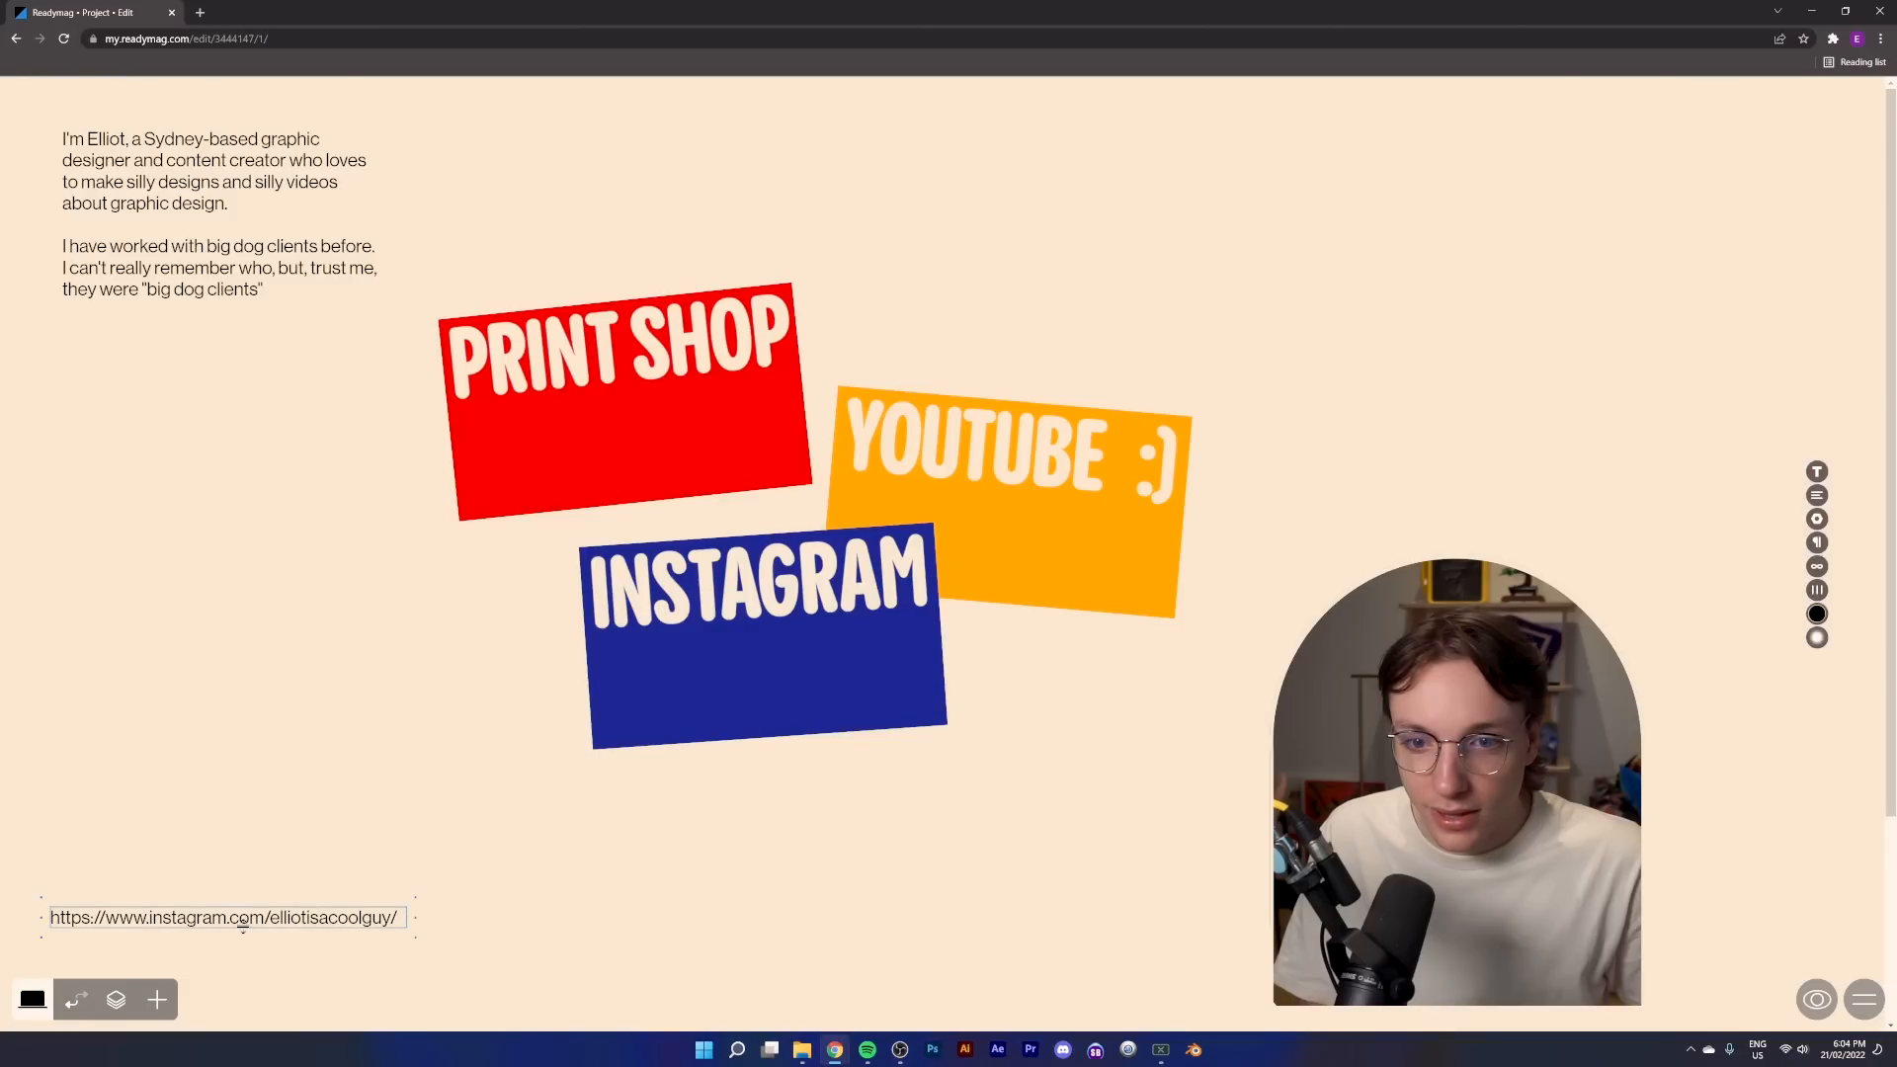
Replace the pasted URL text with the Instagram handle and nudge the block slightly lower on the page
triple_click(241, 923)
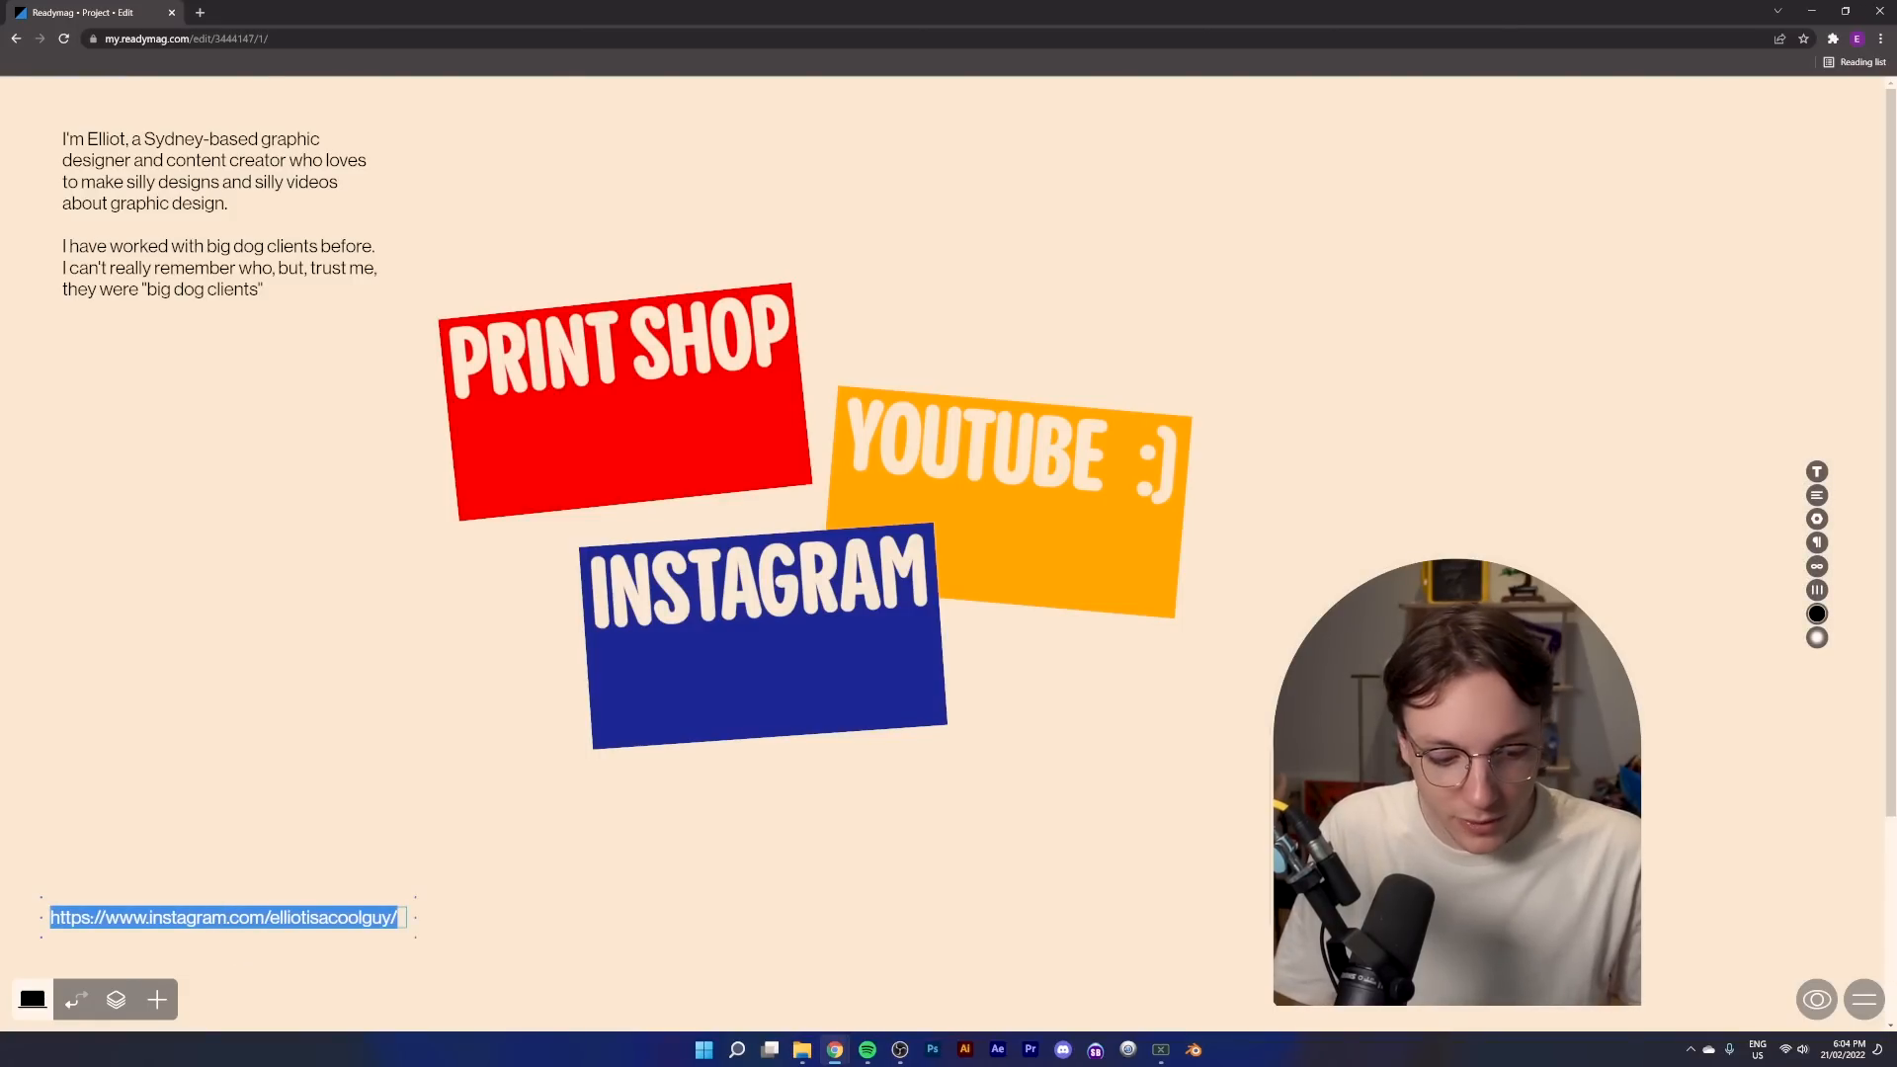
type("@elliotisacool")
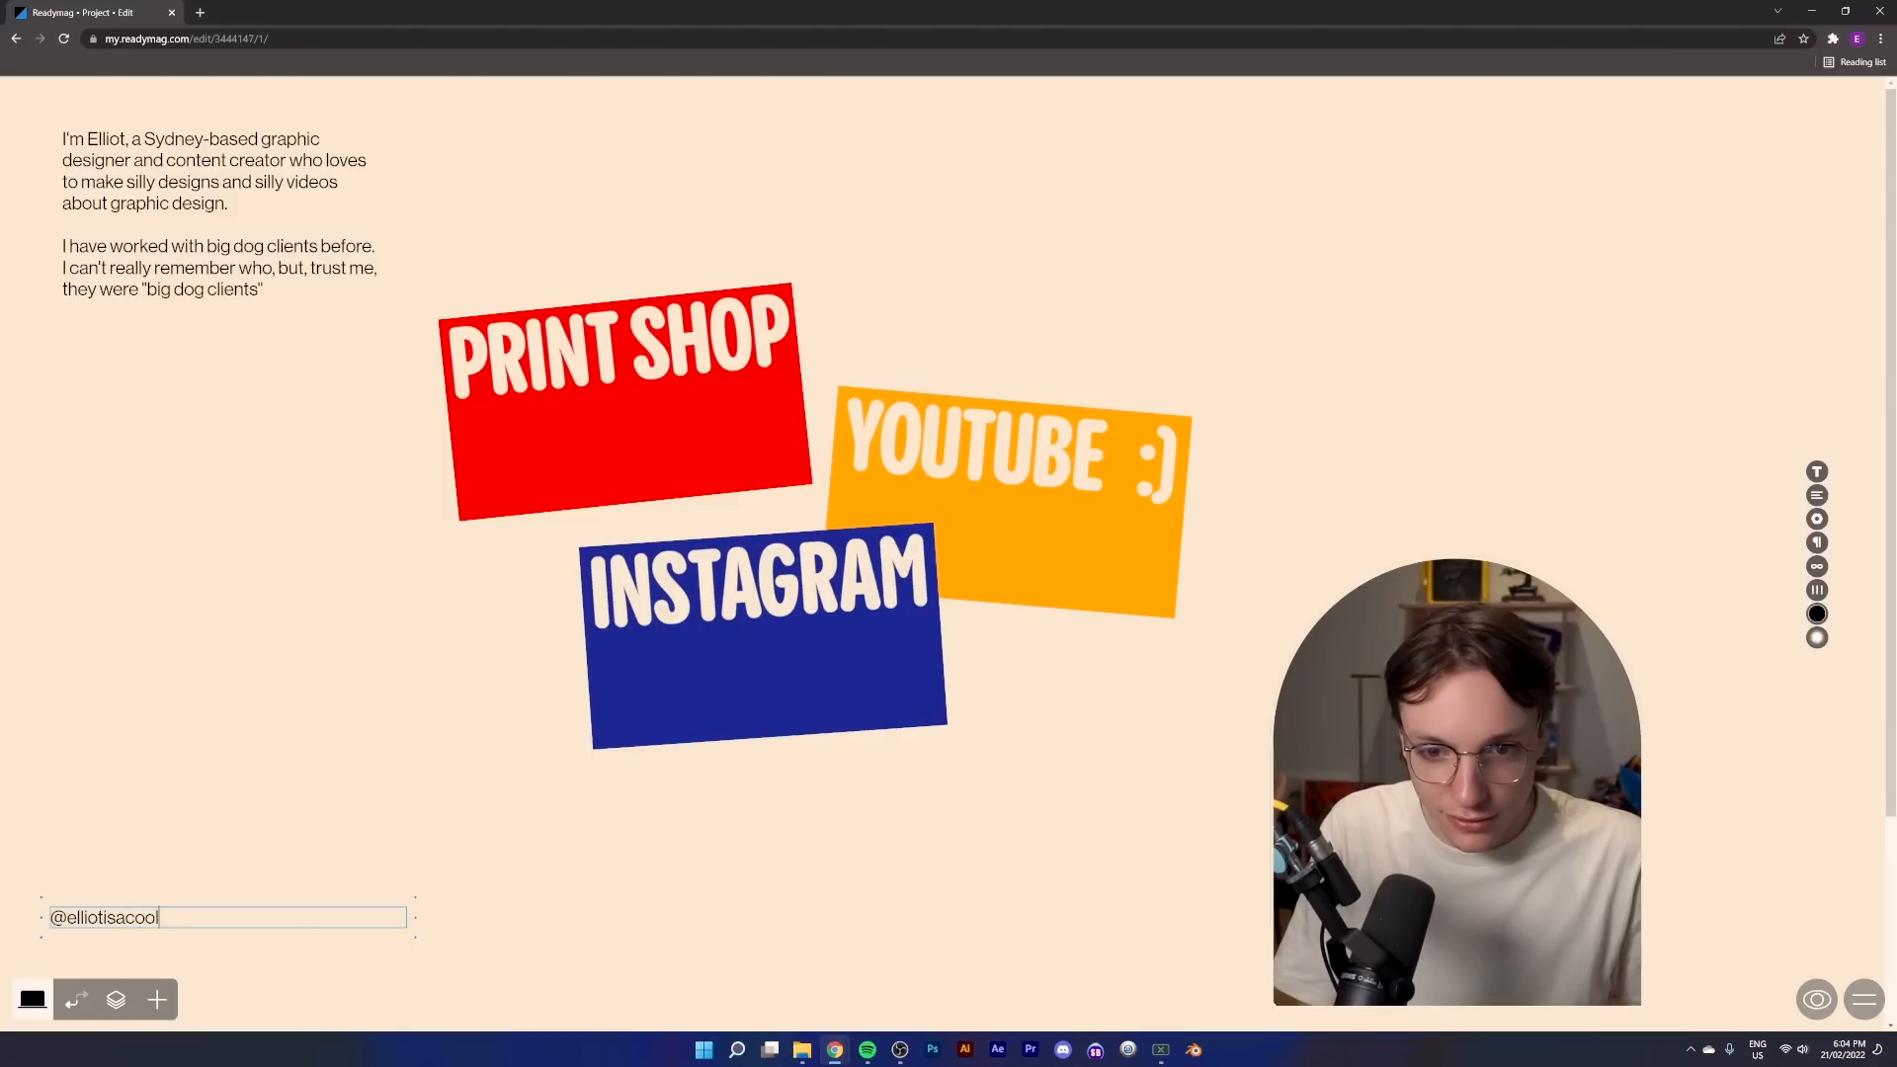
type("guy")
key("Escape")
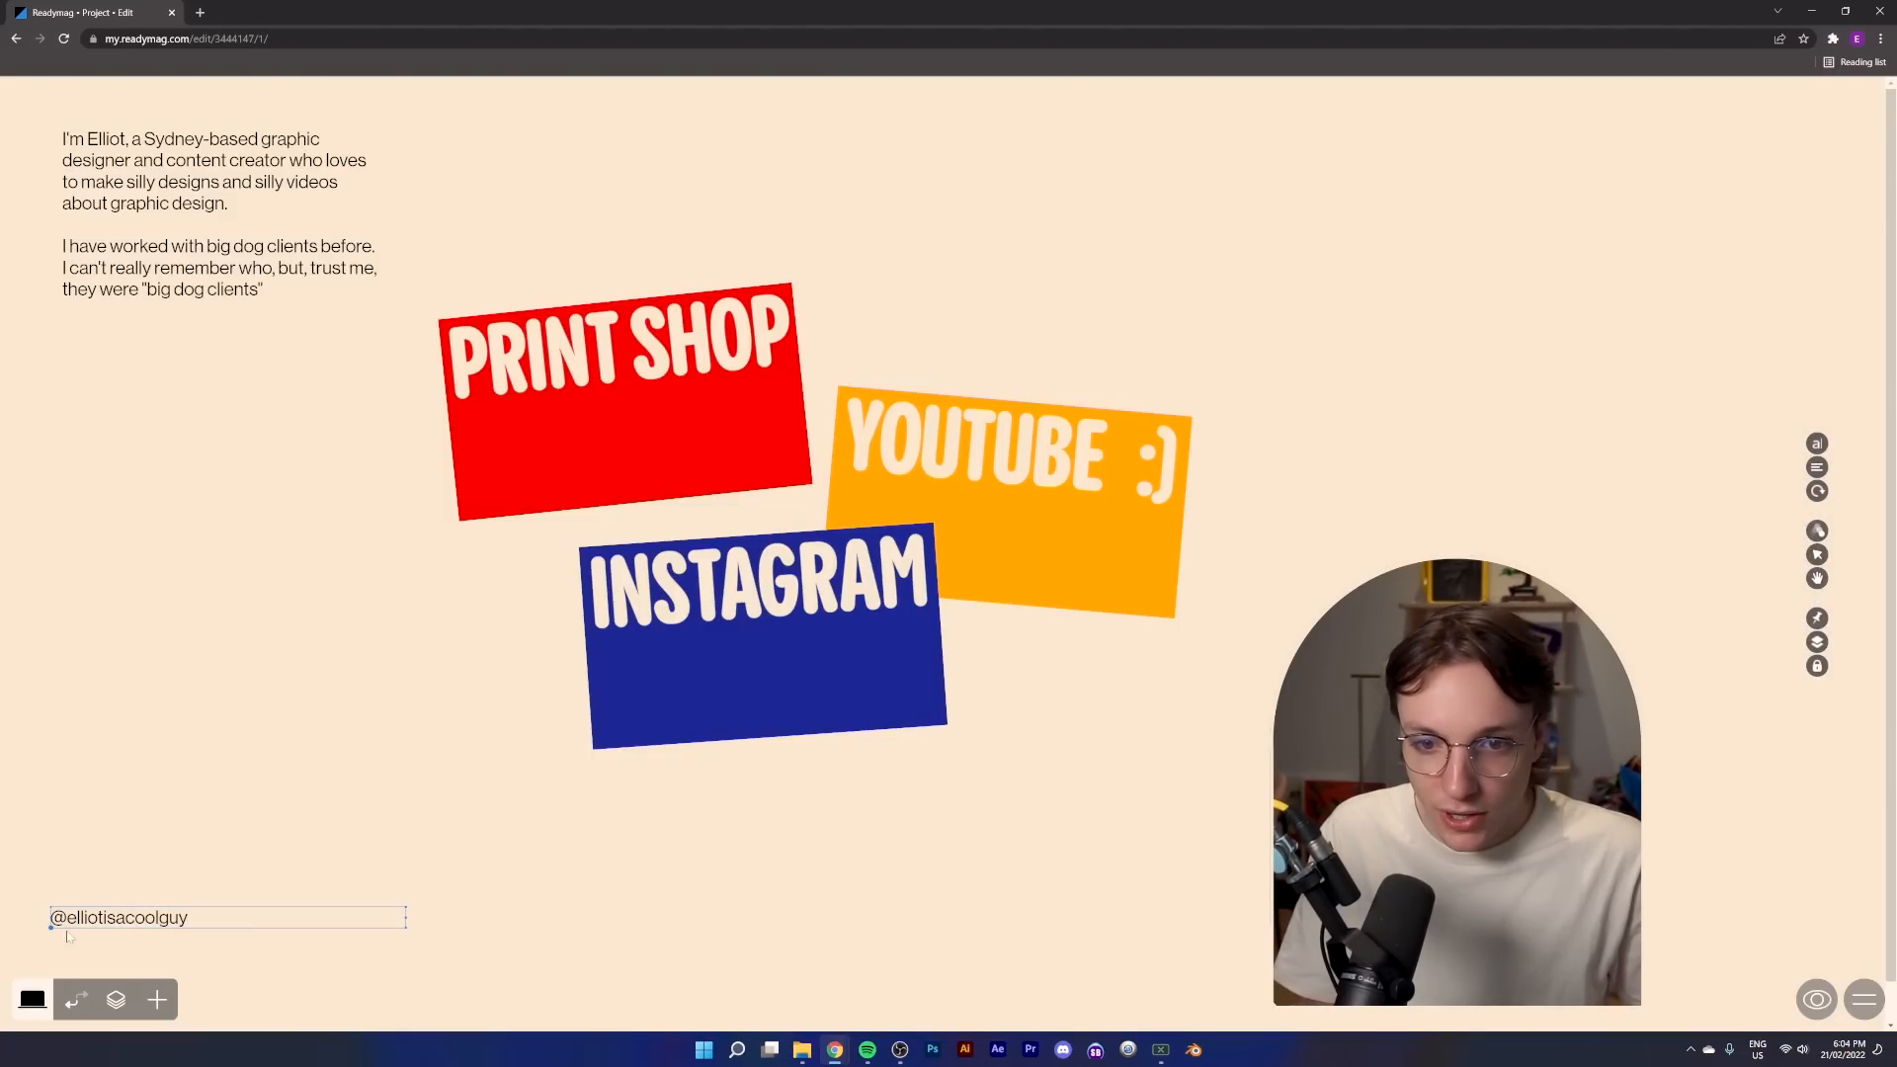
left_click_drag(85, 923, 90, 942)
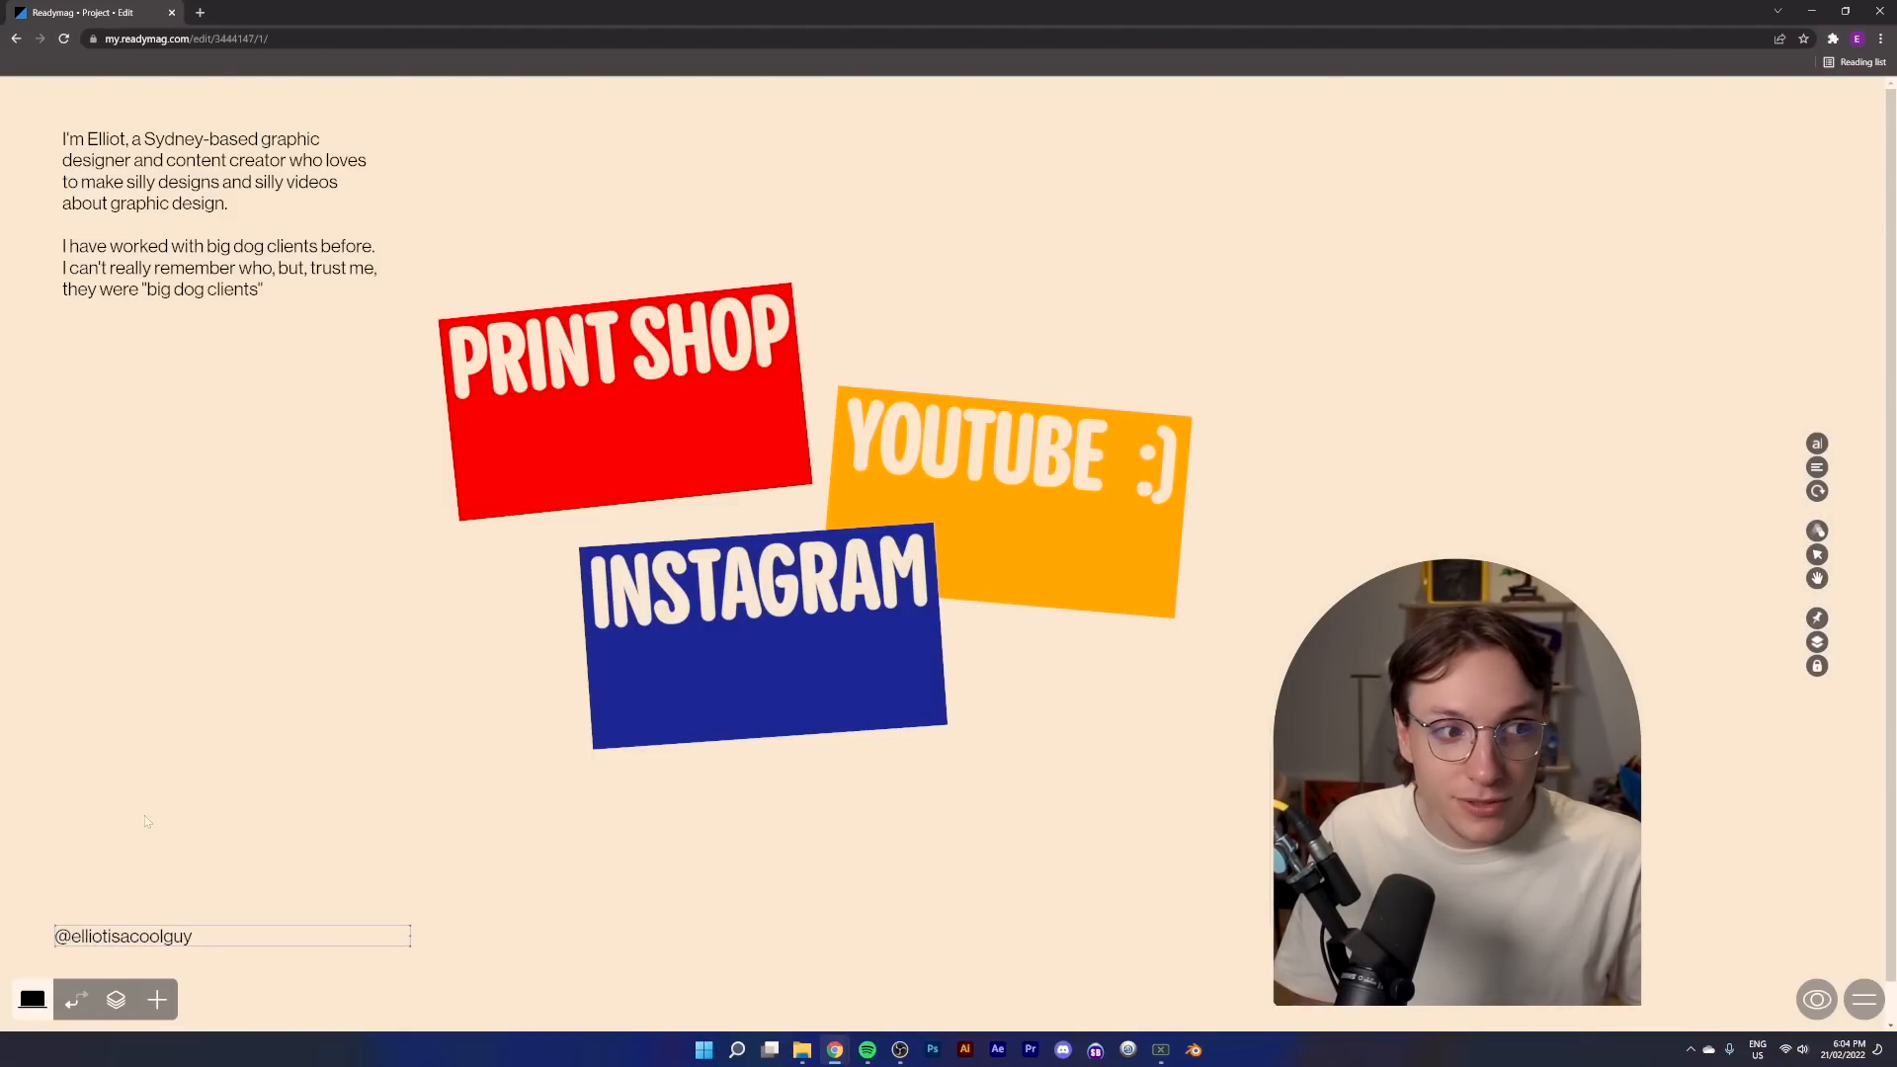
left_click(238, 851)
Fix the bio text block's position to the top-left corner of the browser window
left_click(242, 240)
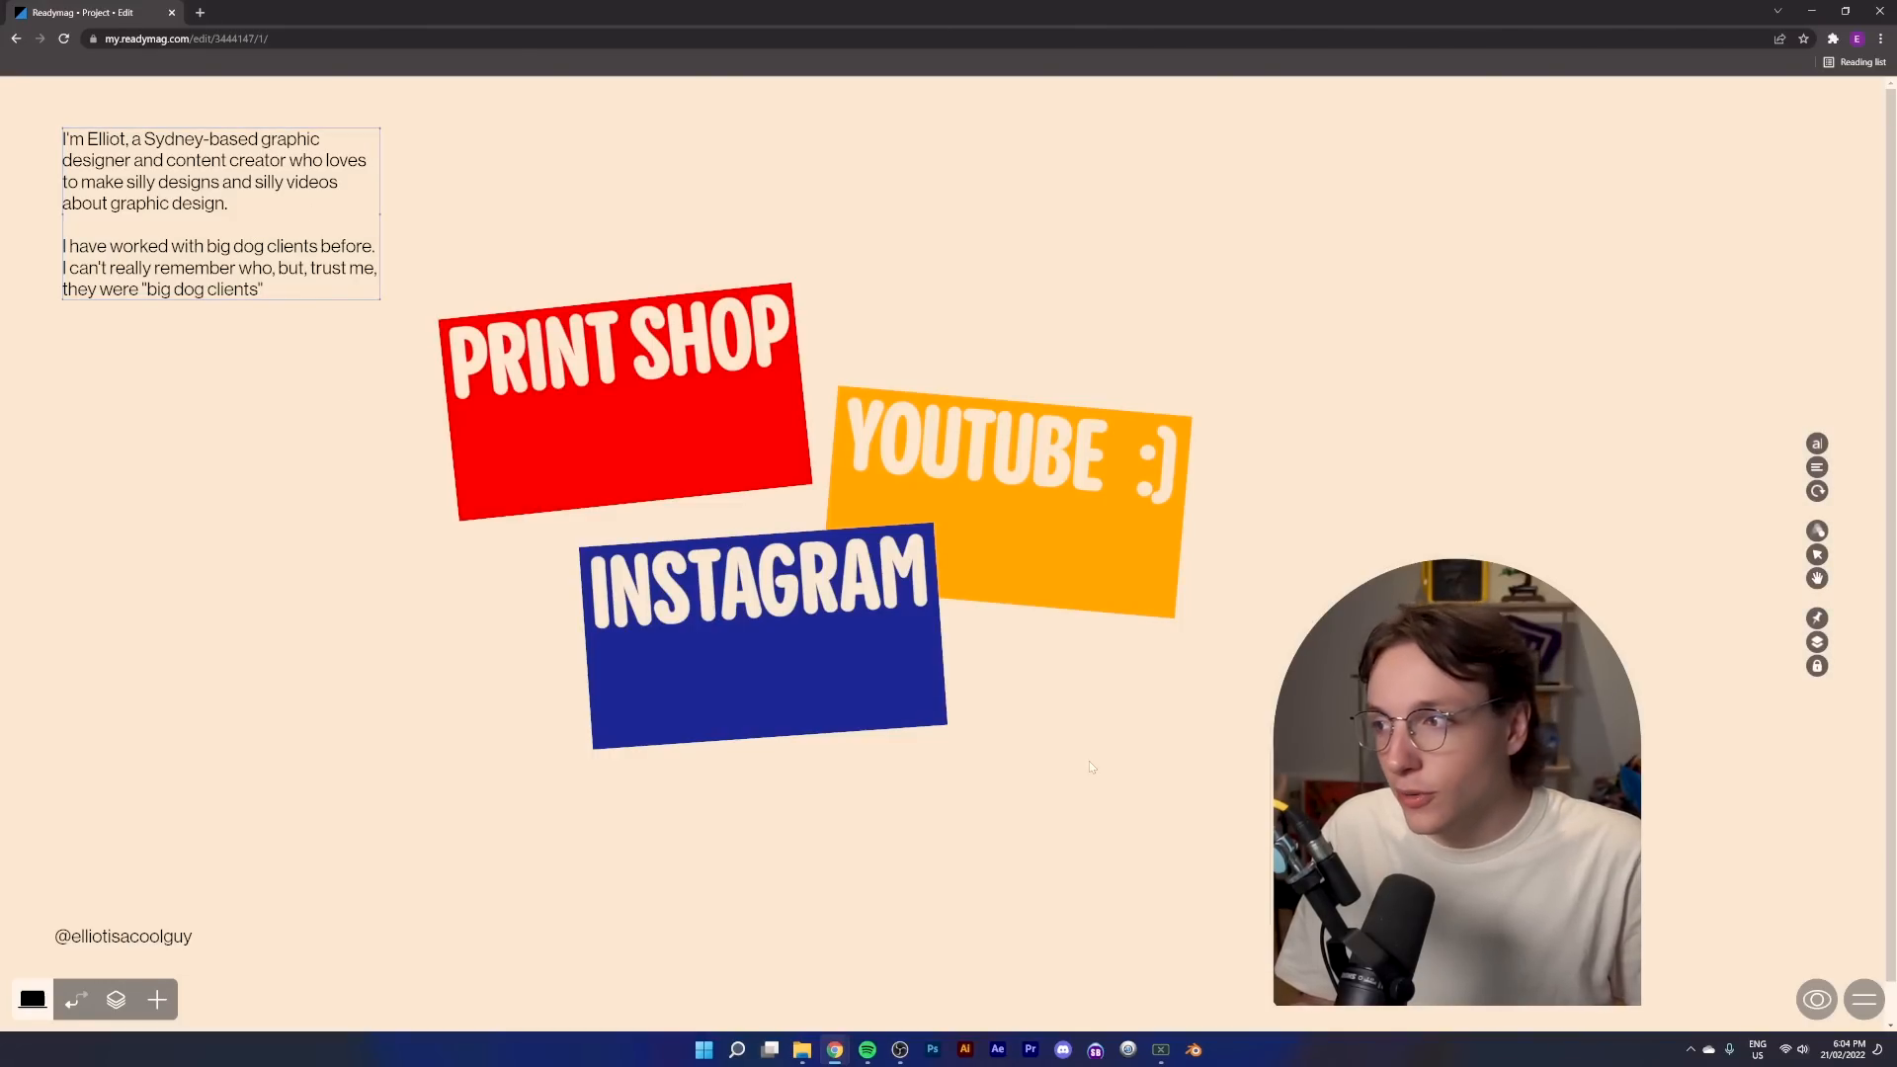
left_click(1816, 618)
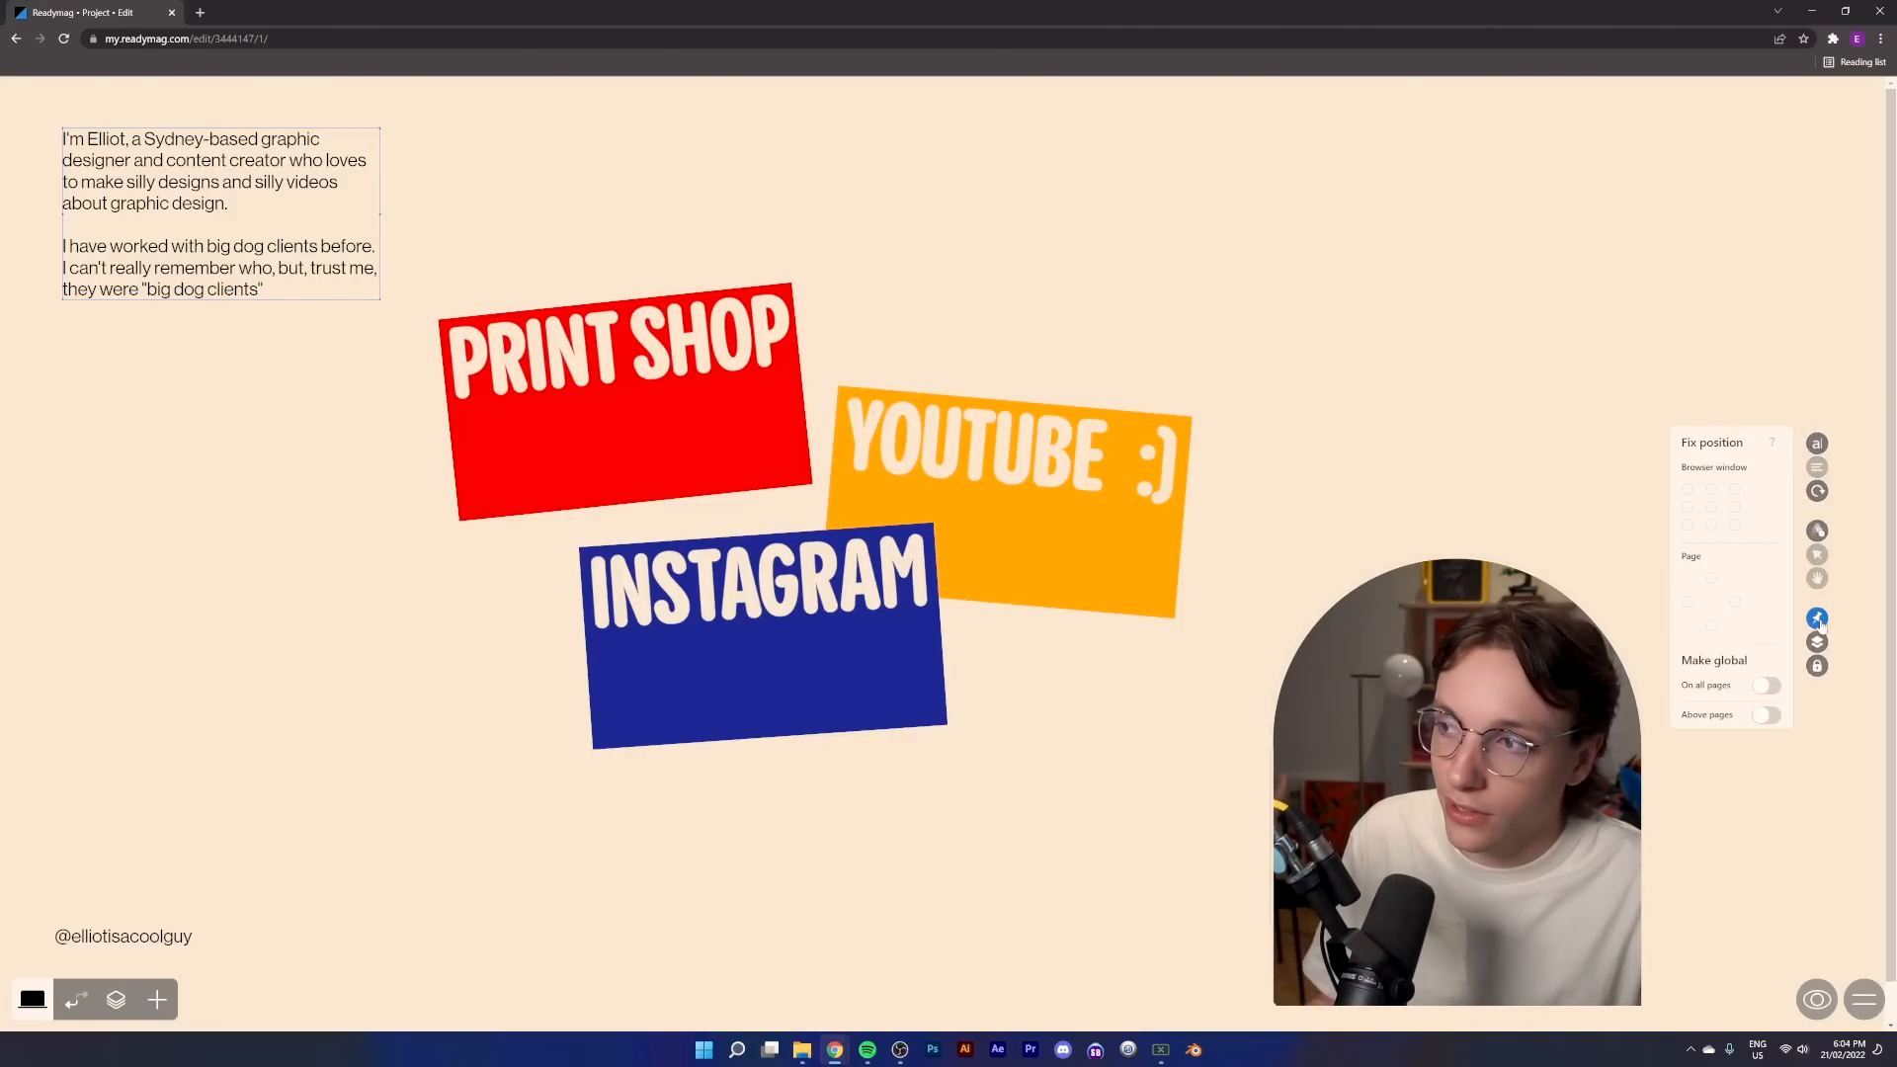
left_click(1687, 490)
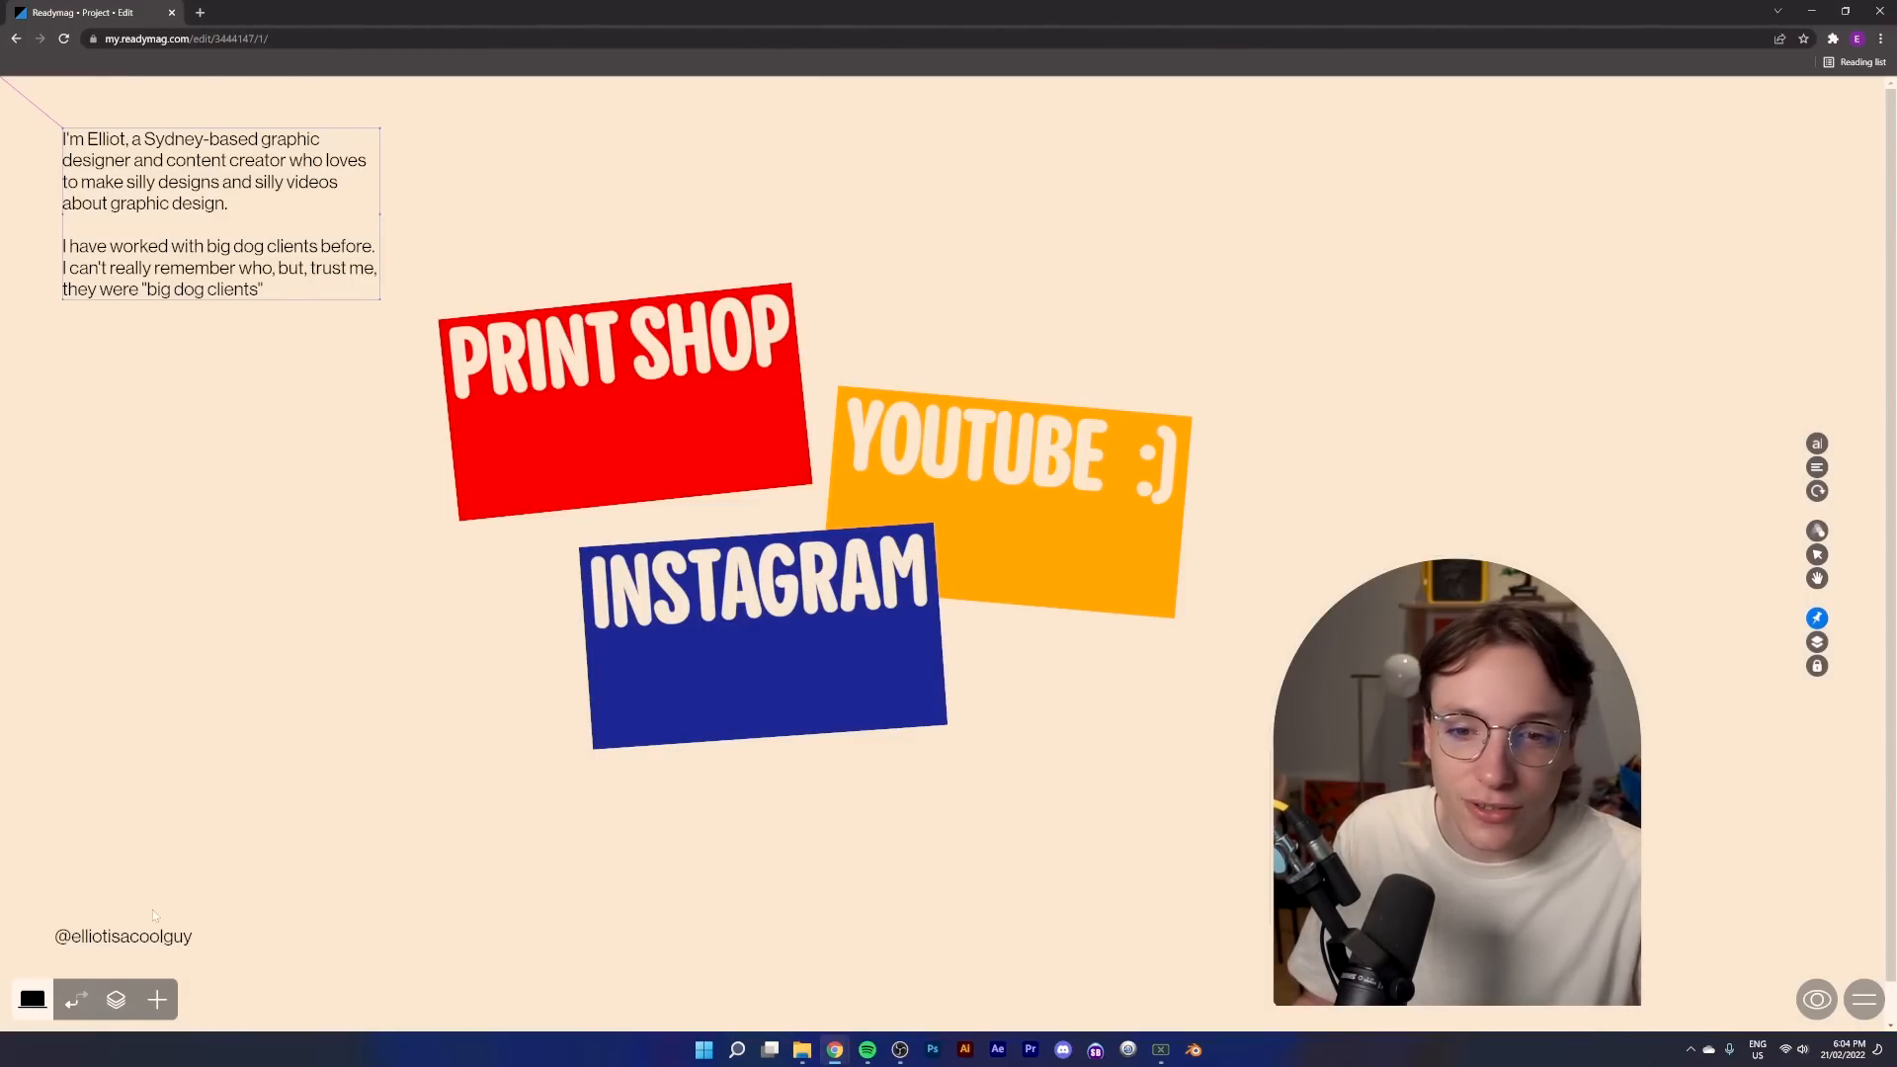
Pin the Instagram handle text block so it keeps a fixed position in the browser window
left_click(123, 936)
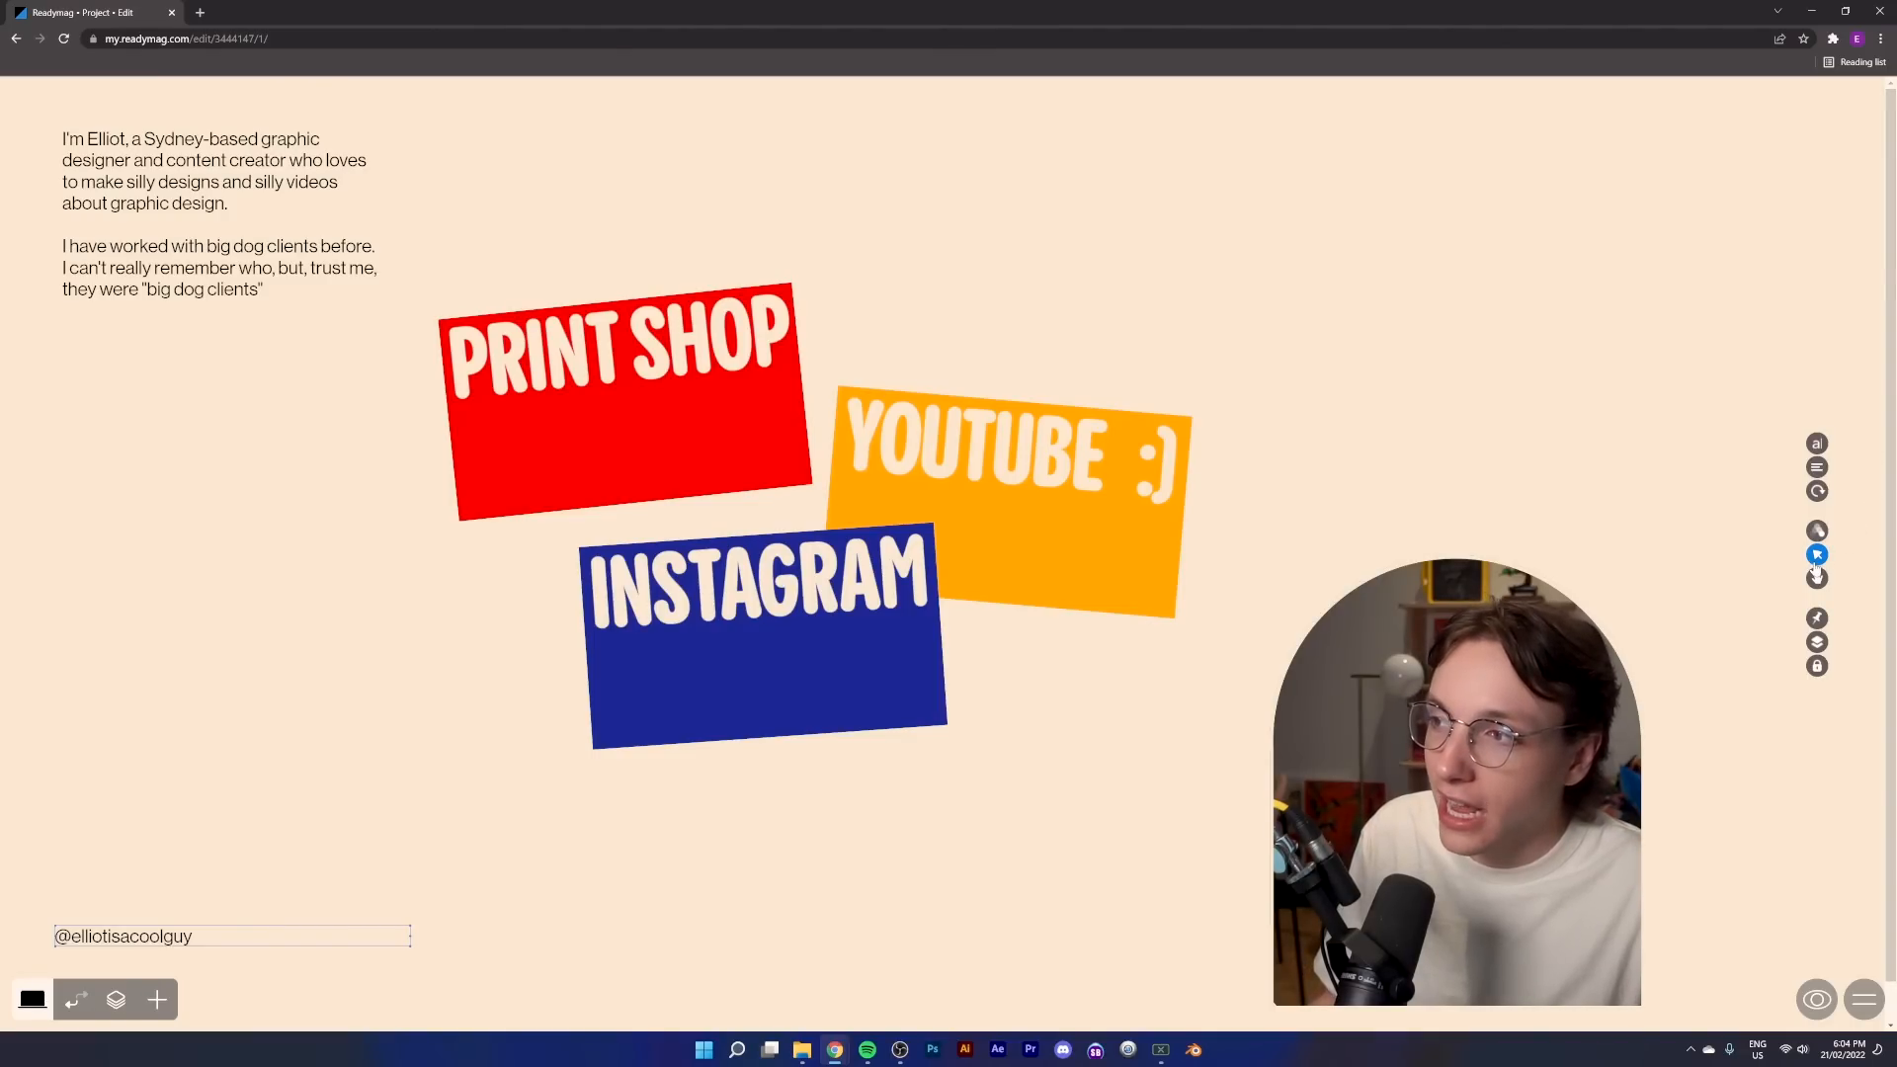
left_click(1815, 617)
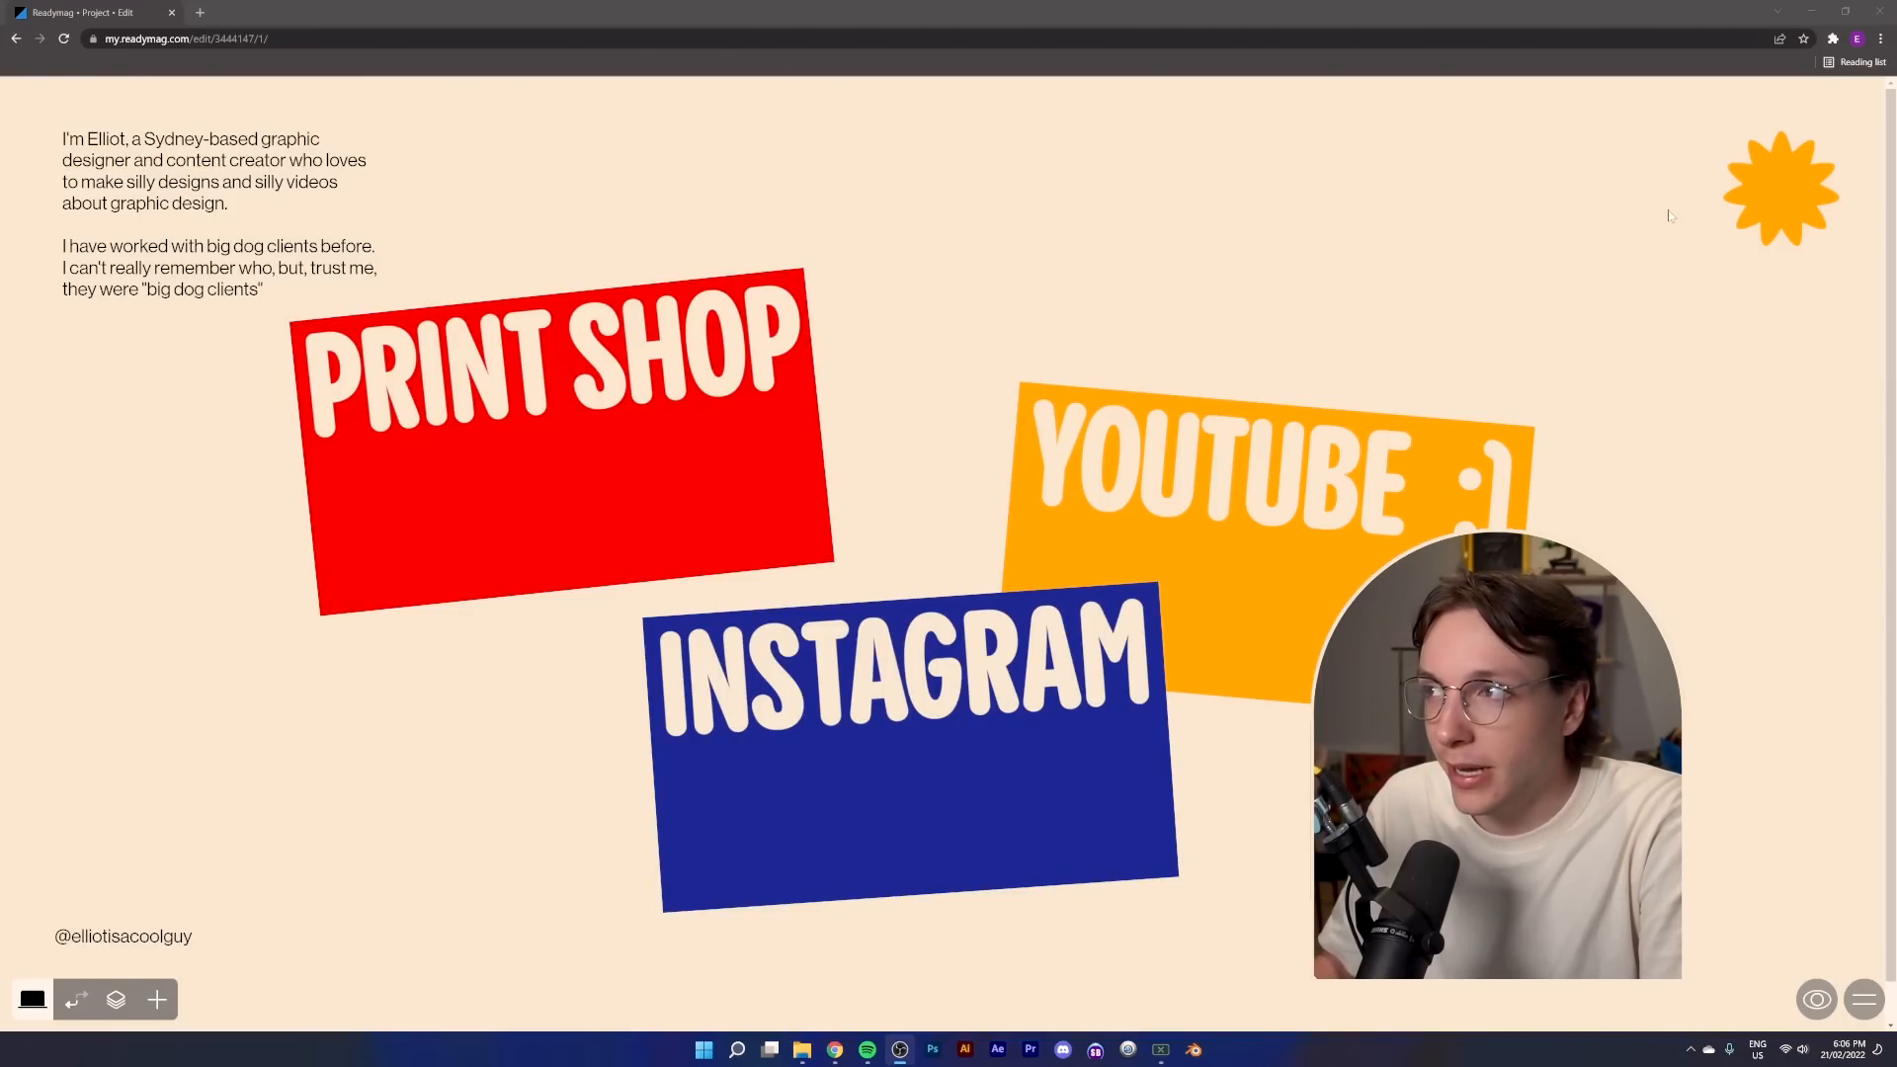
Add a Rotate animation triggered on load to the orange sun shape, with a duration of 15 s
left_click(1736, 227)
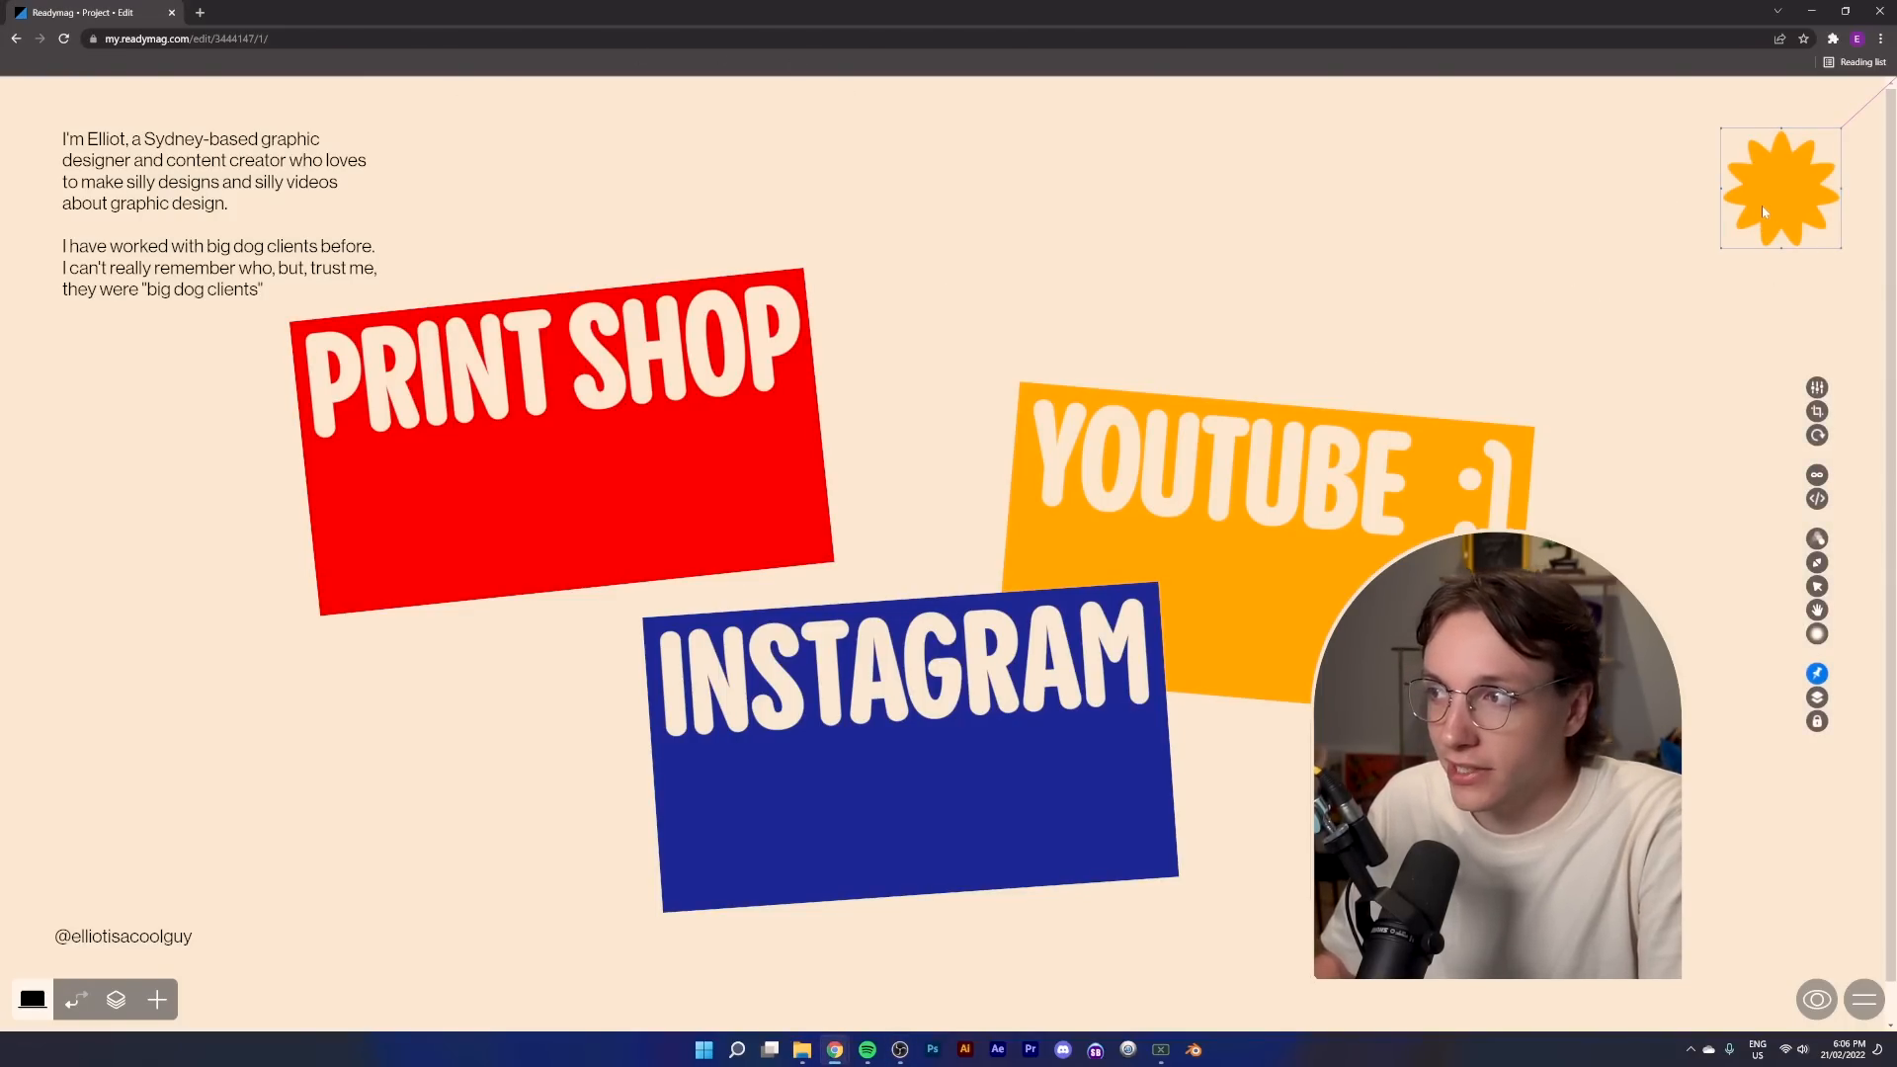
left_click(1818, 540)
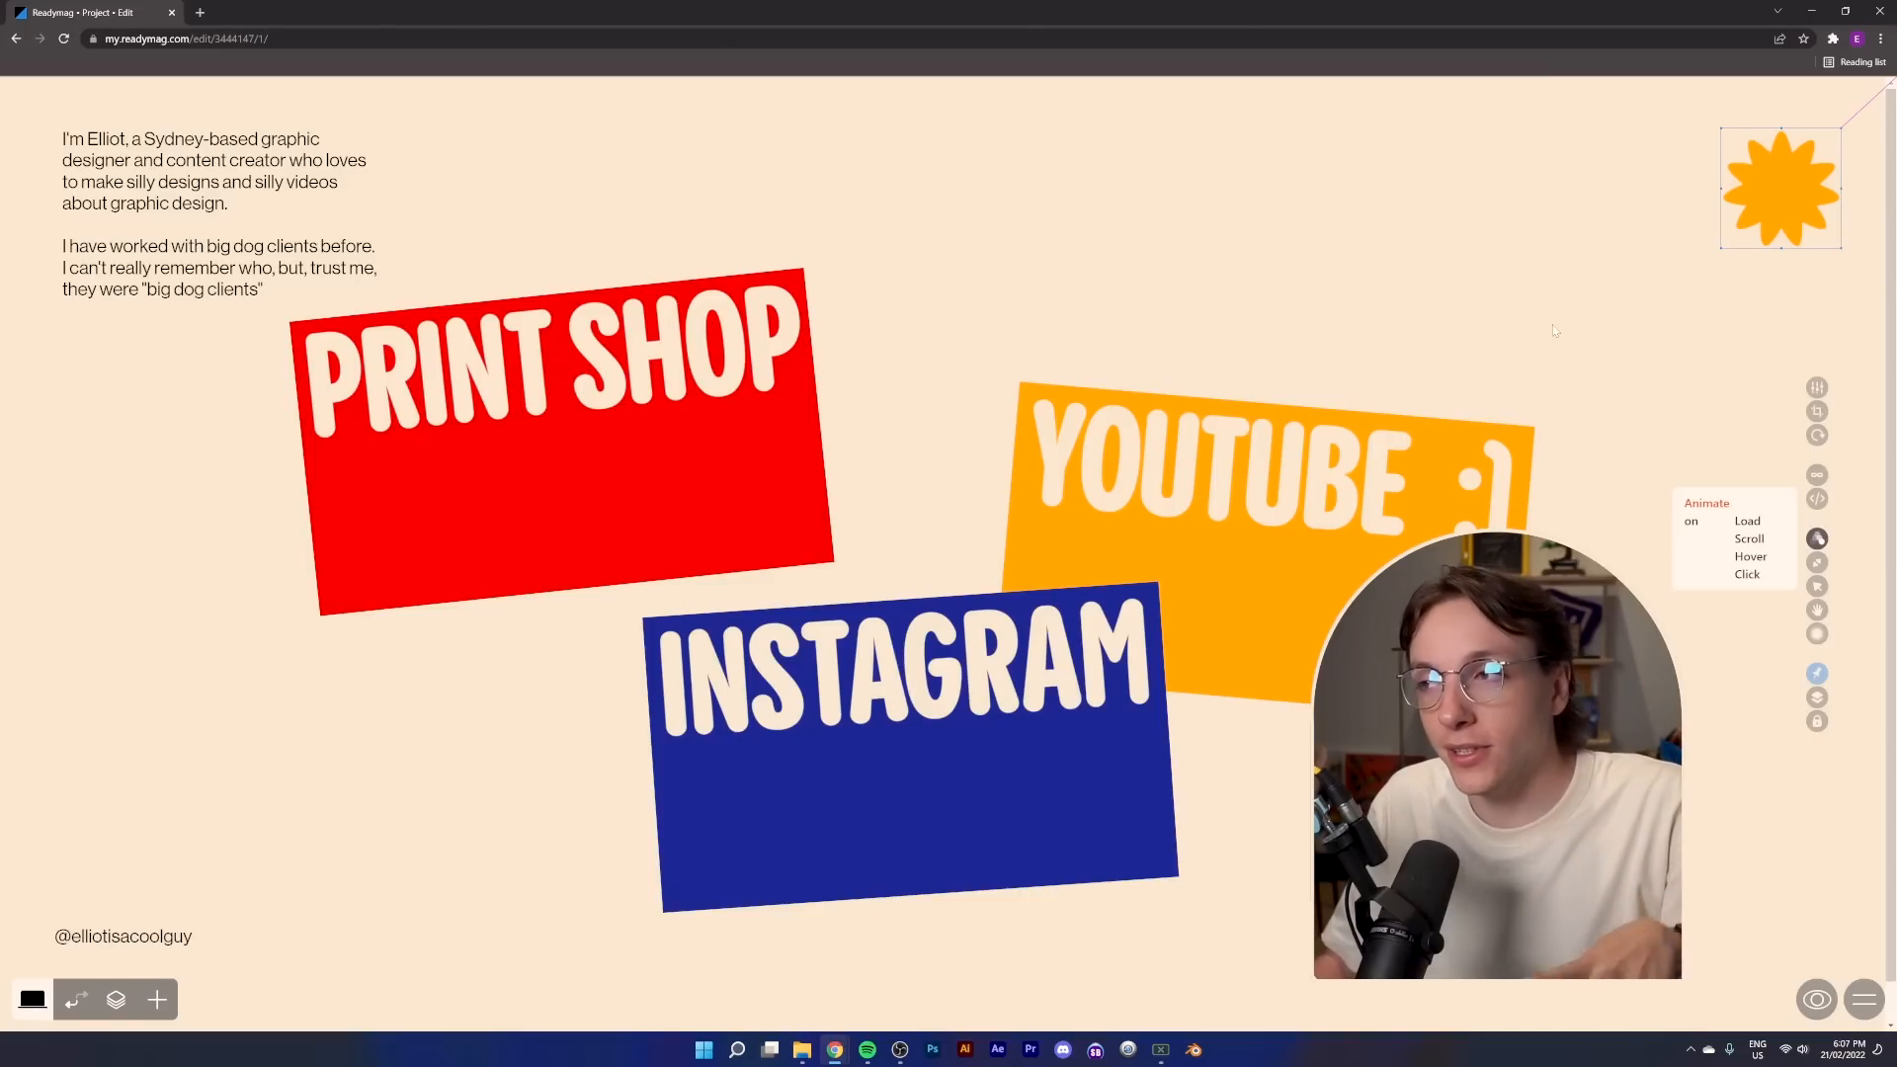
left_click(1746, 520)
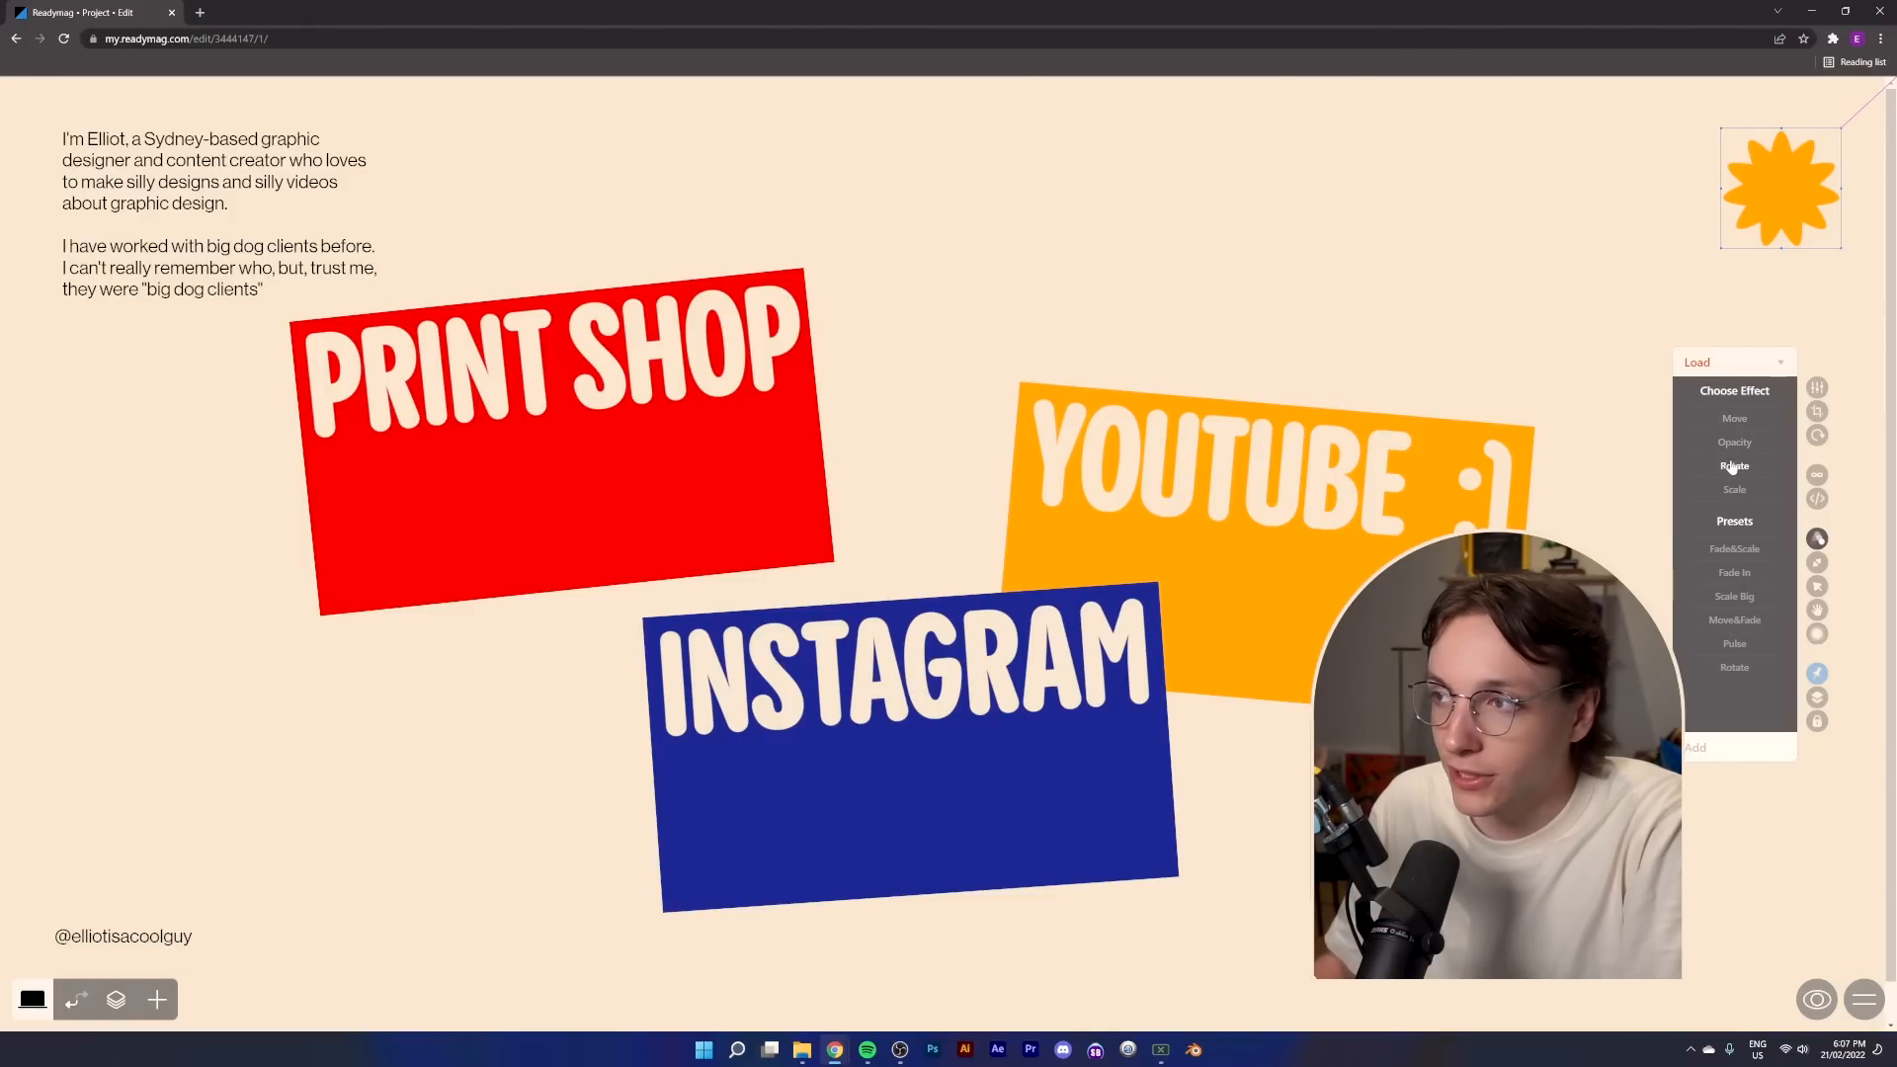
left_click(1730, 466)
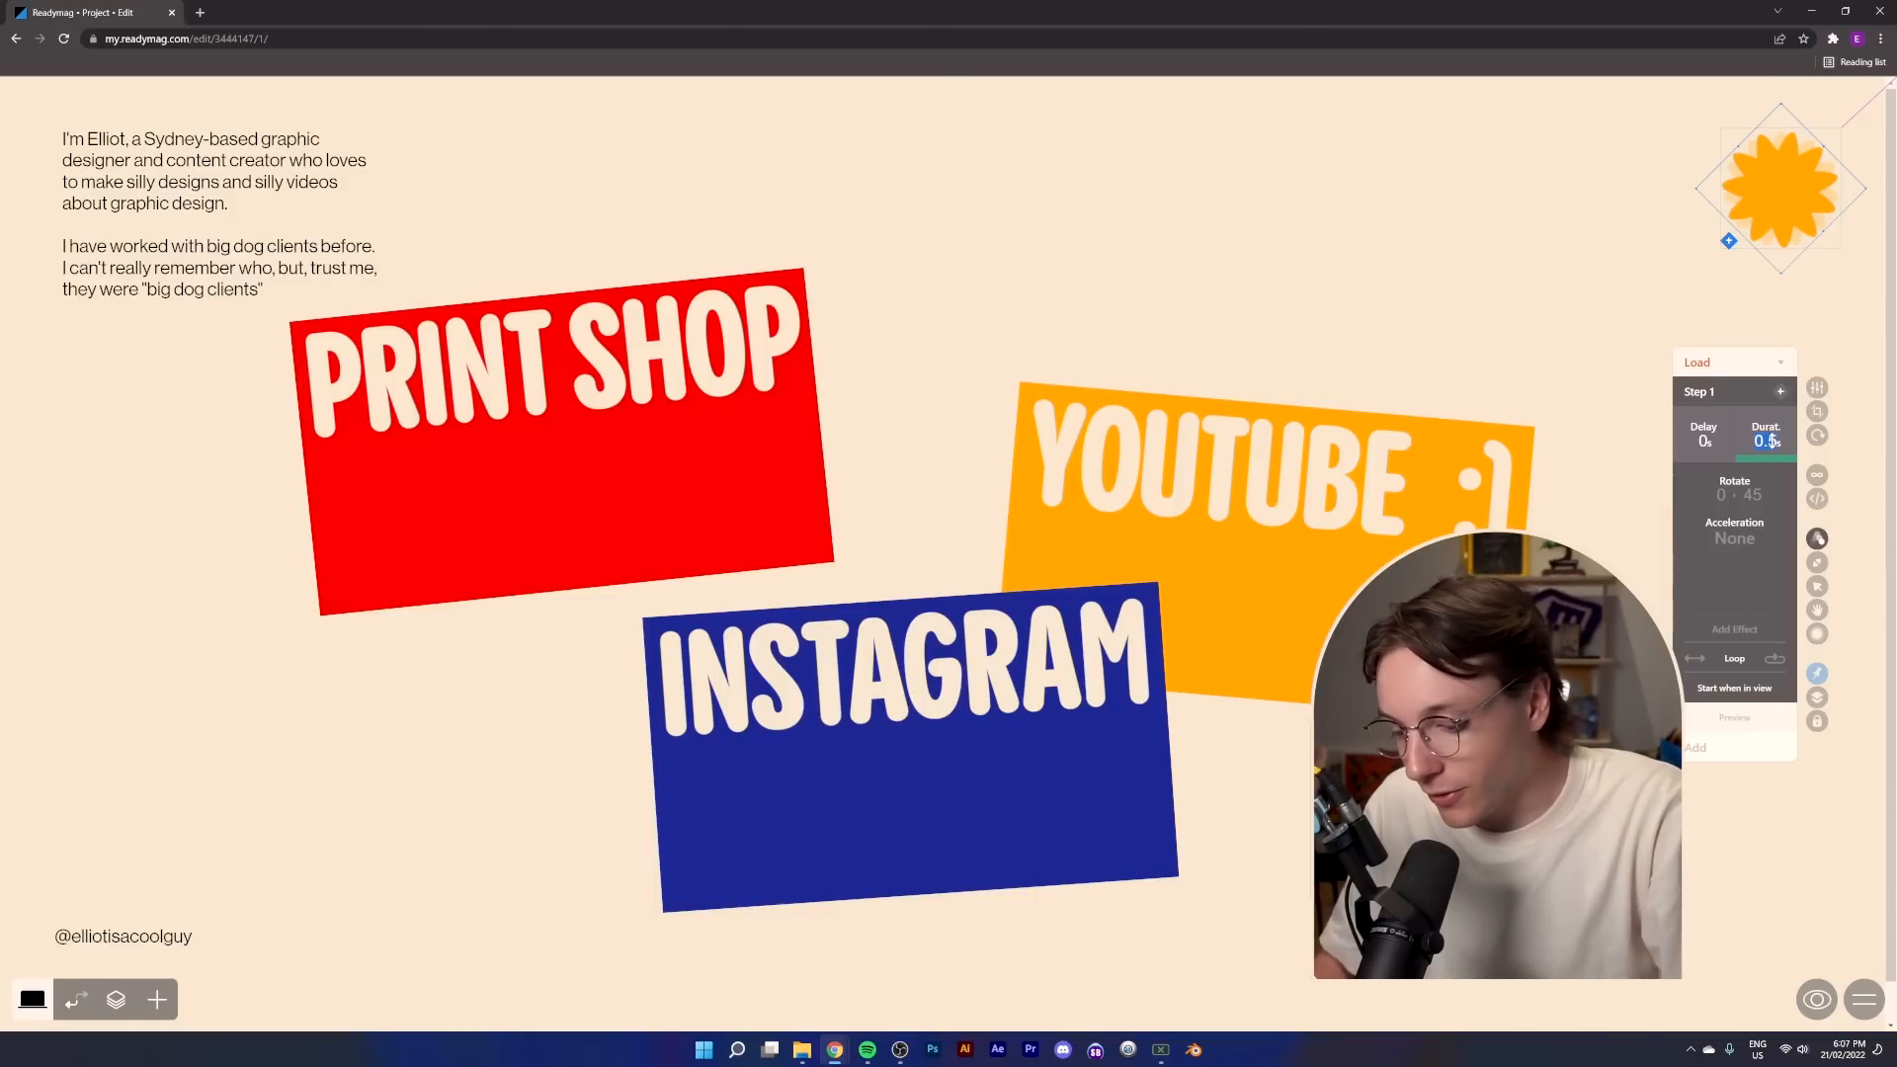
type("15")
key("Return")
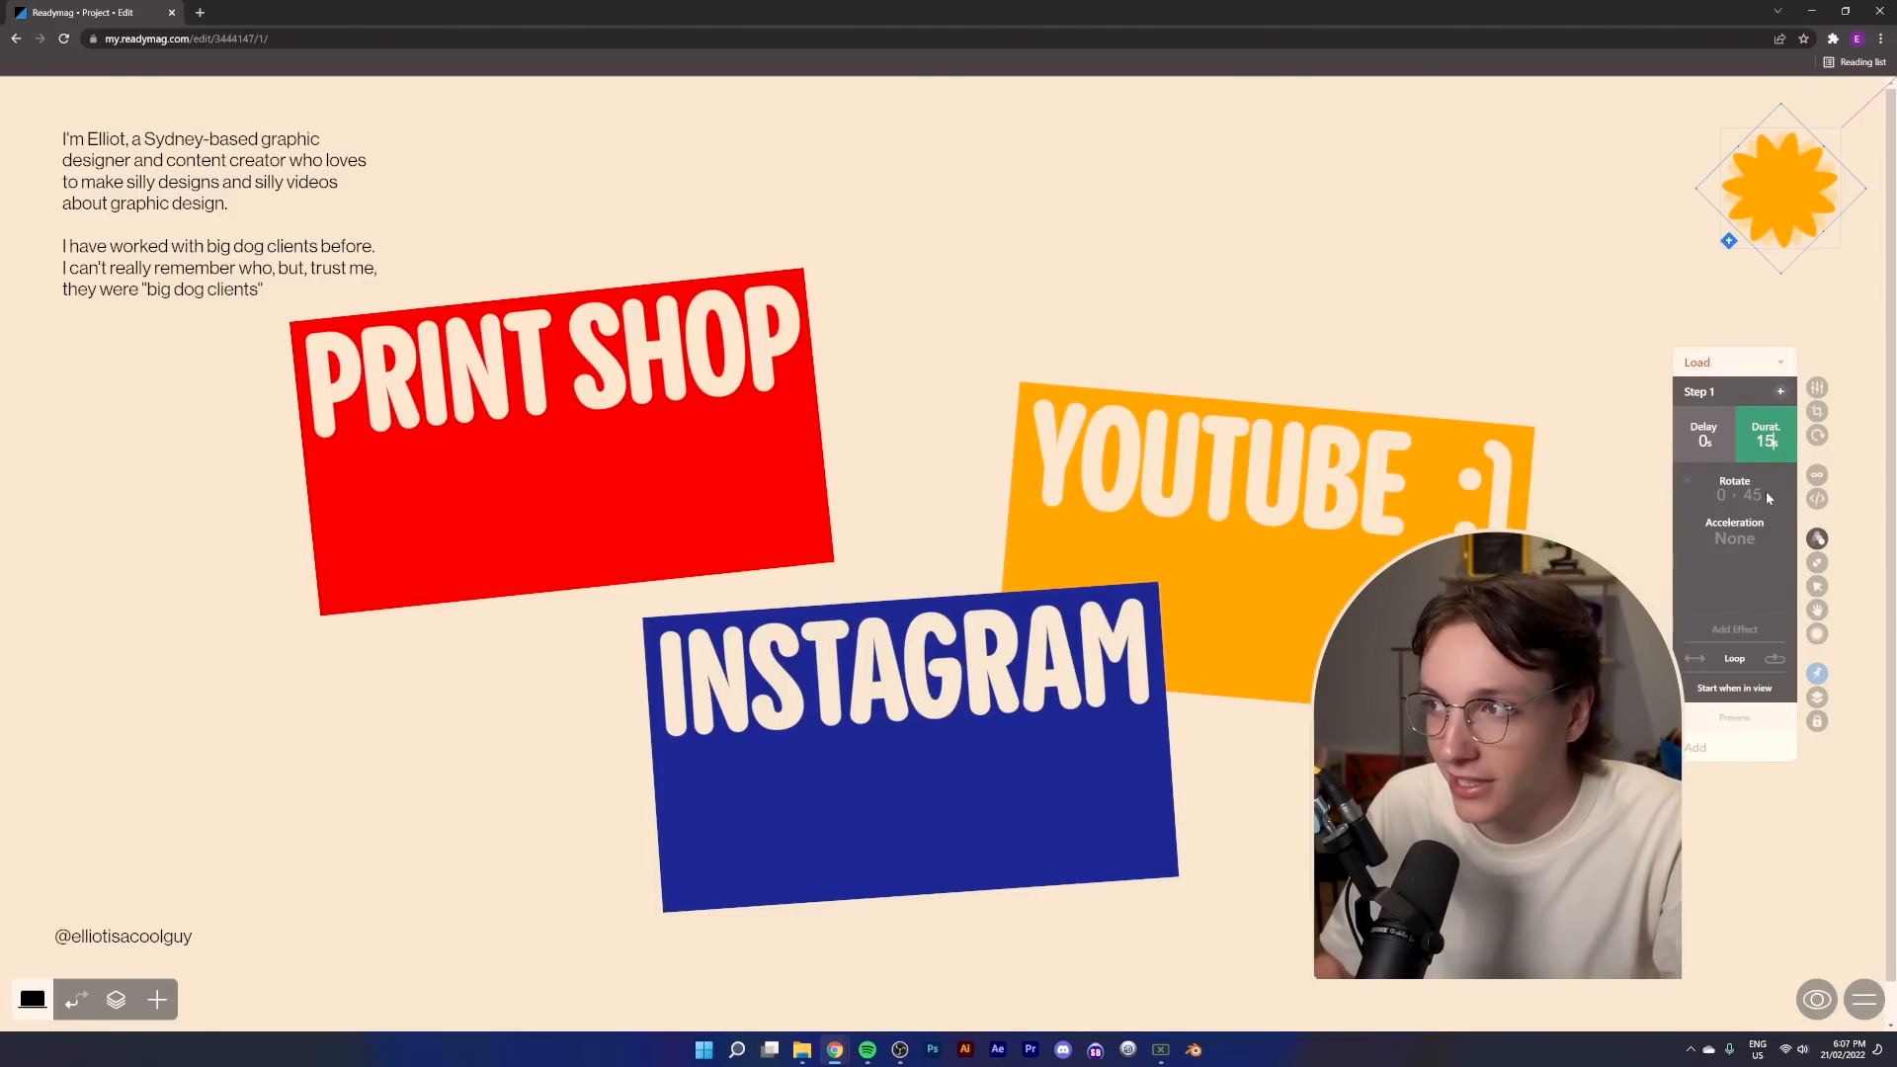
Set the sun animation's end rotation to 360 and make it loop from the start, checking it in the page preview
type("360")
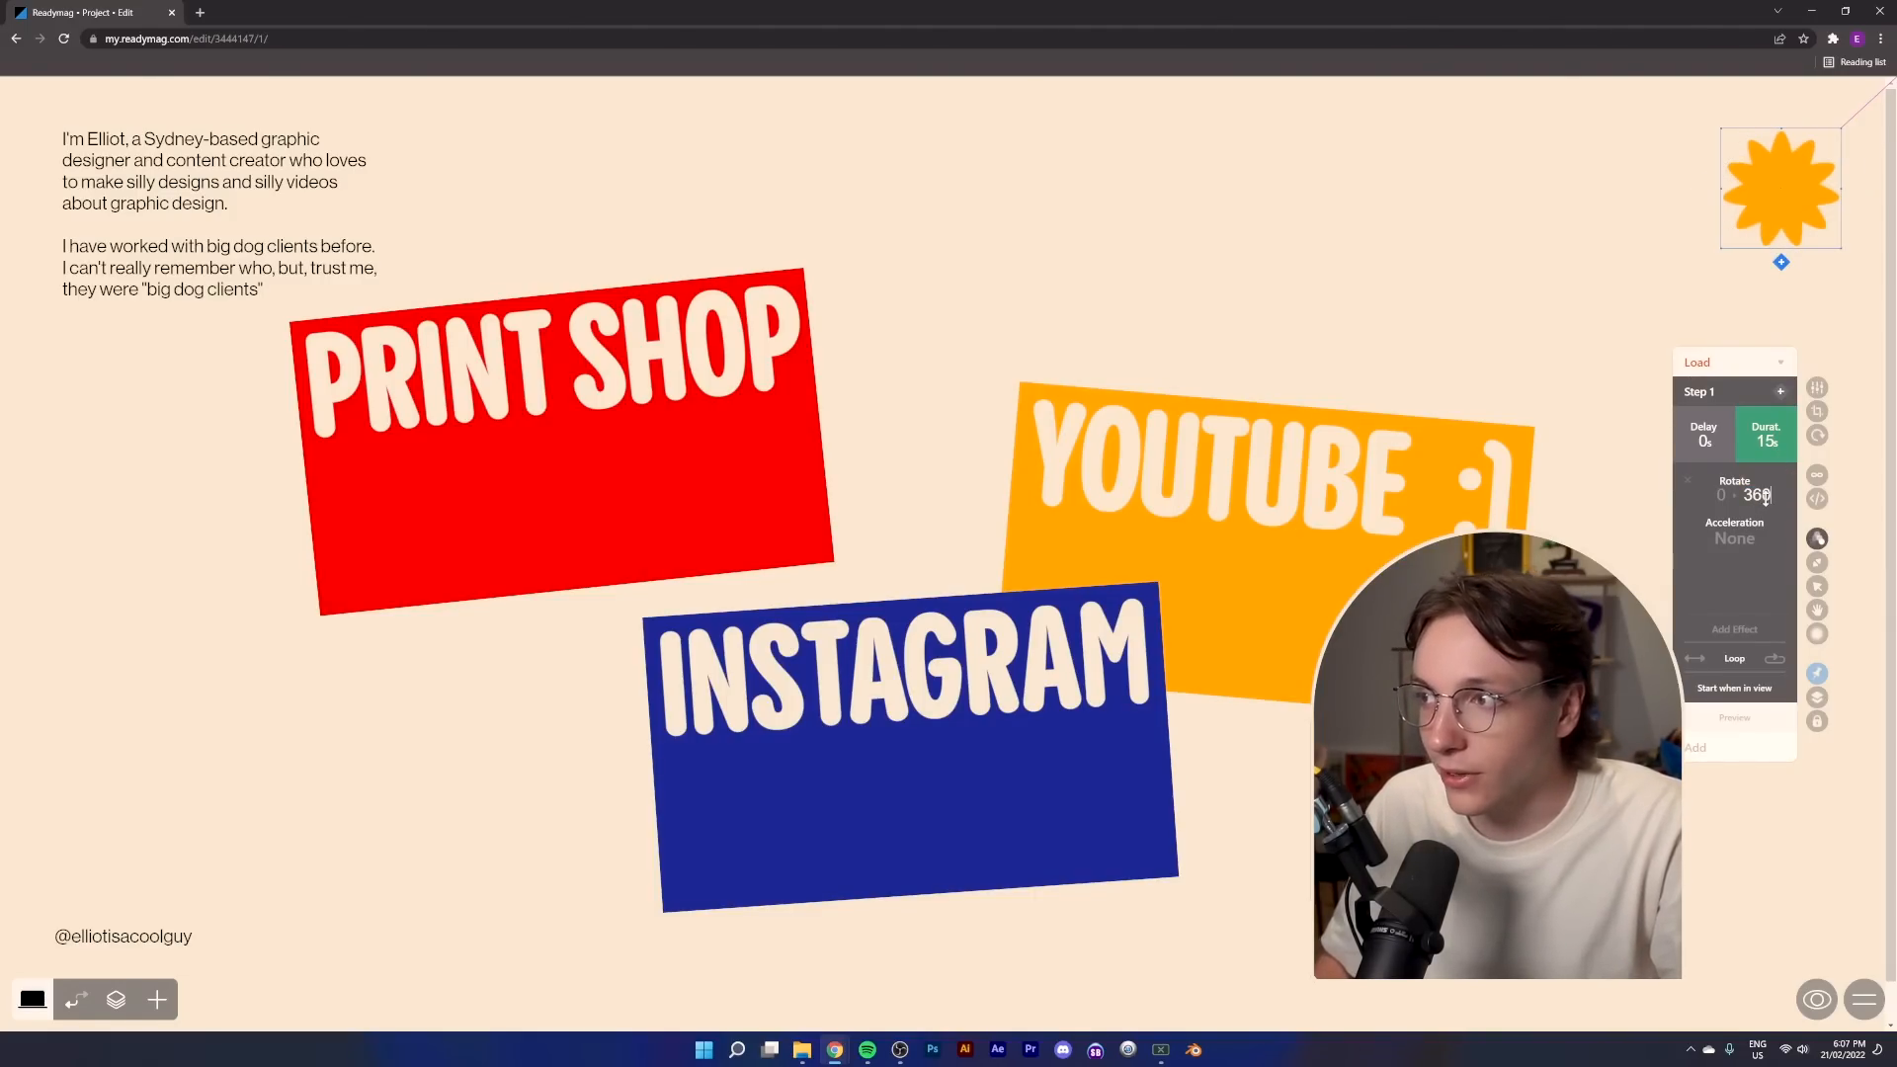
key("Return")
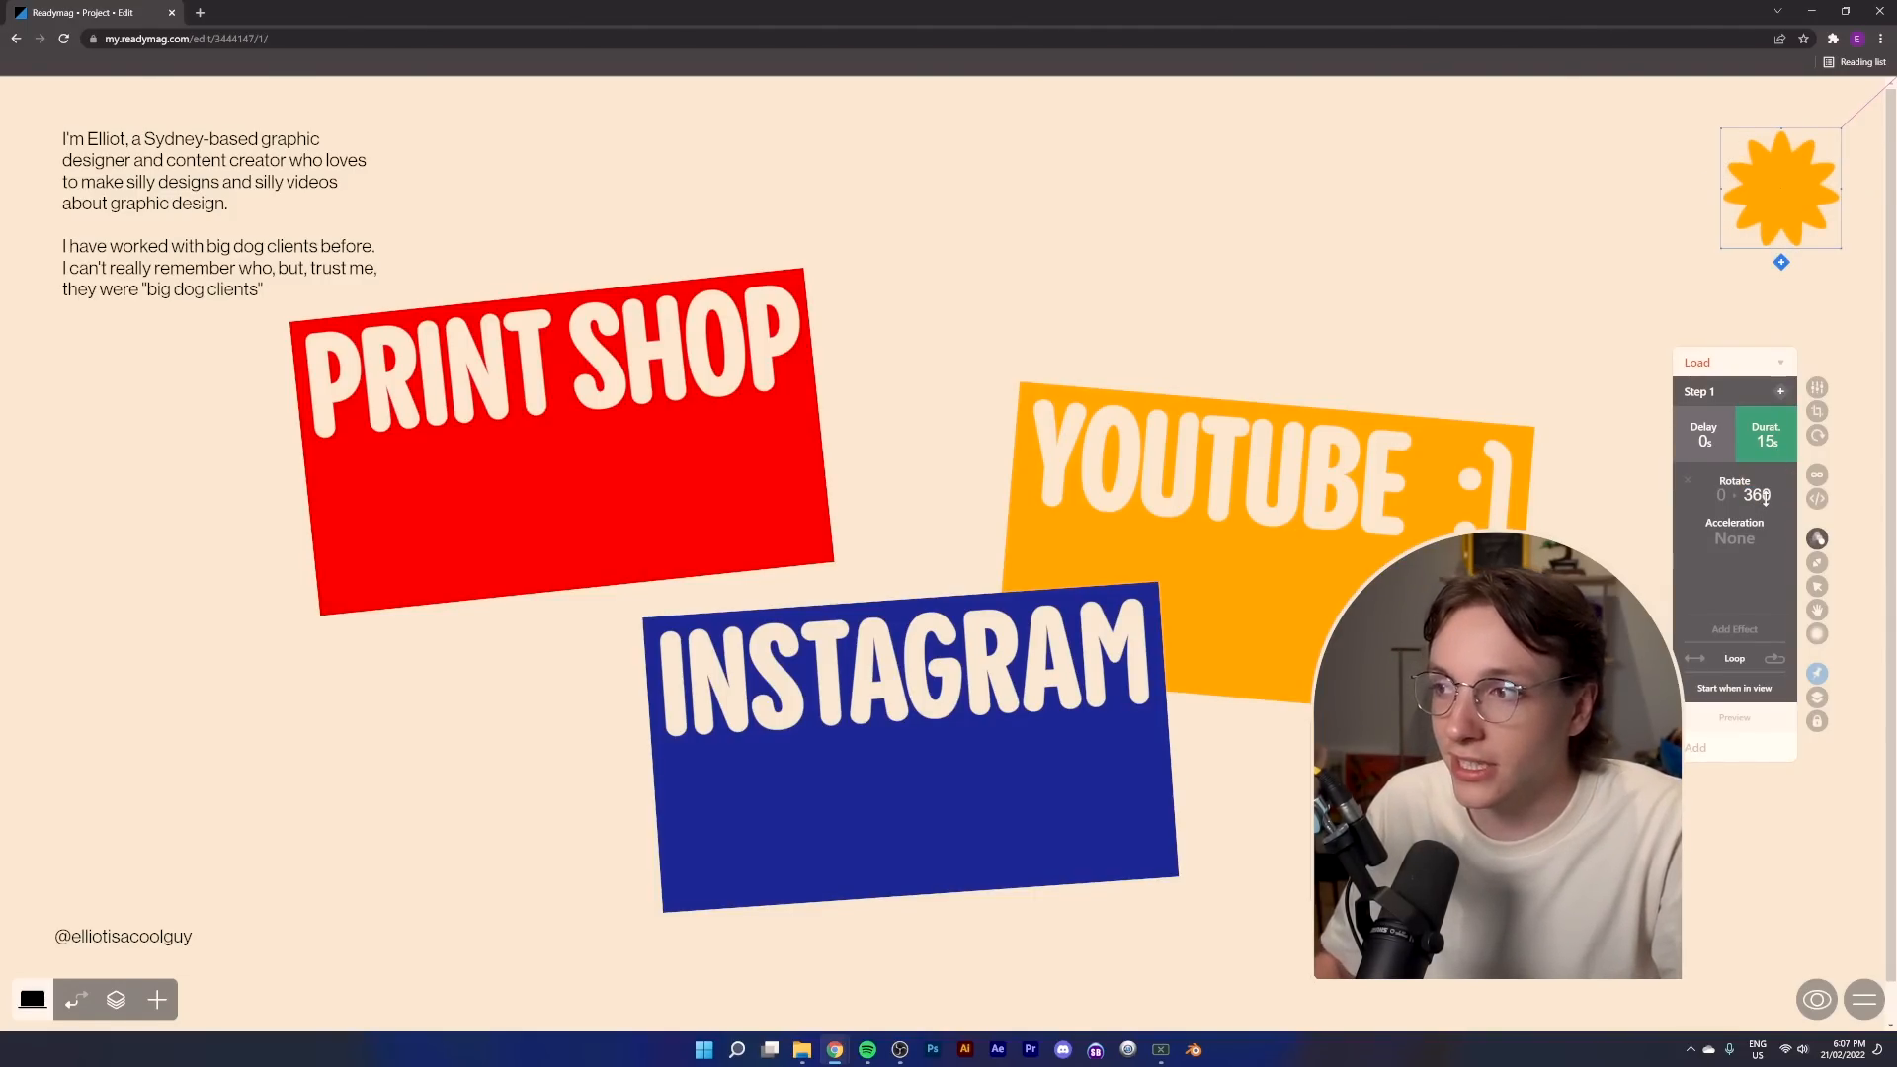
left_click(1773, 660)
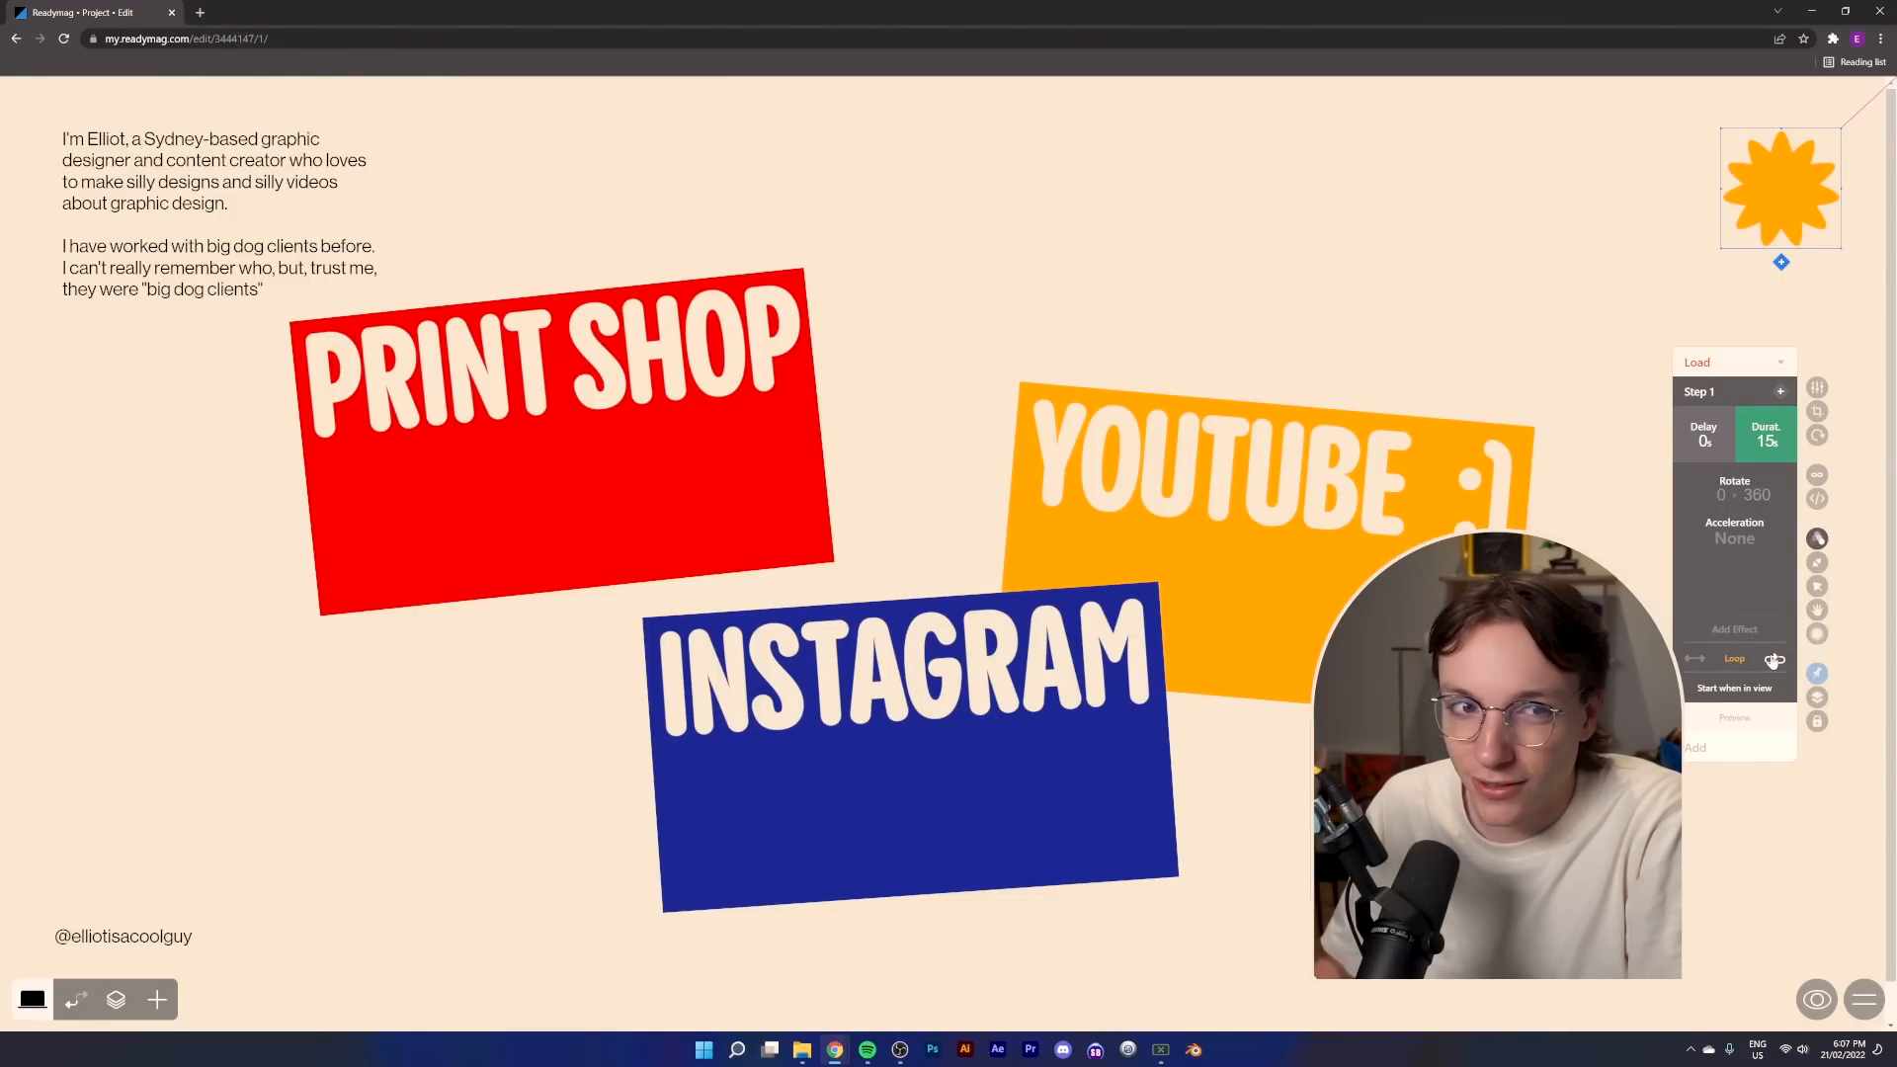
left_click(1733, 839)
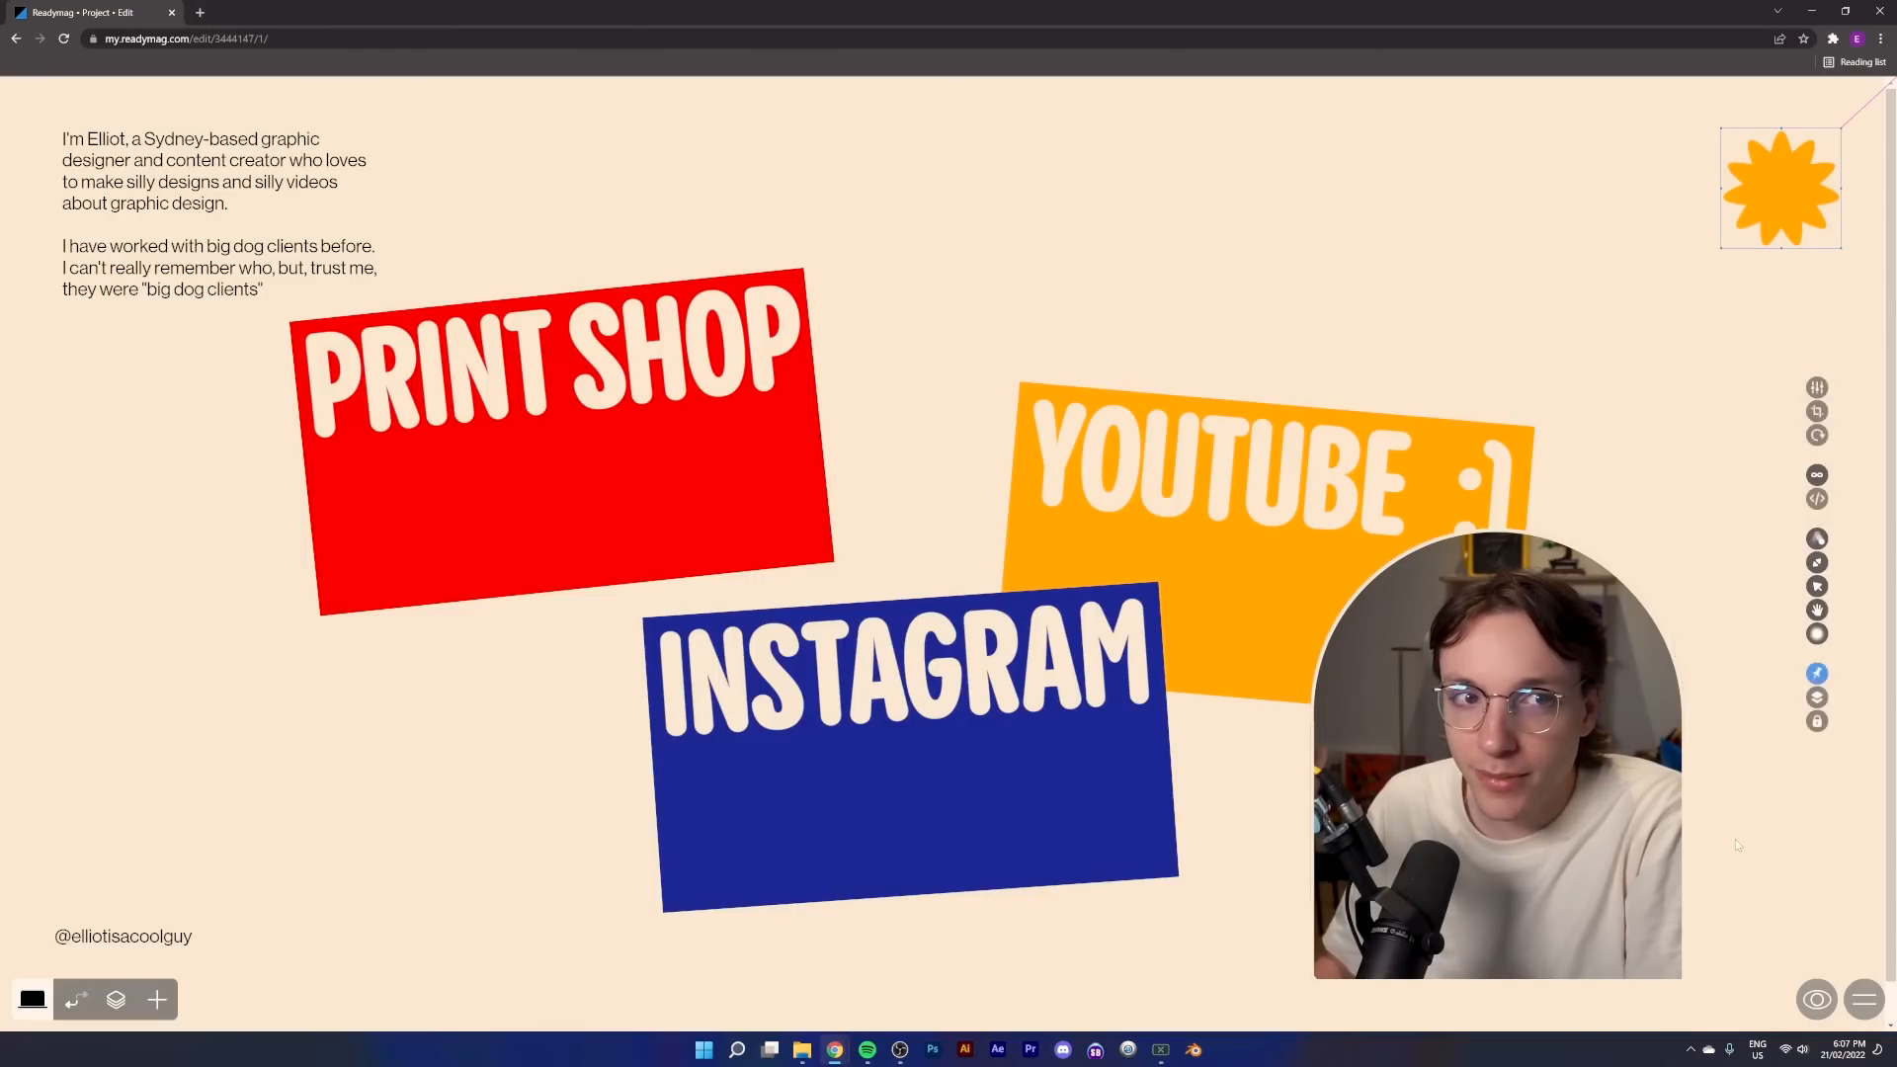
left_click(1655, 495)
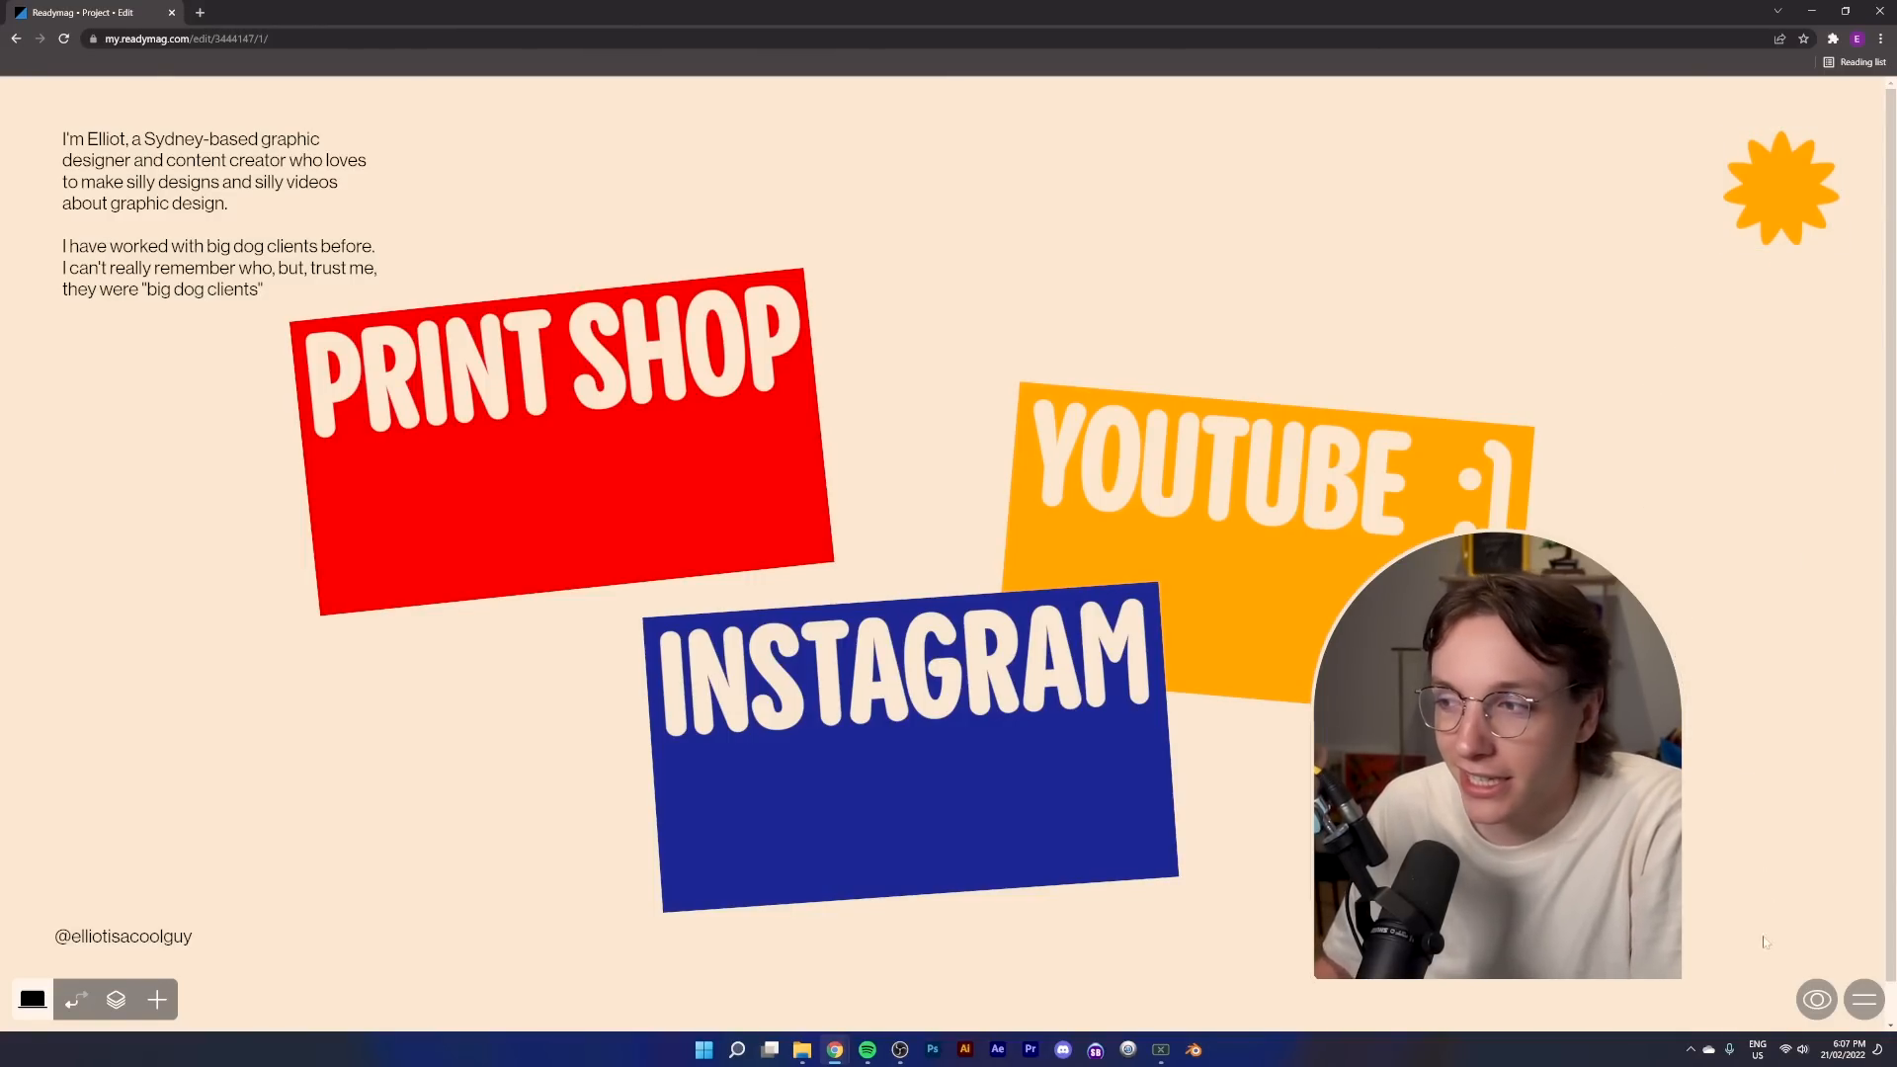
left_click(1815, 999)
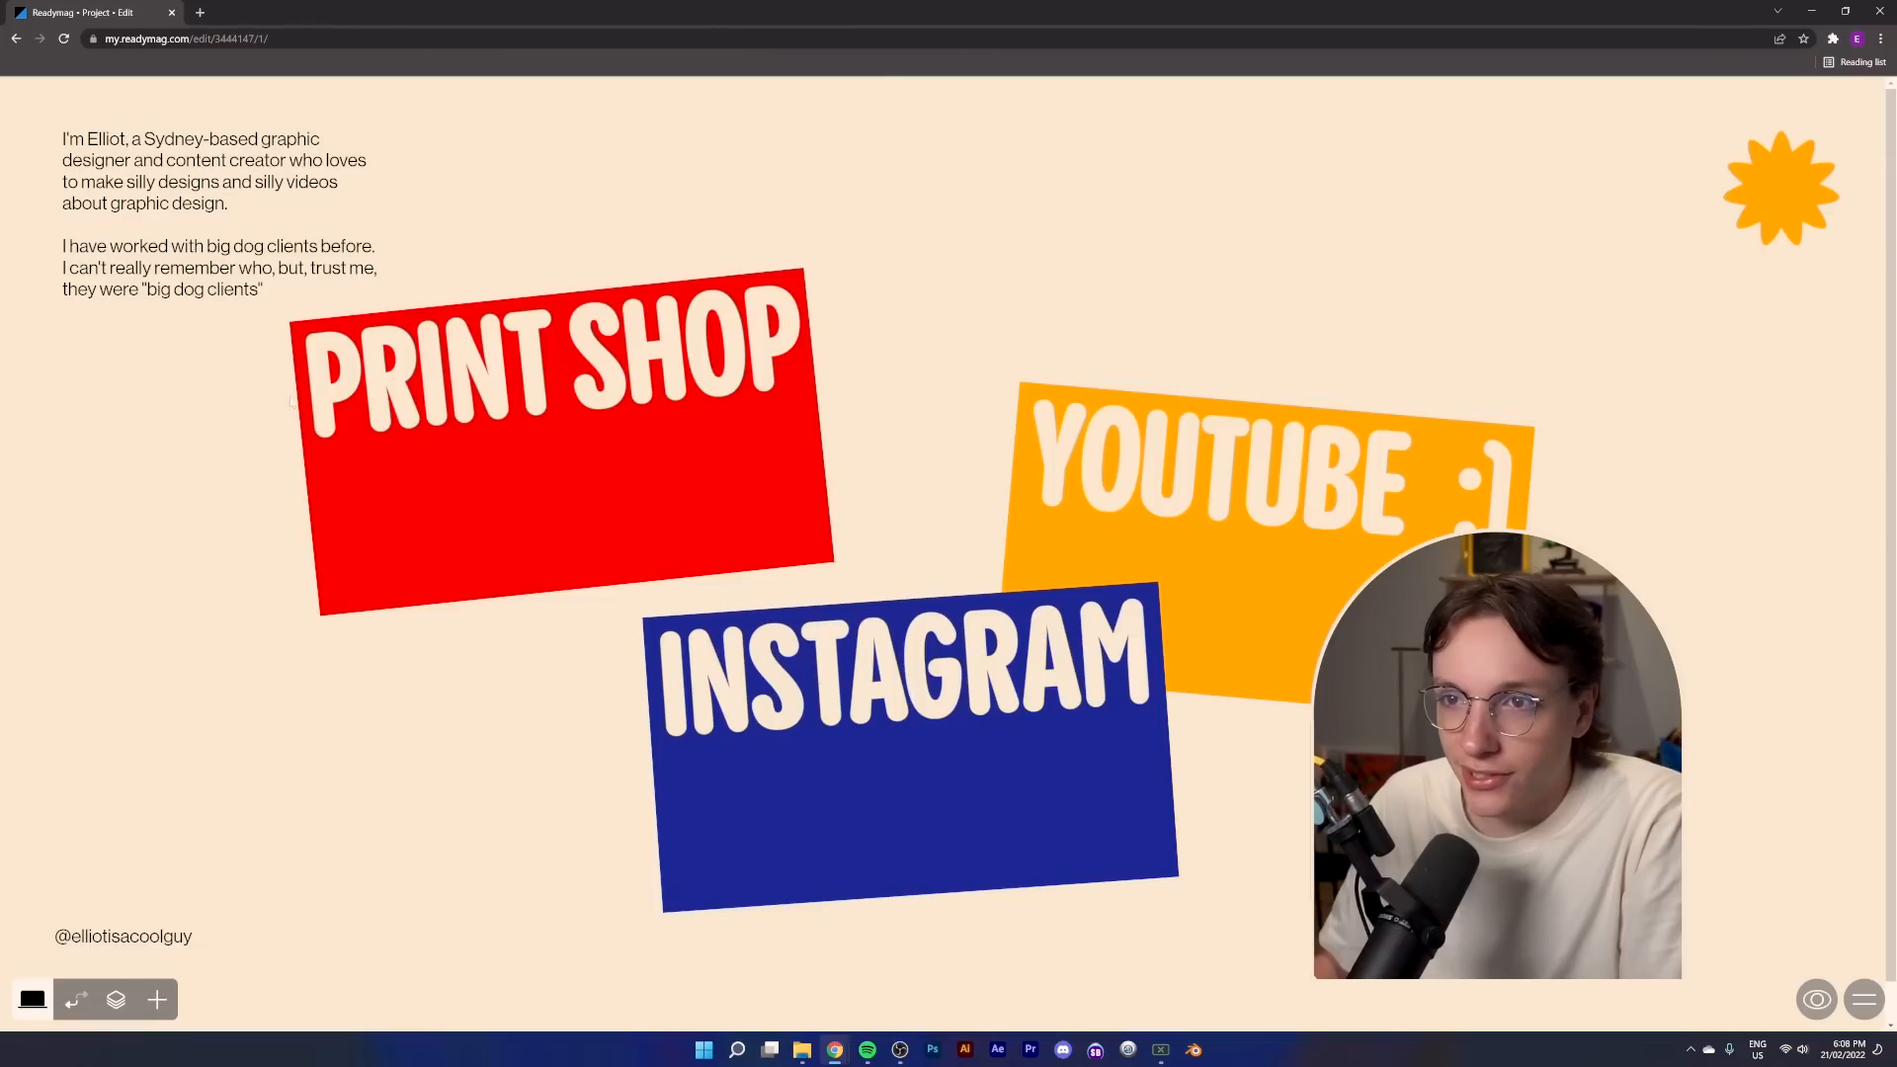
Add a hover Scale animation from 100 to 105 to the Print Shop card, with Ease Both acceleration
left_click(682, 371)
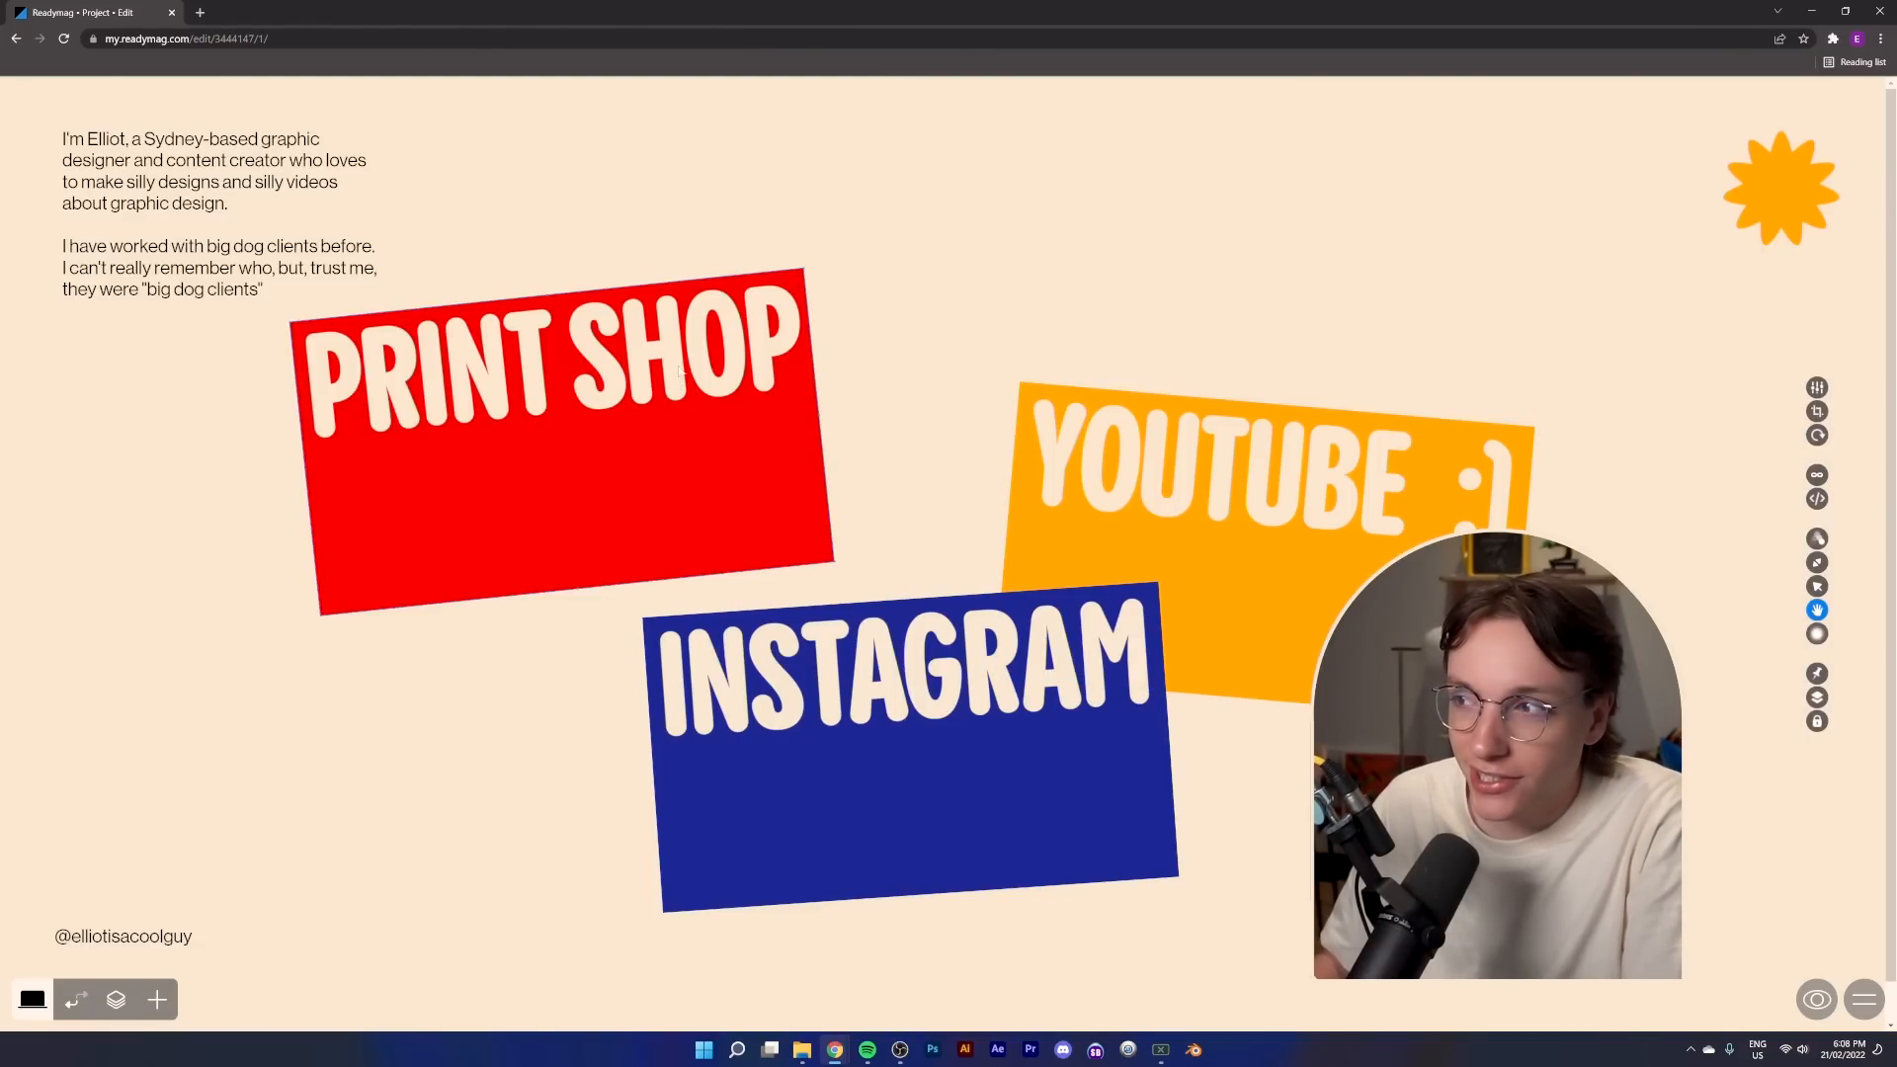
left_click(1817, 543)
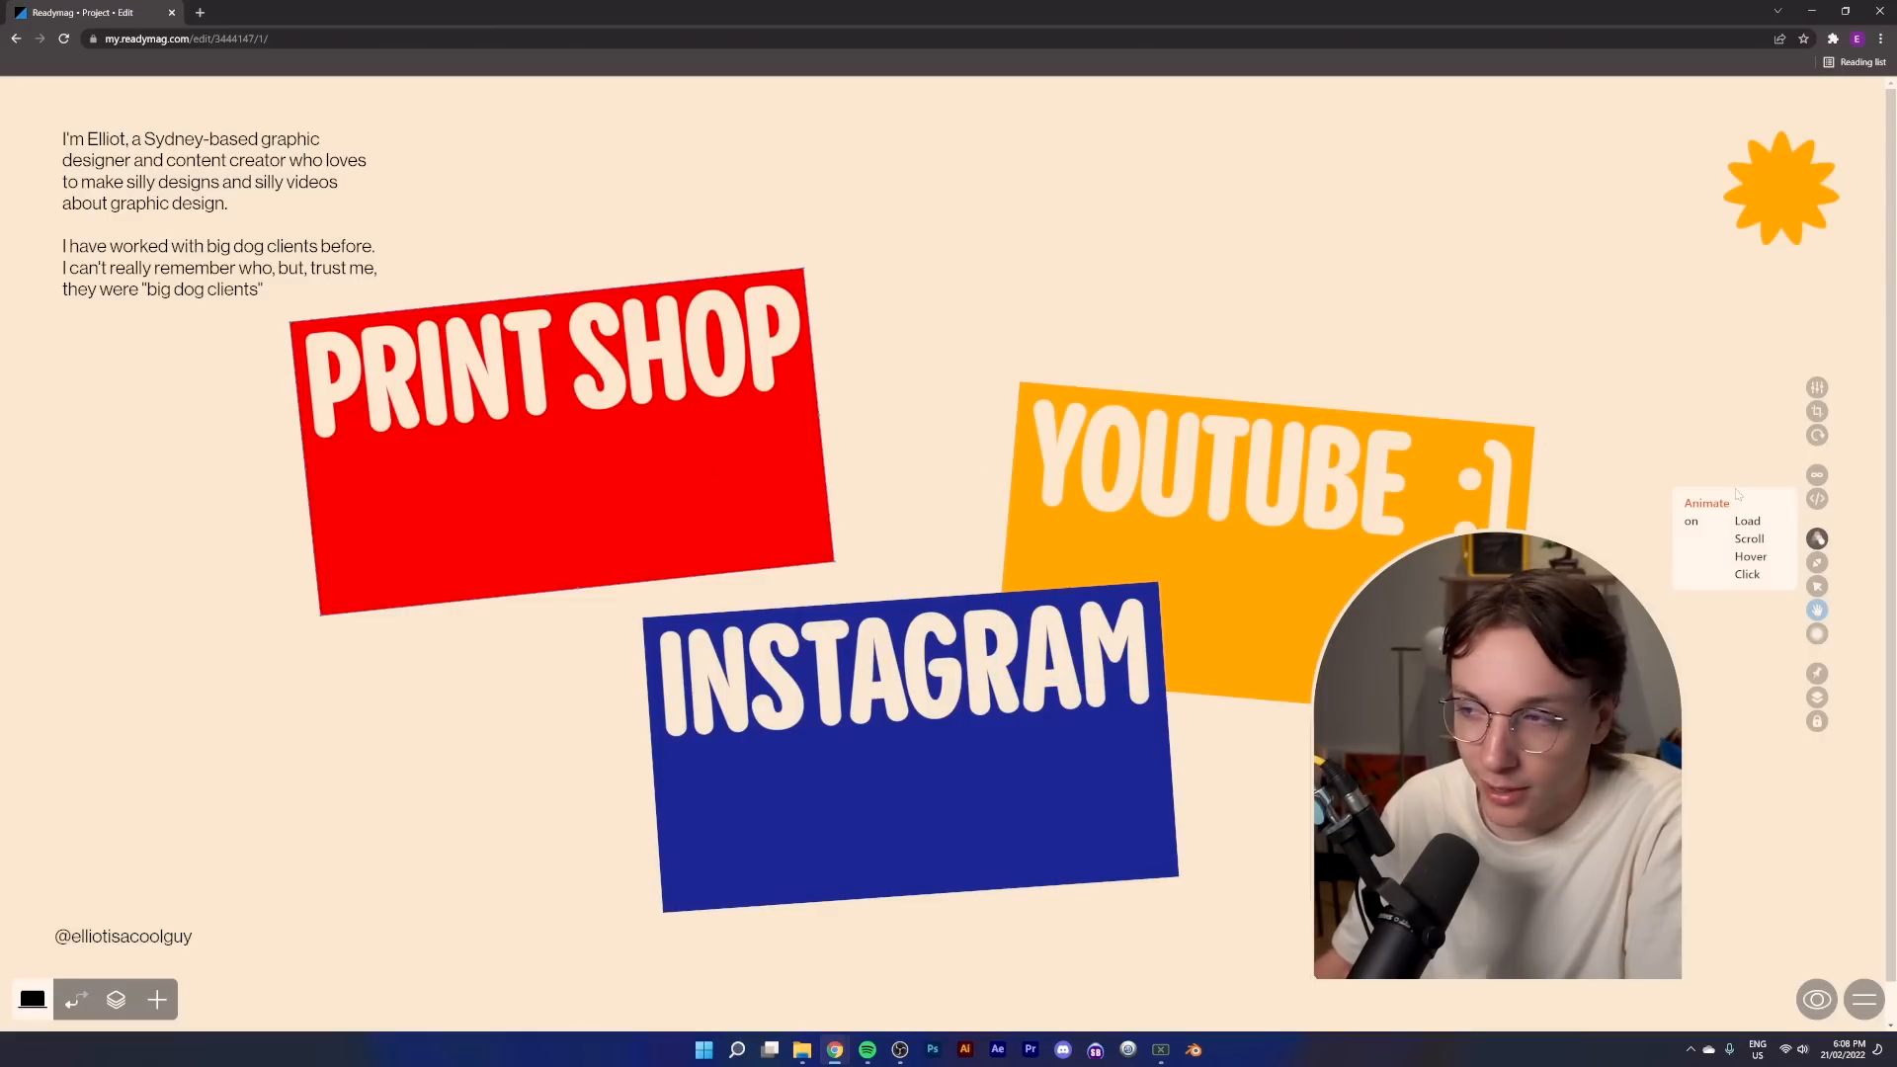
left_click(1768, 560)
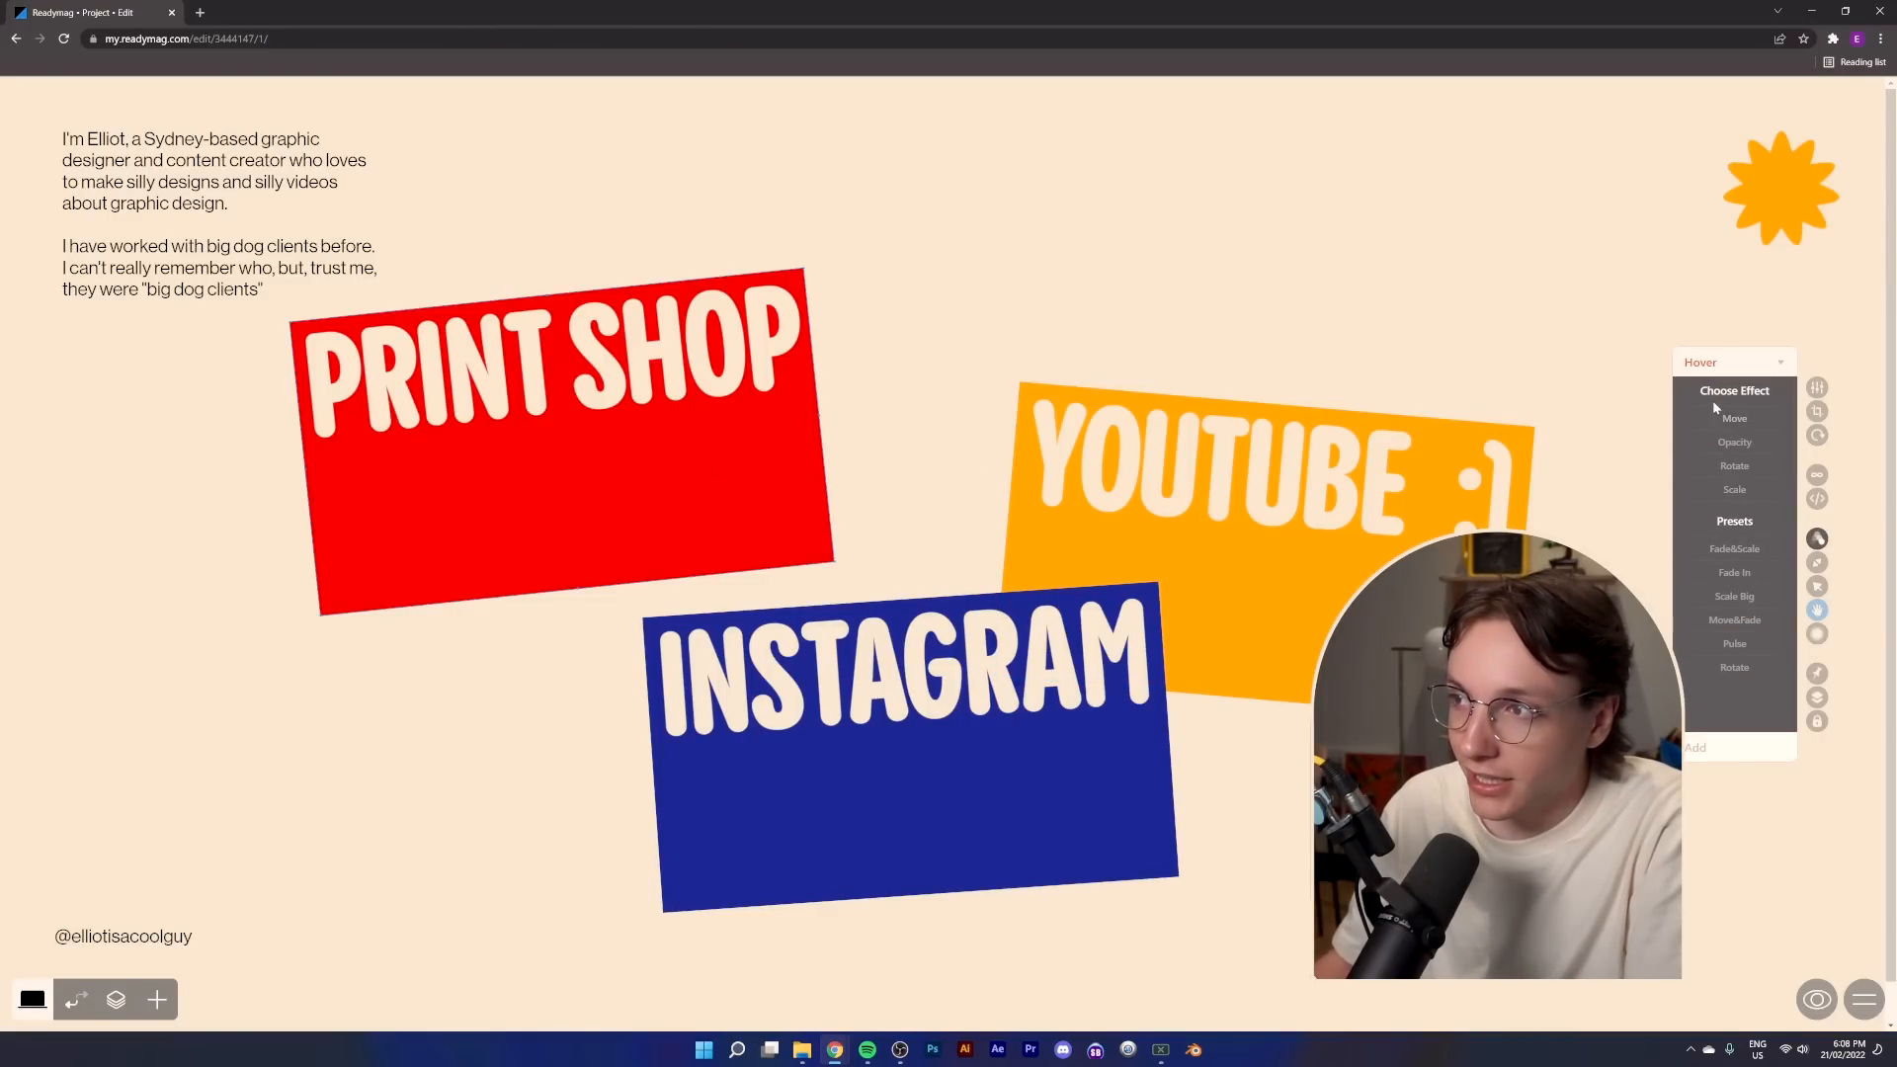
left_click(1735, 490)
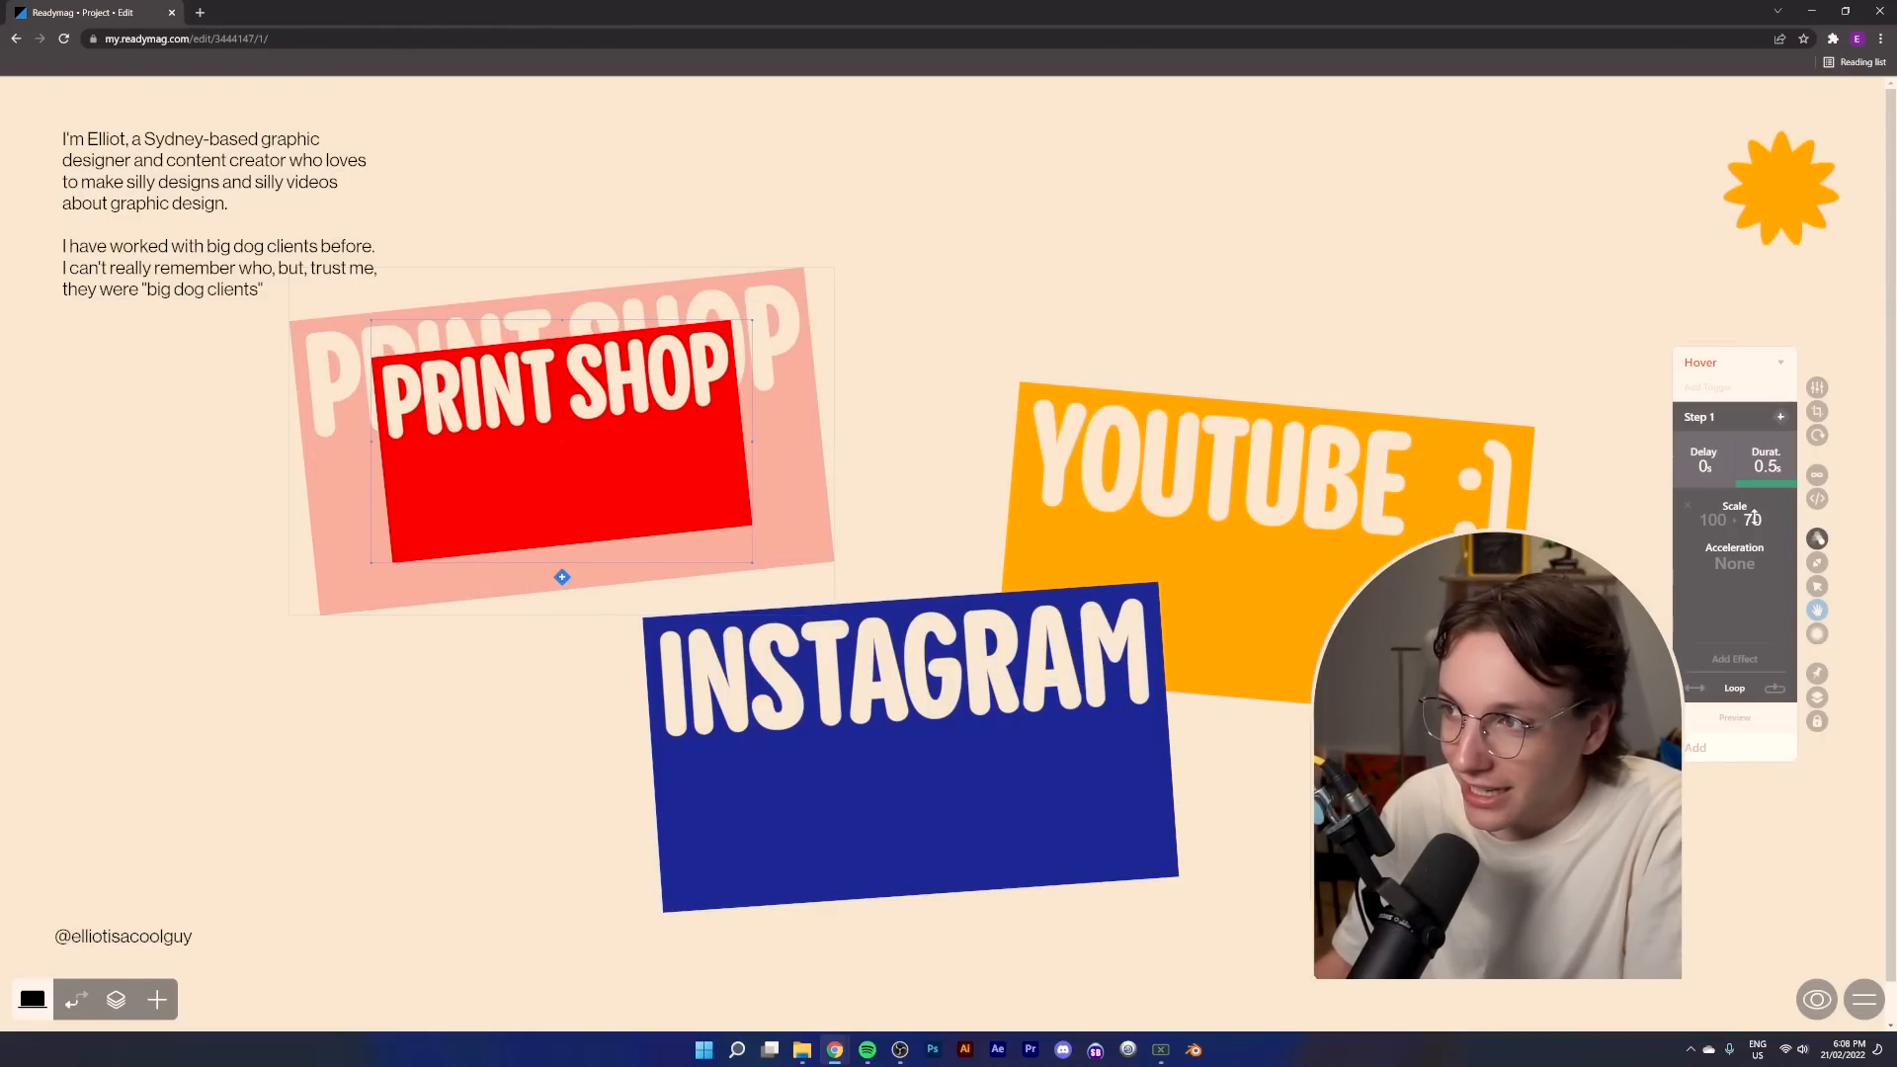
left_click_drag(1753, 514, 1750, 388)
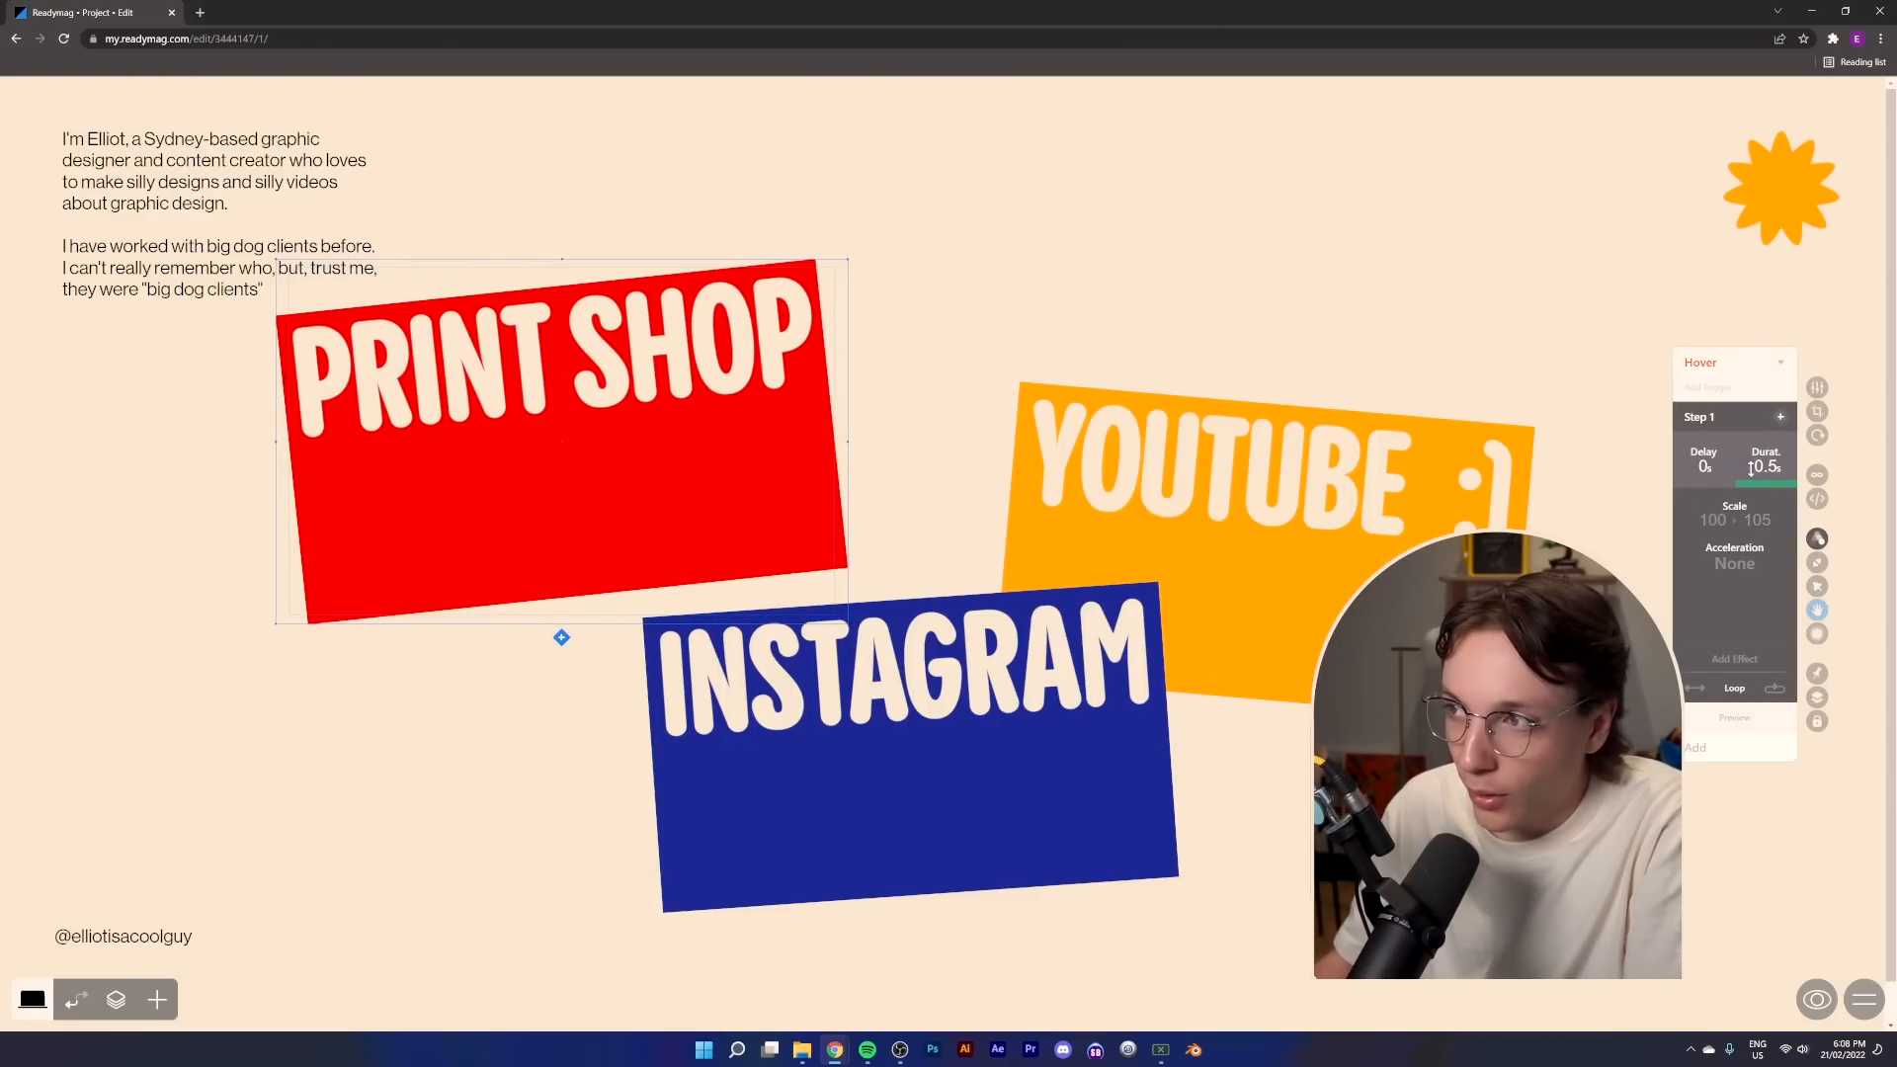
left_click(1734, 565)
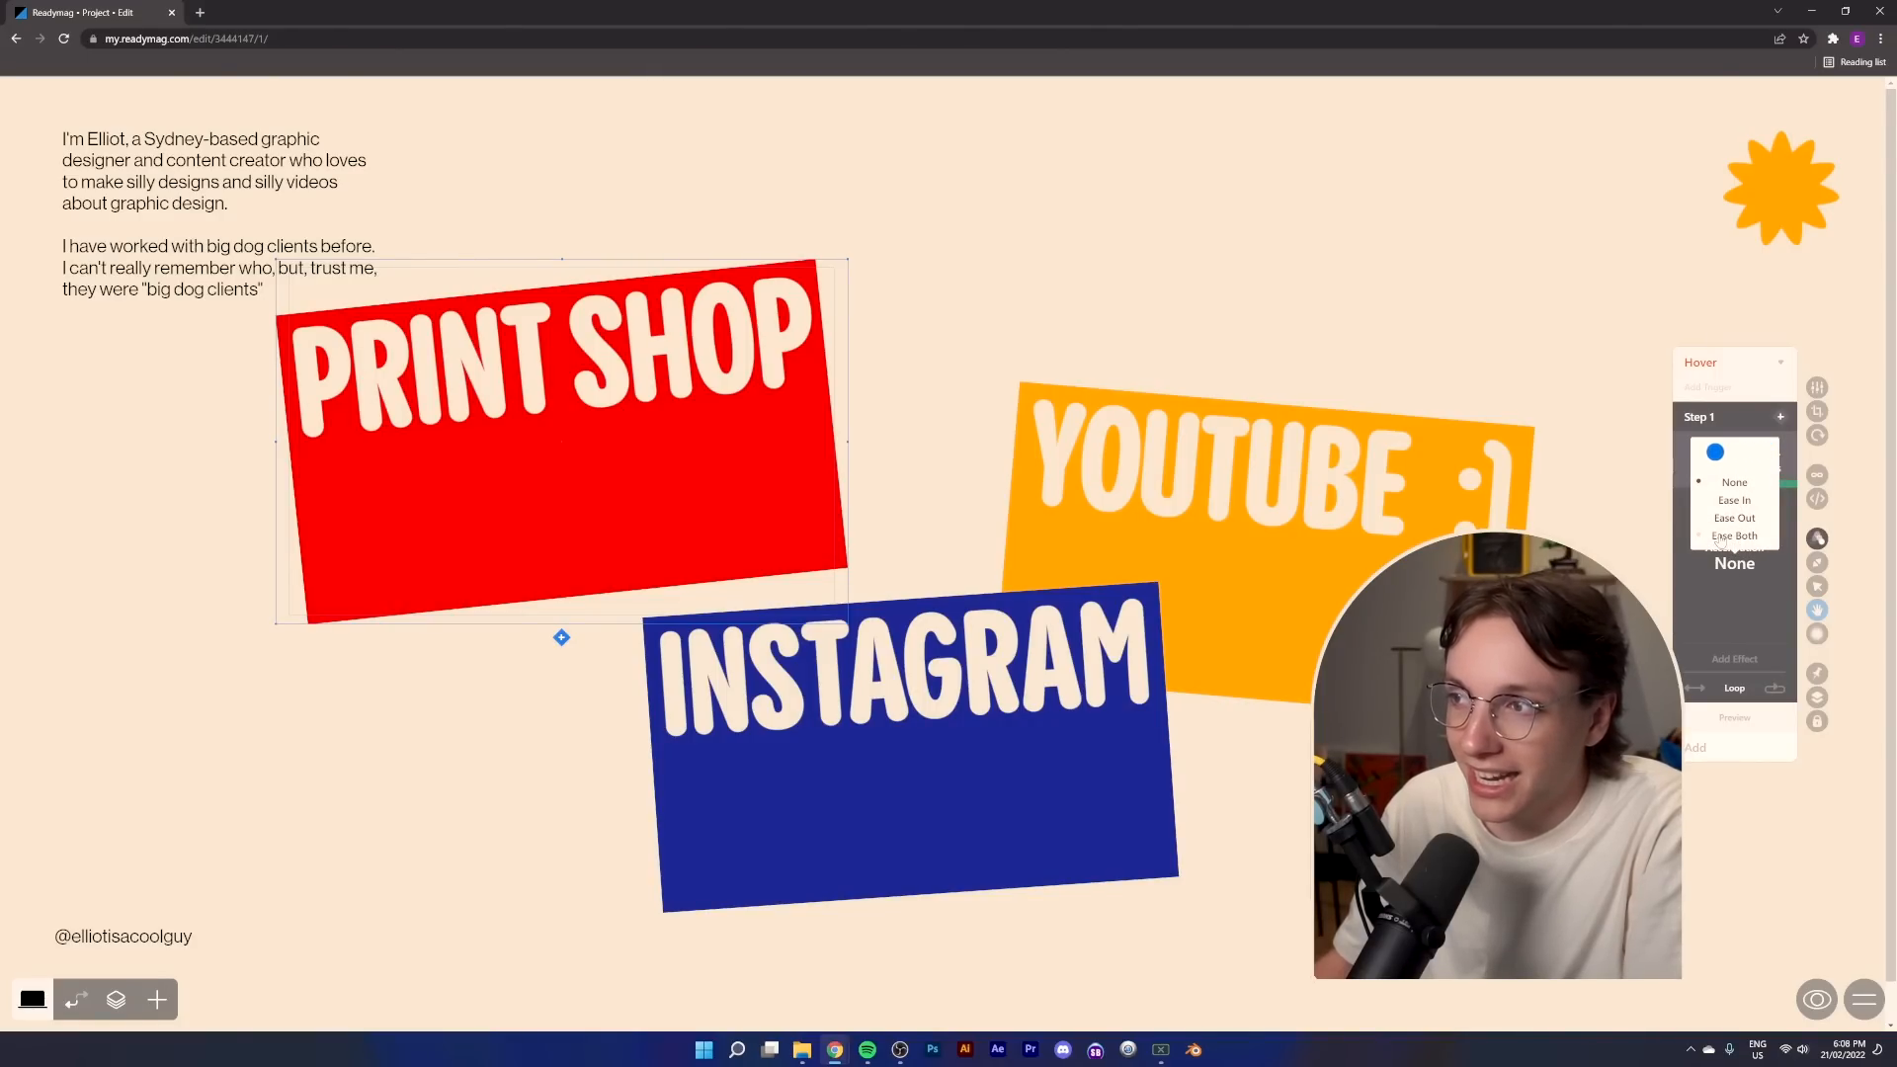
left_click(1719, 536)
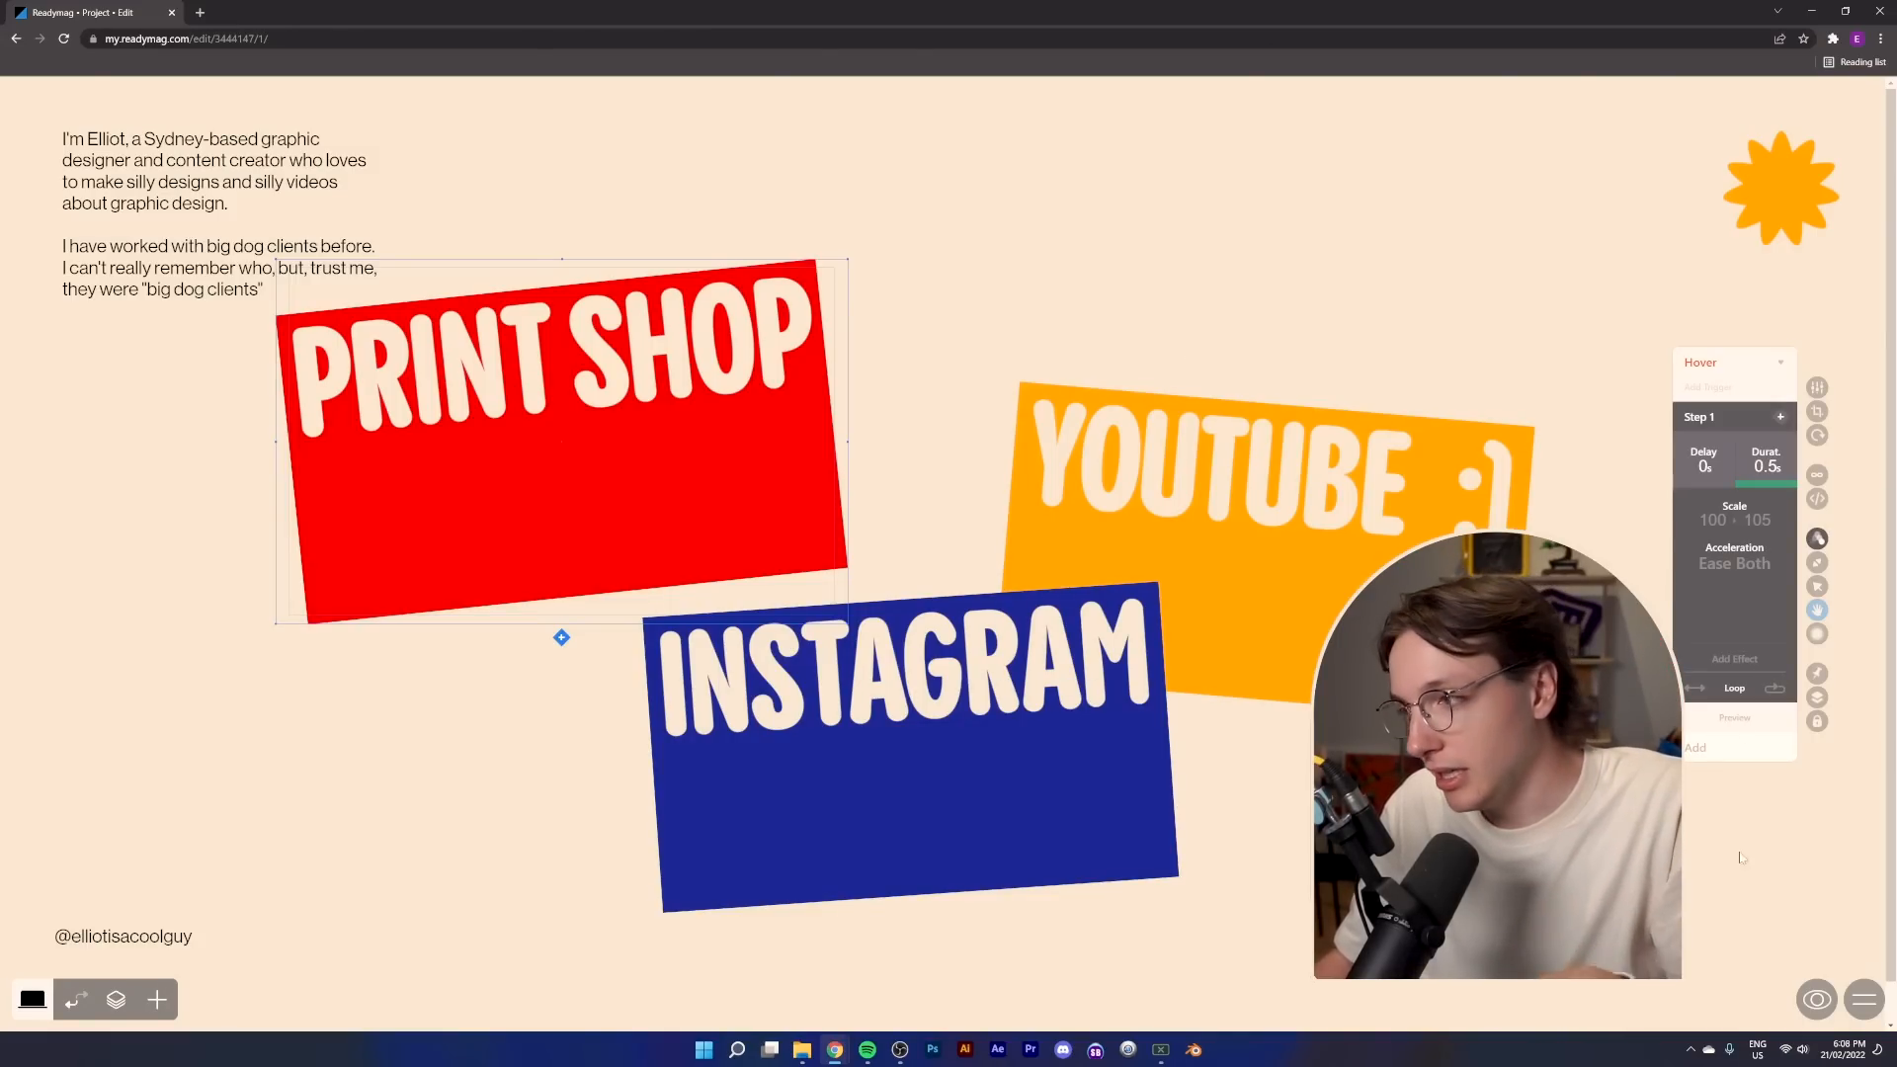
Preview the page and test the Print Shop card's hover scaling while moving it around
left_click(1817, 998)
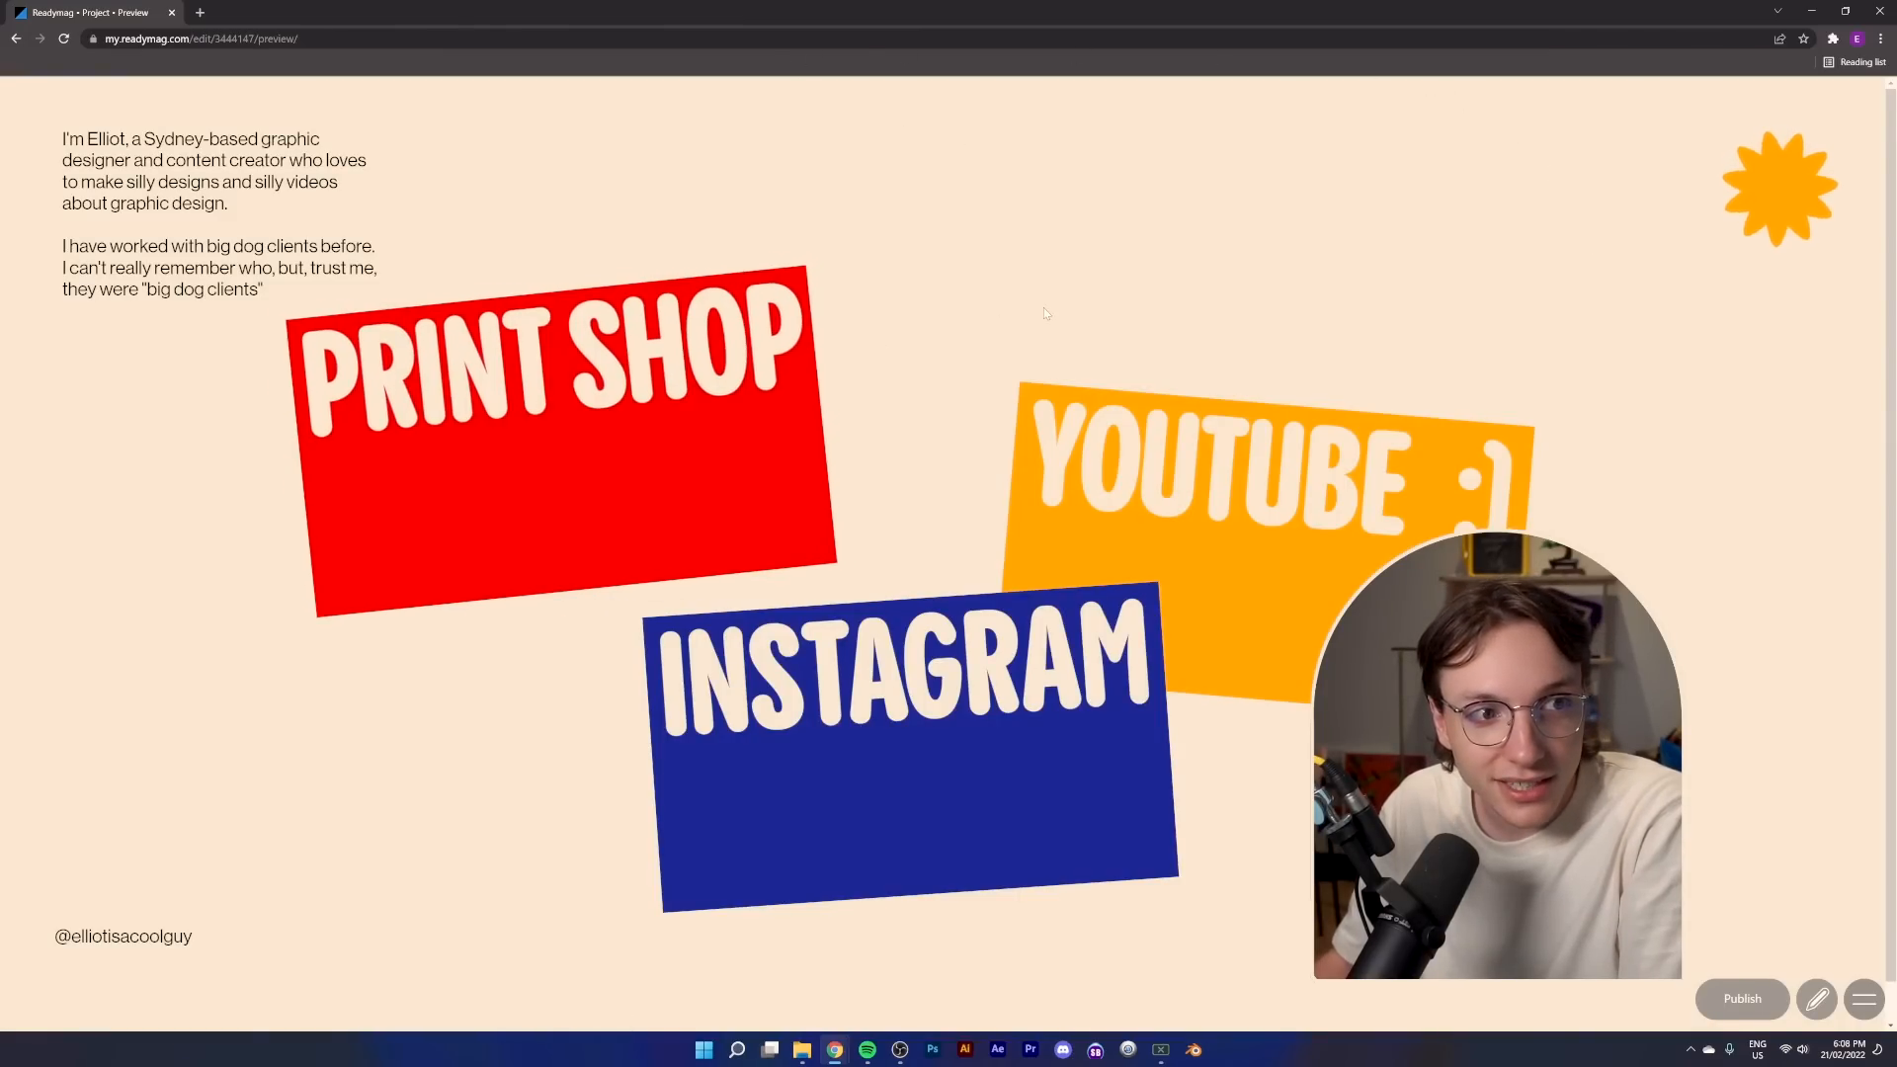
left_click_drag(677, 378, 996, 505)
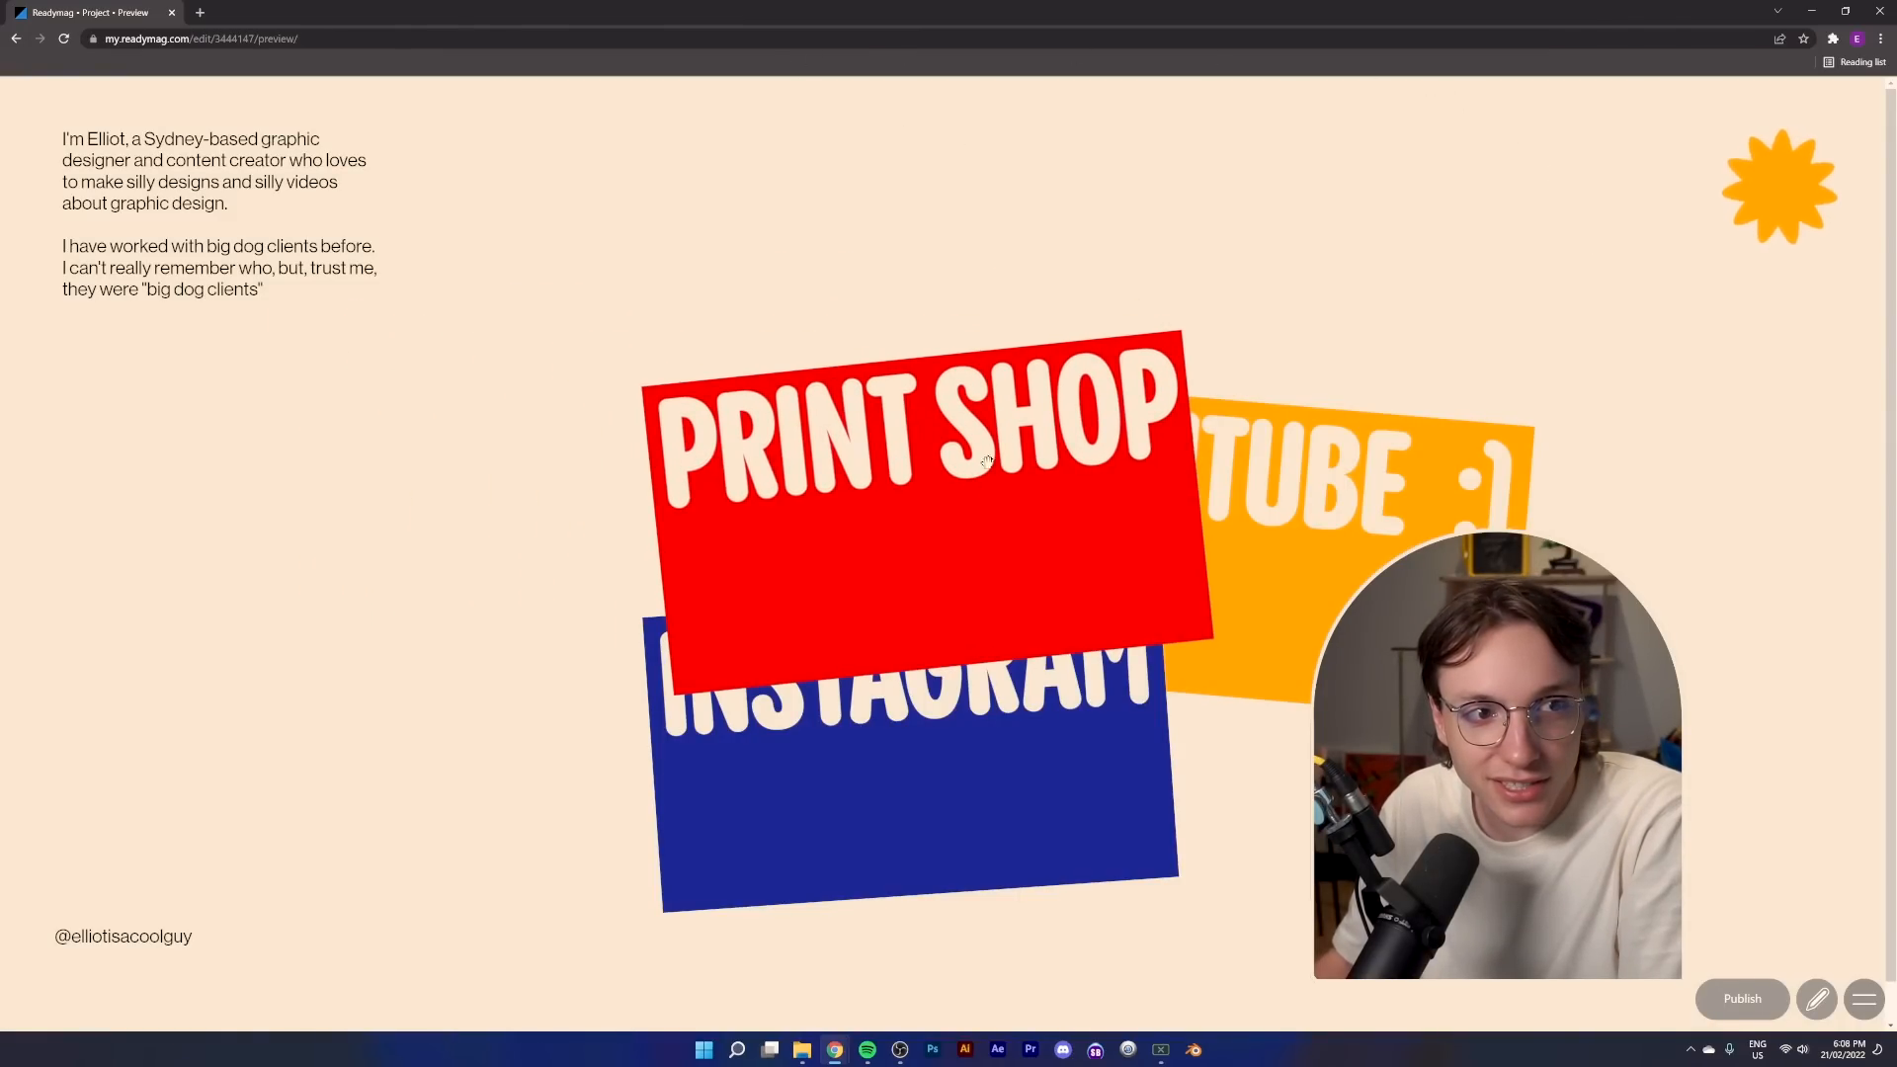
left_click_drag(884, 492, 580, 346)
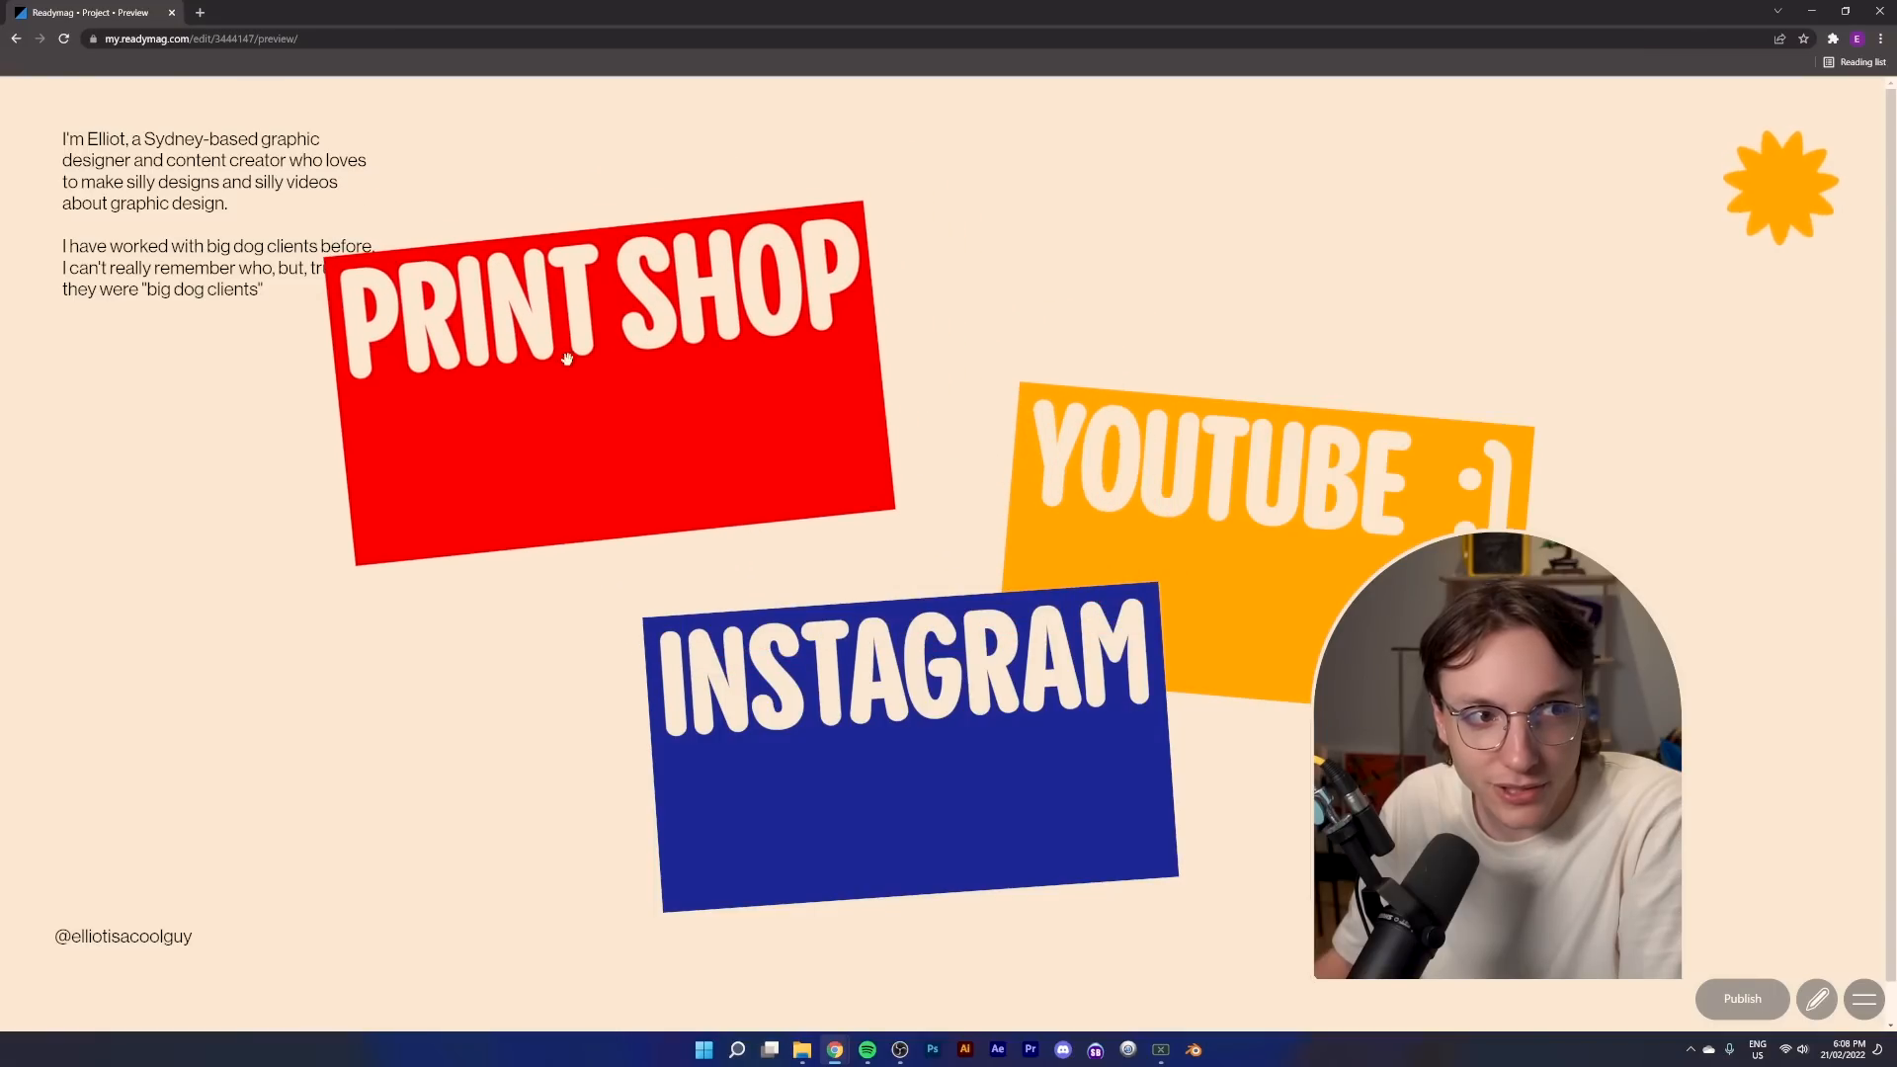
left_click_drag(761, 394, 708, 437)
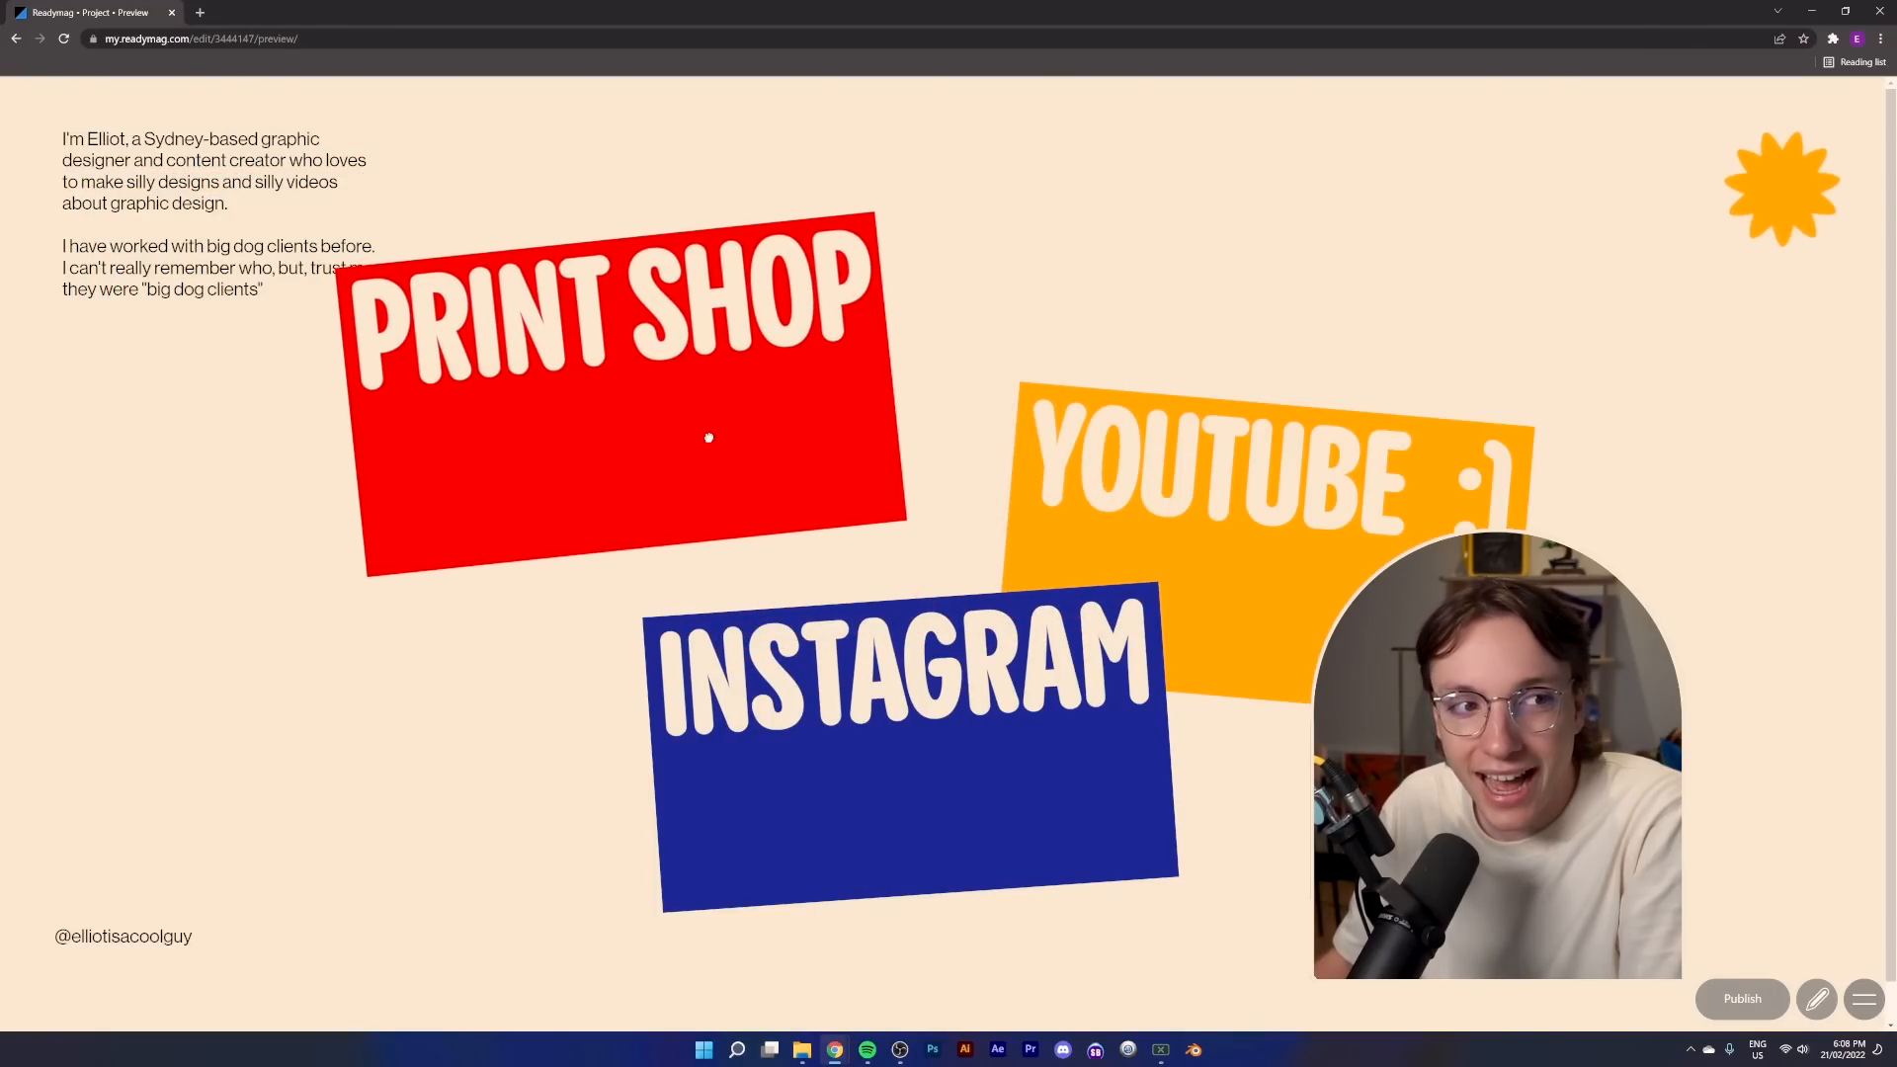
left_click_drag(780, 364, 839, 402)
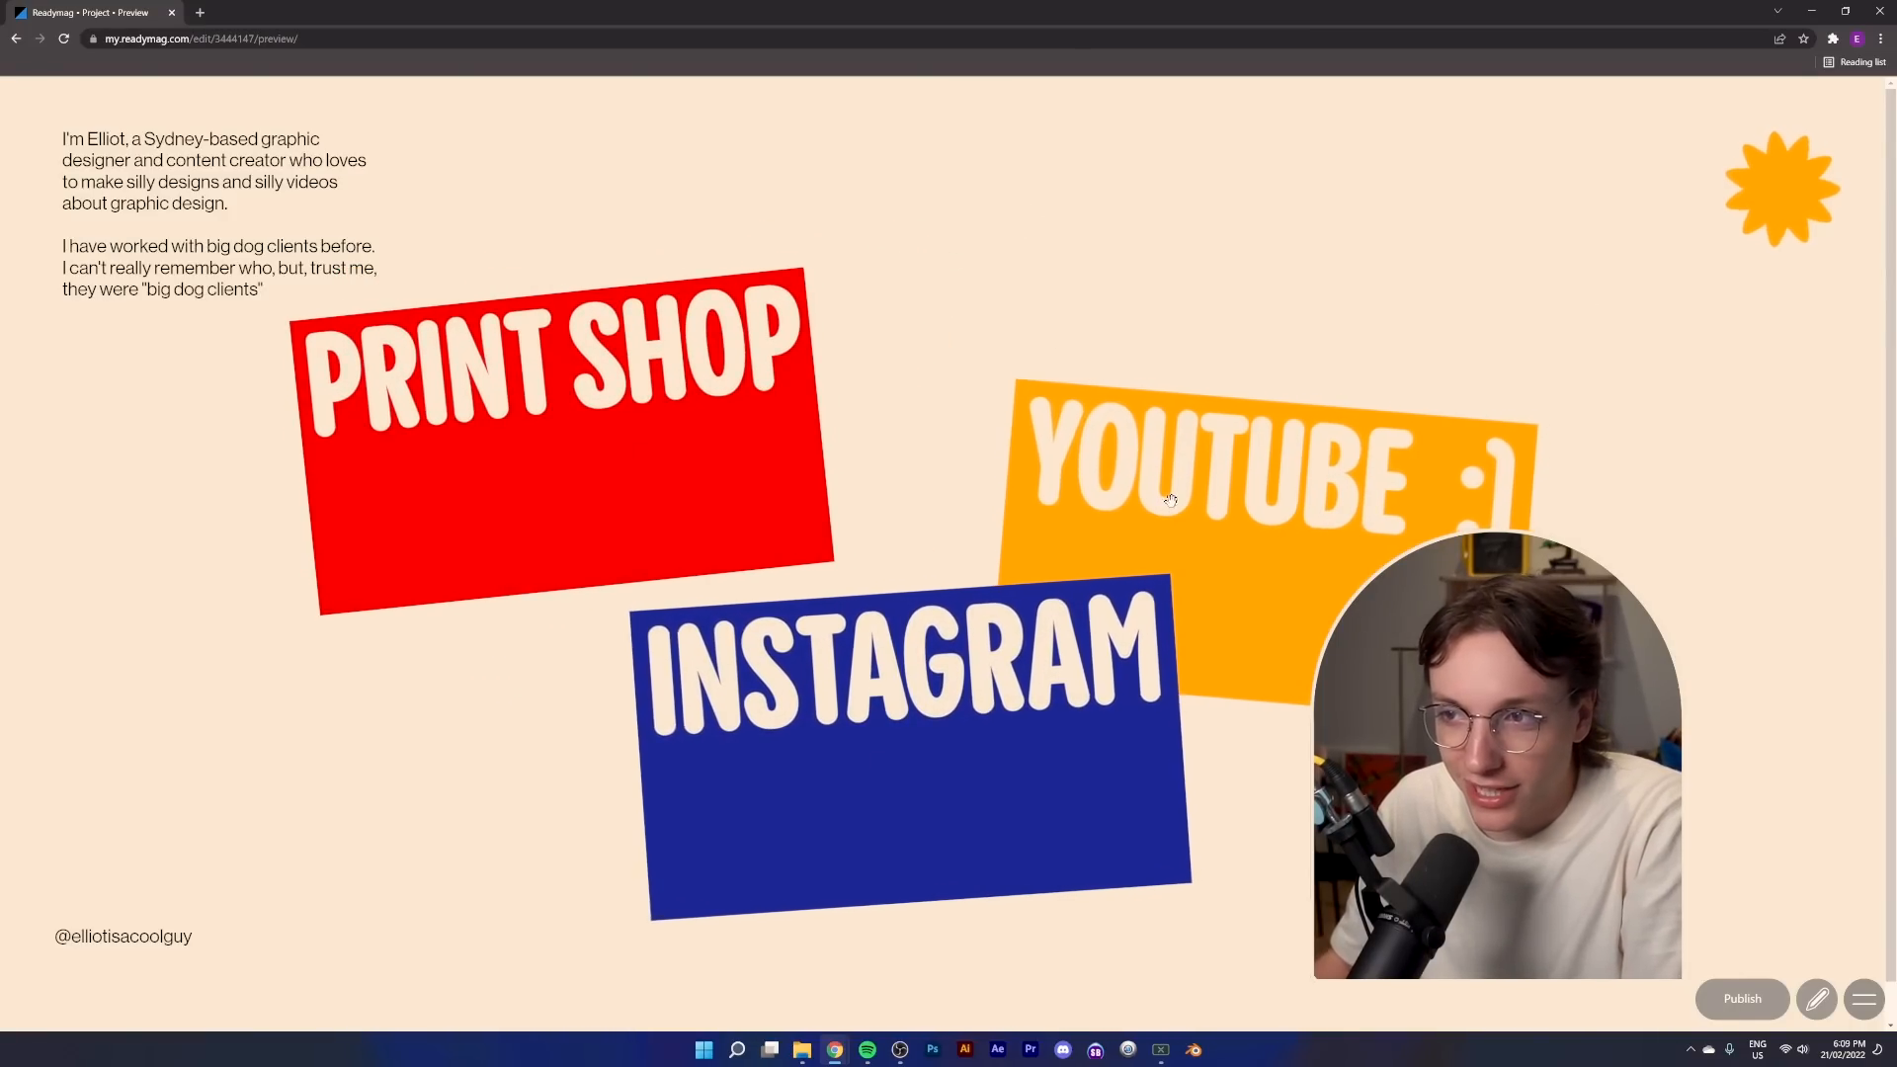
Test moving the Instagram, YouTube and Print Shop cards around and over each other in the preview
left_click_drag(919, 798, 686, 611)
left_click_drag(1136, 582, 839, 424)
left_click_drag(688, 608, 942, 789)
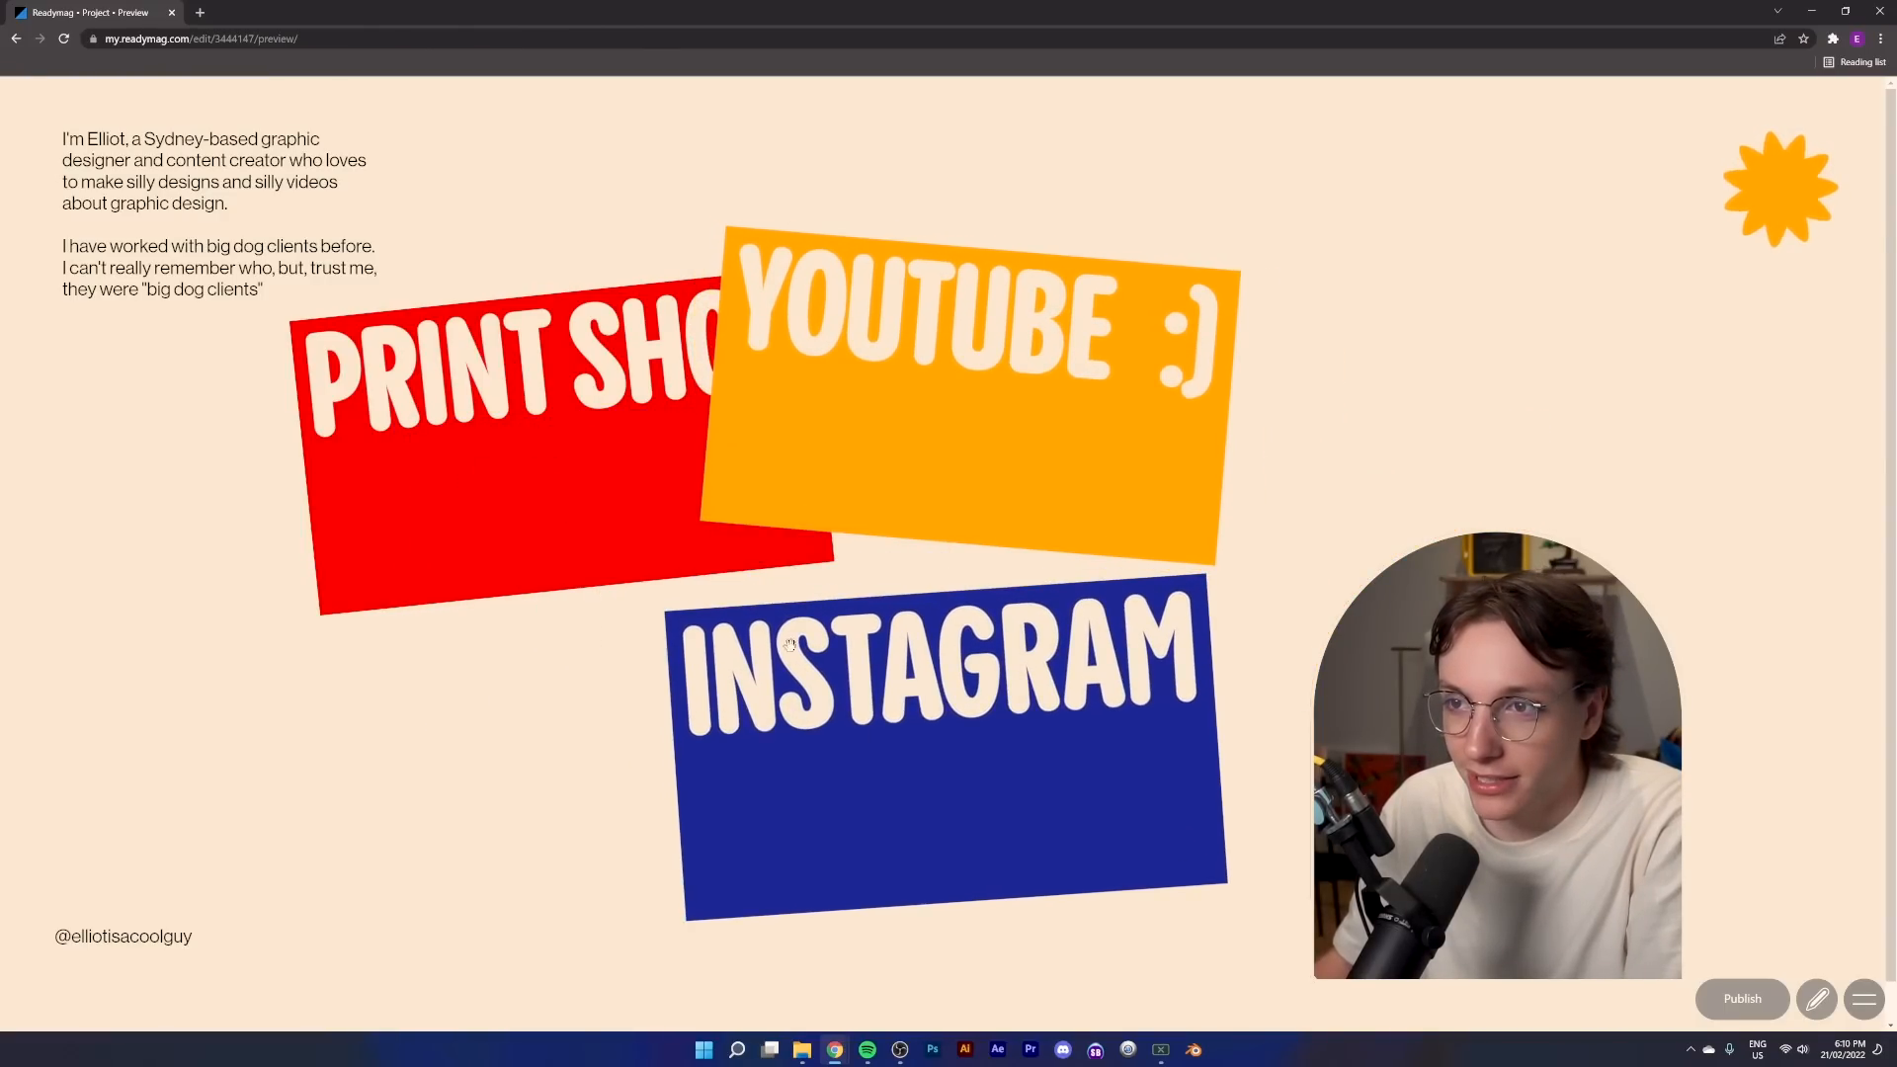
left_click_drag(551, 464, 893, 619)
left_click_drag(965, 697, 737, 572)
left_click_drag(1053, 802, 1058, 699)
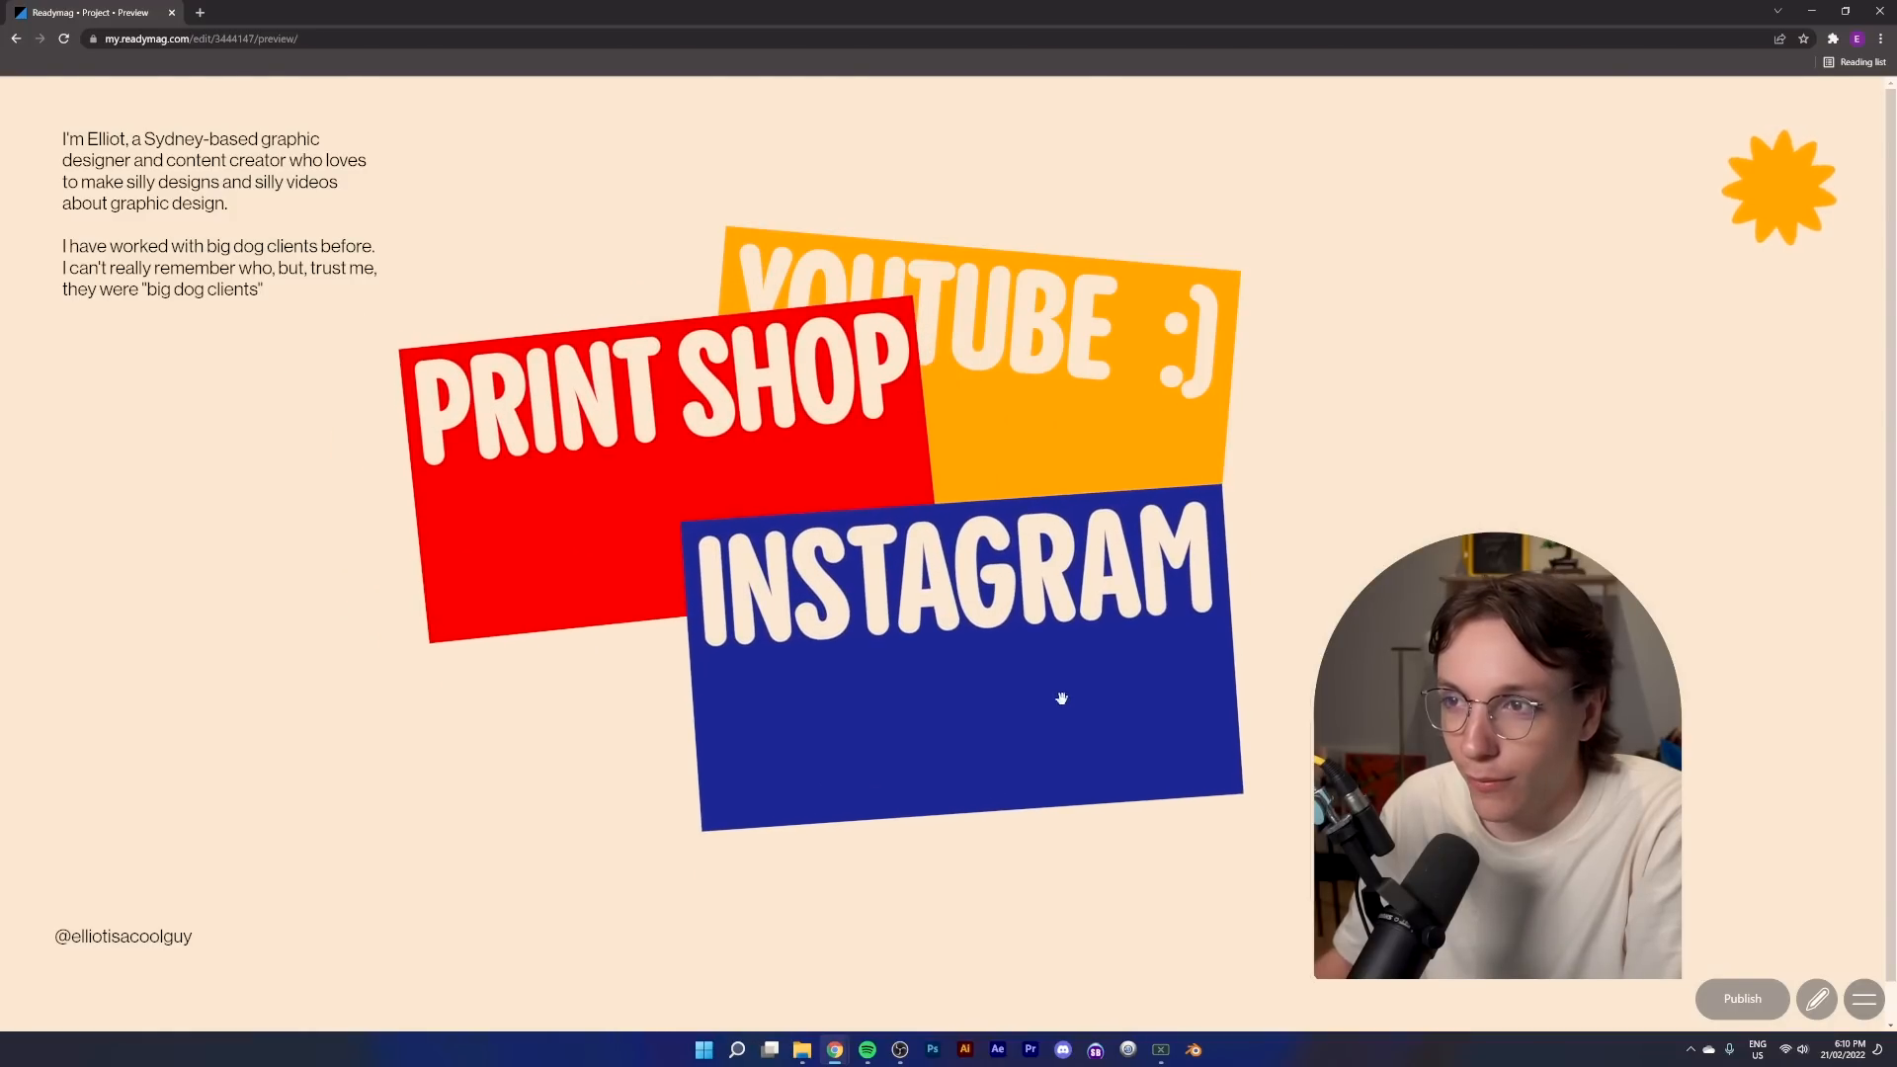
left_click_drag(1133, 364, 1307, 334)
left_click_drag(1161, 706, 1212, 817)
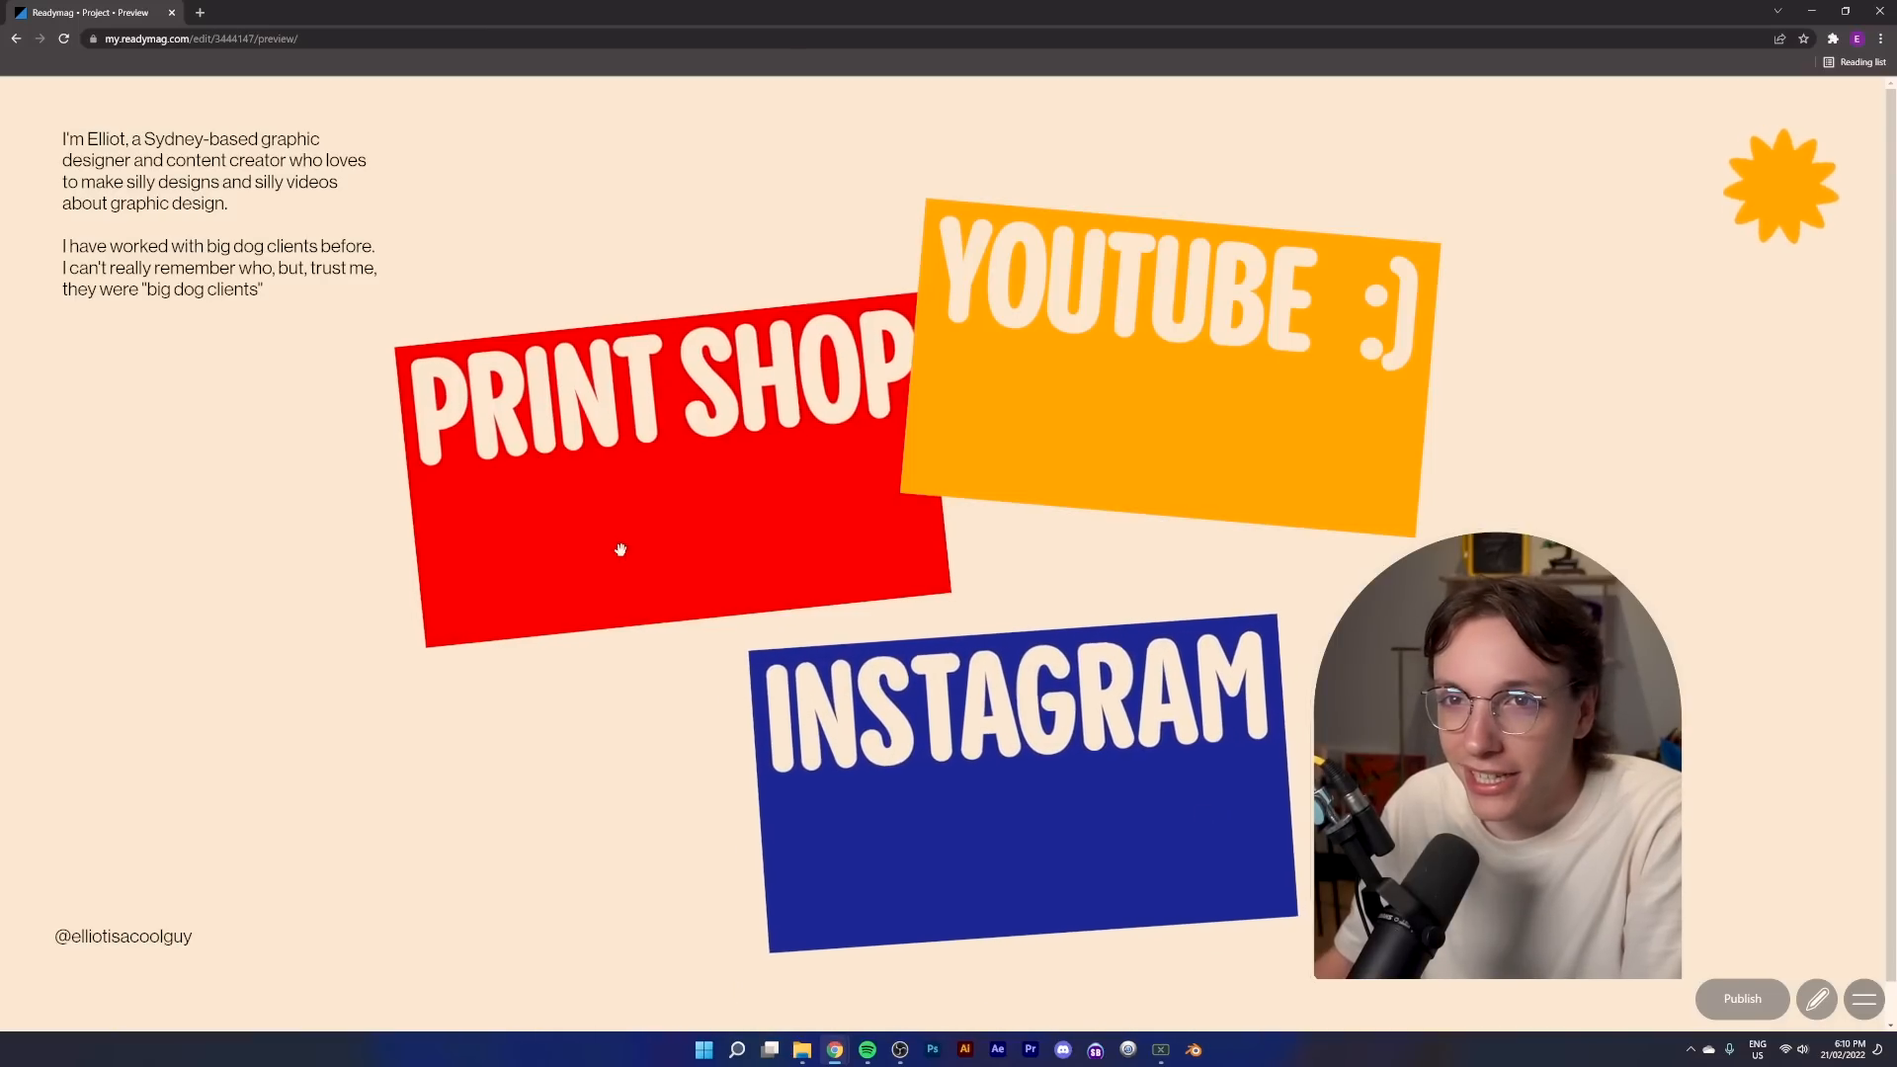
left_click_drag(619, 550, 372, 508)
left_click_drag(1233, 357, 1117, 330)
left_click_drag(1088, 752, 873, 685)
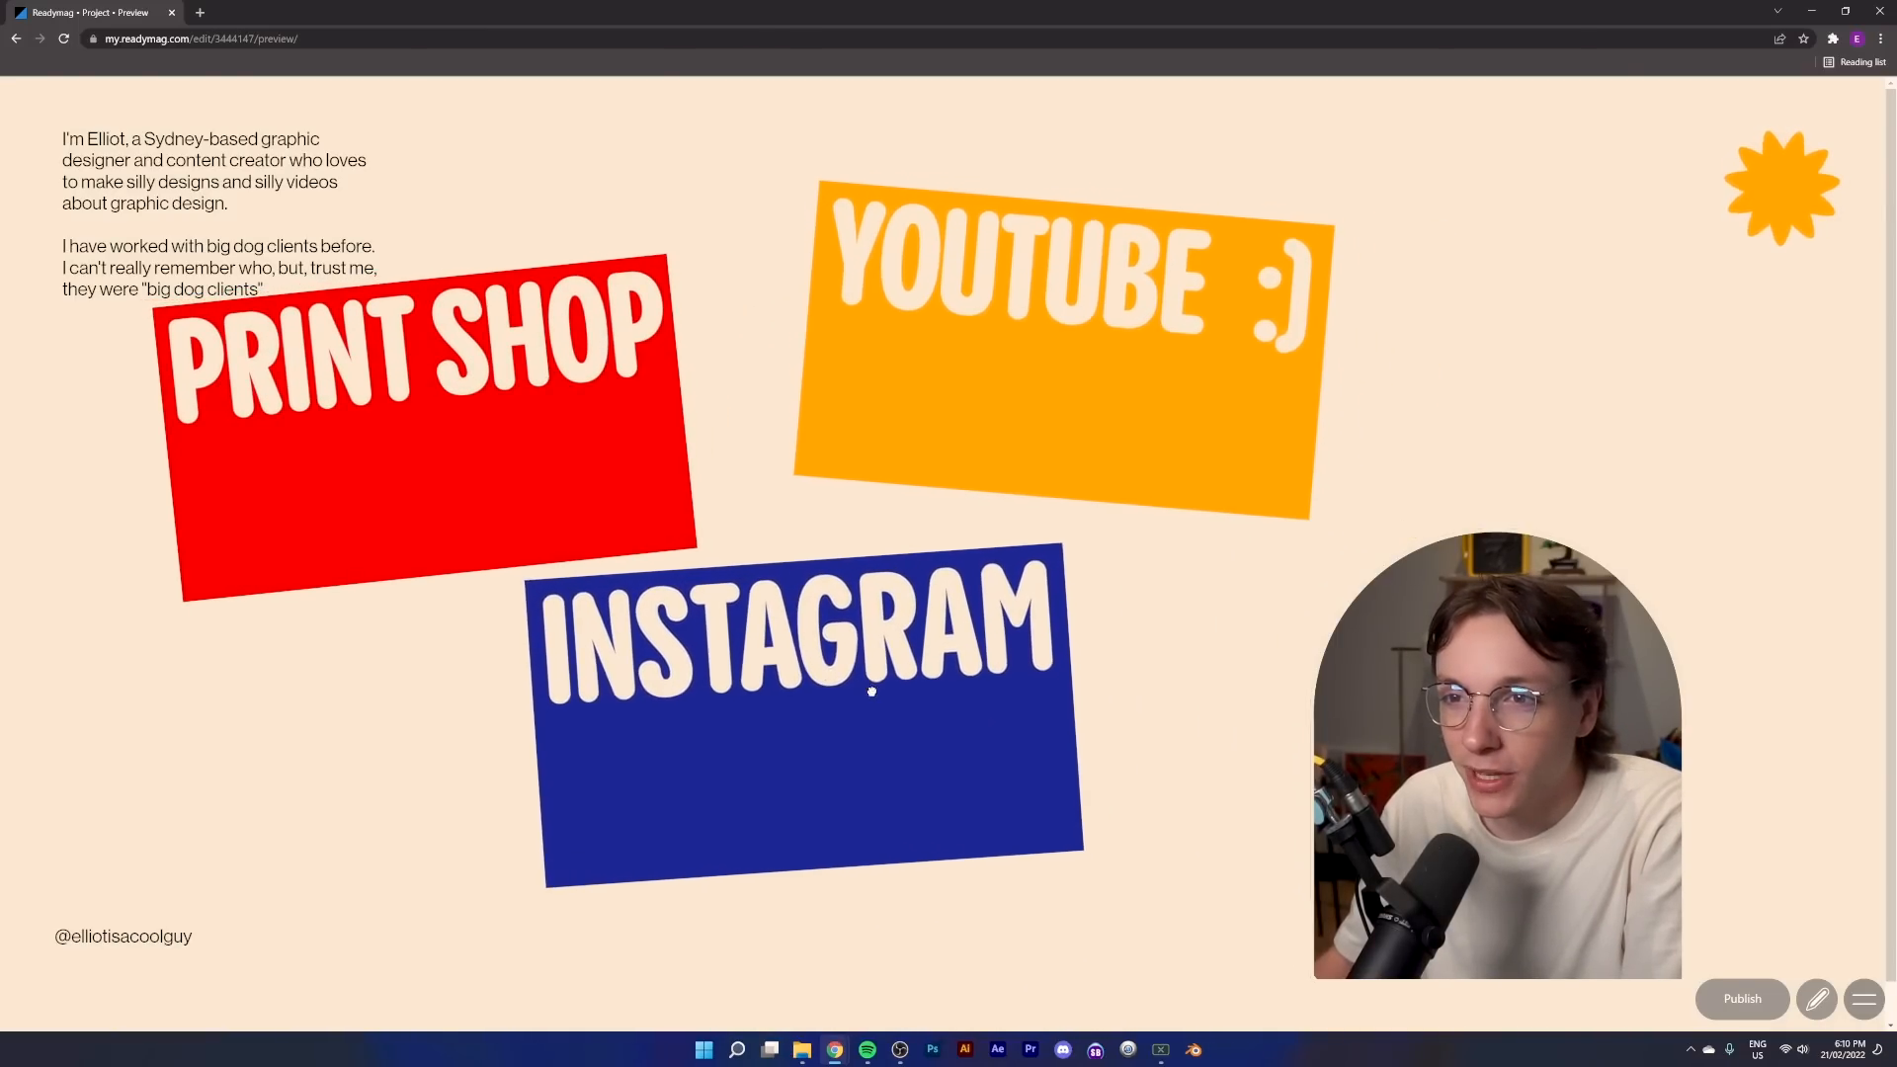
left_click_drag(558, 460, 696, 516)
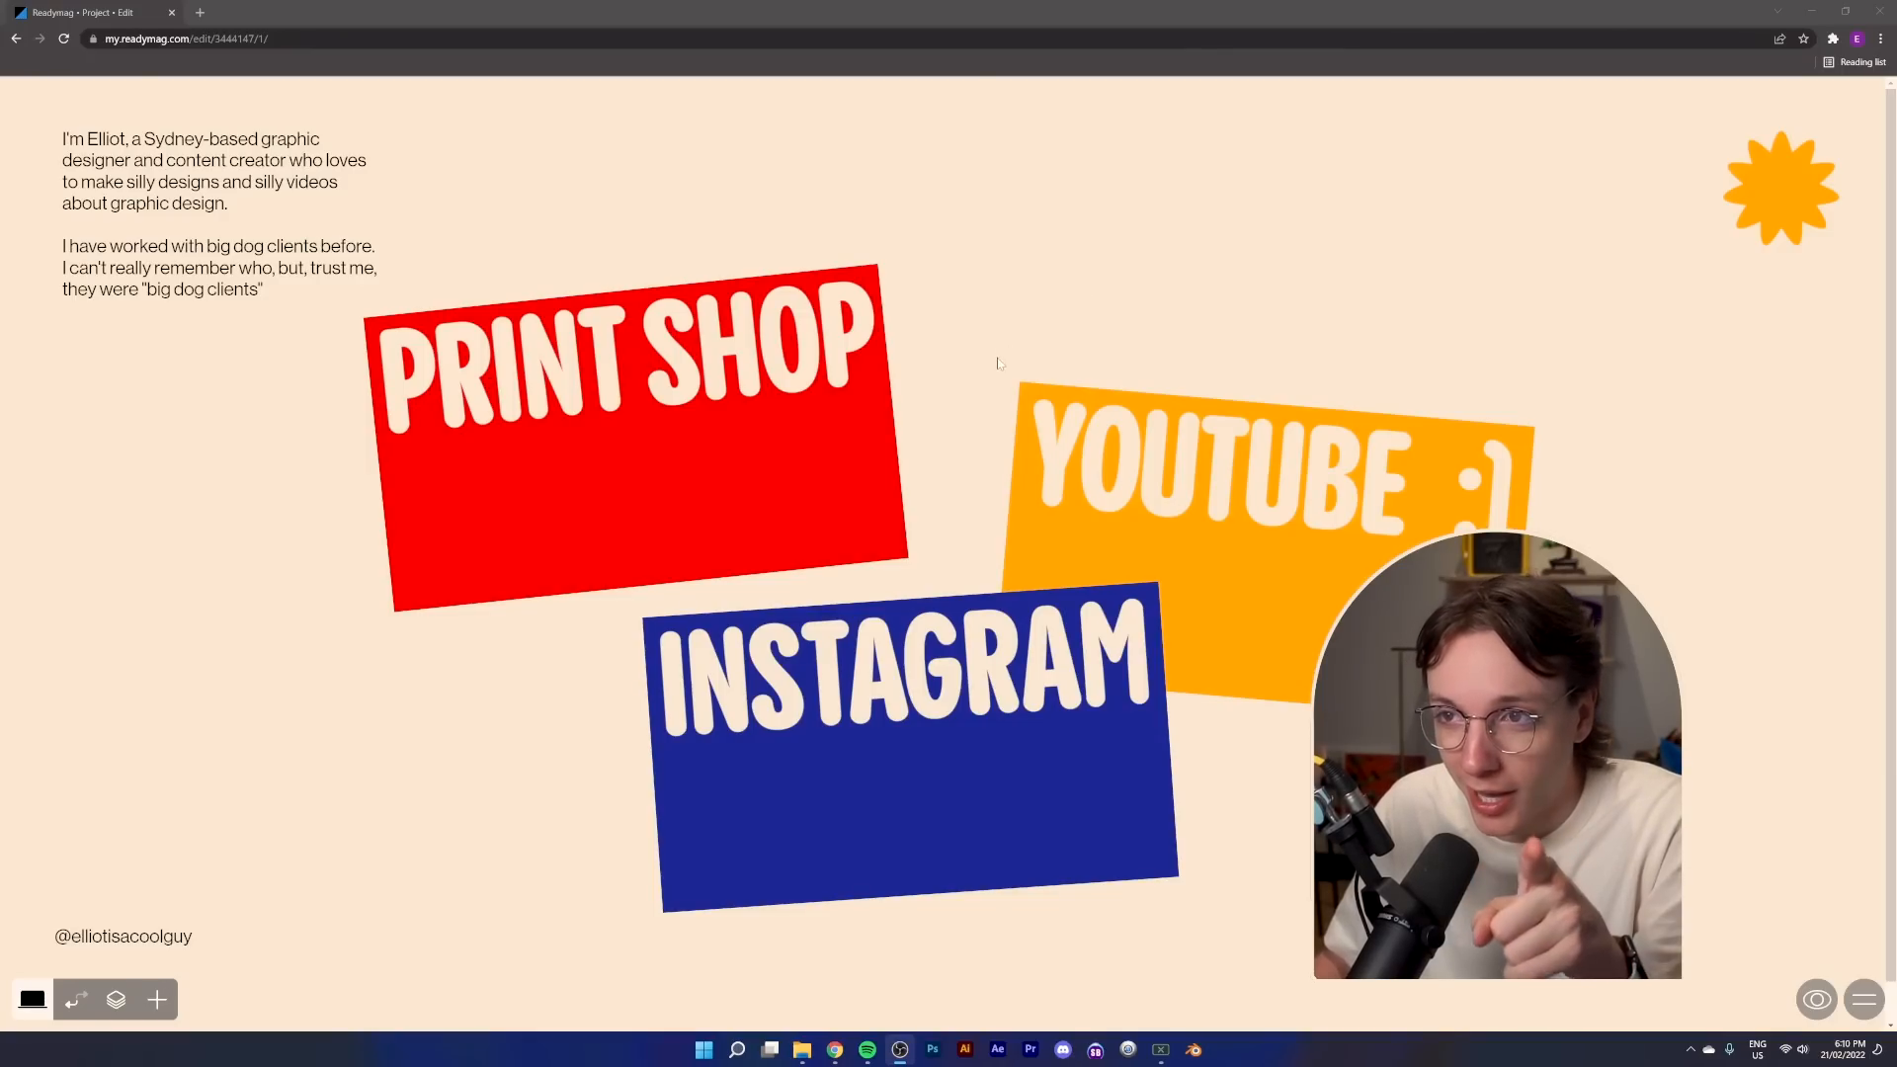
Examine the custom cursor on hover option for the Print Shop card and preview the page
left_click(814, 382)
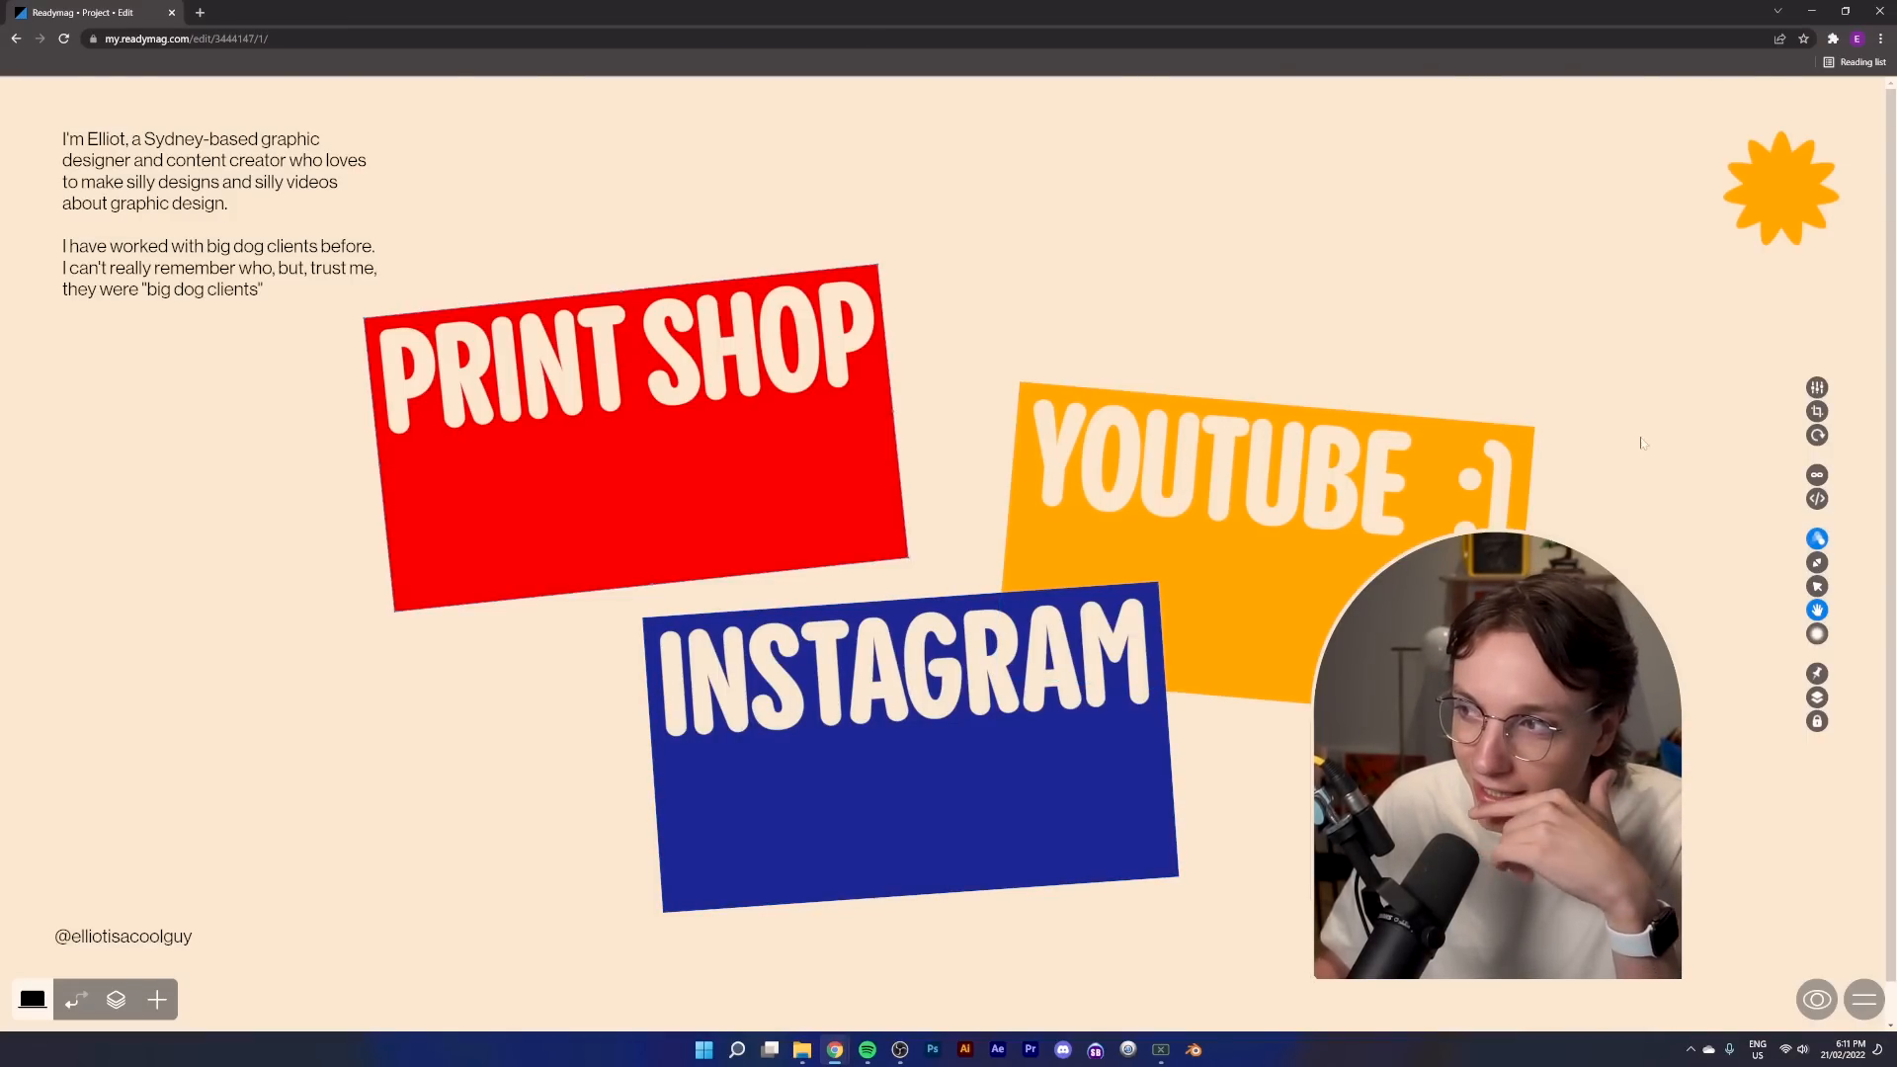
left_click(1817, 587)
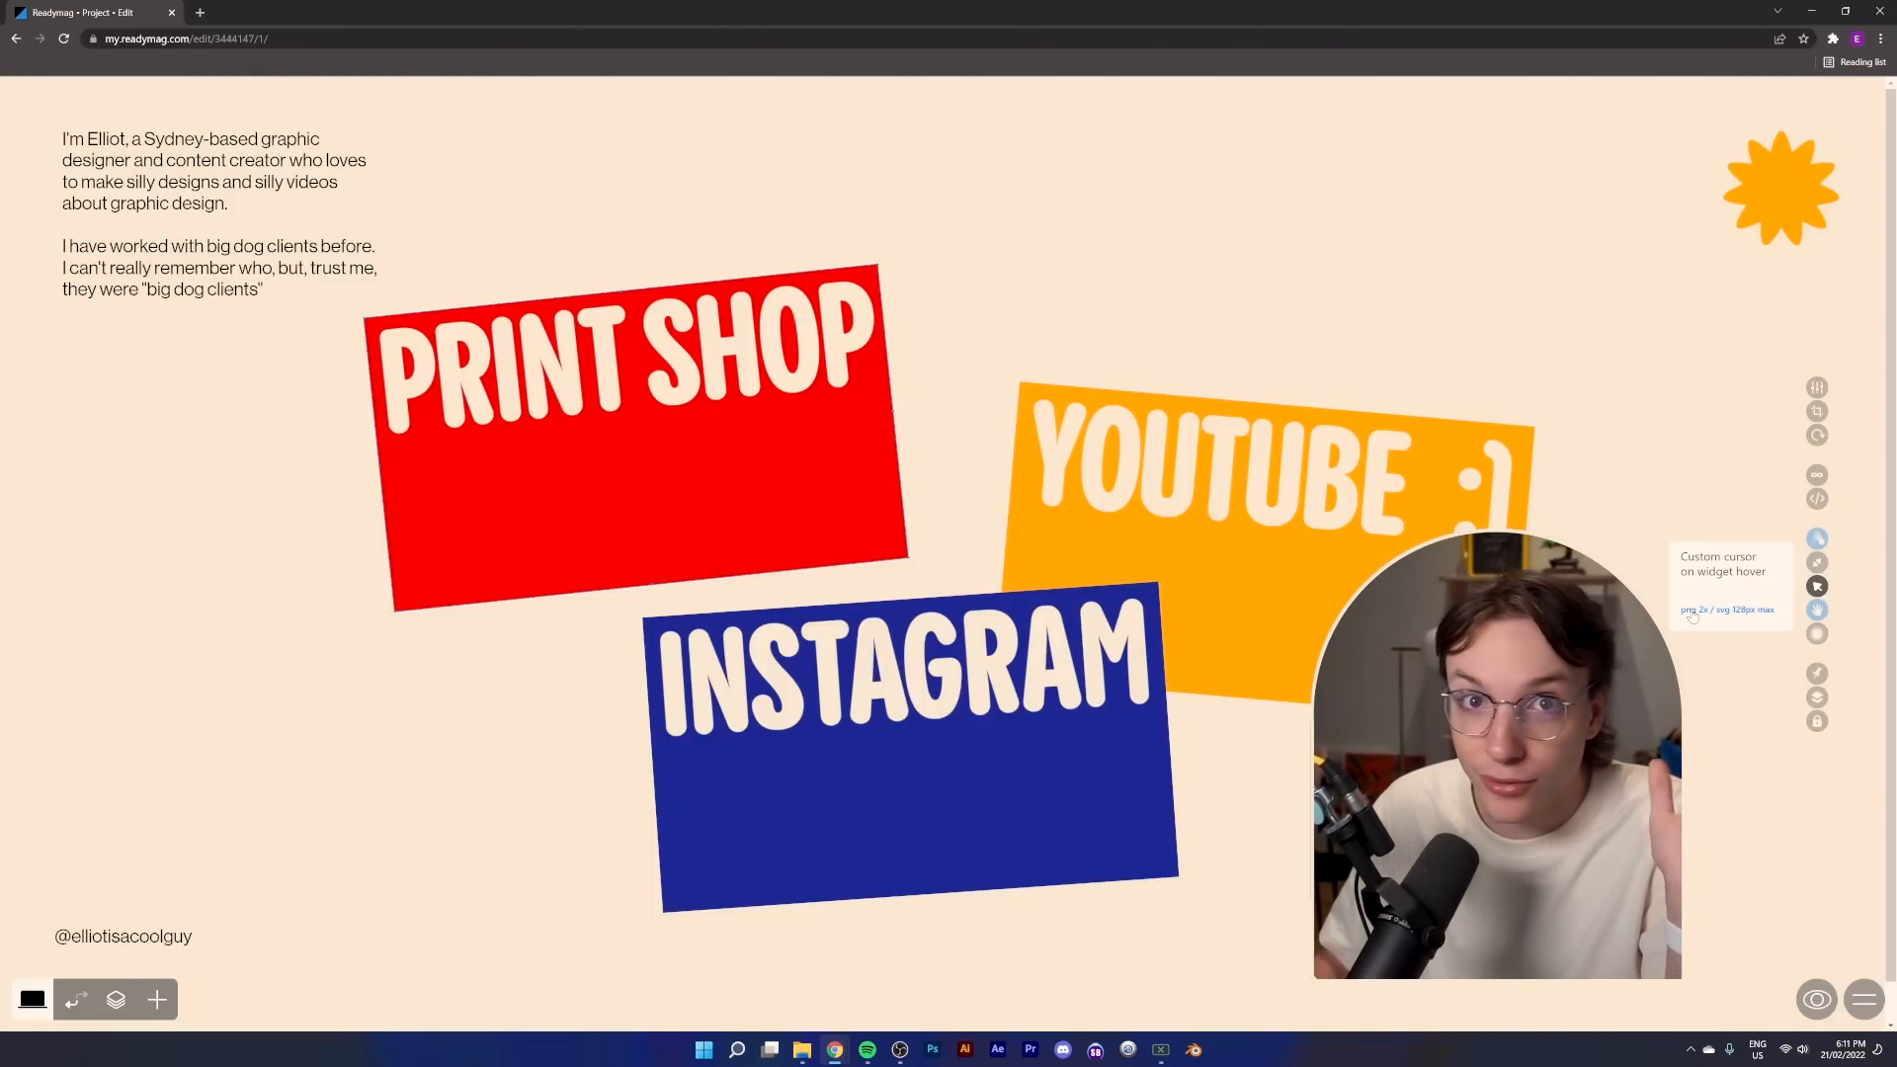
left_click(1815, 998)
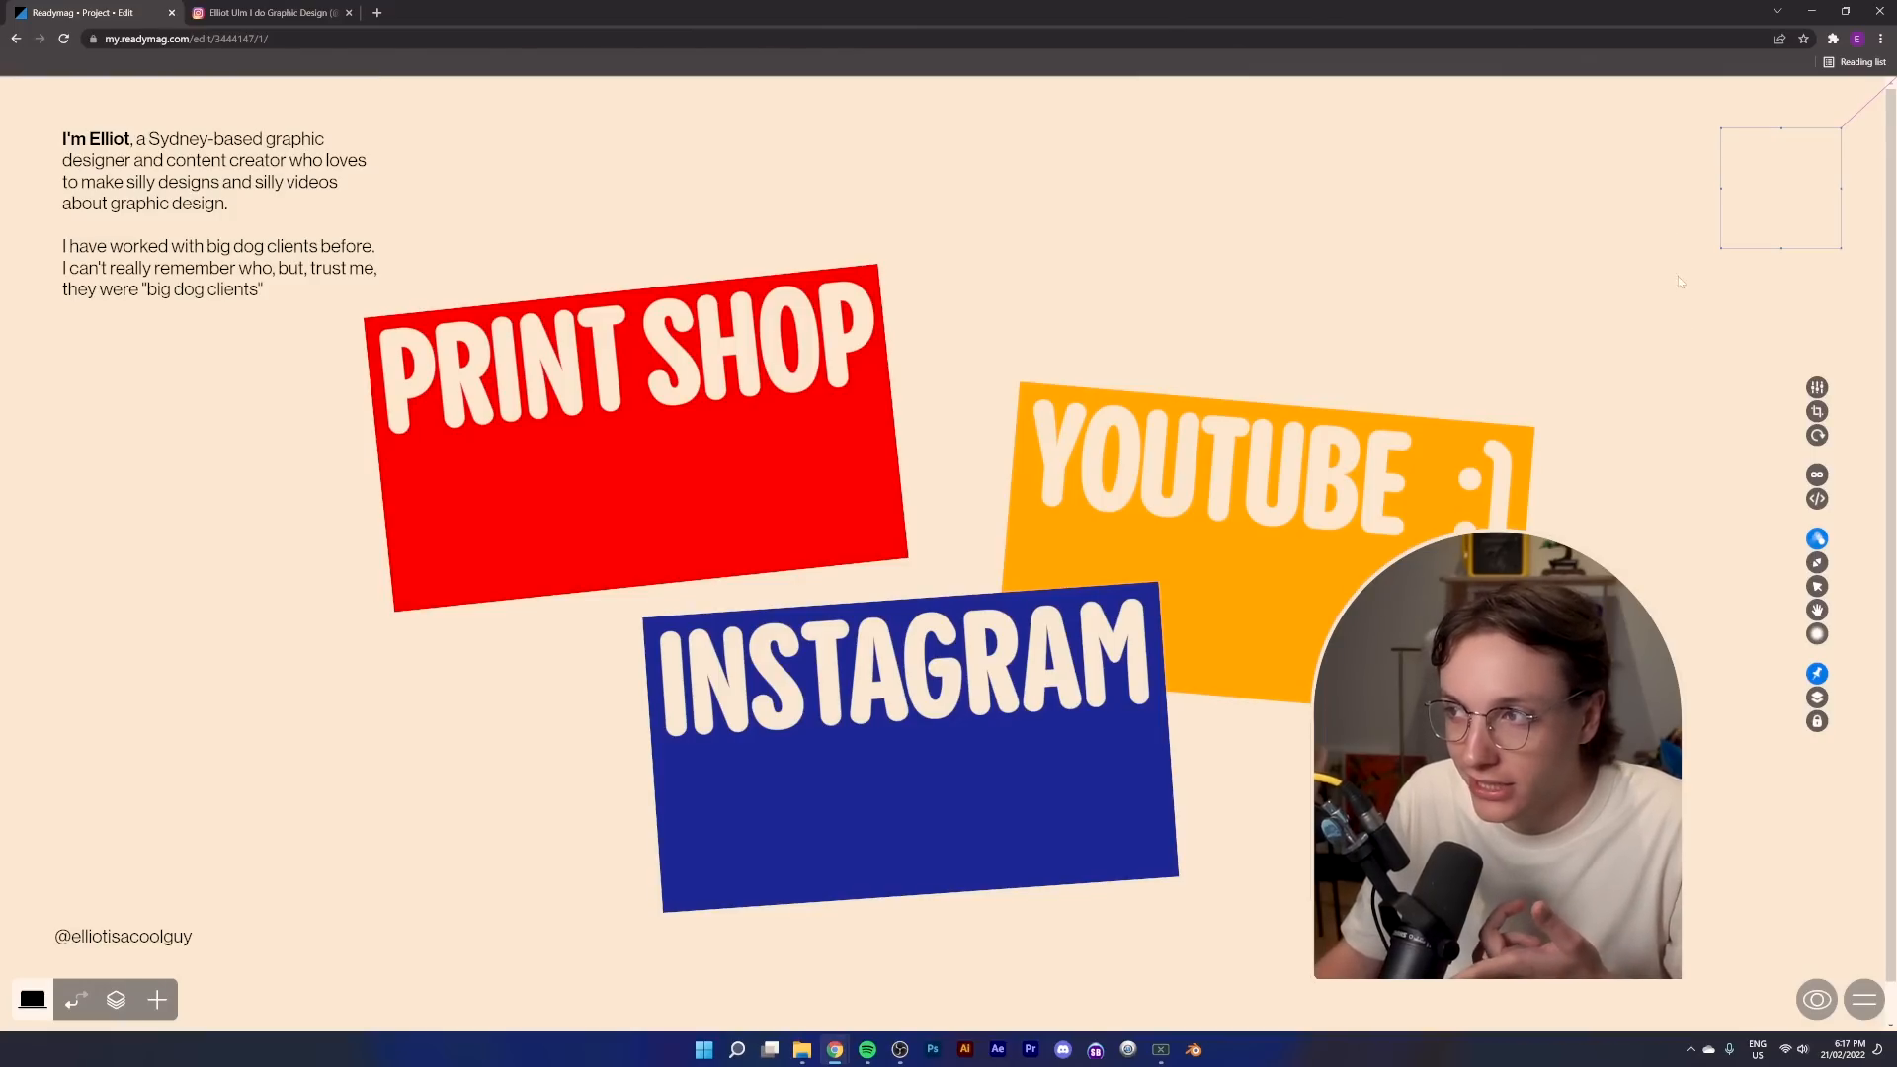
Turn on a shadow for the beige sun shape with blur 4 and Move on hover enabled, and preview the page
left_click(1817, 635)
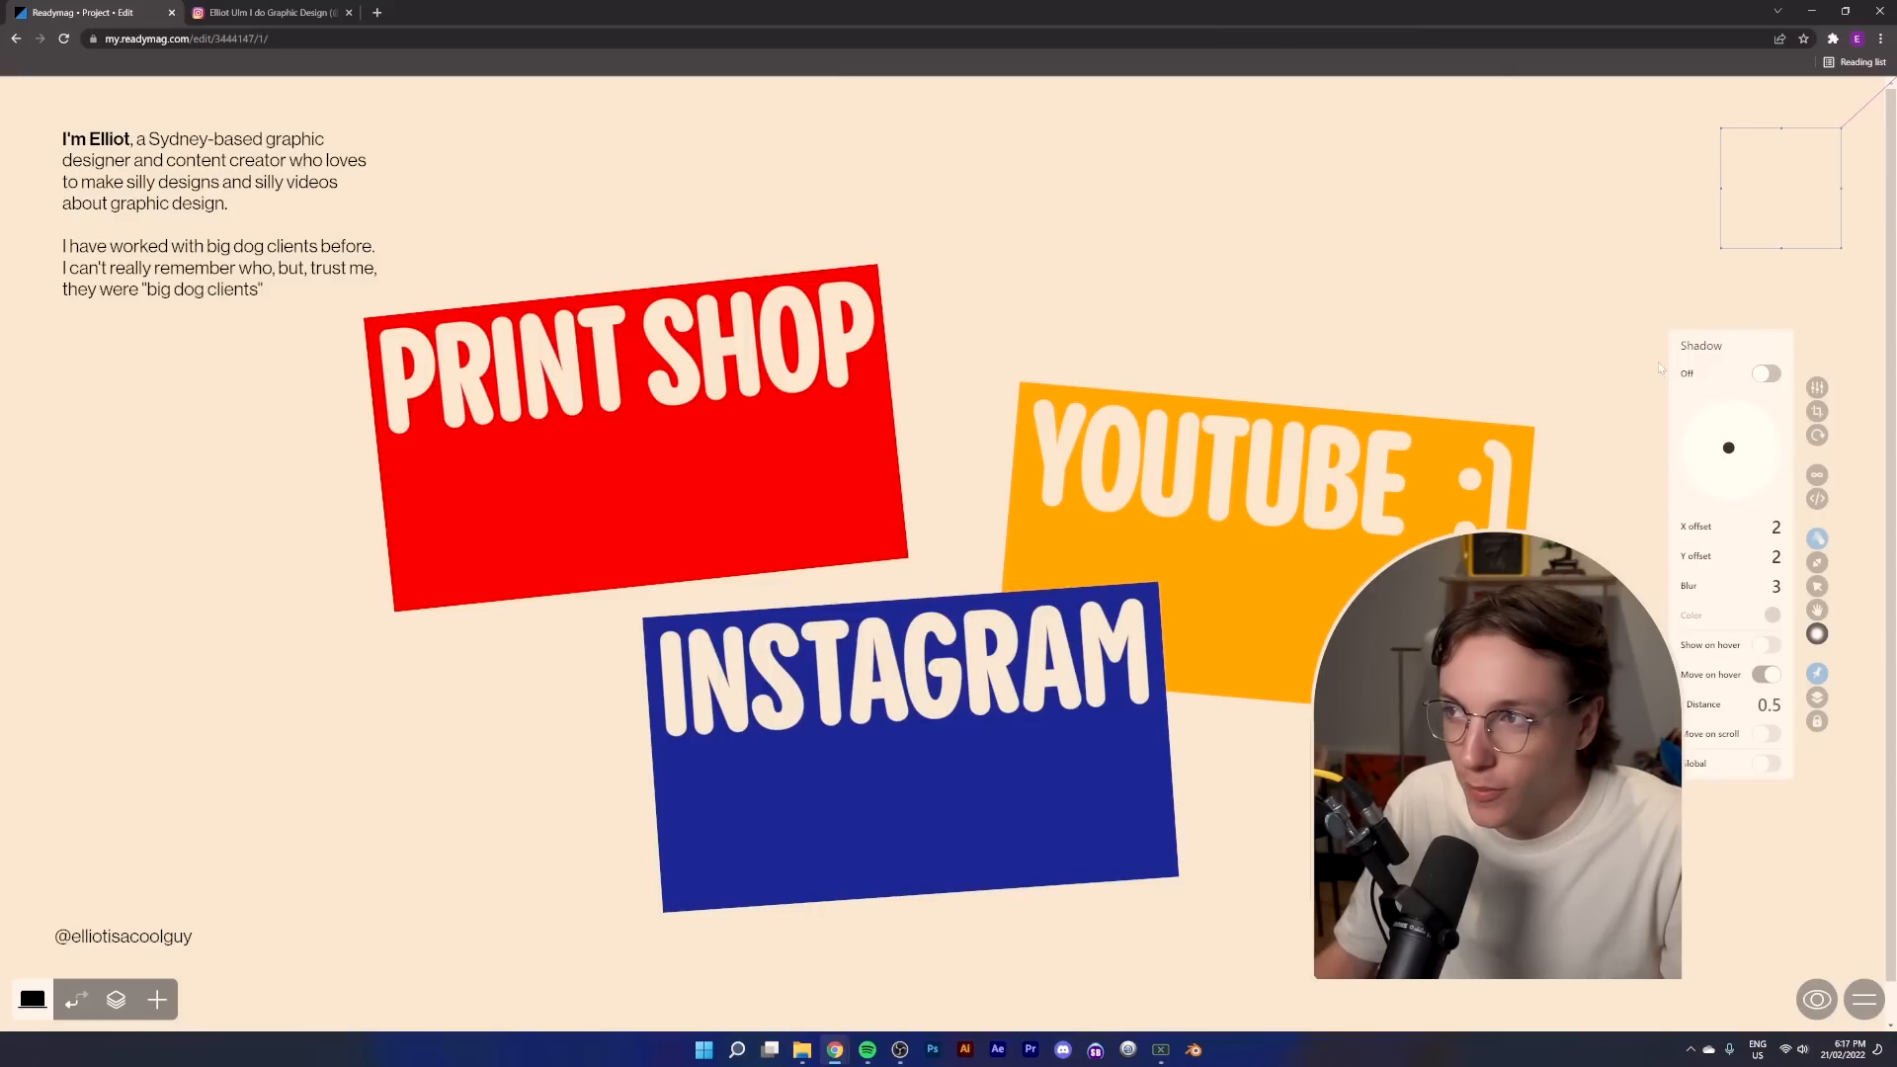
left_click(1765, 375)
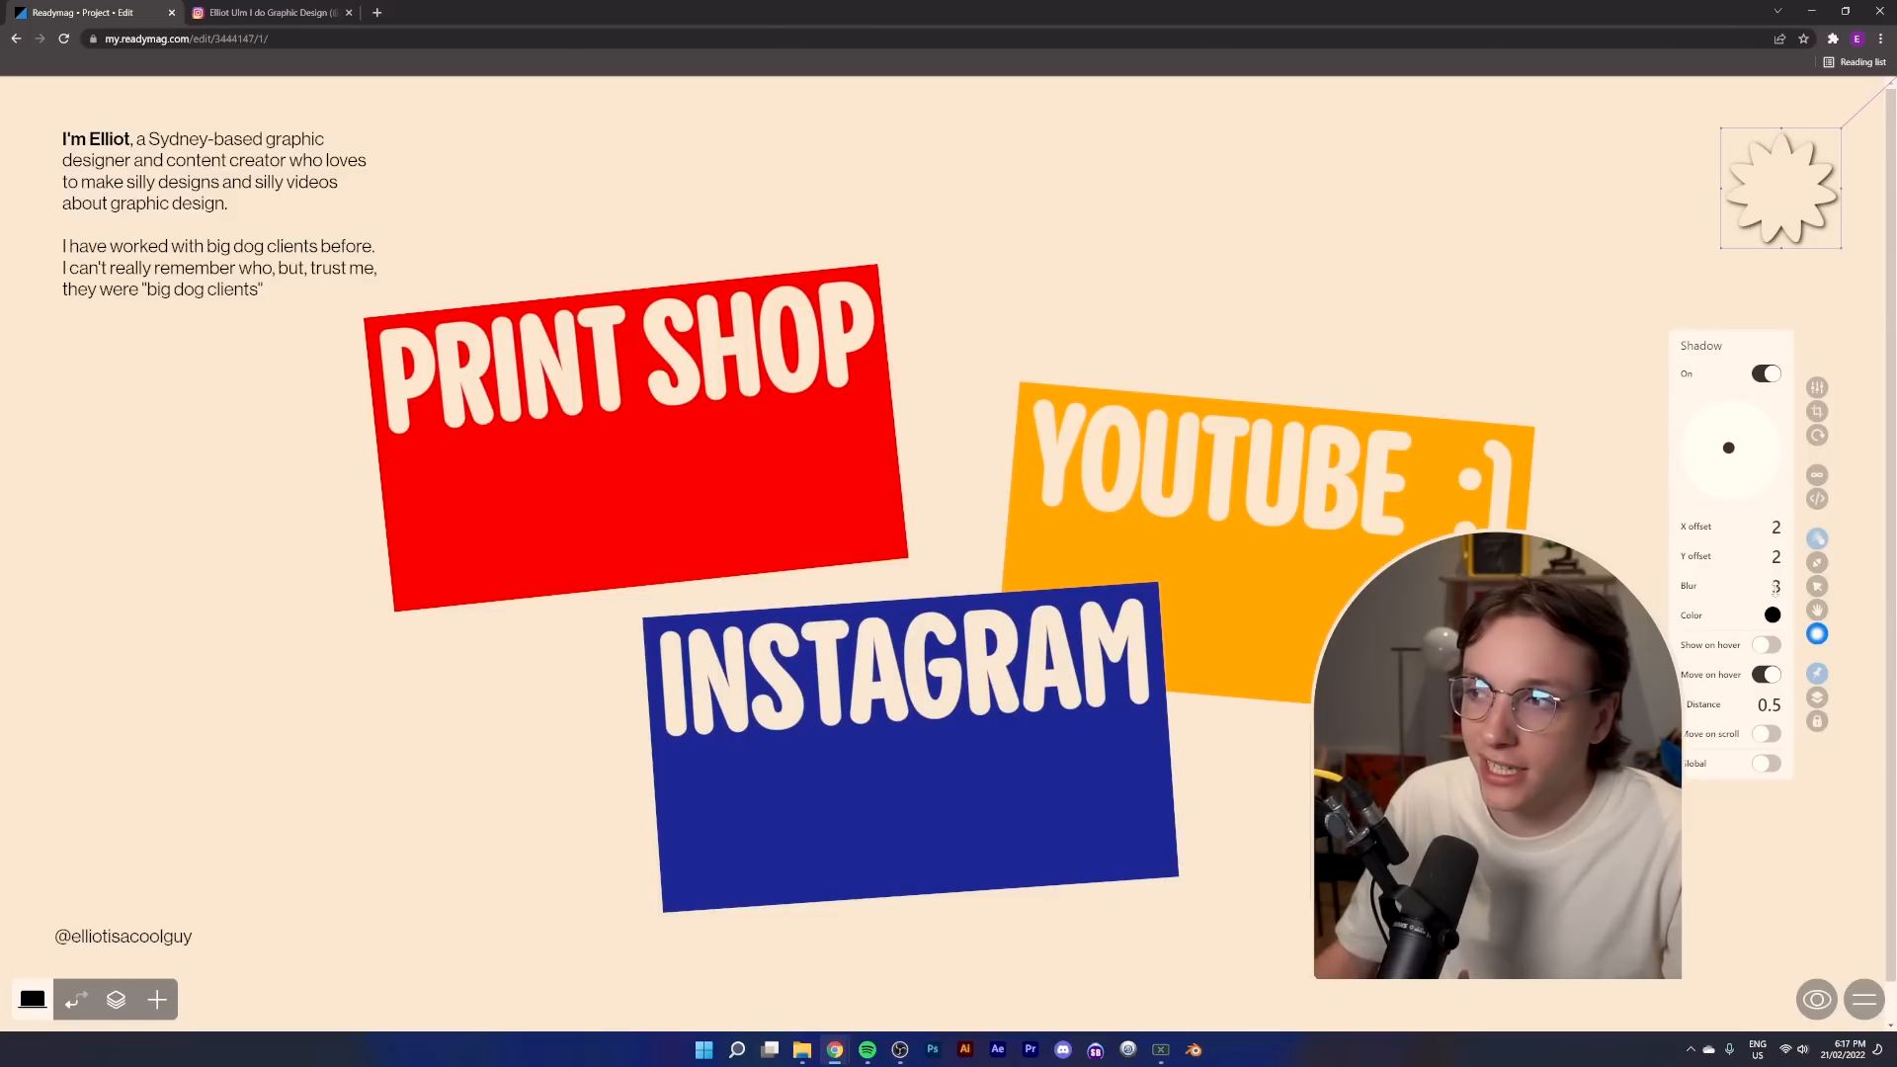
left_click_drag(1775, 589, 1764, 586)
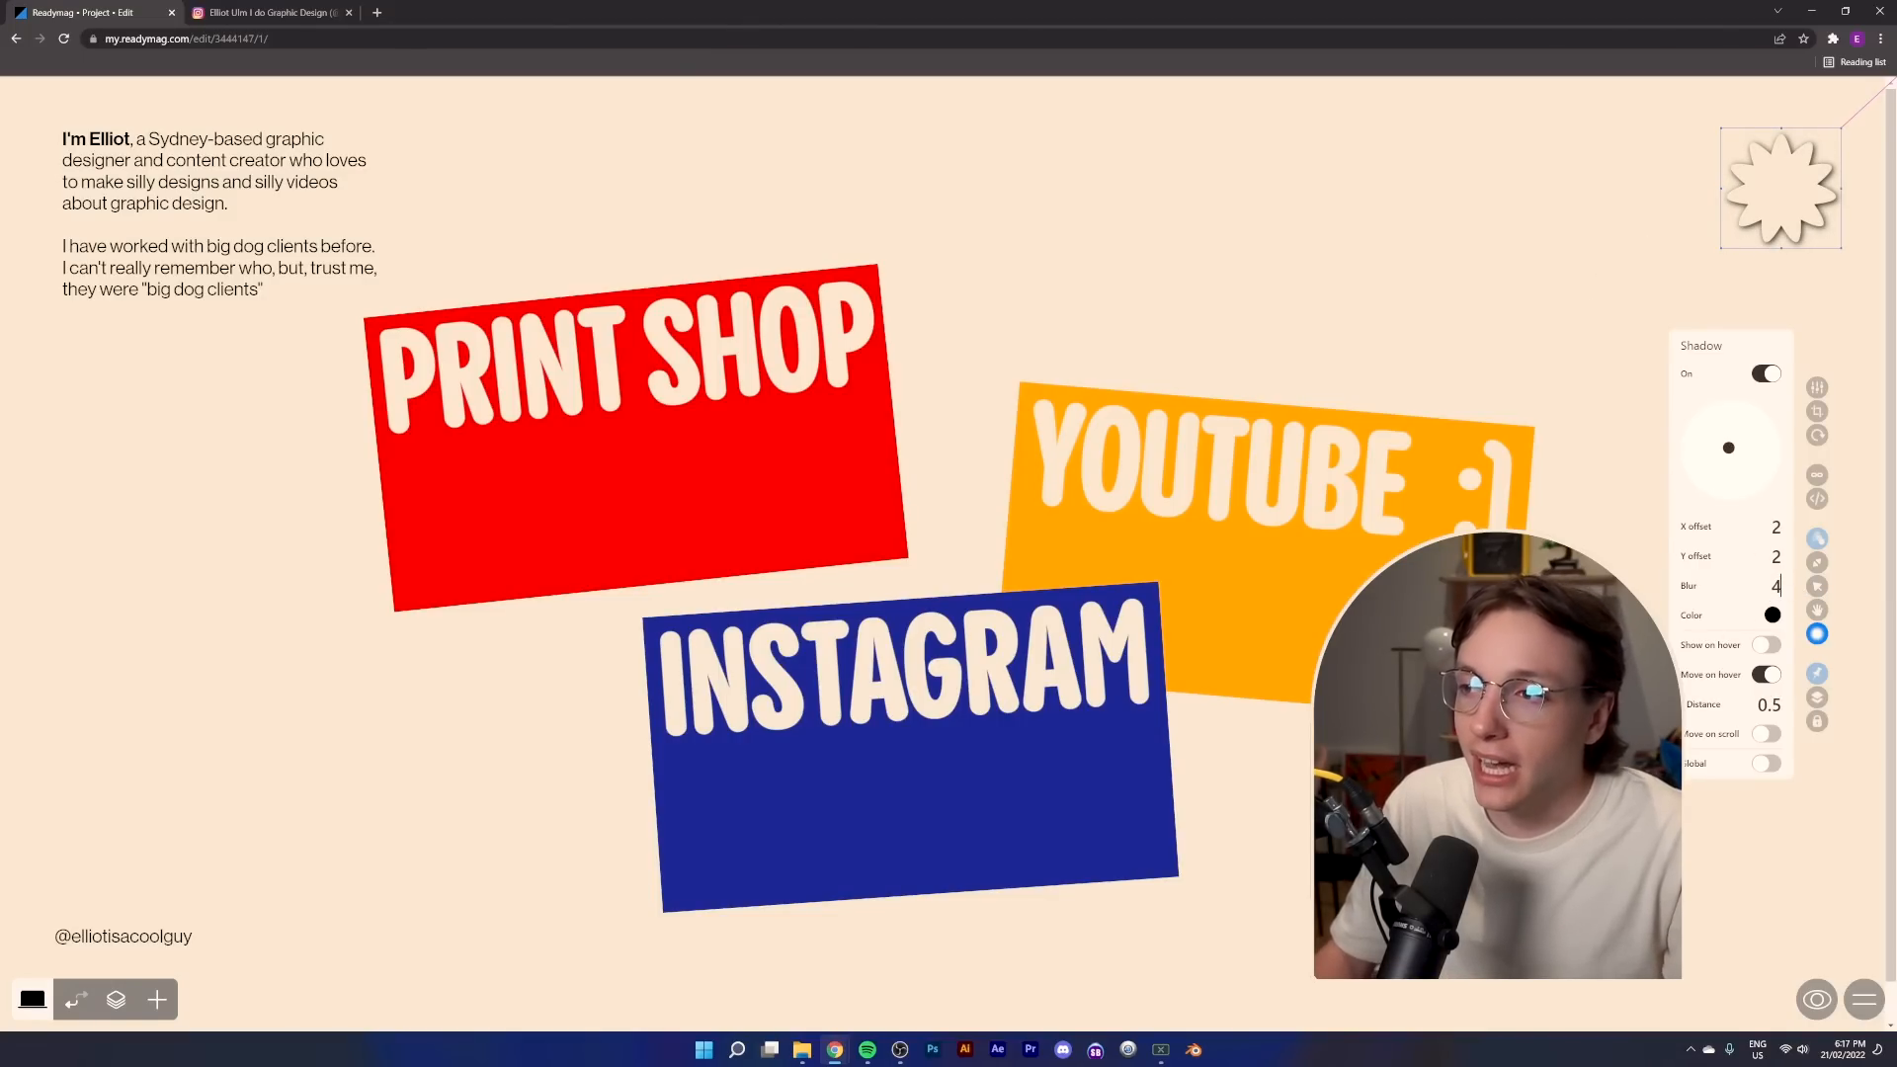
left_click(1768, 676)
left_click(1766, 692)
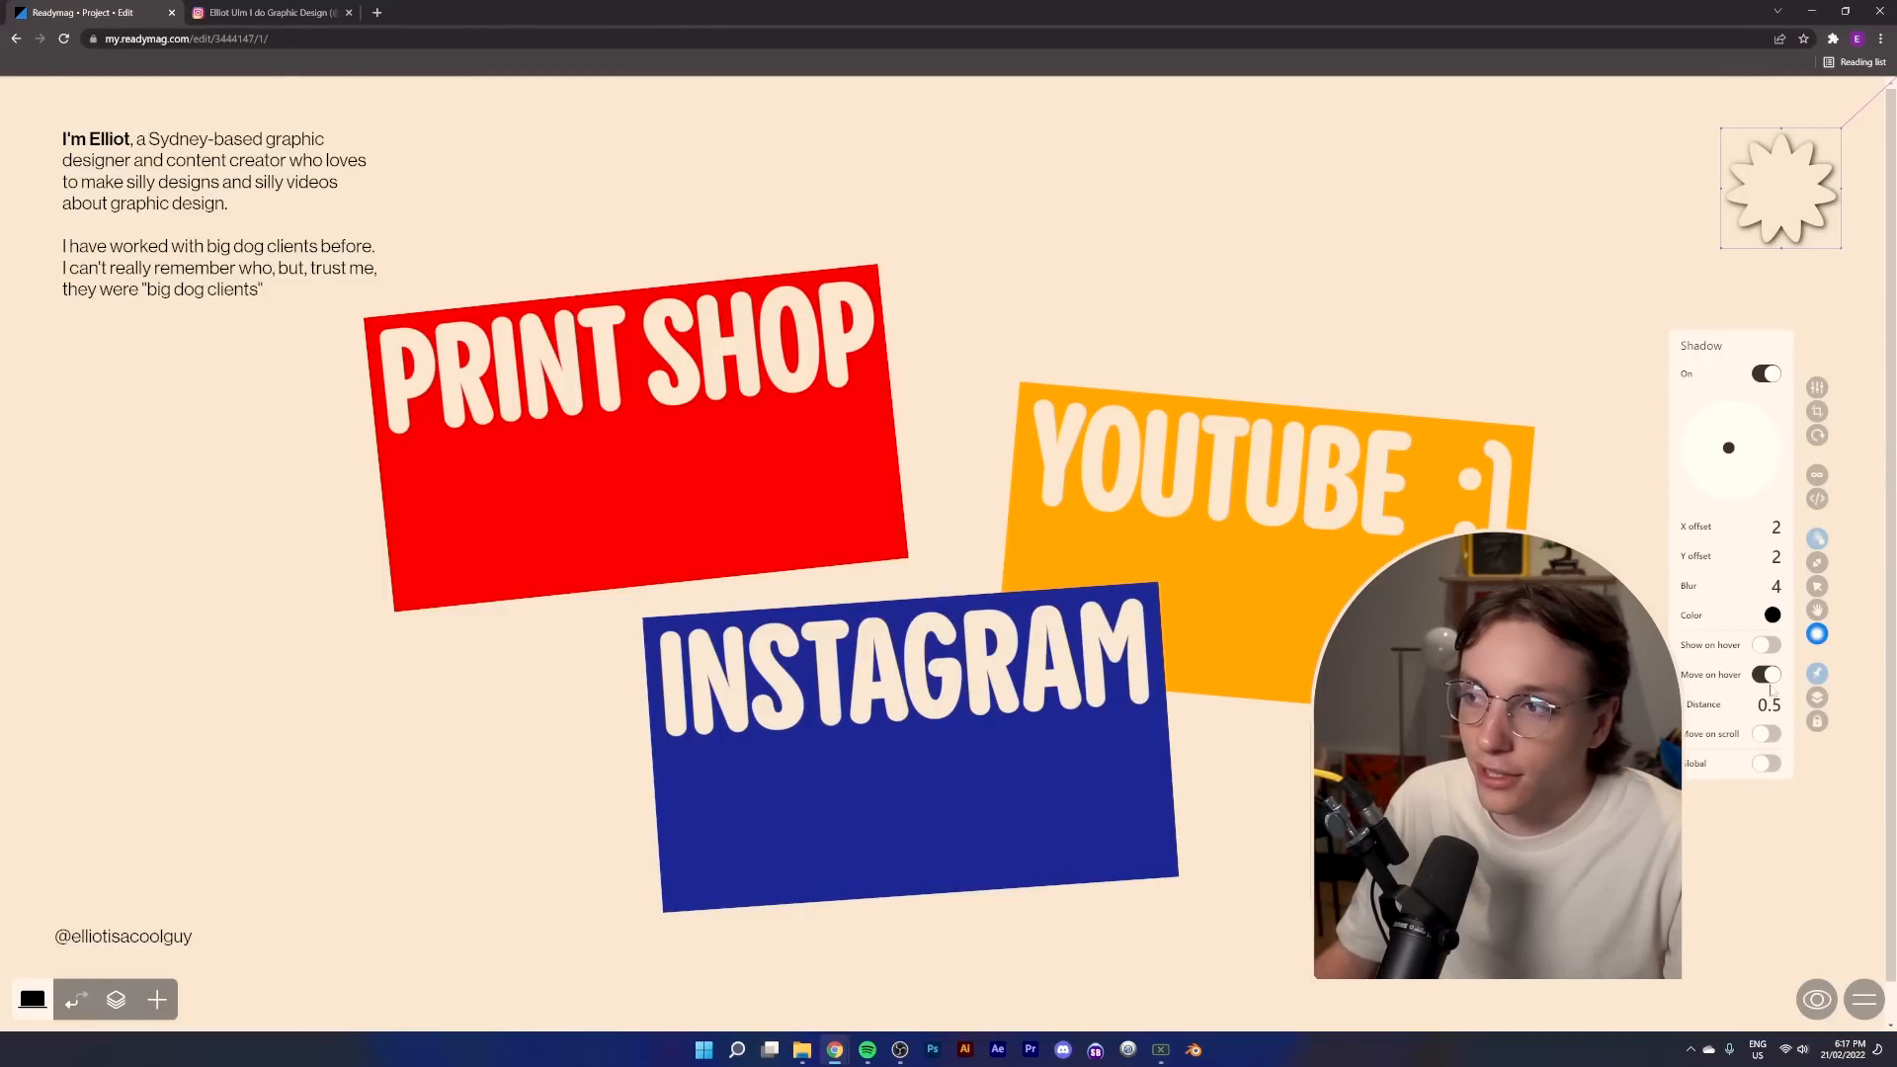
left_click(1816, 998)
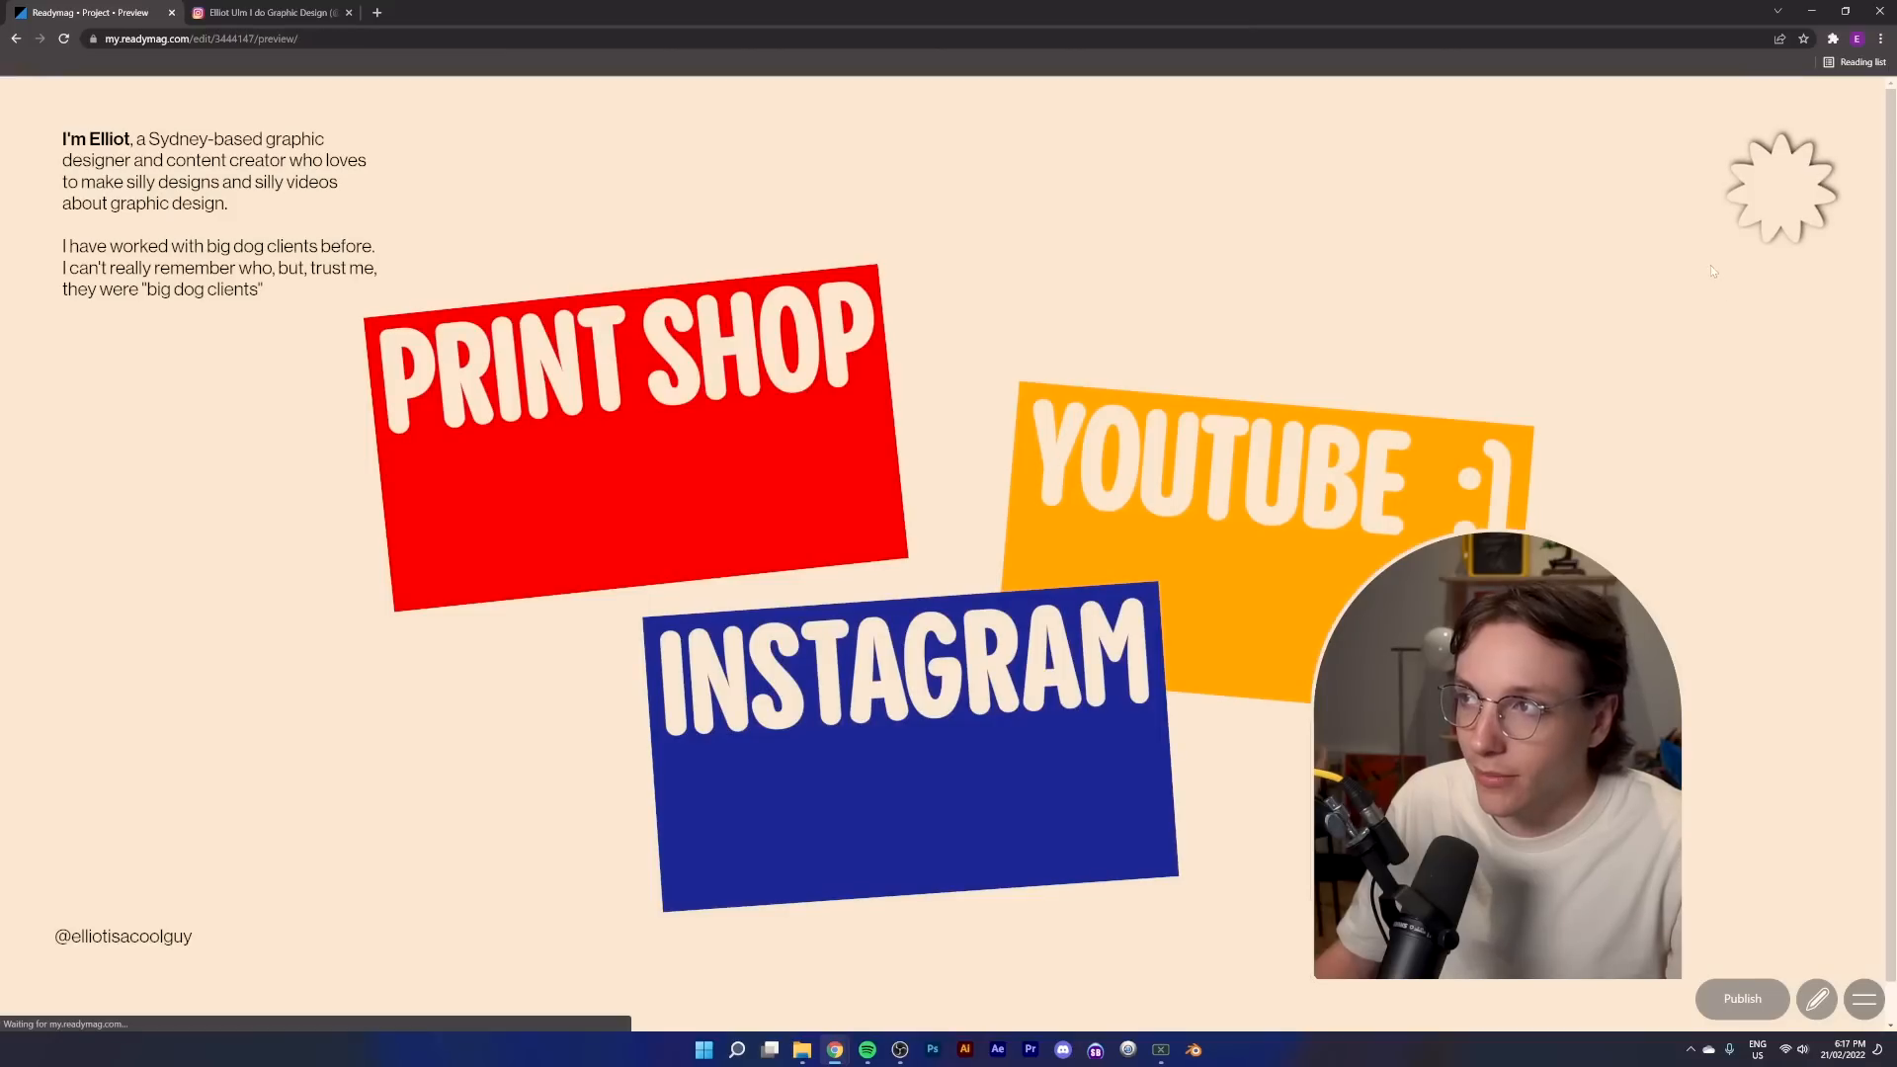